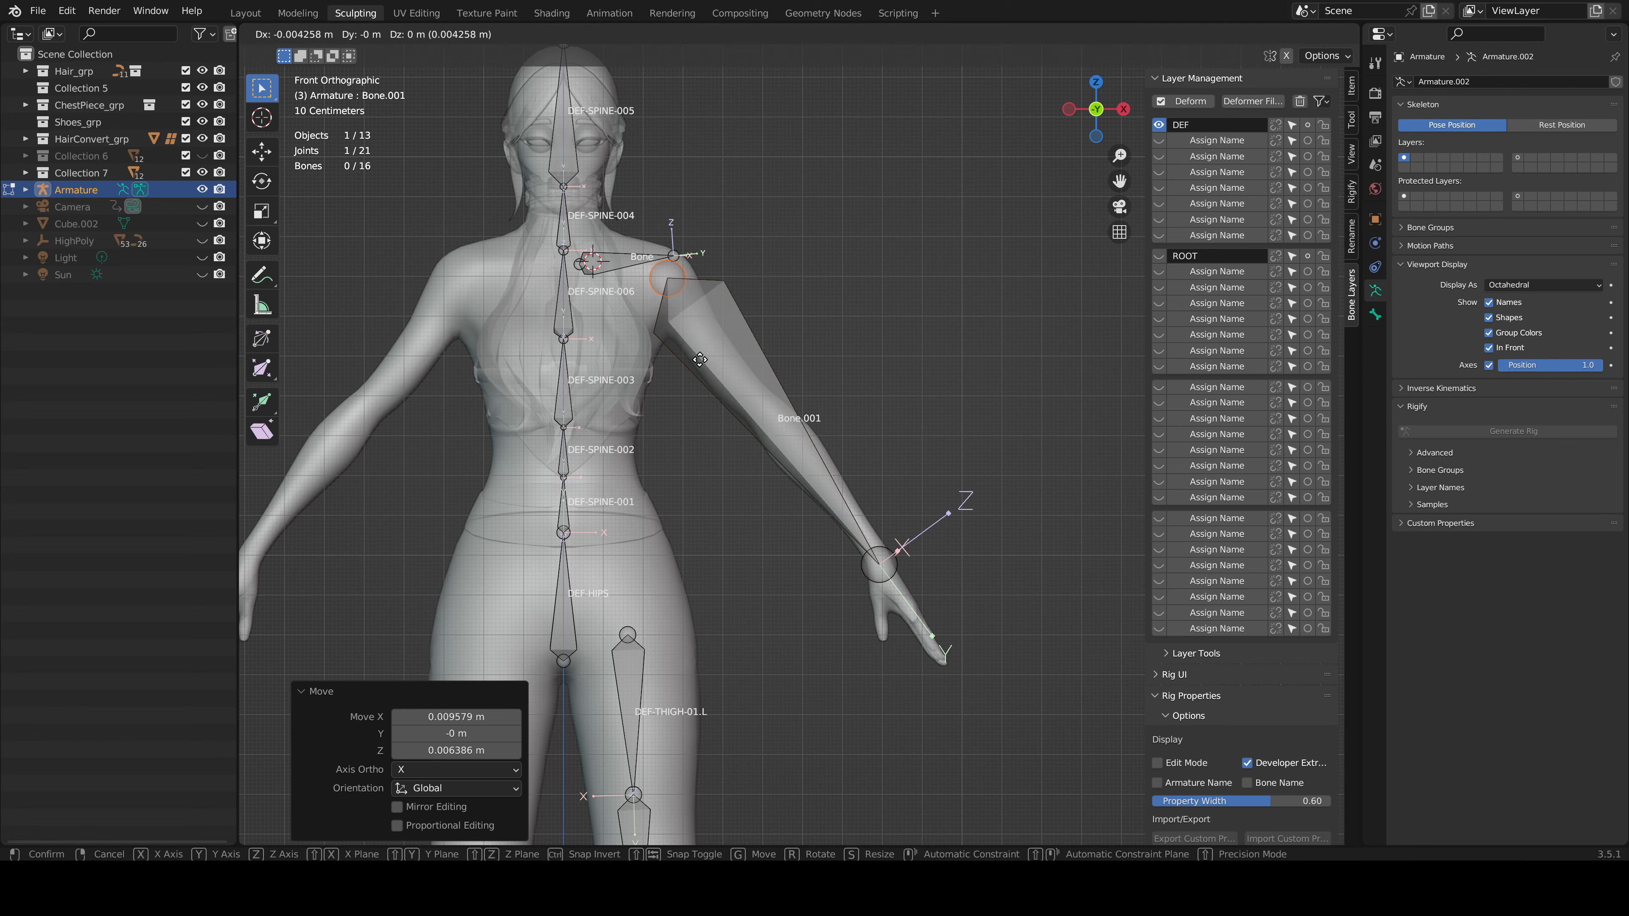
Fit the left arm bone's upper joint to the shoulder and subdivide the bone to create an elbow joint
left_click(699, 359)
right_click(746, 362)
left_click(738, 356)
Shift the new elbow joint along global Y from the side view to fit inside the arm
key("KP_3")
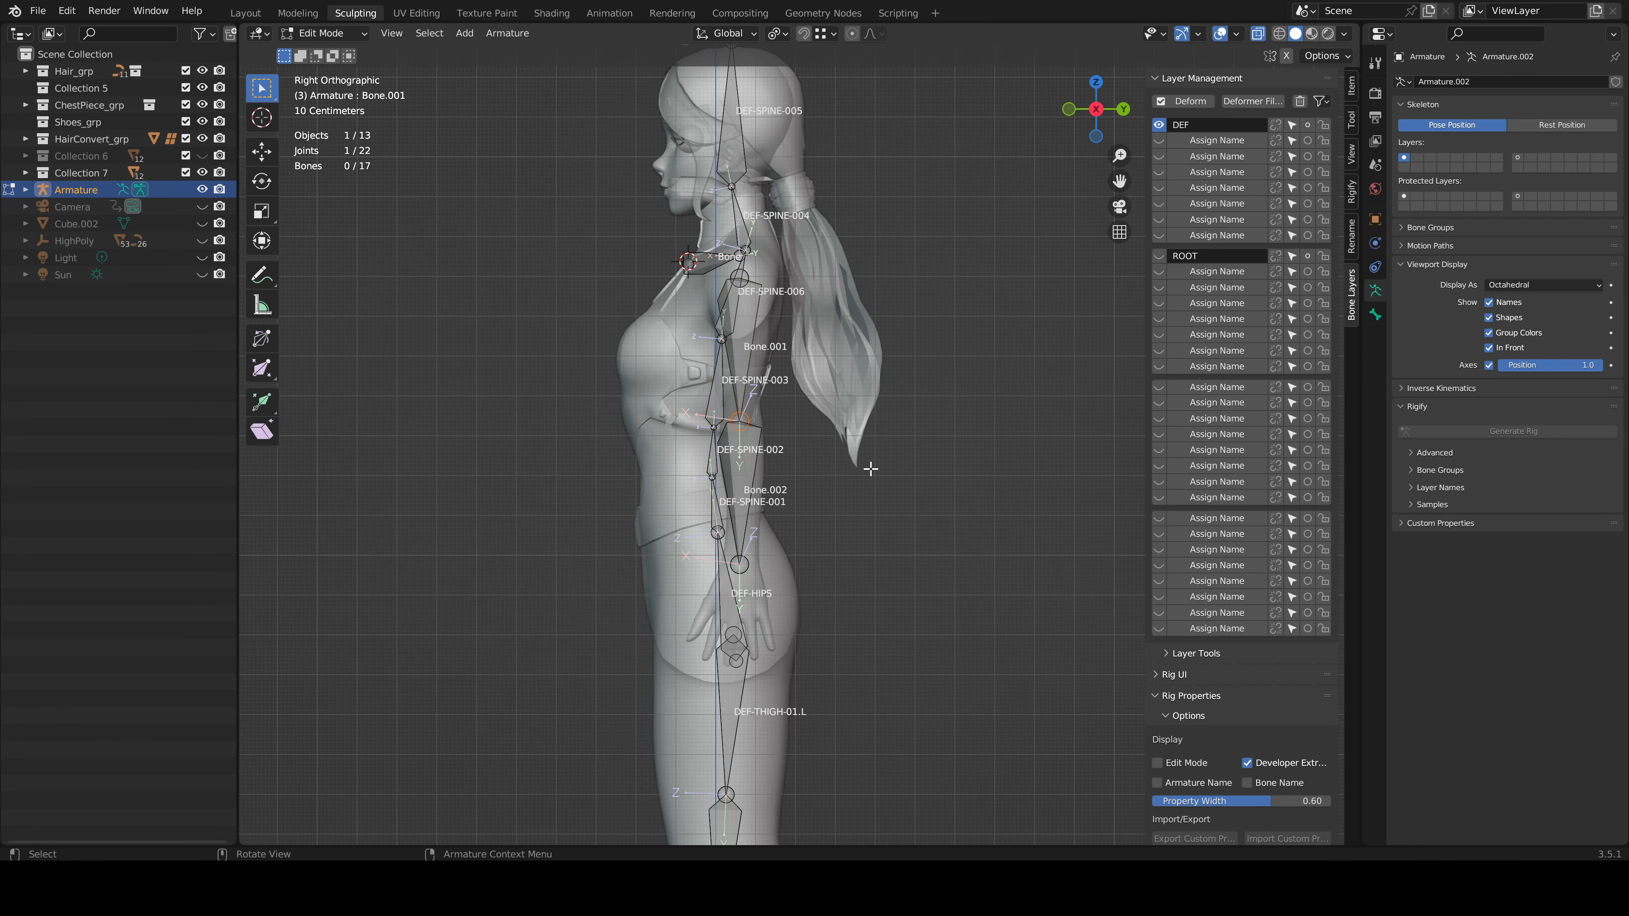
scroll(871, 469, "up", 4)
key("g")
key("y")
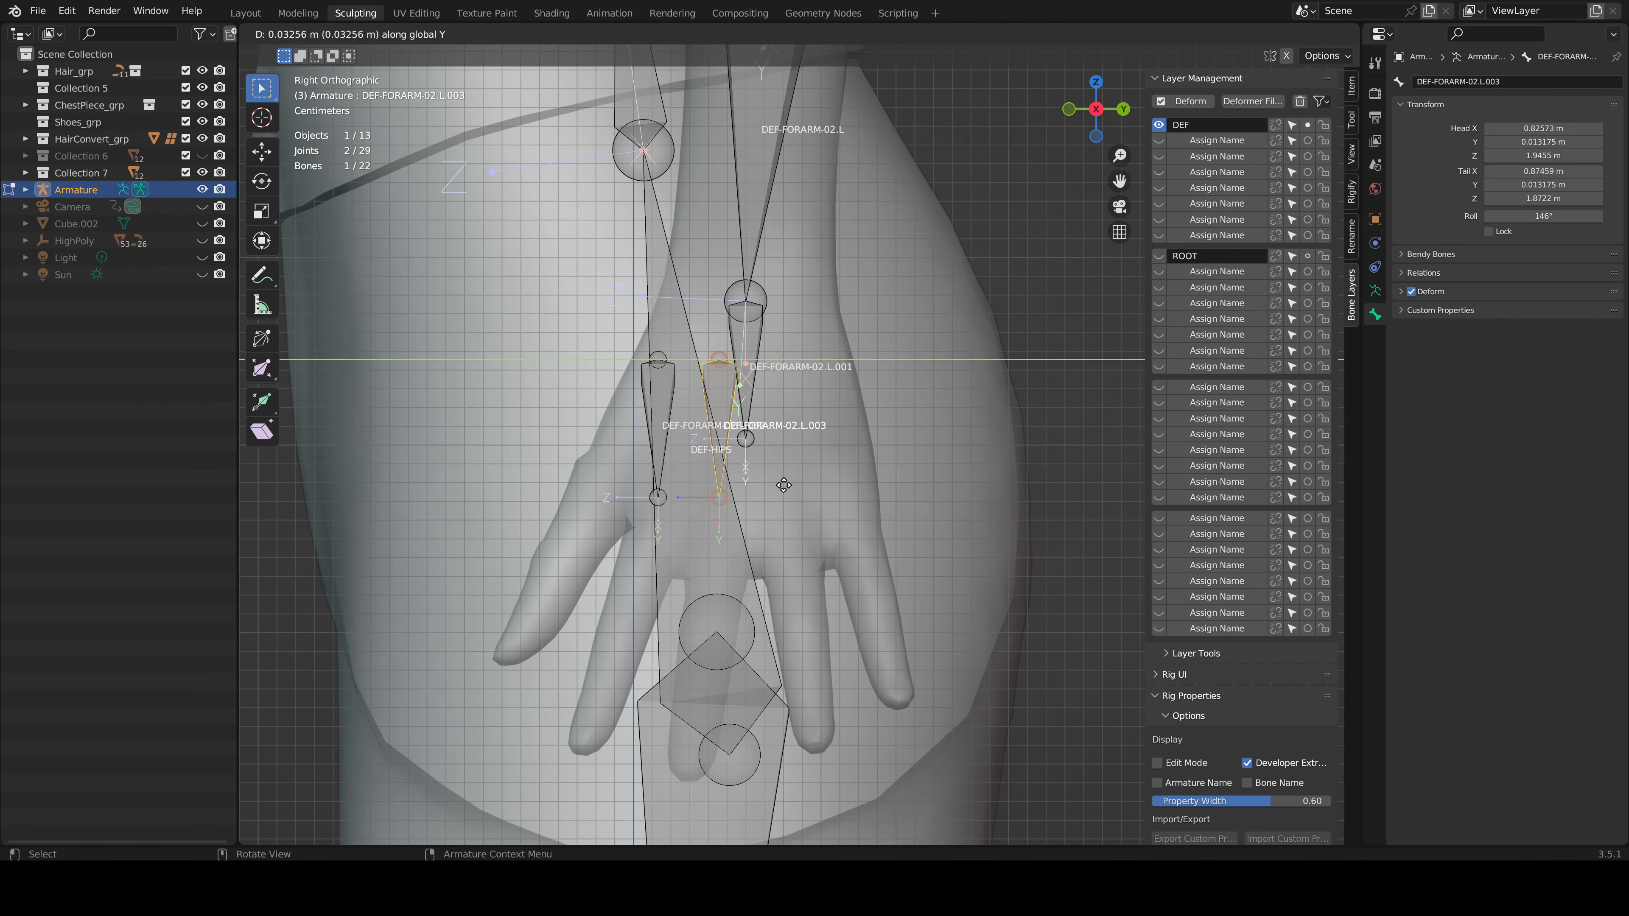
Place the duplicated palm bone about 0.032 m along global Y and nudge it along Y in Local orientation
left_click(782, 485)
left_click(725, 34)
left_click(723, 101)
key("g")
key("y")
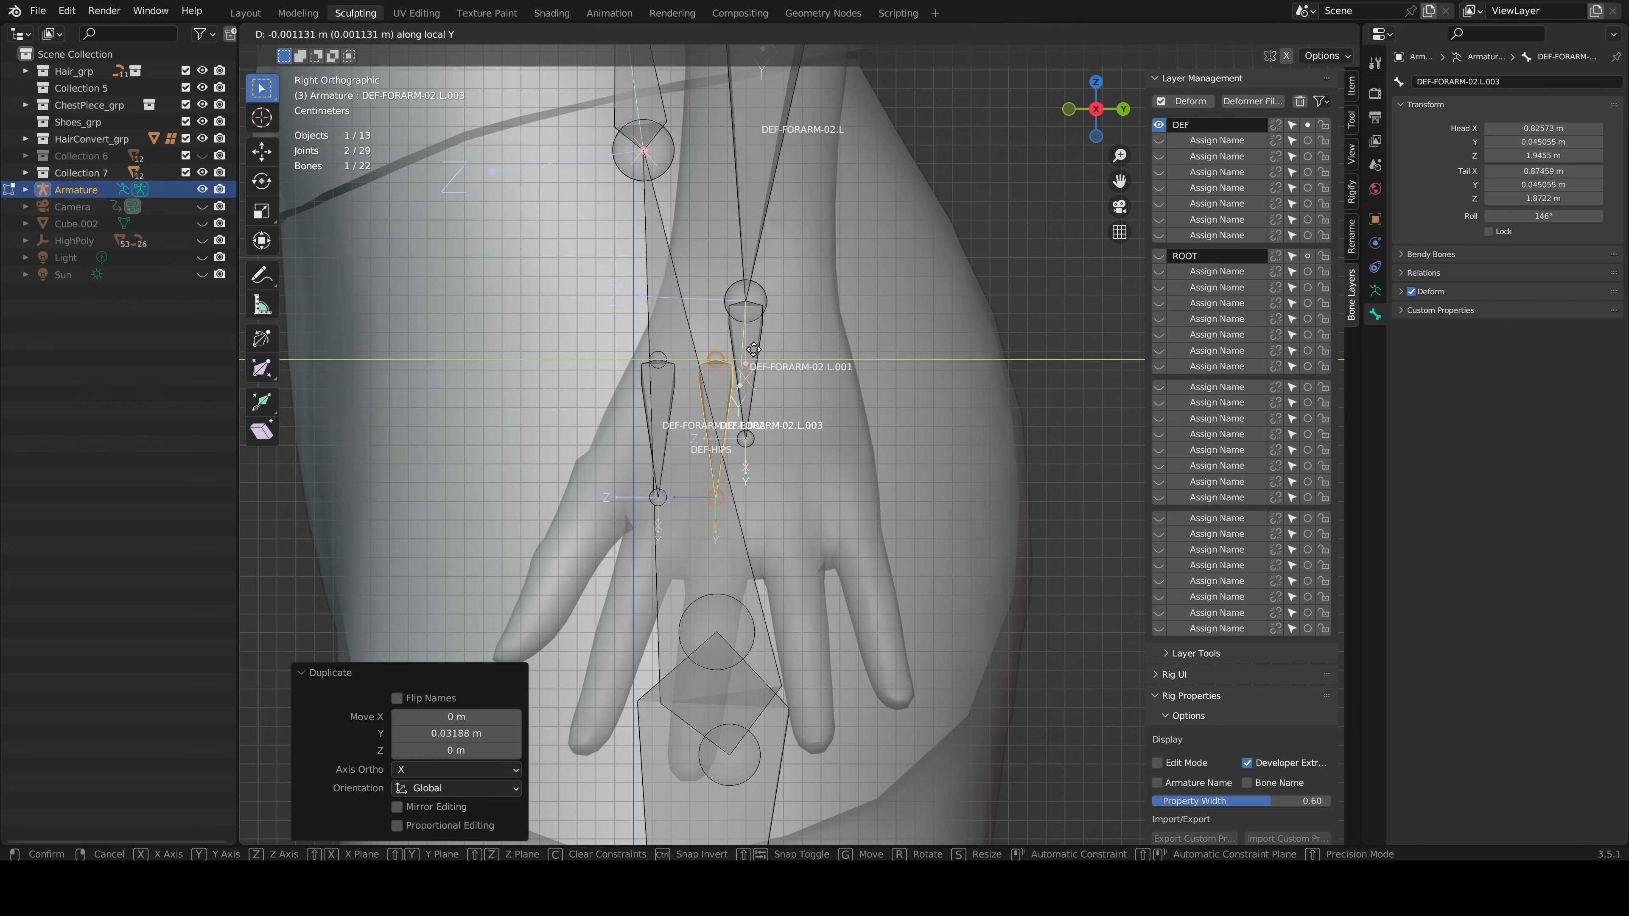
left_click(758, 350)
Duplicate the palm bone about 0.035 m along Y toward the little finger and start another duplicate
scroll(758, 321, "up", 2)
key("shift+d")
key("y")
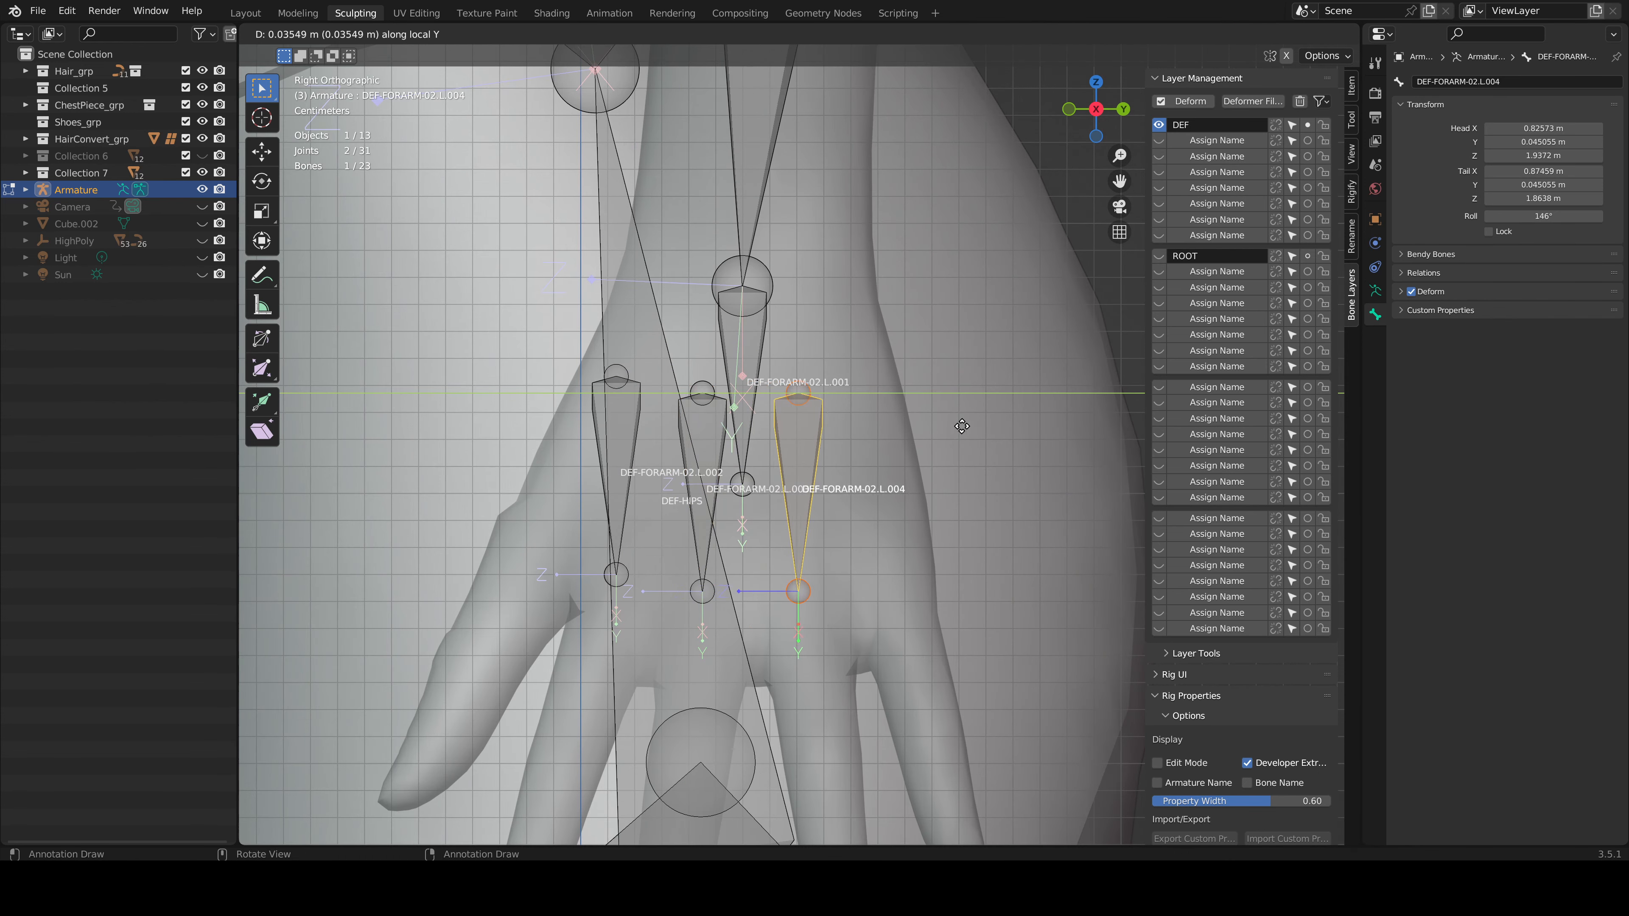
left_click(960, 426)
middle_click_drag(825, 441, 769, 449, "shift")
key("shift+d")
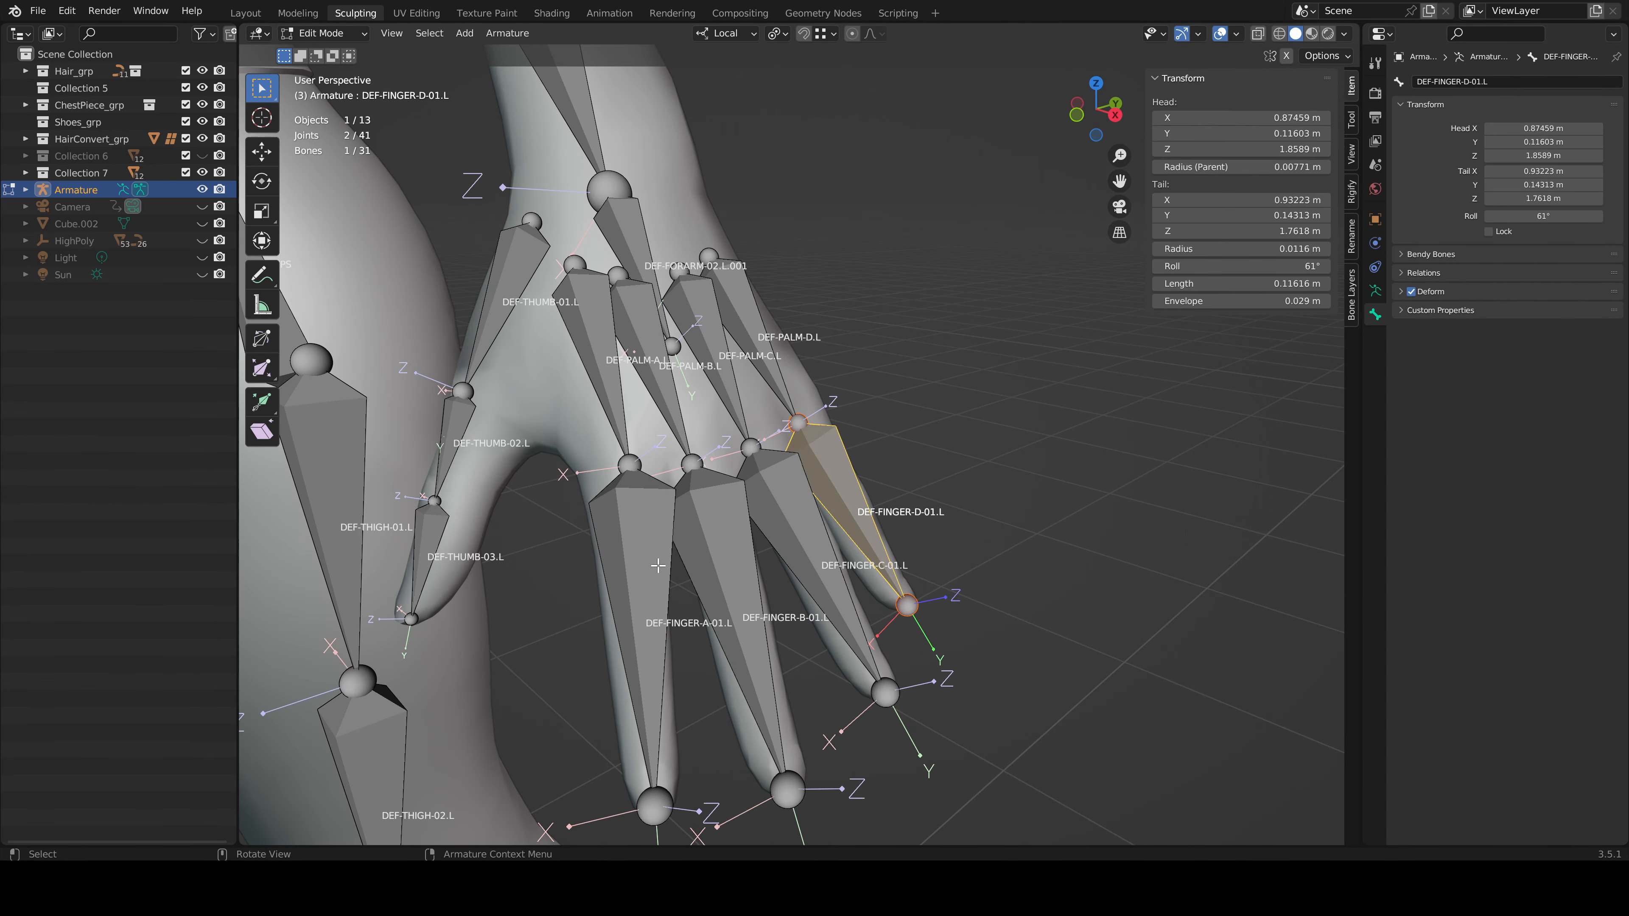
Subdivide the four finger bones DEF-FINGER-A-01.L through DEF-FINGER-D-01.L together
left_click(658, 566)
left_click(720, 553, "shift")
left_click(781, 525, "shift")
left_click(832, 497, "shift")
right_click(788, 503)
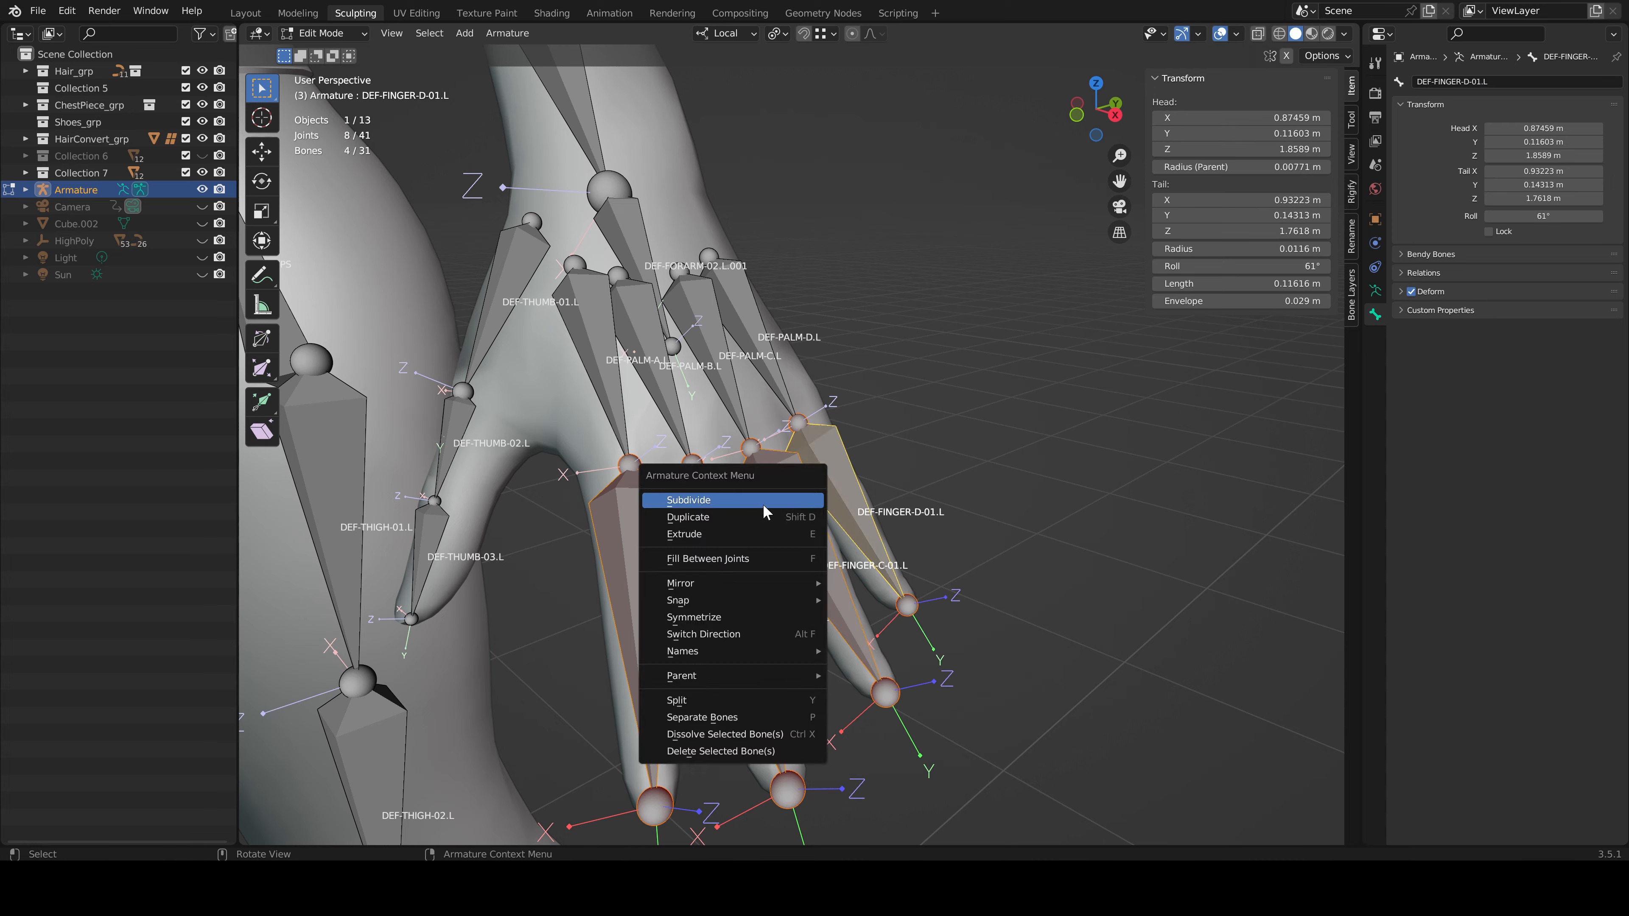
left_click(763, 504)
middle_click_drag(762, 644, 816, 642)
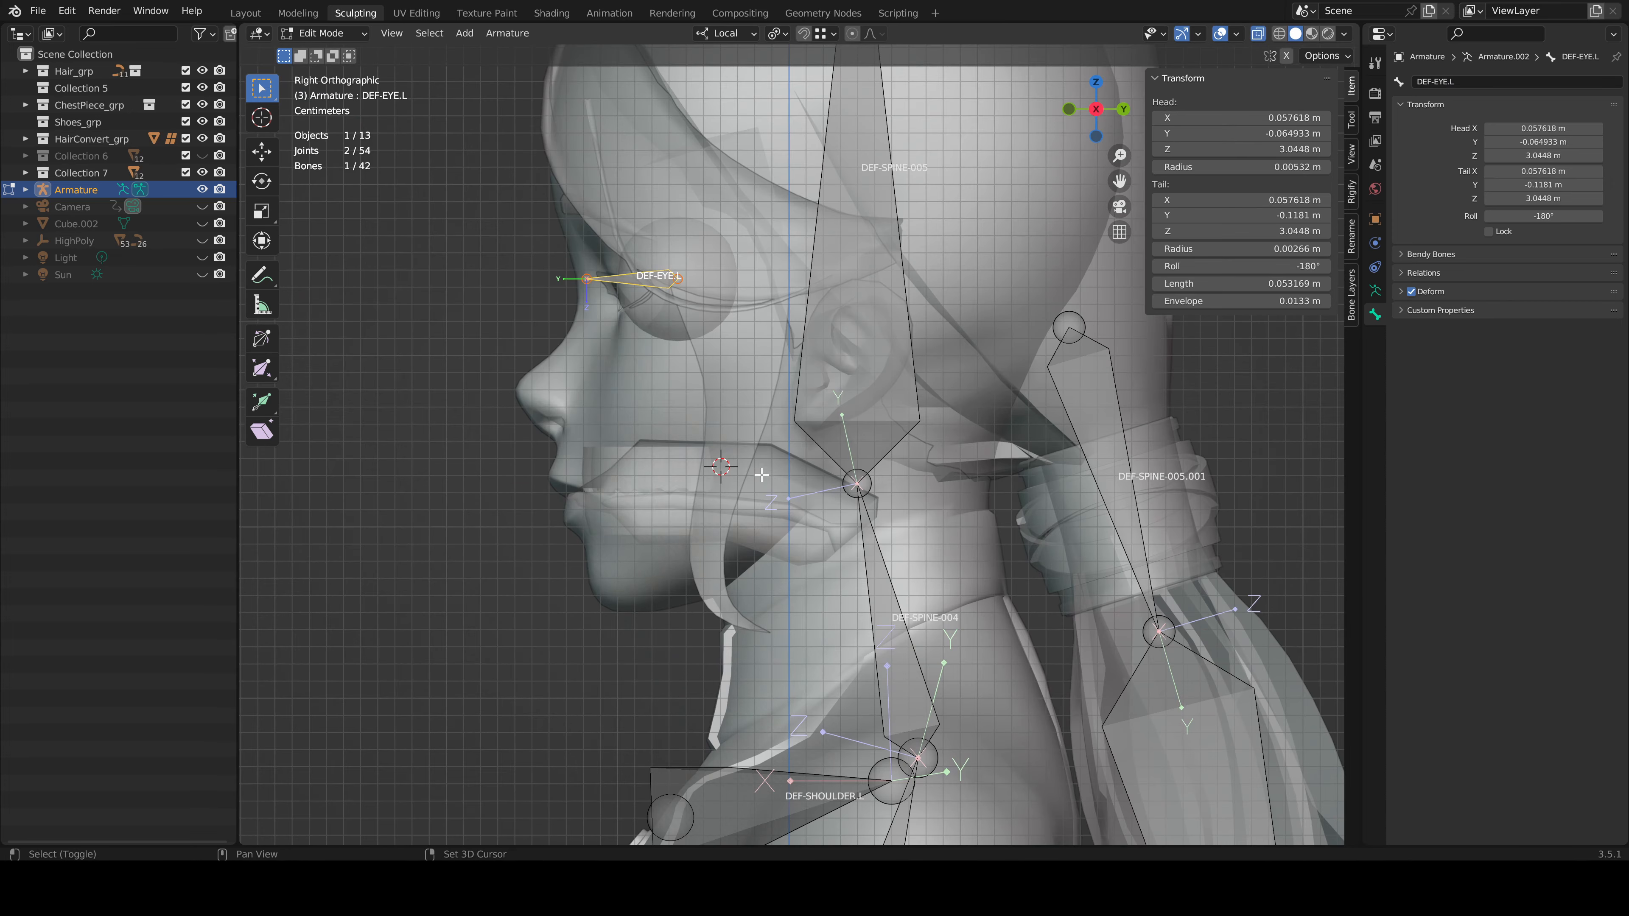
Add a jaw bone at the 3D cursor, placing its head near the jaw hinge and its tail at the chin
left_click(802, 697)
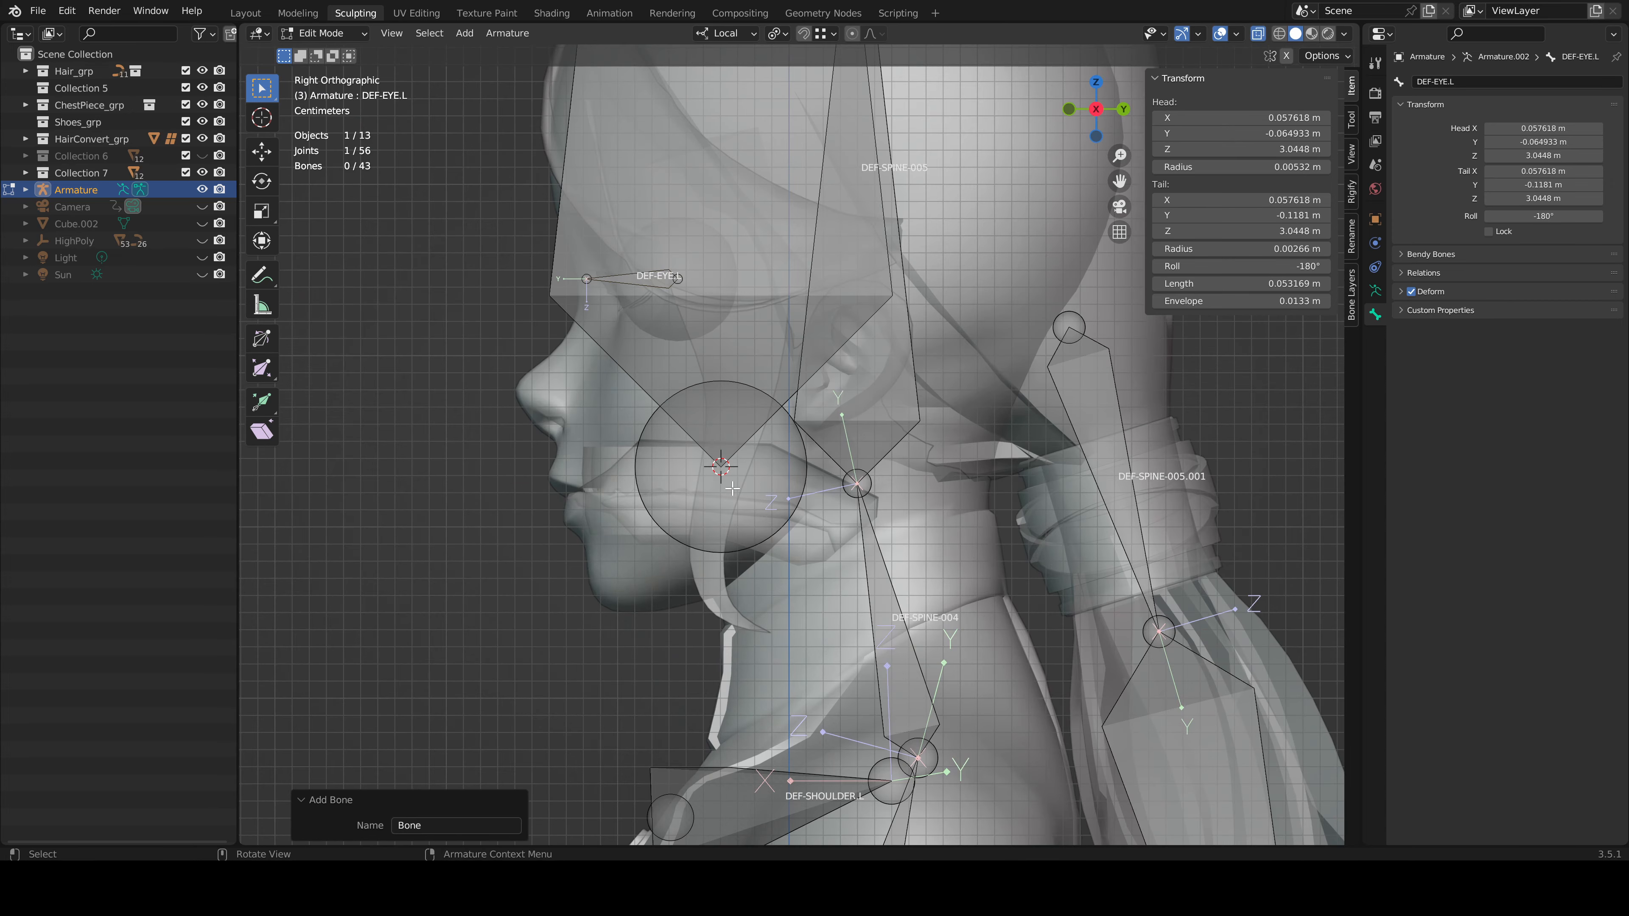
key("g")
left_click(821, 689)
scroll(824, 384, "down", 3)
left_click(783, 115)
key("g")
left_click(750, 625)
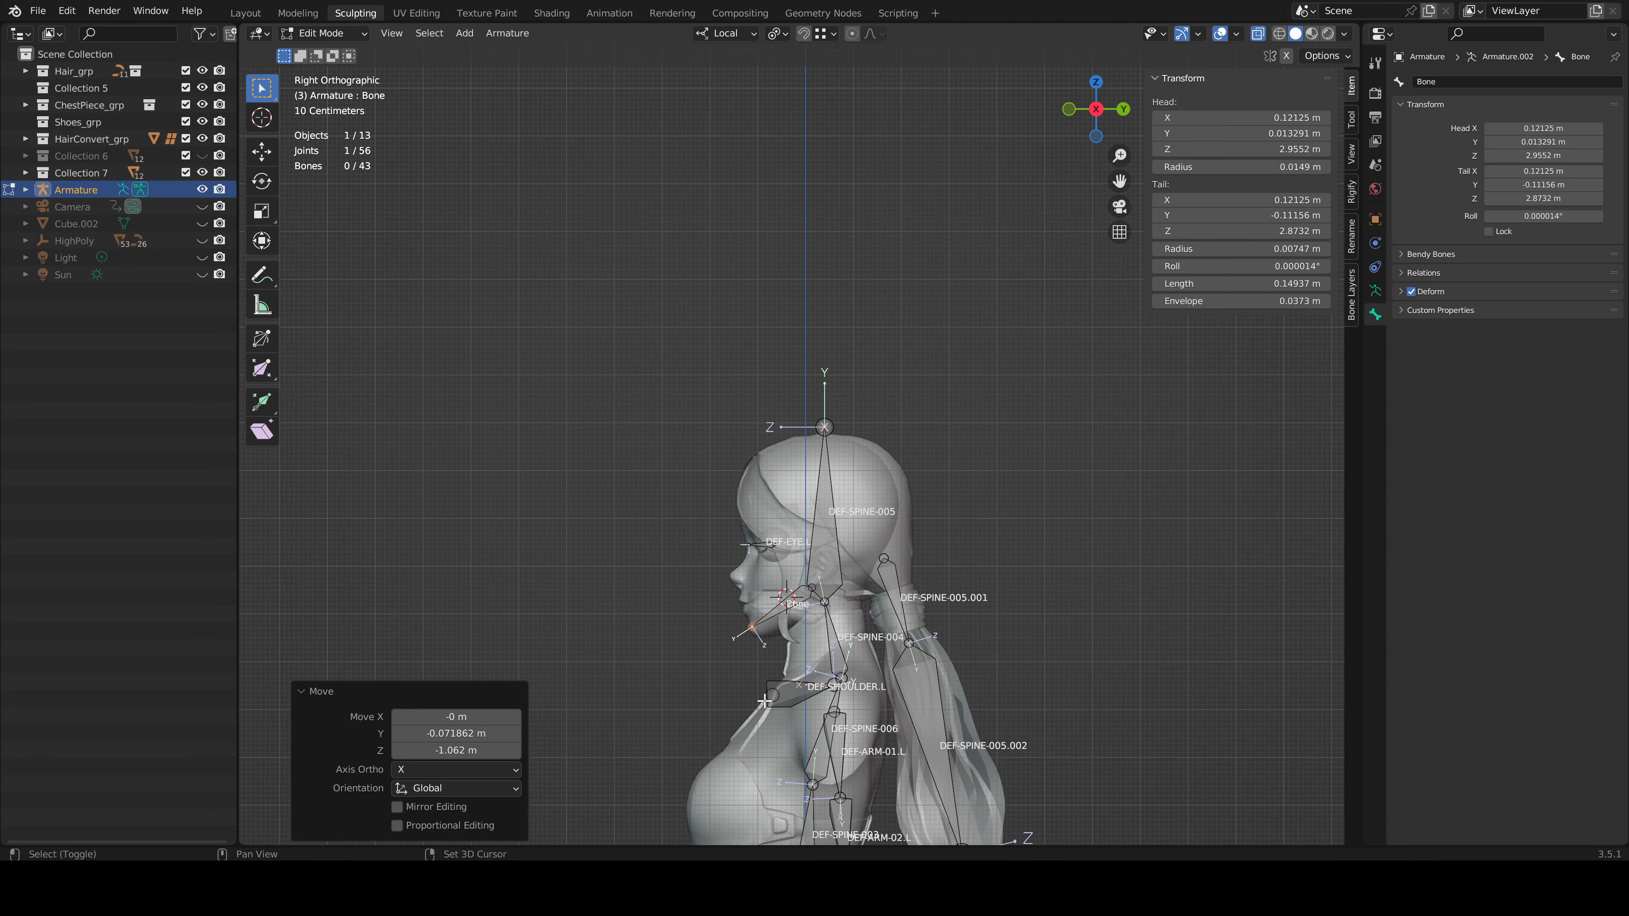
Move the DEF-LOWERTEETH bone to the lower teeth and scale it to fit inside the mouth
middle_click_drag(749, 626, 769, 489, "shift")
scroll(769, 489, "up", 10)
middle_click_drag(876, 564, 846, 431, "shift")
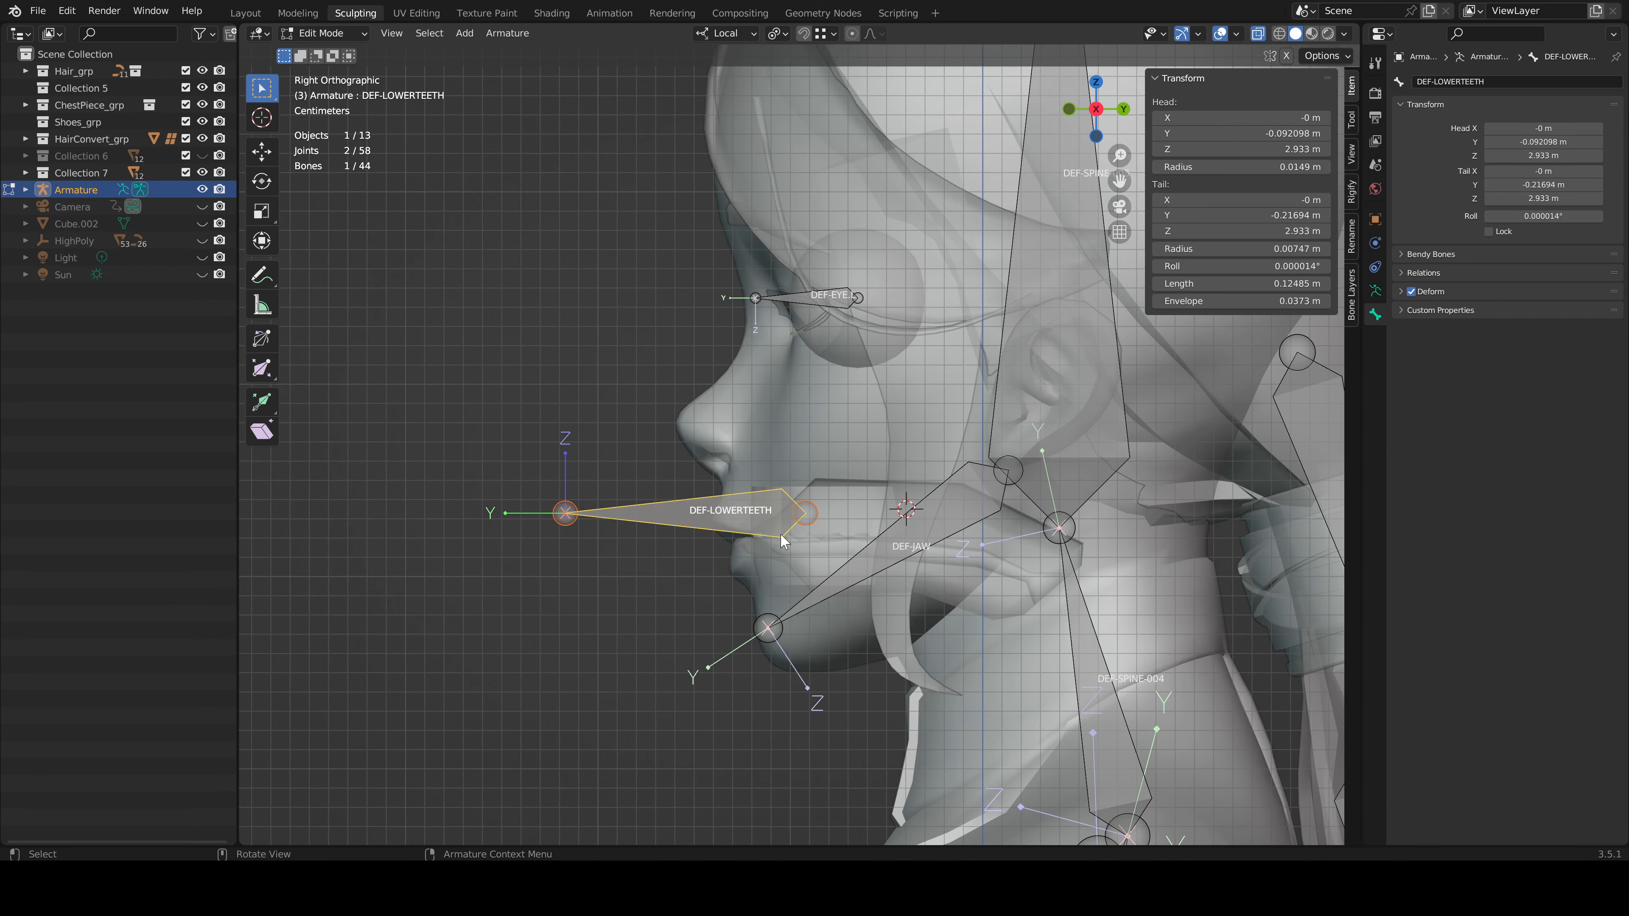
key("g")
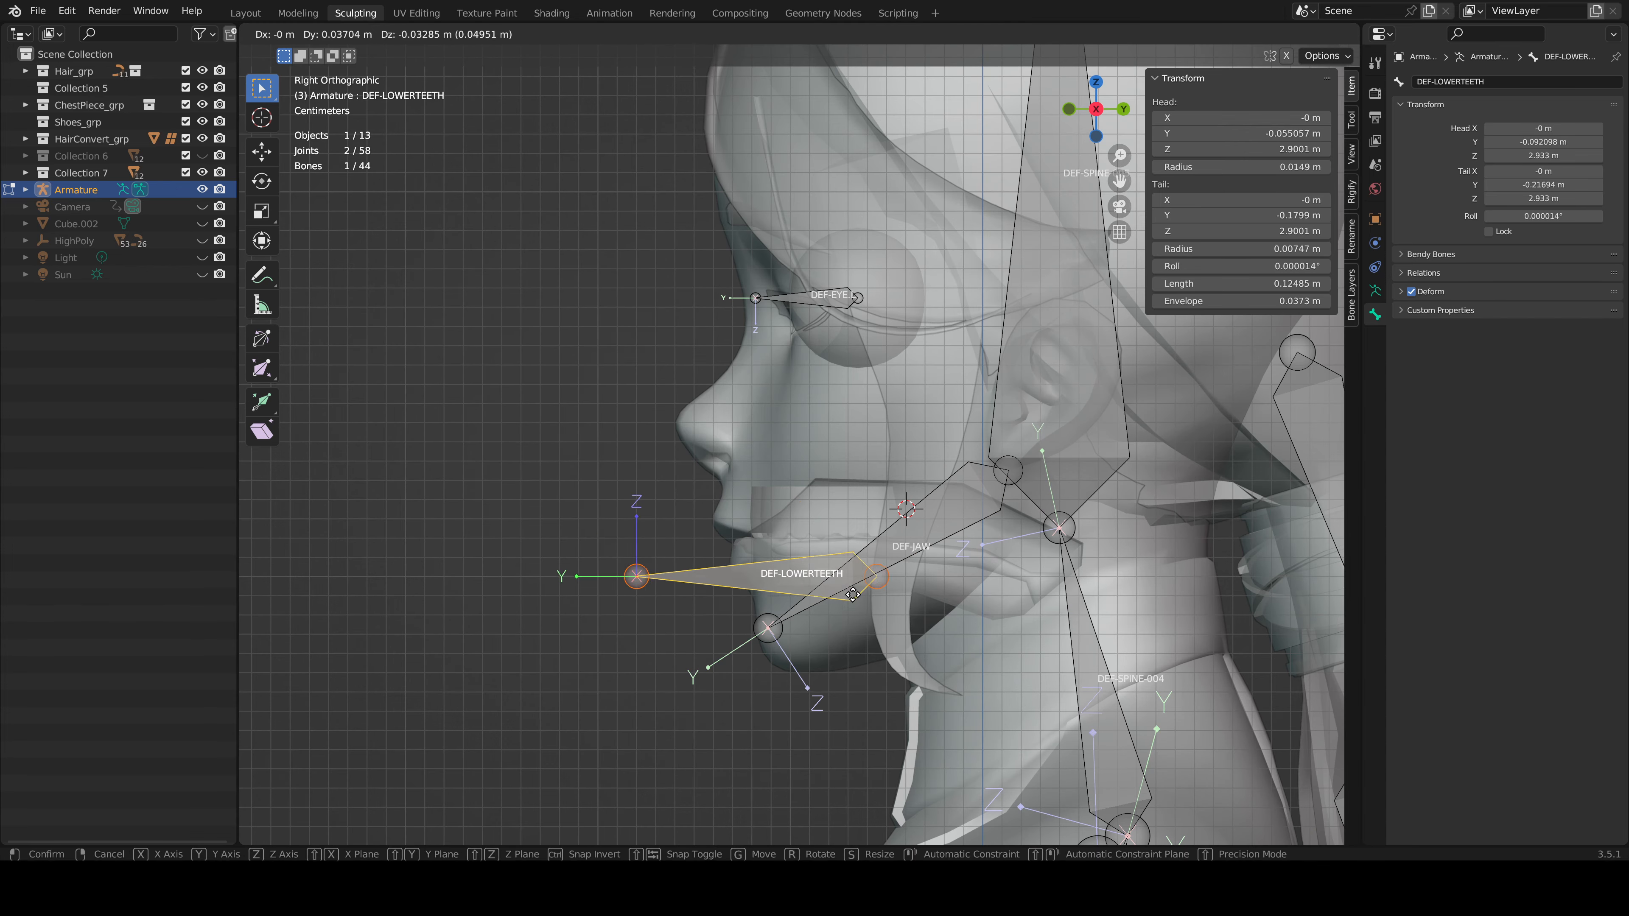
left_click(770, 564)
scroll(753, 569, "up", 3)
scroll(700, 527, "down", 2)
key("s")
middle_click_drag(699, 526, 795, 626, "shift")
left_click(821, 539)
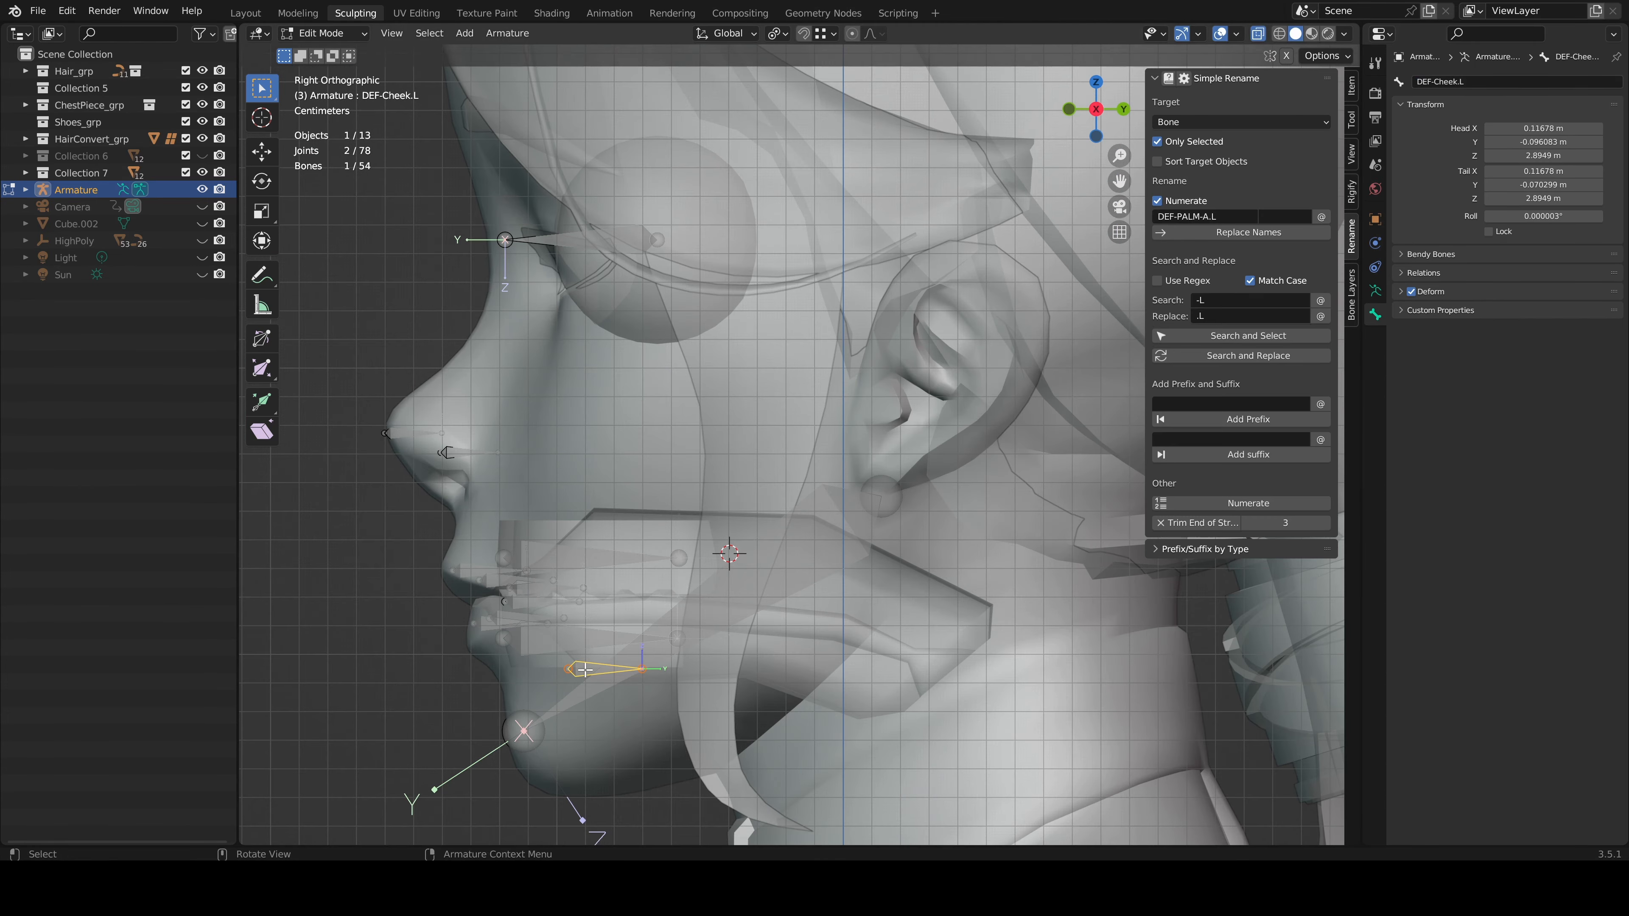
Duplicate the DEF-Cheek.L bone and place the copy higher on the face
key("shift+d")
left_click(575, 596)
left_click(842, 437)
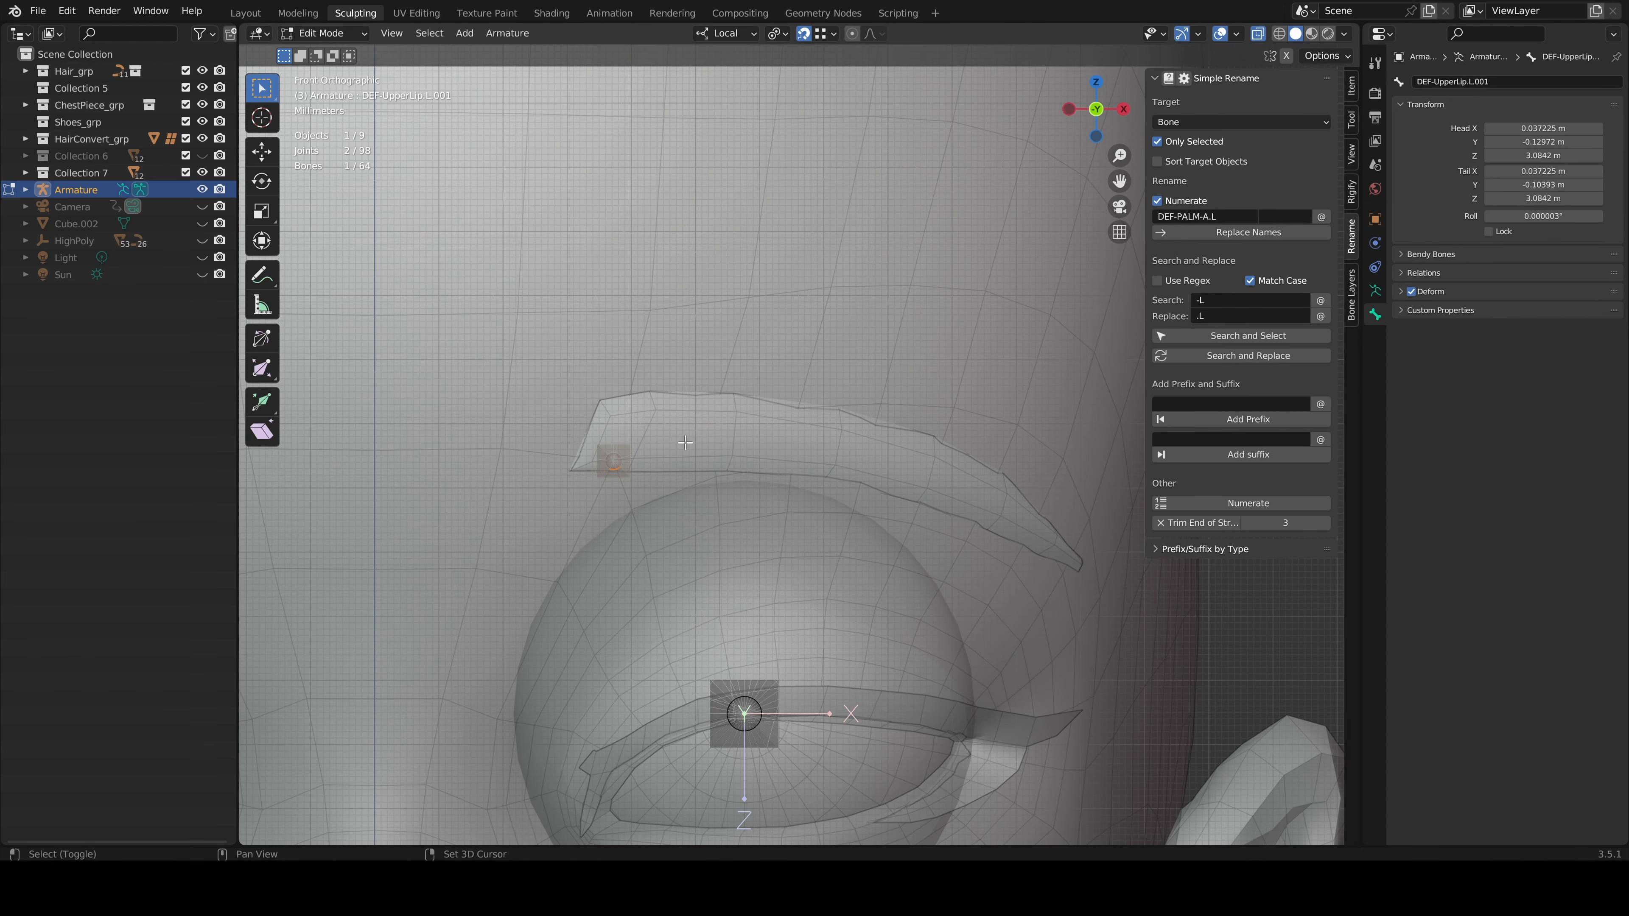
Duplicate the small inner eyebrow bone outward along the left eyebrow, following its curve
key("shift+d")
left_click(870, 389)
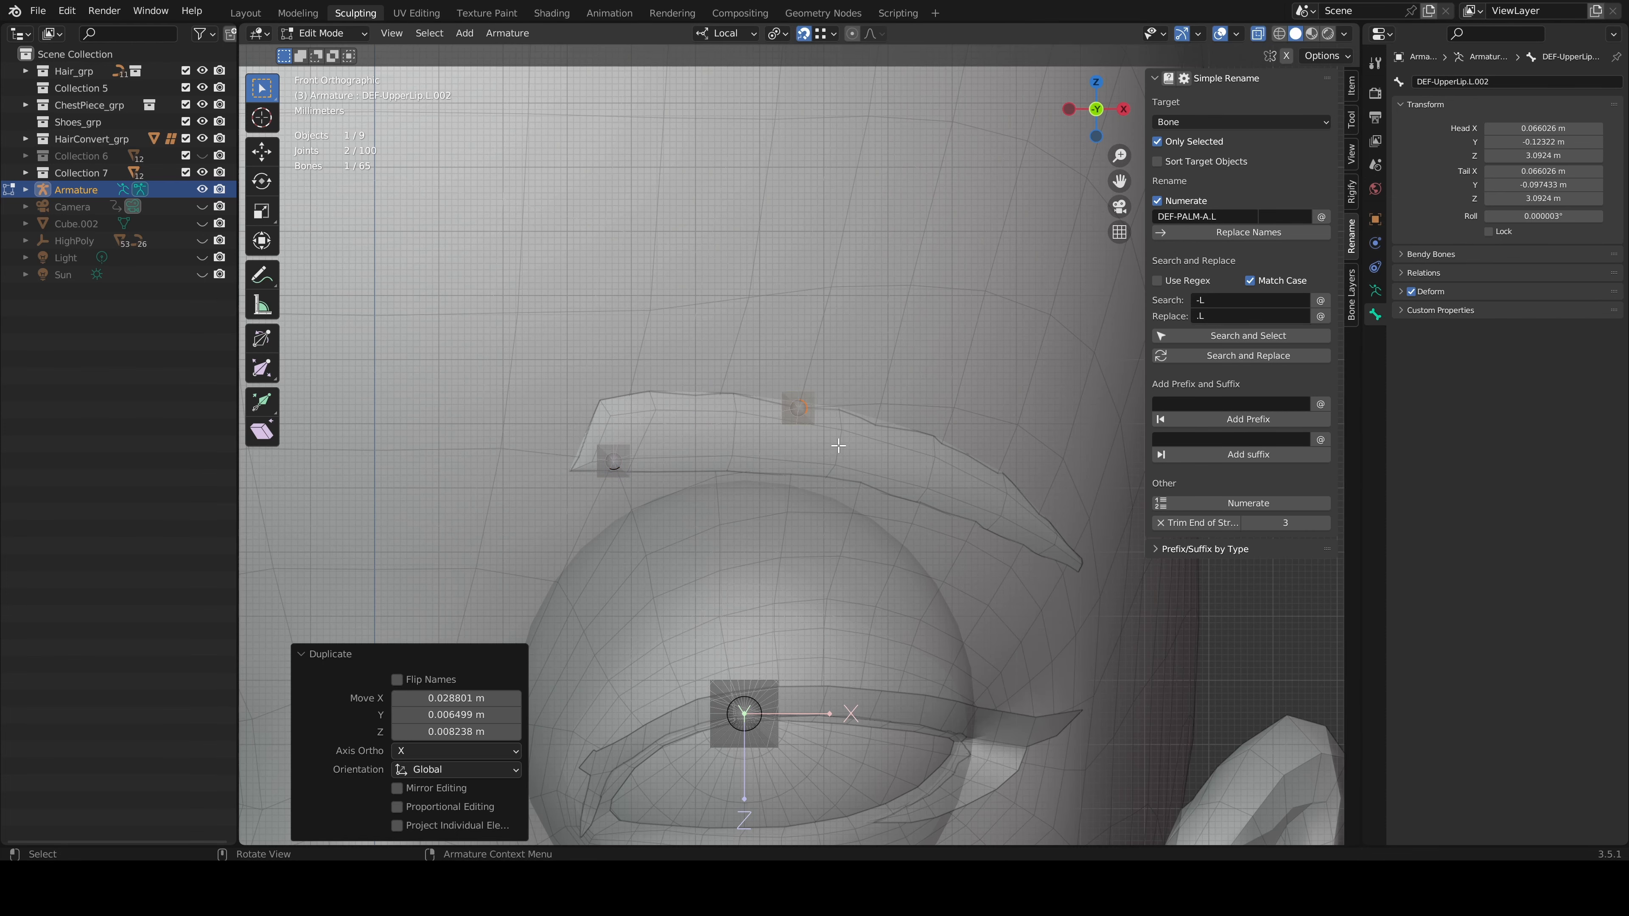
middle_click_drag(882, 465, 767, 463, "shift")
left_click(832, 412)
middle_click_drag(832, 412, 664, 540)
left_click(748, 417)
Duplicate the nose bridge bone and place the copy between the eyebrows
scroll(748, 417, "down", 5)
left_click(665, 541)
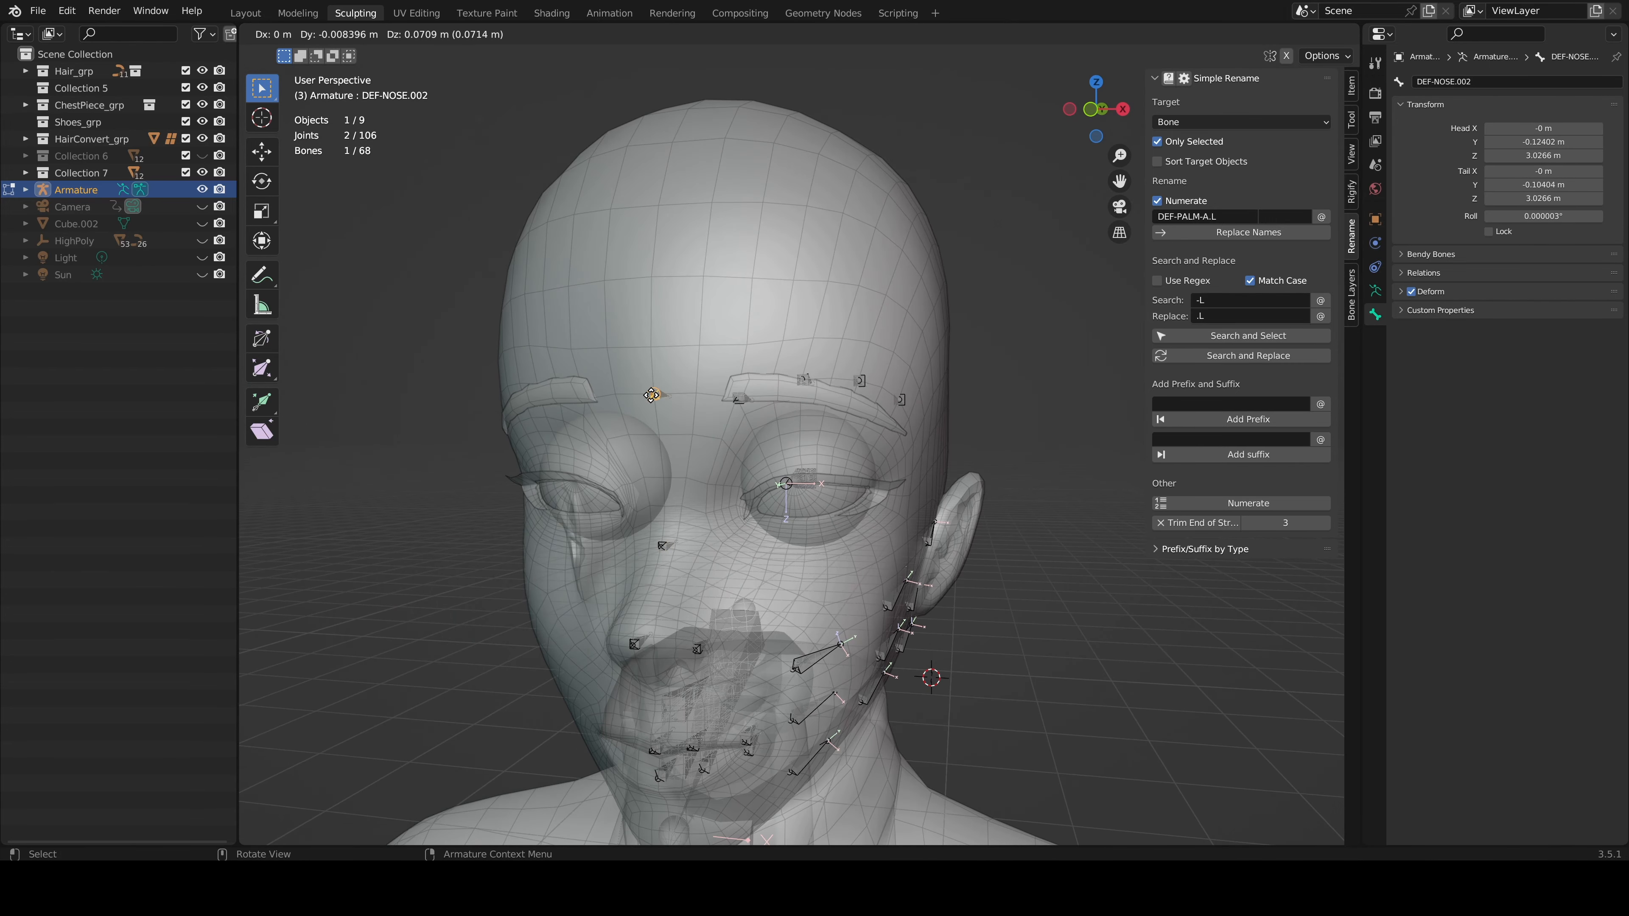
left_click(657, 395)
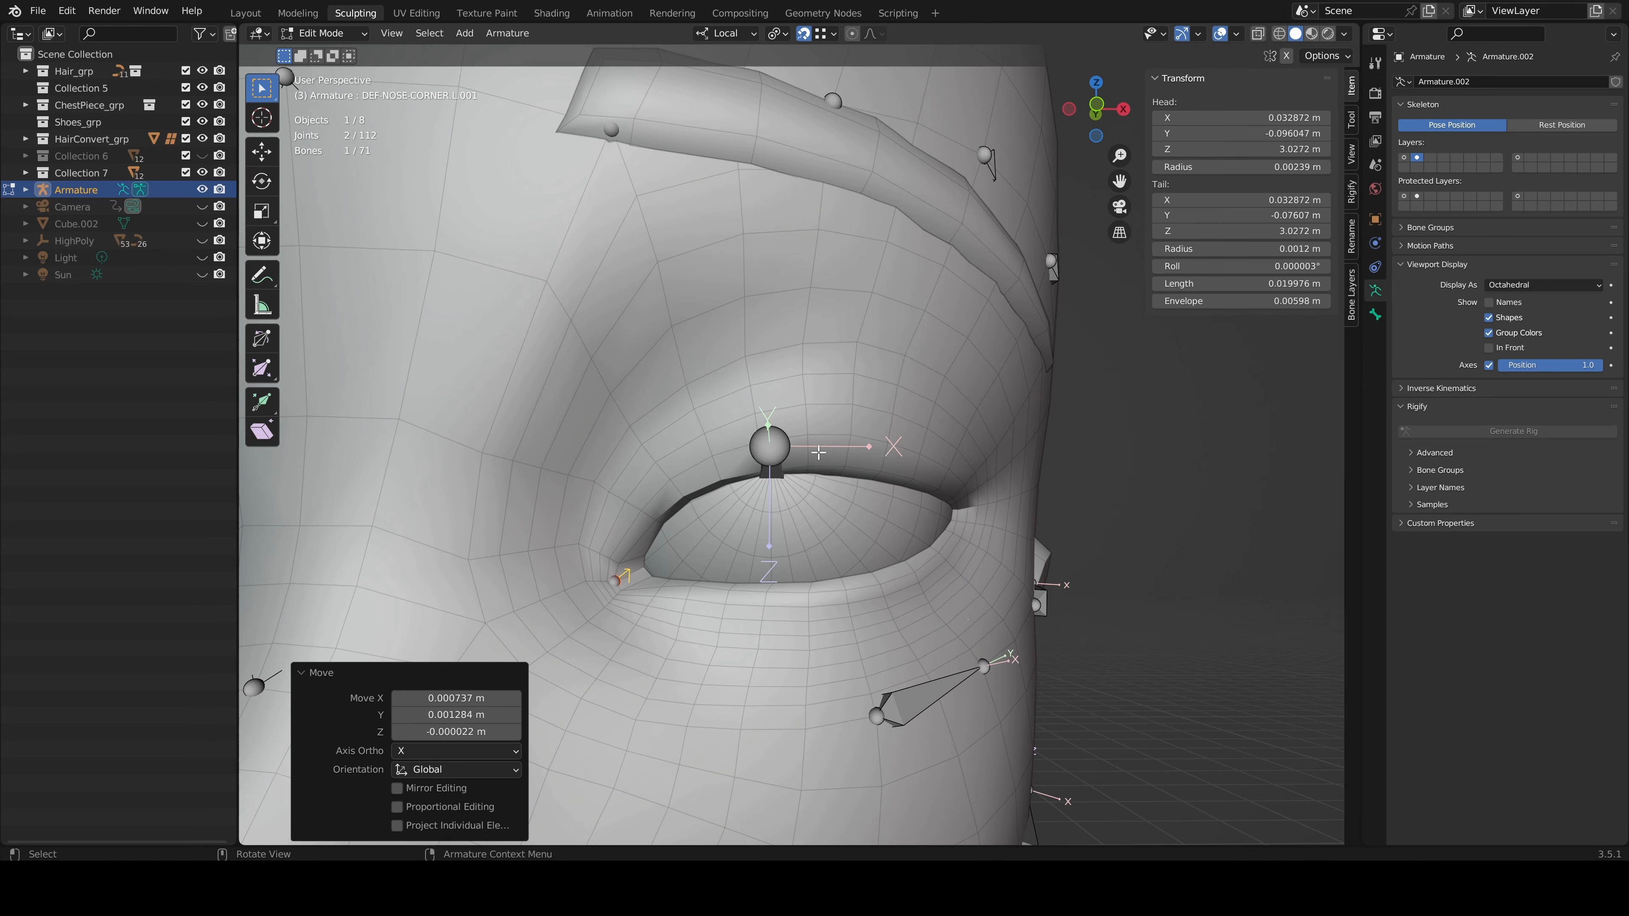
Duplicate the inner eye corner bone around the left eye, placing copies along the upper and lower eyelids
middle_click_drag(931, 485, 671, 442, "shift")
key("shift+d")
left_click(850, 430)
key("shift+d")
left_click(781, 462)
middle_click_drag(781, 462, 740, 461)
key("shift+d")
left_click(839, 538)
key("shift+d")
middle_click_drag(839, 538, 686, 549)
left_click(709, 552)
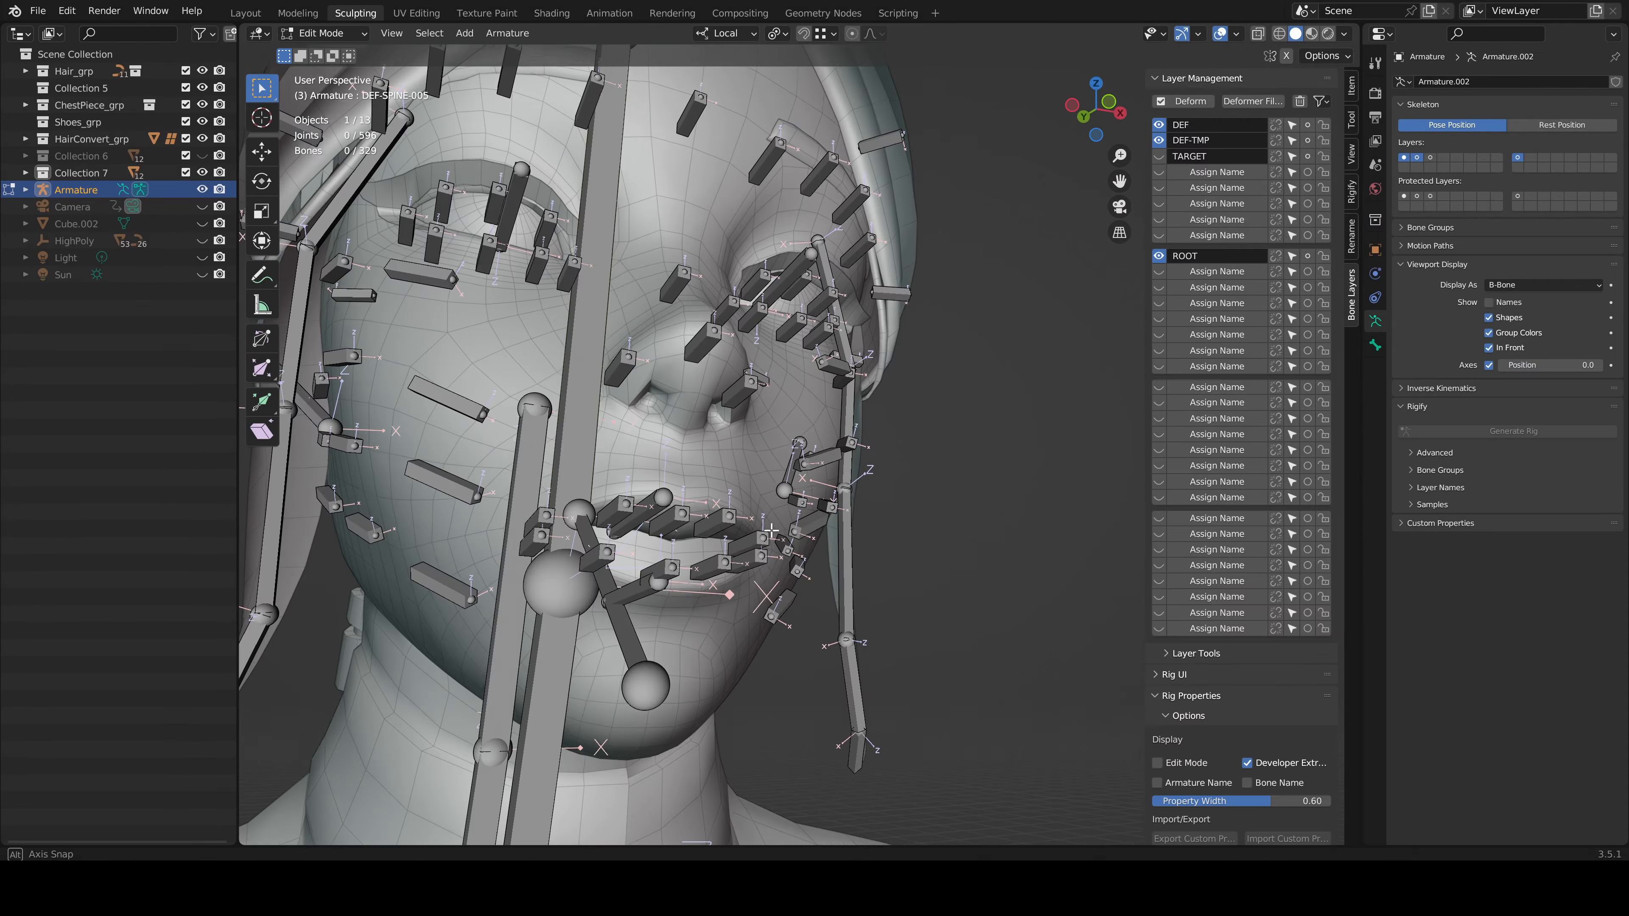
Display the armature's bones as B-Bone and set the bendy segments of MCH-UpperBendCON-03.L.004 to 8
middle_click_drag(551, 552, 475, 573)
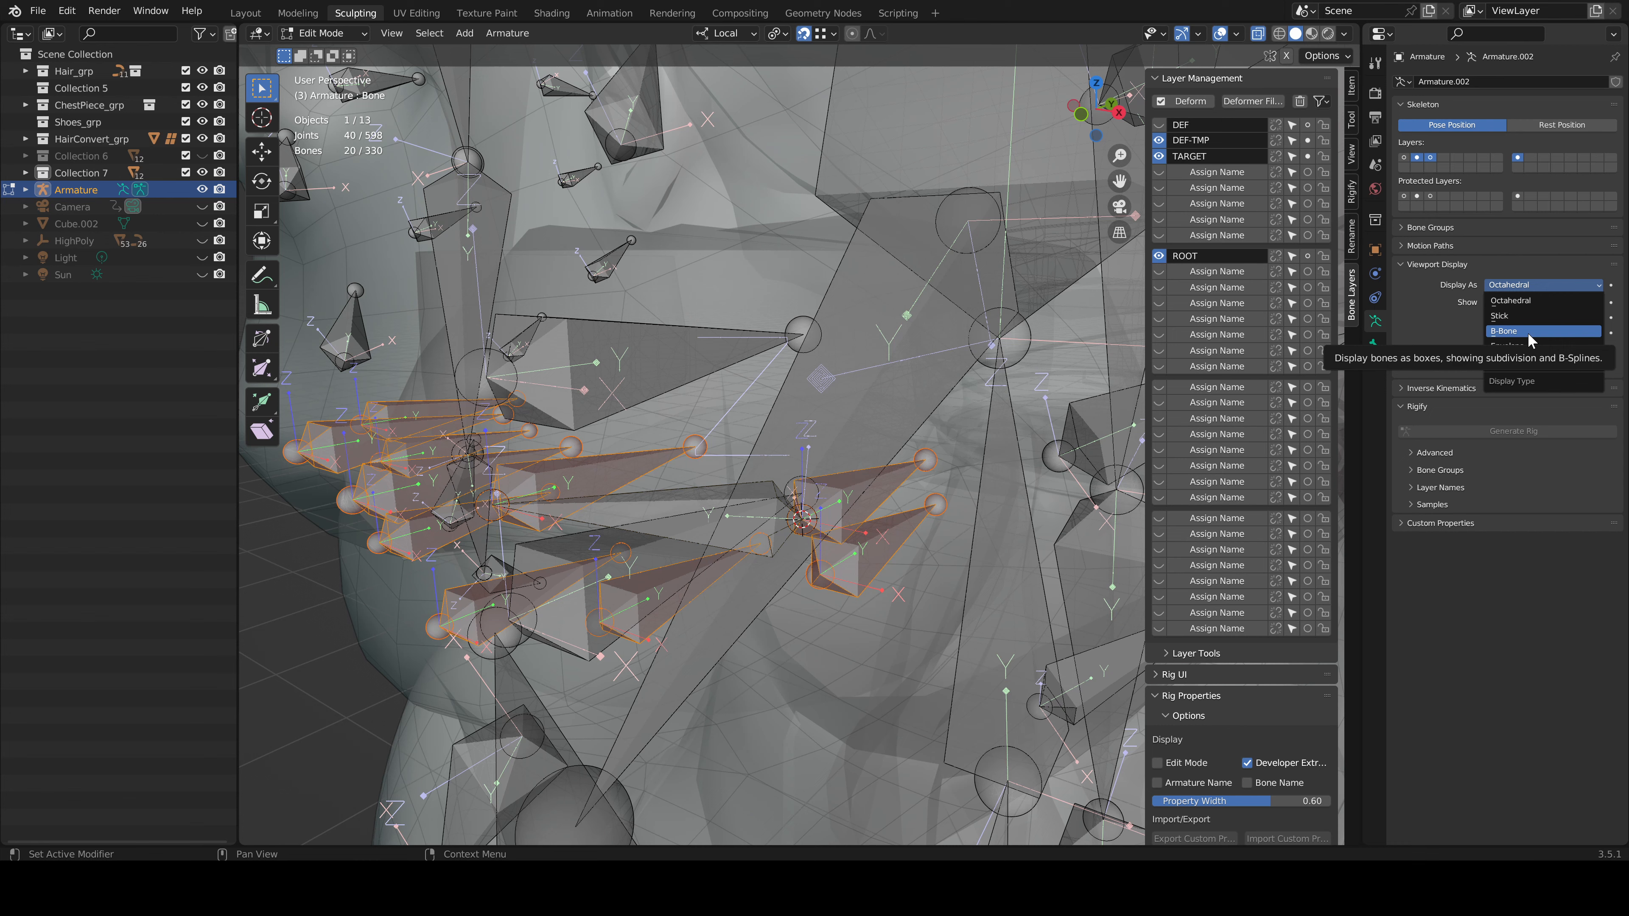
left_click(1527, 333)
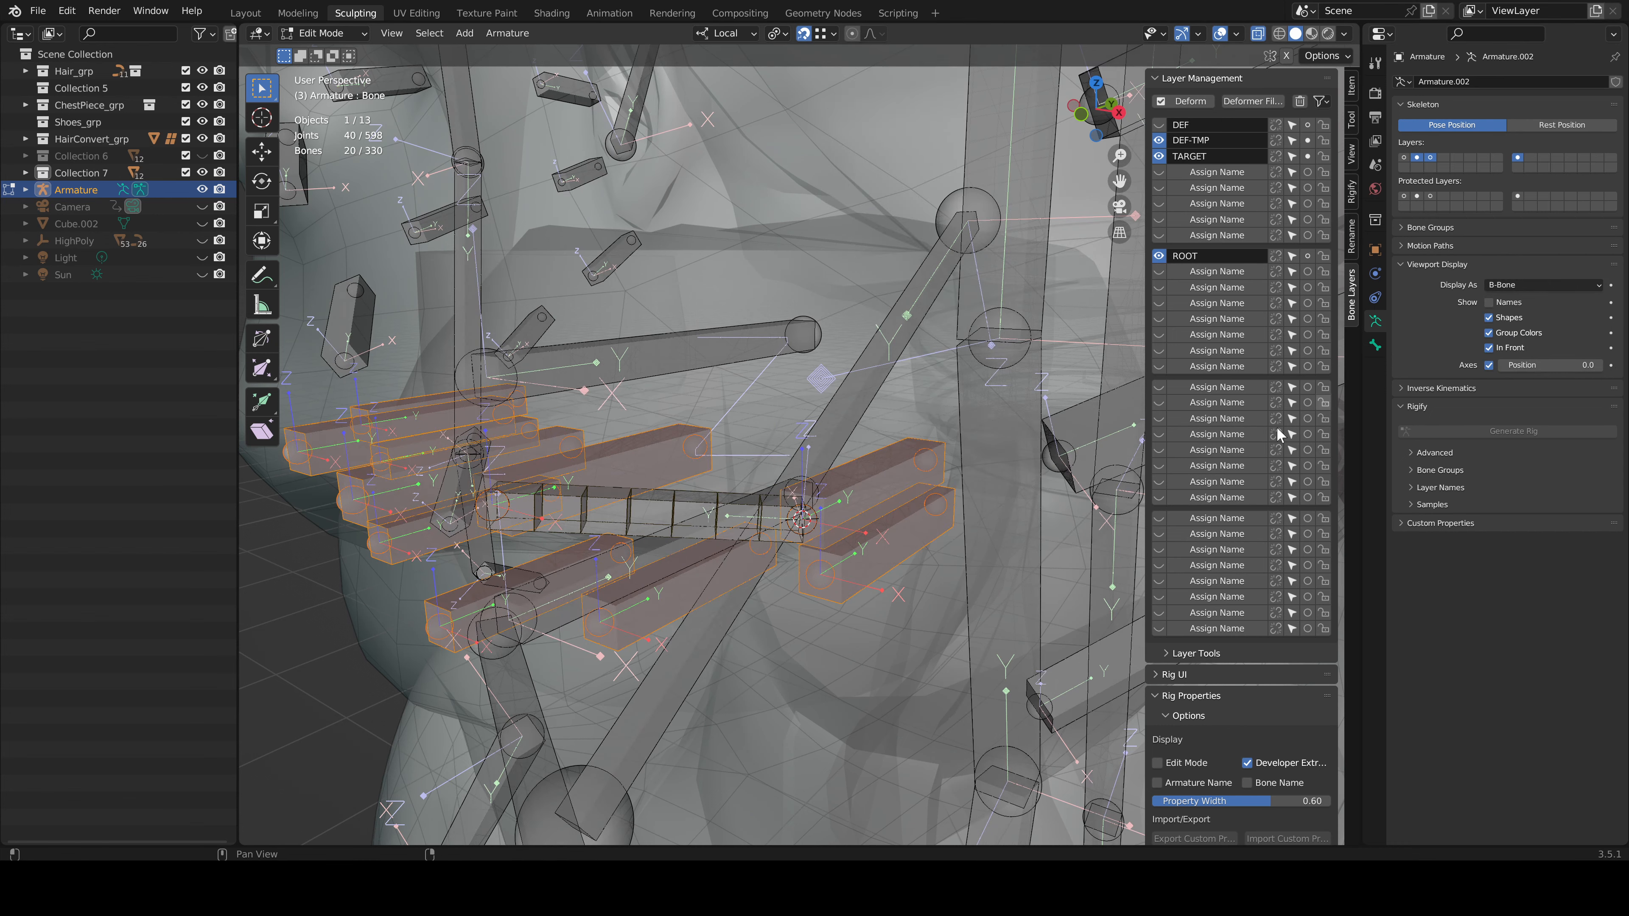
left_click(1538, 275)
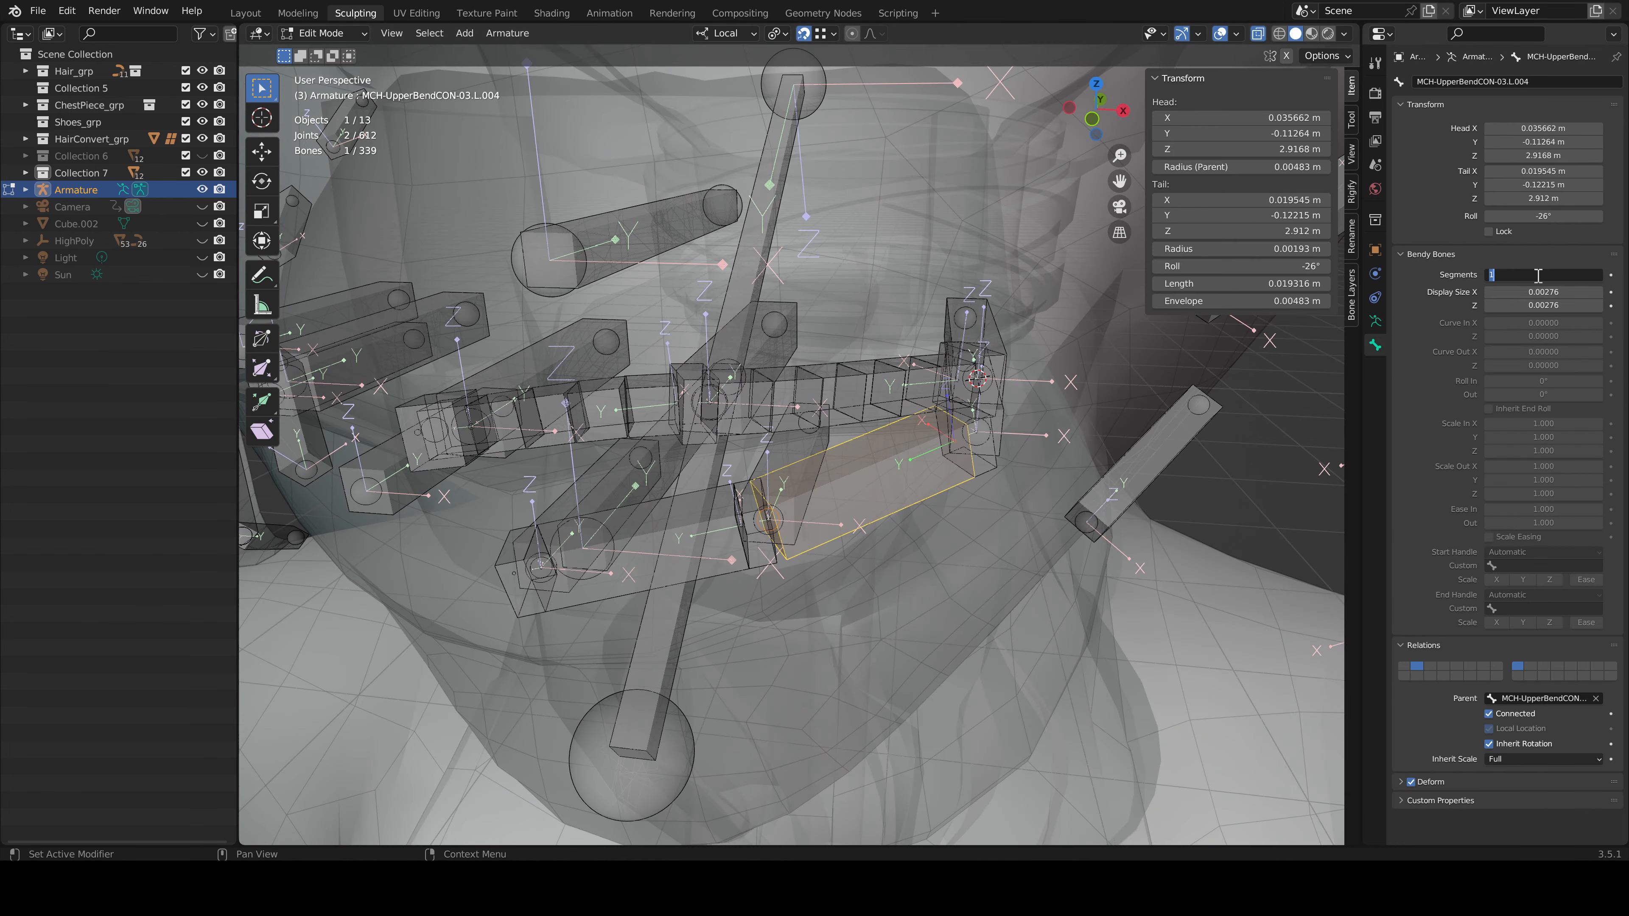
type("8")
key("Return")
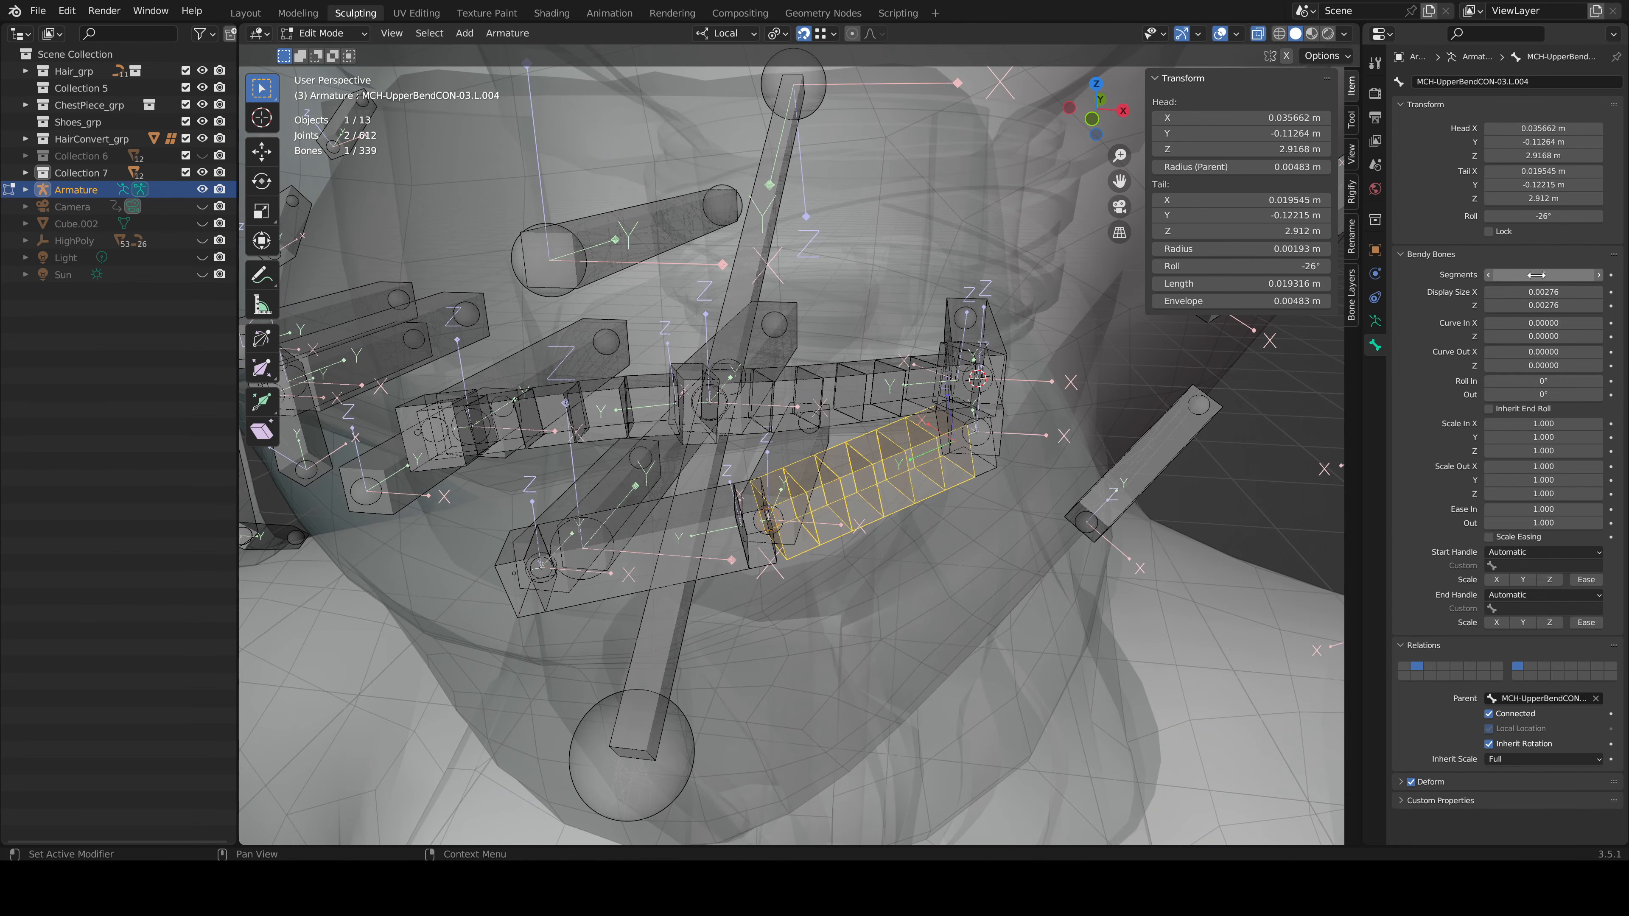
Set the bendy bone segments of the neighbouring lower lip bone to 8
left_click(595, 399)
left_click(632, 547)
double_click(1544, 274)
type("8")
key("Return")
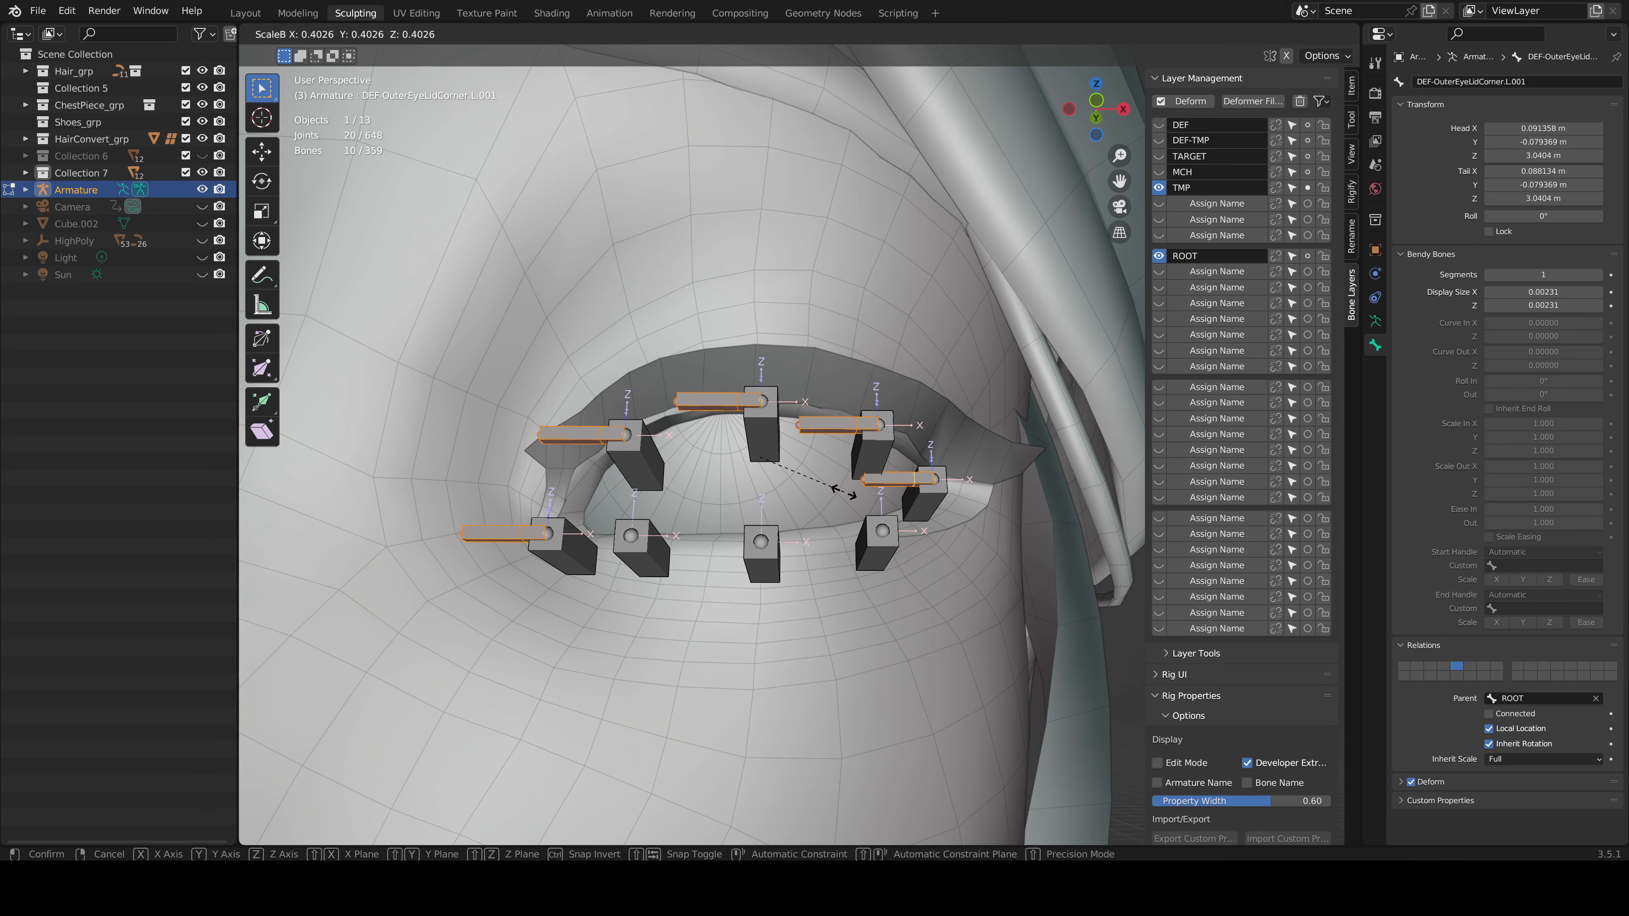
Scale down the B-Bone display size of the selected eyelid bones and snap DEF-EyeLidUp-03.L.002's free joint to the neighbouring eyelid bone
left_click(844, 493)
scroll(779, 481, "up", 3)
left_click(819, 380)
key("g")
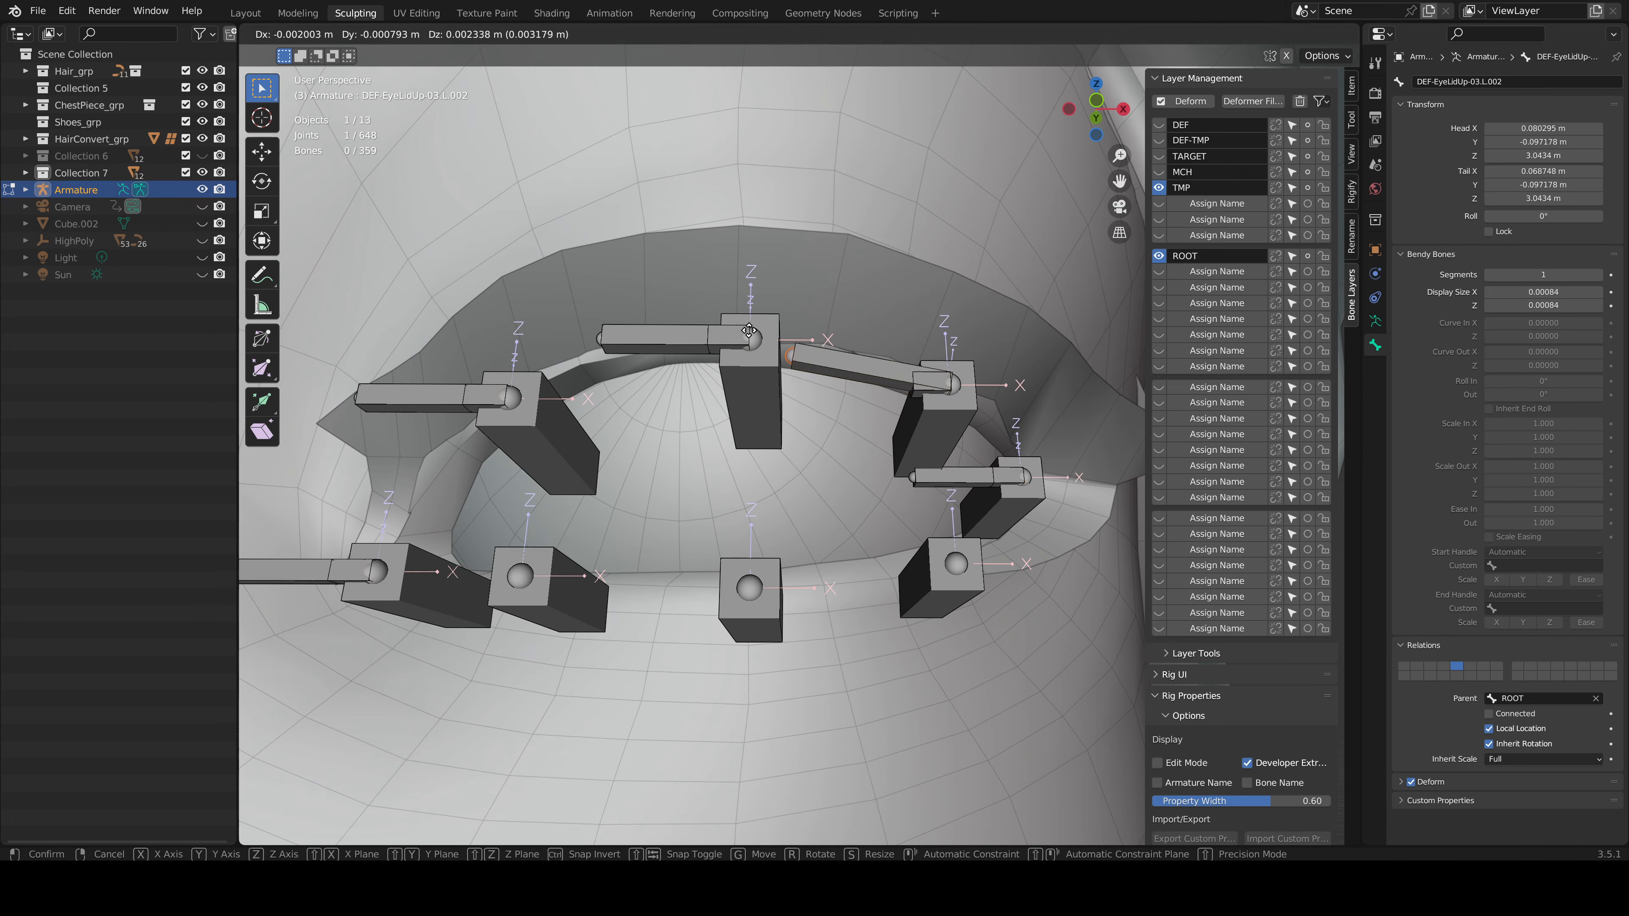
right_click(780, 346)
left_click(803, 34)
key("g")
left_click(757, 340)
Snap the free joints of the middle and inner upper eyelid bones to their neighbours, reaching the inner eye corner
left_click(745, 306)
key("g")
left_click(659, 366)
middle_click_drag(596, 365, 622, 417)
left_click(633, 356)
key("g")
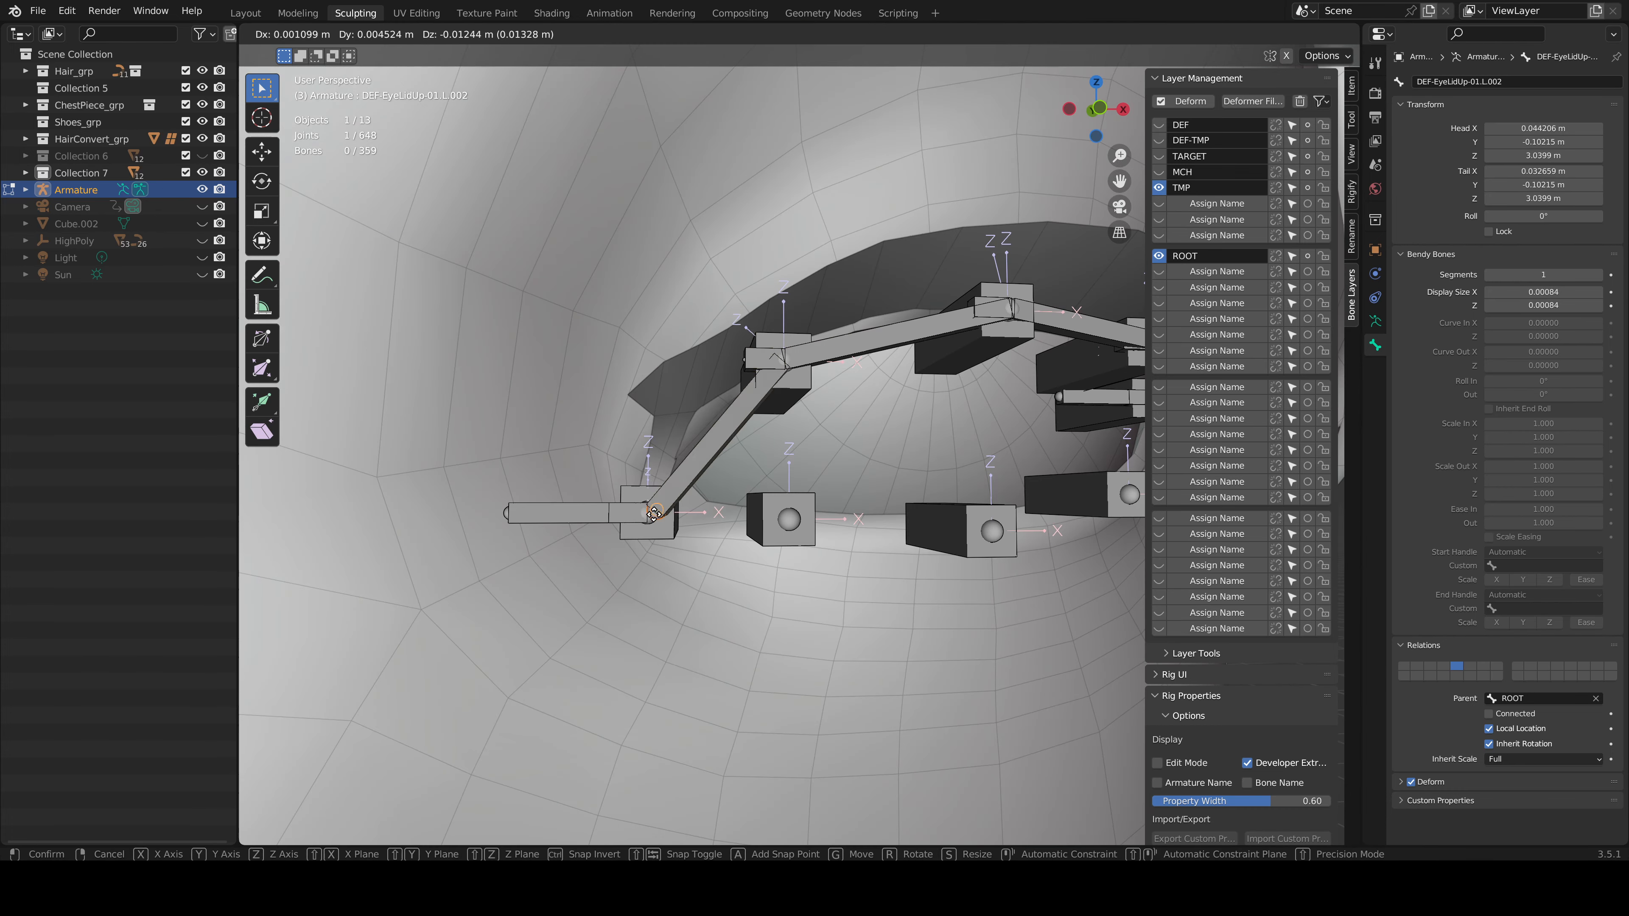
left_click(648, 510)
Delete the leftover horizontal bone at the inner corner of the left eye
middle_click_drag(410, 555, 500, 499)
left_click(489, 504)
key("x")
middle_click_drag(833, 488, 757, 475)
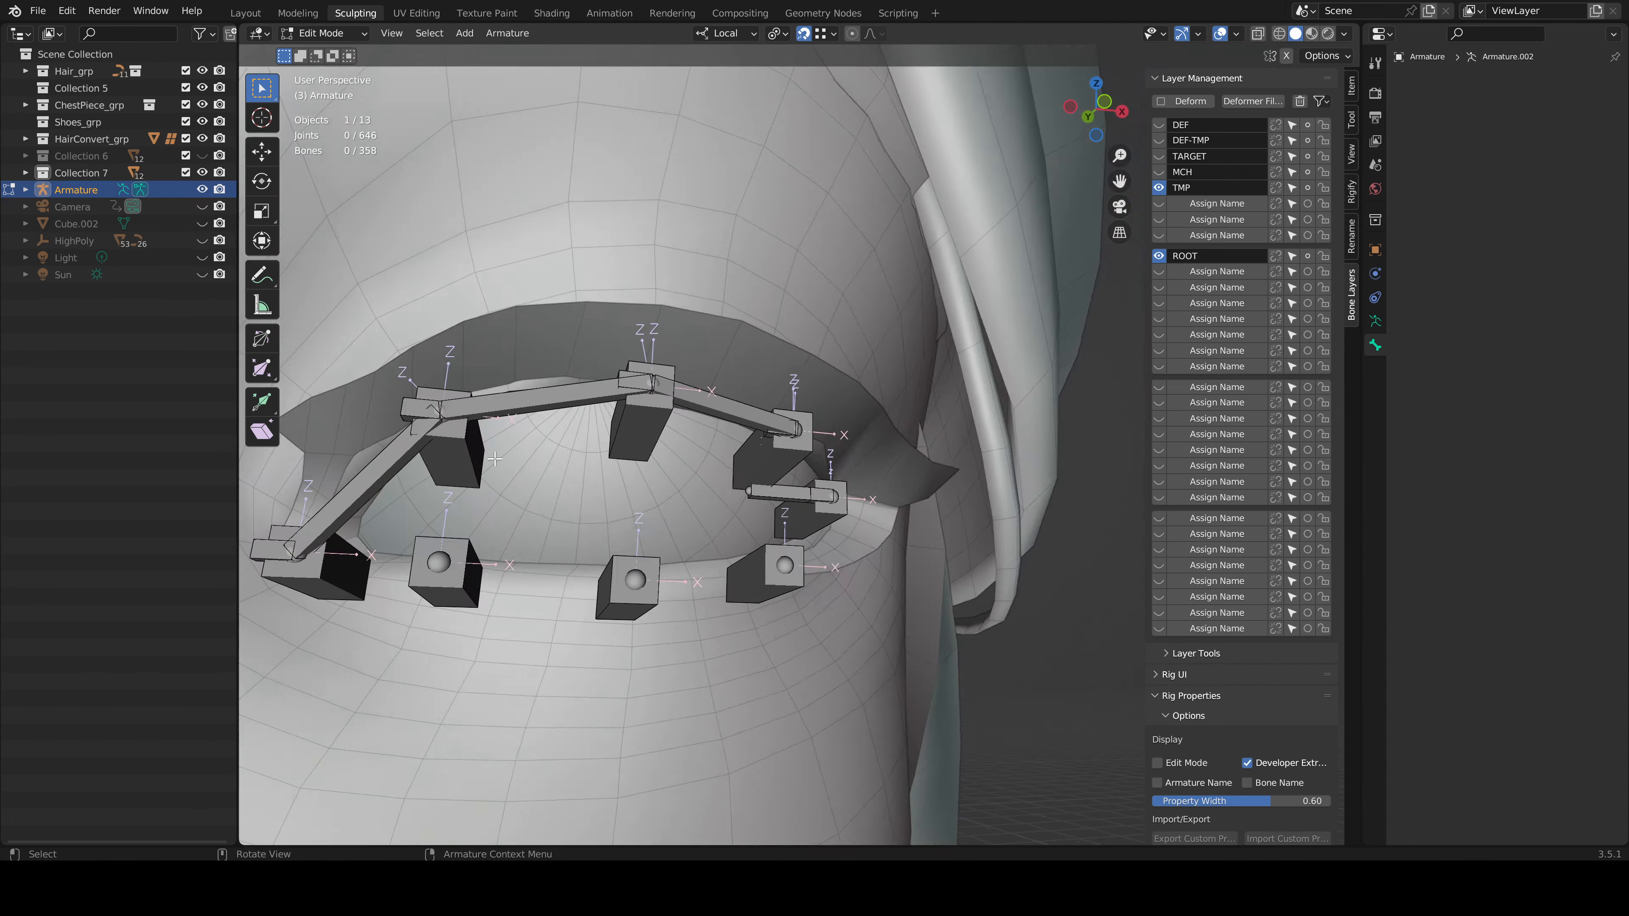
Snap the outer eye corner bone's free joint to the end of the upper eyelid chain
left_click(832, 461)
key("g")
left_click(817, 409)
middle_click_drag(827, 414, 854, 439)
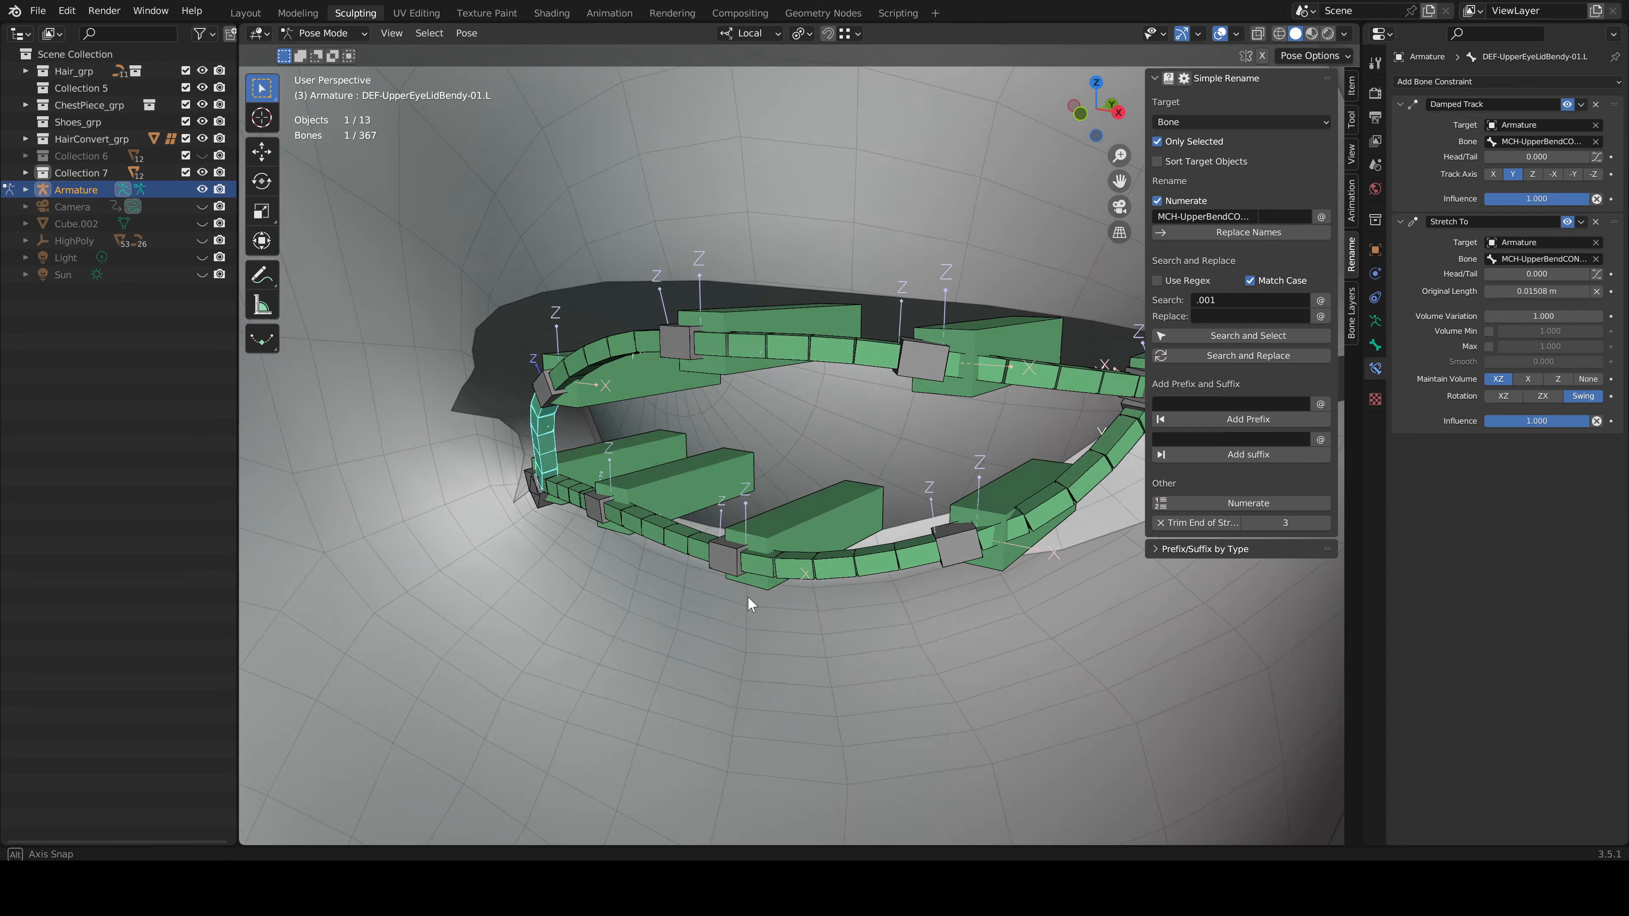
middle_click_drag(747, 596, 762, 544)
left_click(762, 544)
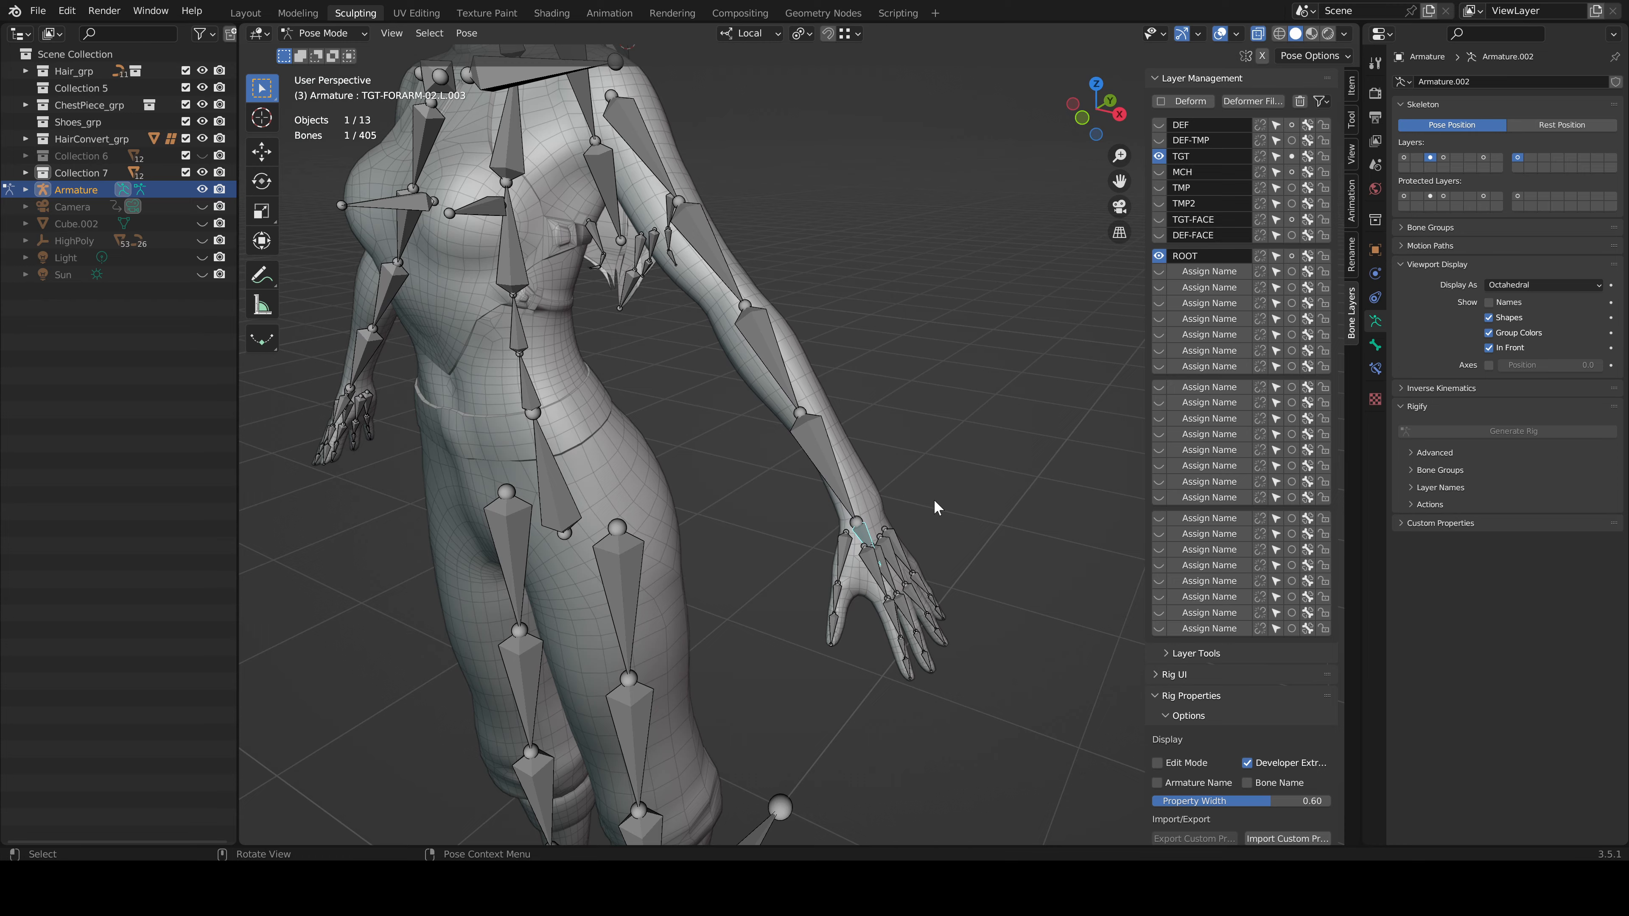
middle_click_drag(935, 501, 935, 542)
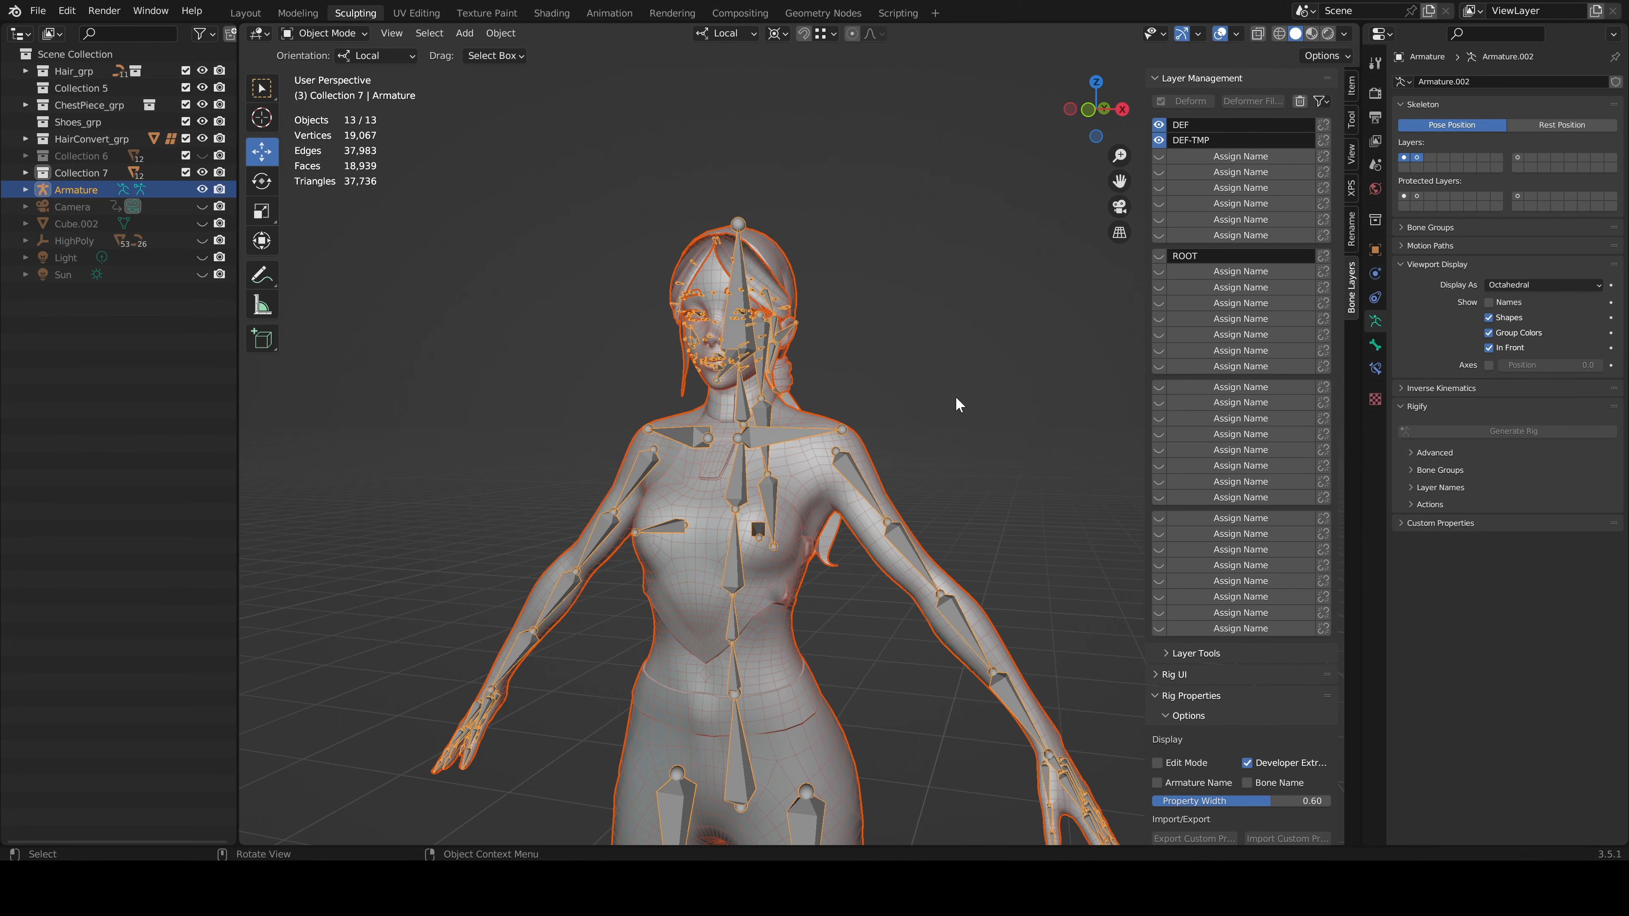
Parent the selected character meshes to the armature using Armature Deform With Automatic Weights
key("ctrl+p")
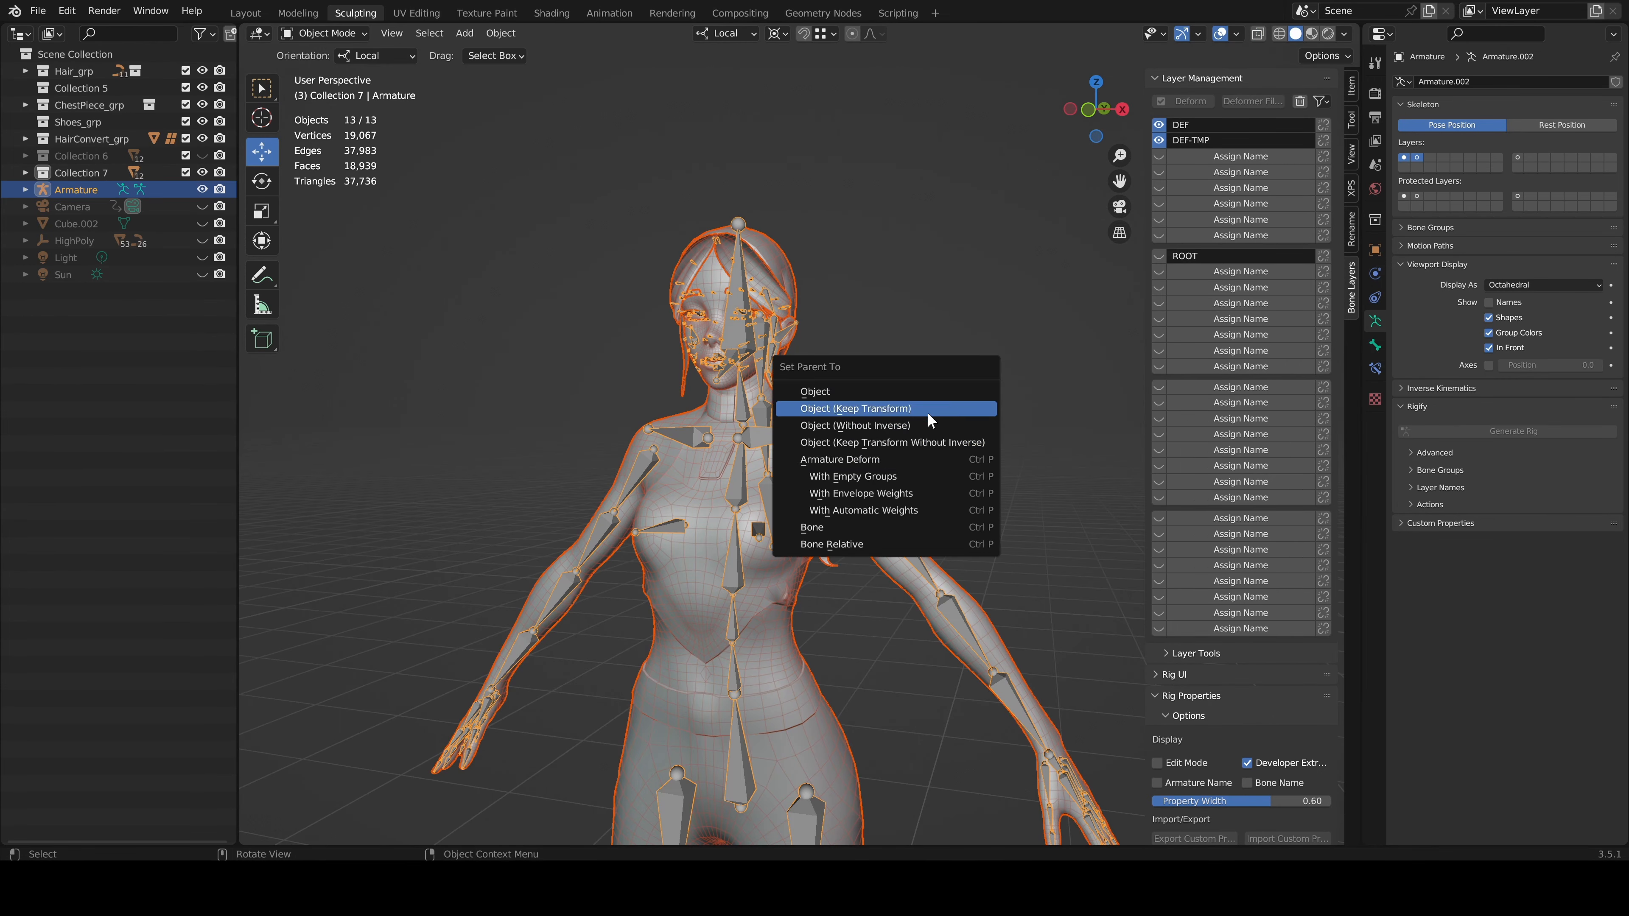
left_click(884, 511)
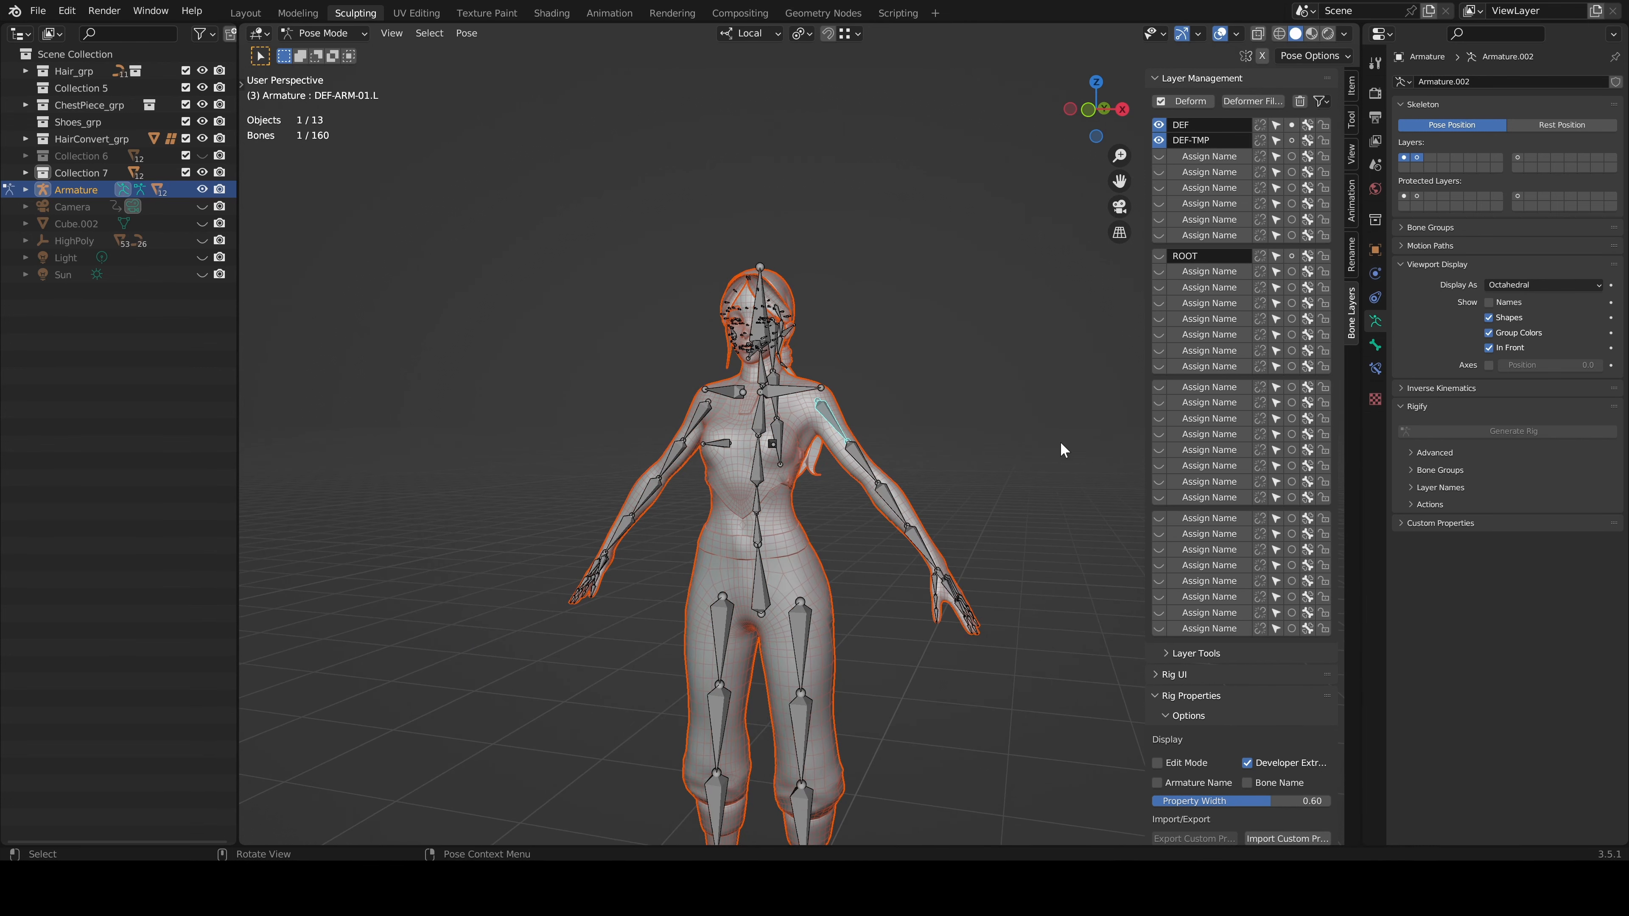
Try rotating the DEF-ARM-01.L bone to test how the arm deforms
key("t")
key("r")
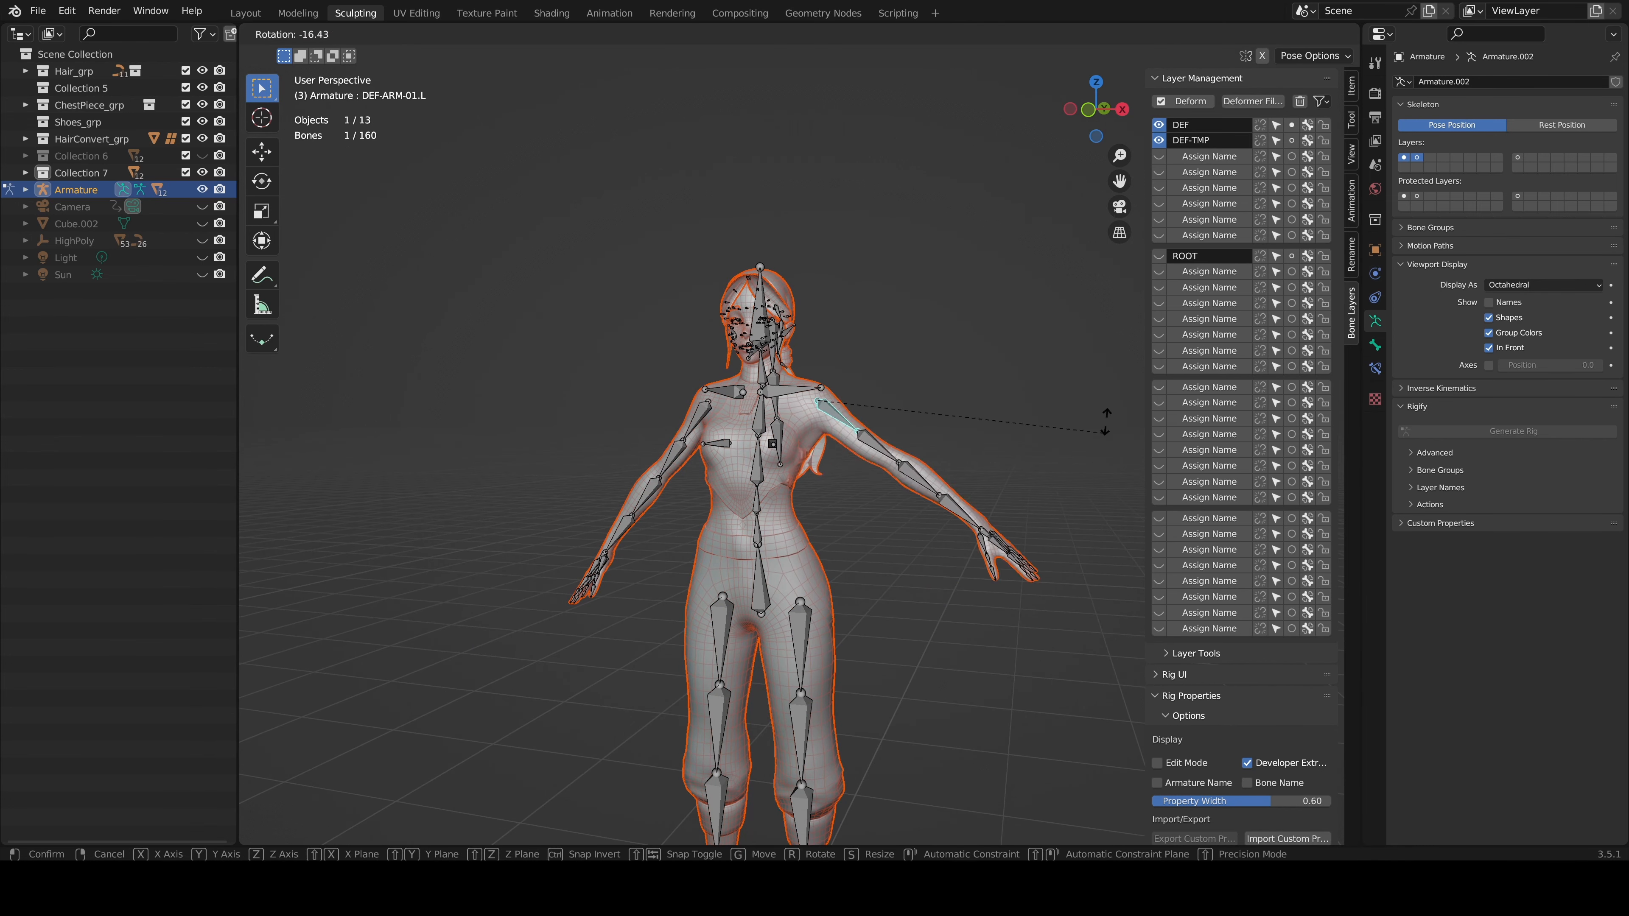
key("Escape")
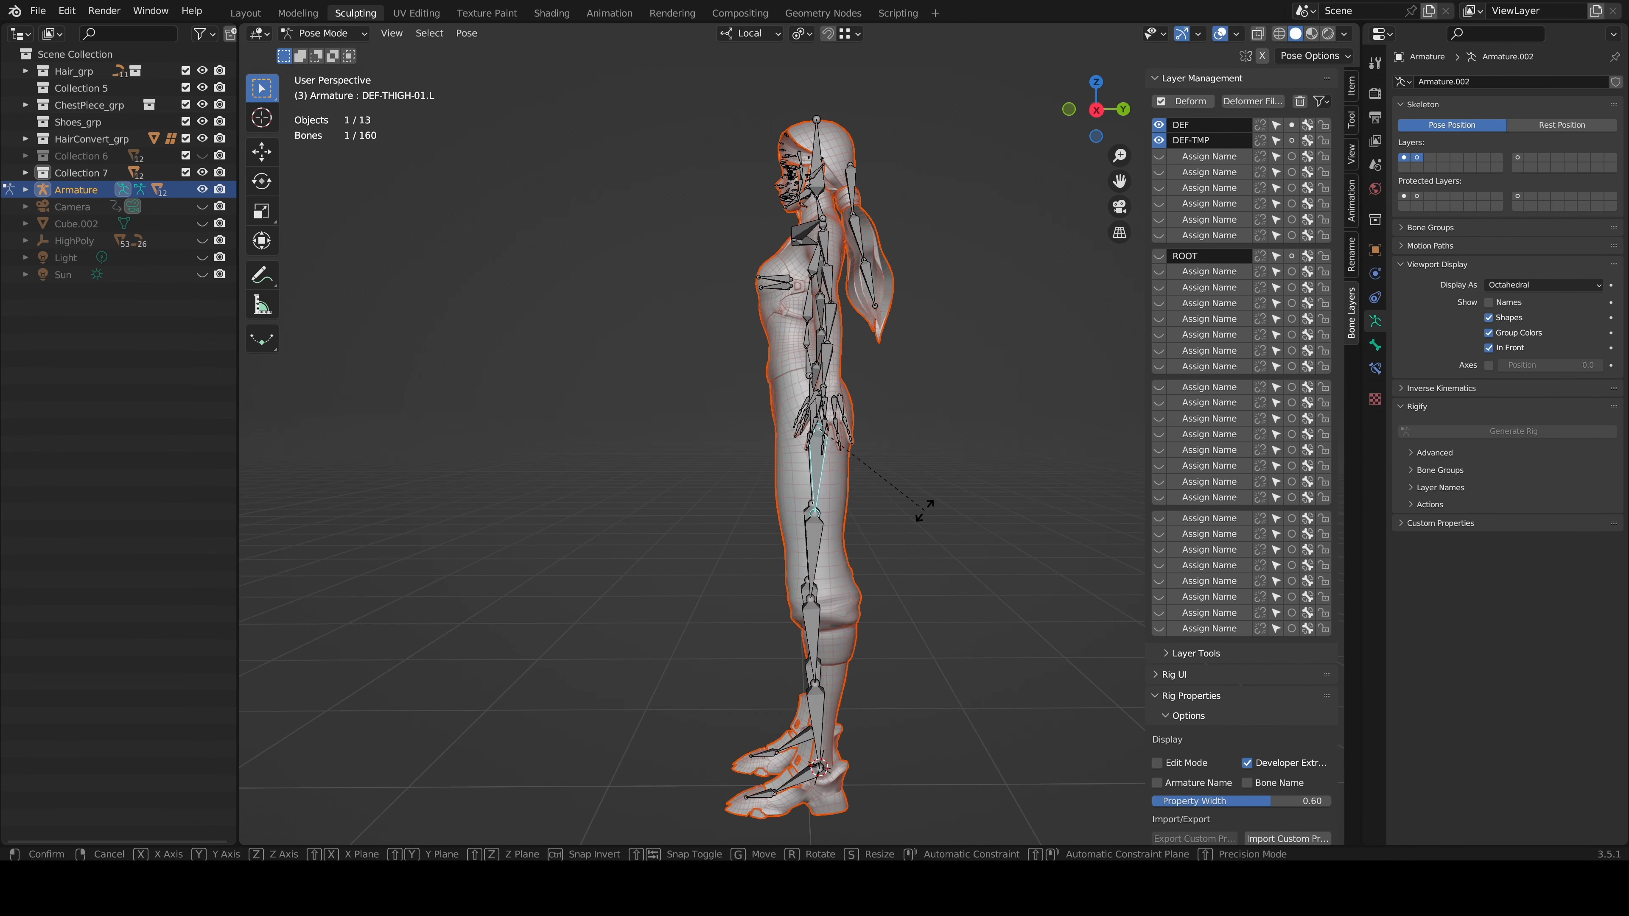
Rotate the DEF-THIGH-01.L bone about 88 degrees around its local X axis to raise the leg forward
key("r")
key("x")
key("x")
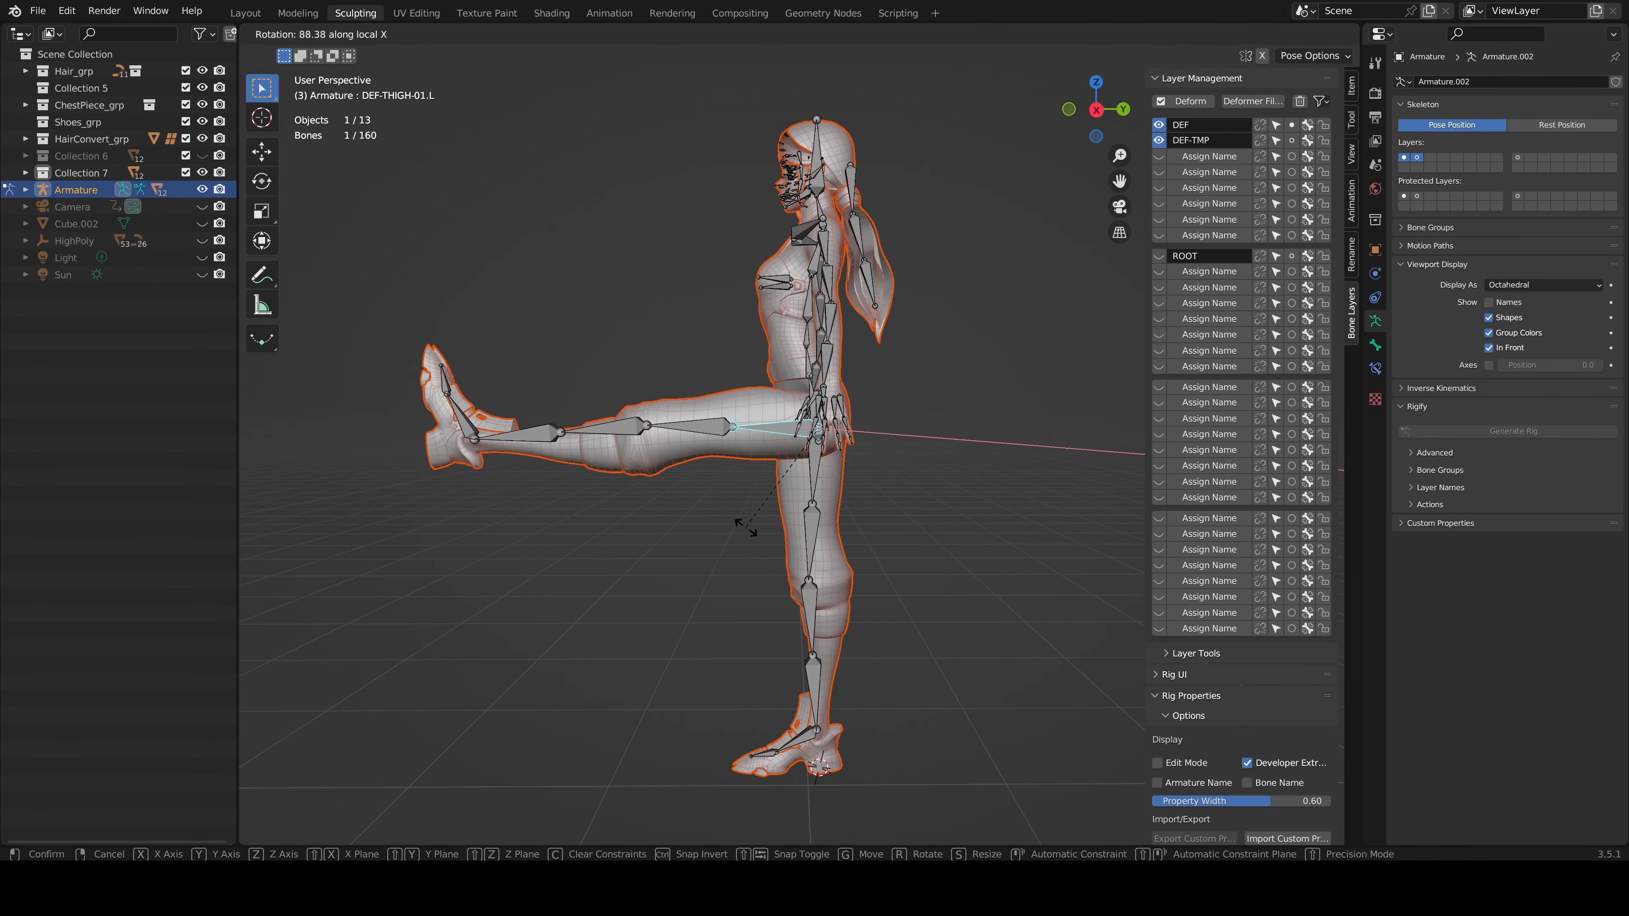
left_click(744, 533)
Rotate the raised leg's shin bone around its local X axis to bend the knee
left_click(613, 430)
key("r")
key("x")
key("x")
left_click(550, 321)
middle_click_drag(550, 321, 568, 460)
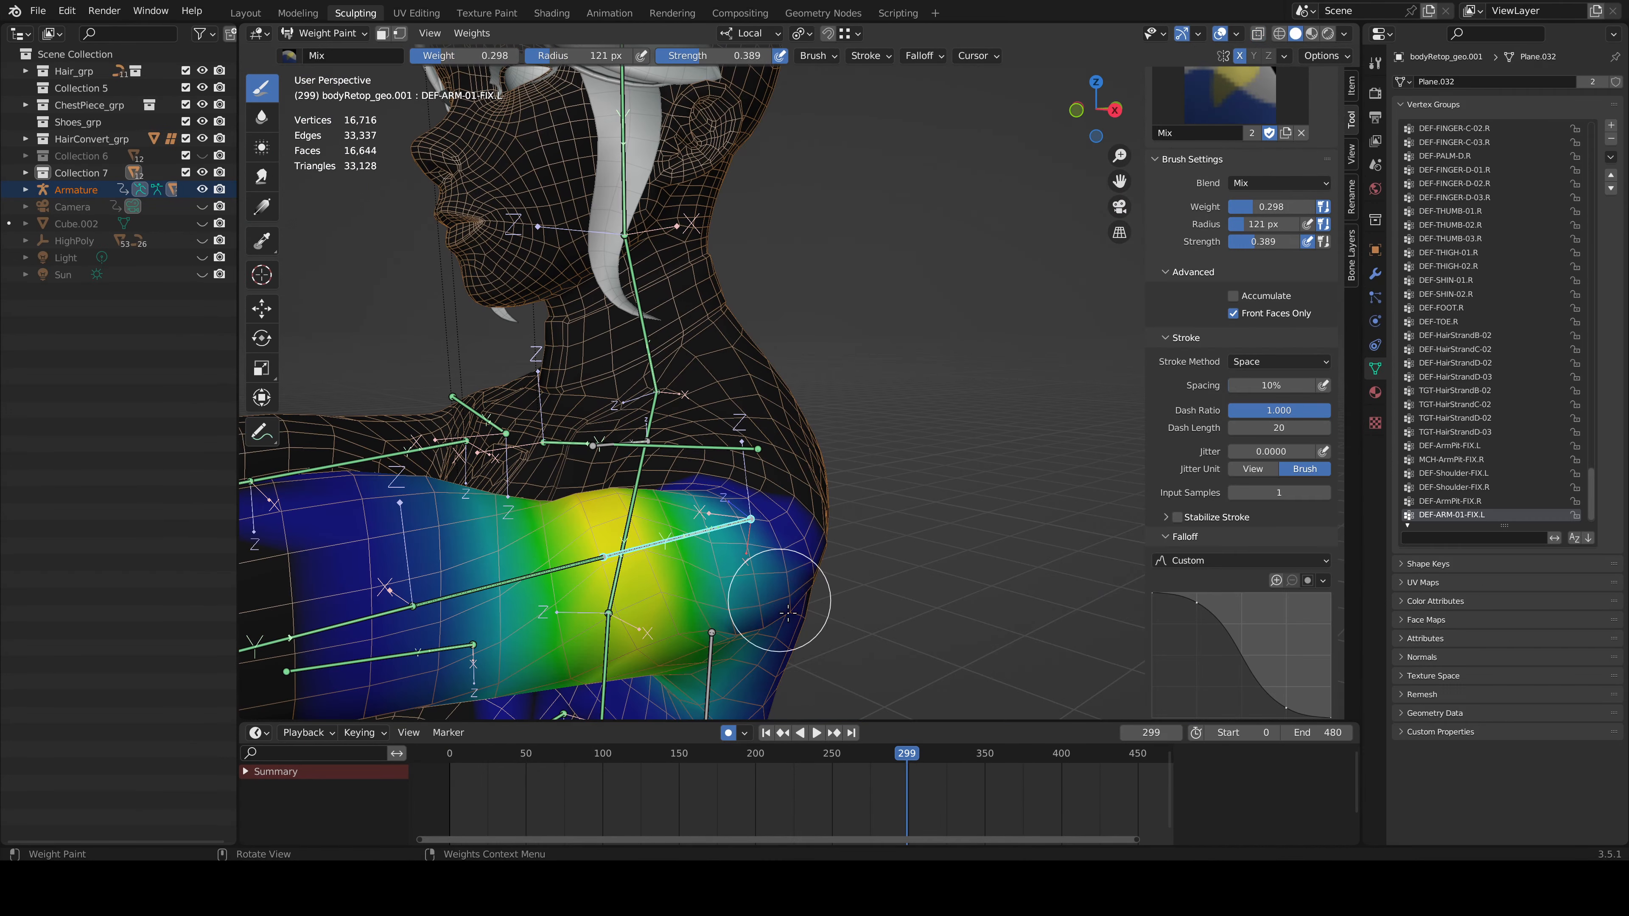
middle_click_drag(778, 586, 728, 583)
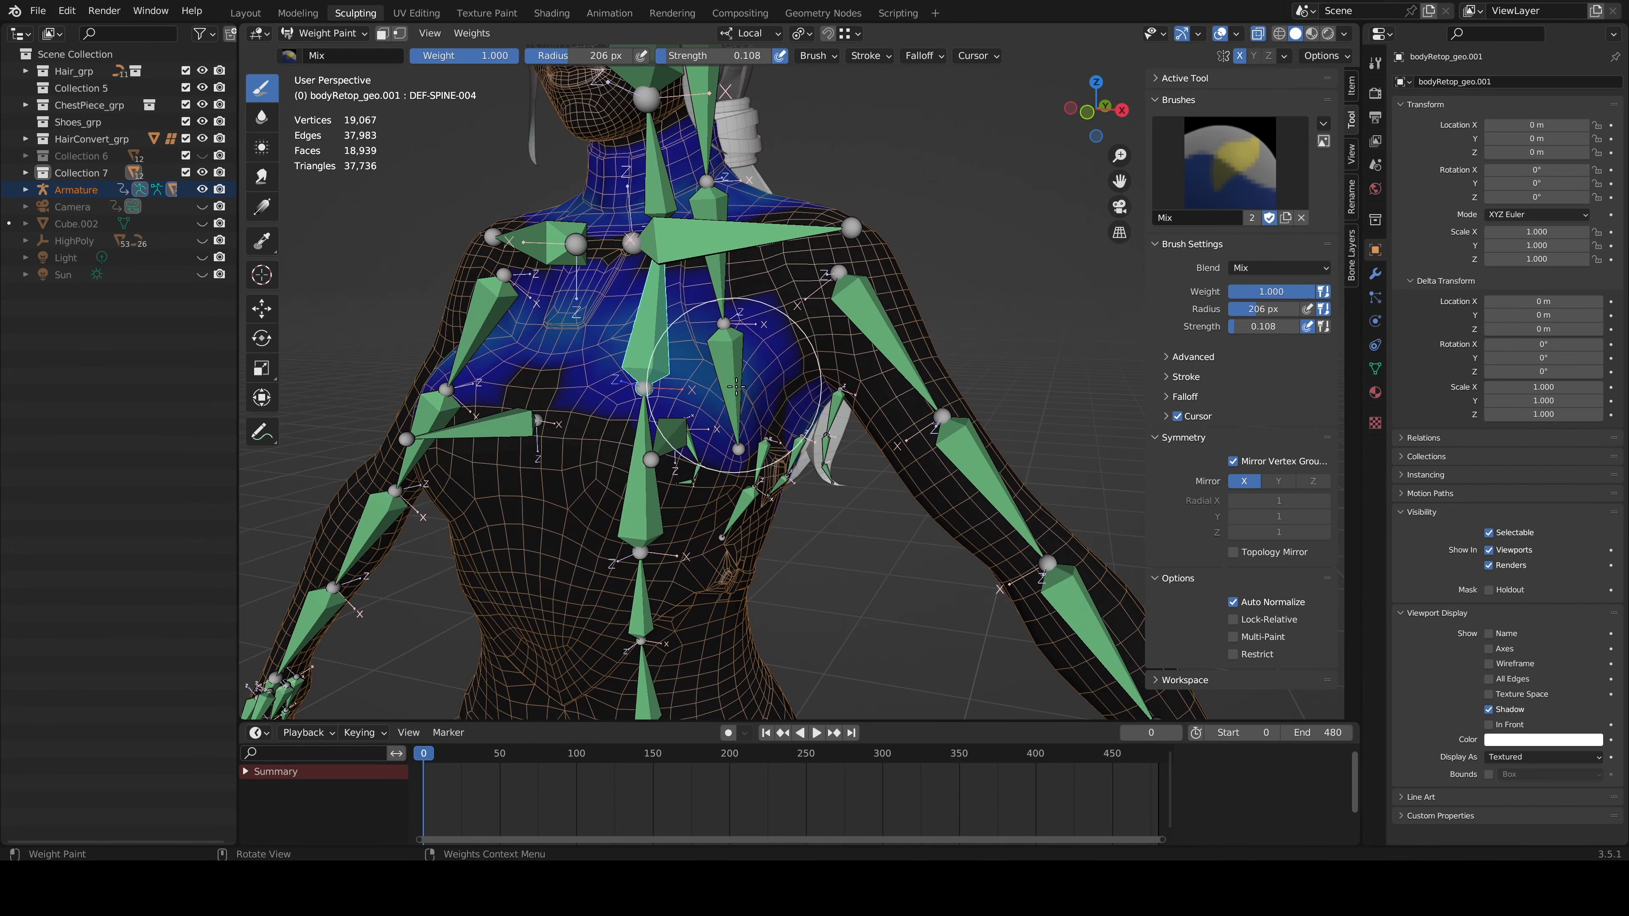
Paint DEF-SPINE-004 weights across the chest at weight 1.000 and strength 0.108, and scrub the raised-arm animation to check DEF-SHOULDER.L
mouse_move(680, 379)
left_mouse_down()
mouse_move(616, 321)
mouse_move(557, 299)
left_mouse_up()
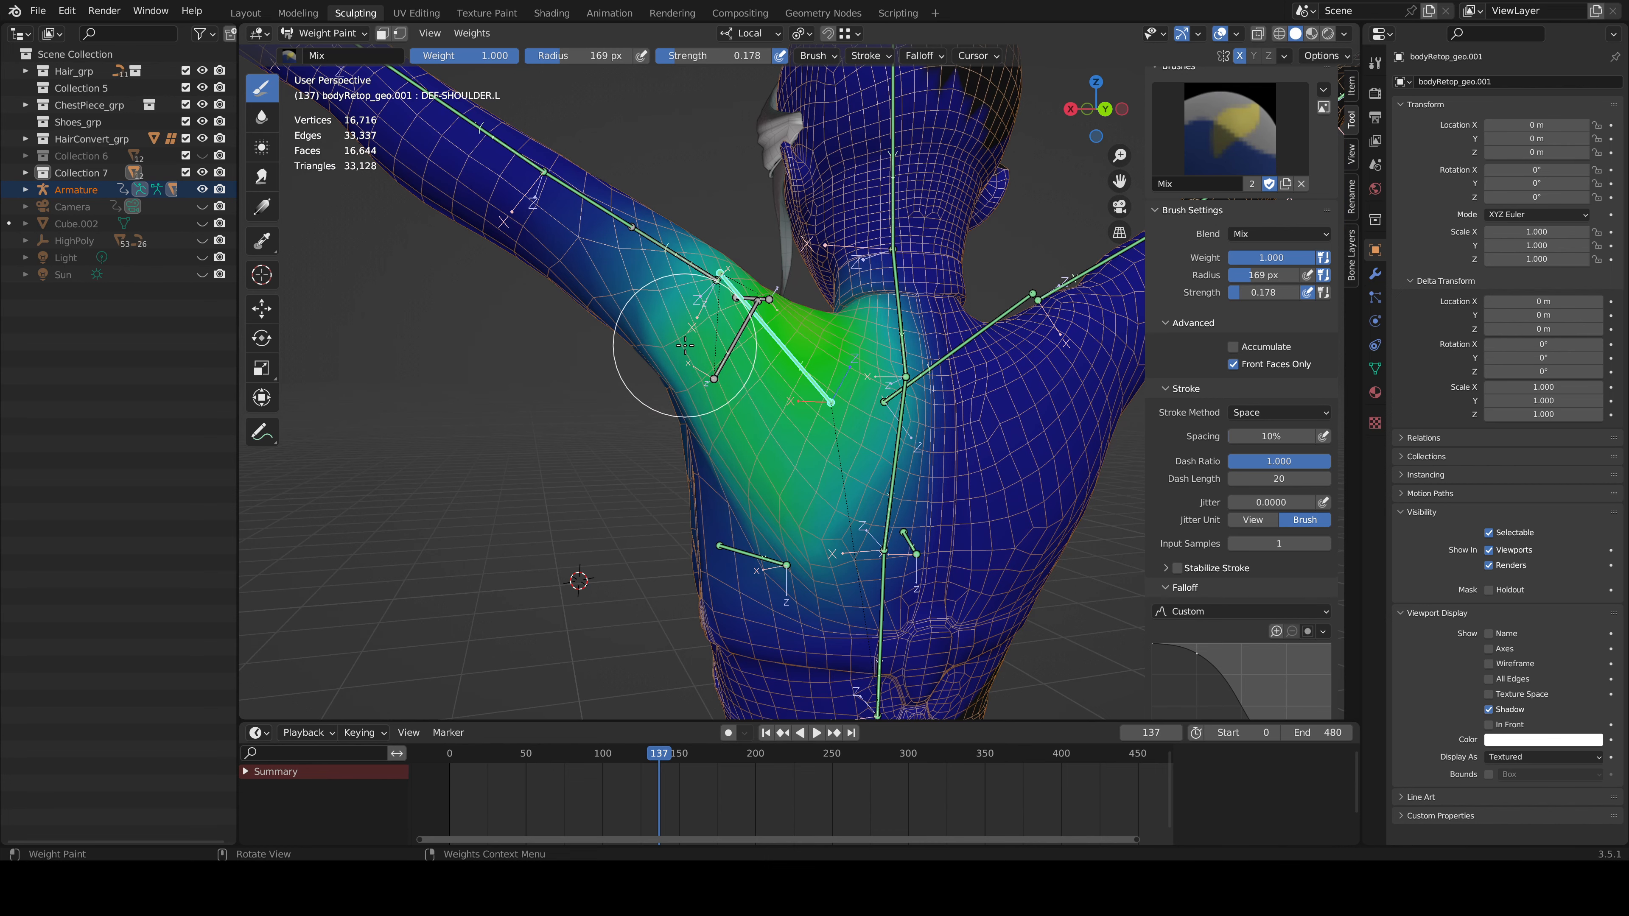
middle_click_drag(752, 352, 626, 485)
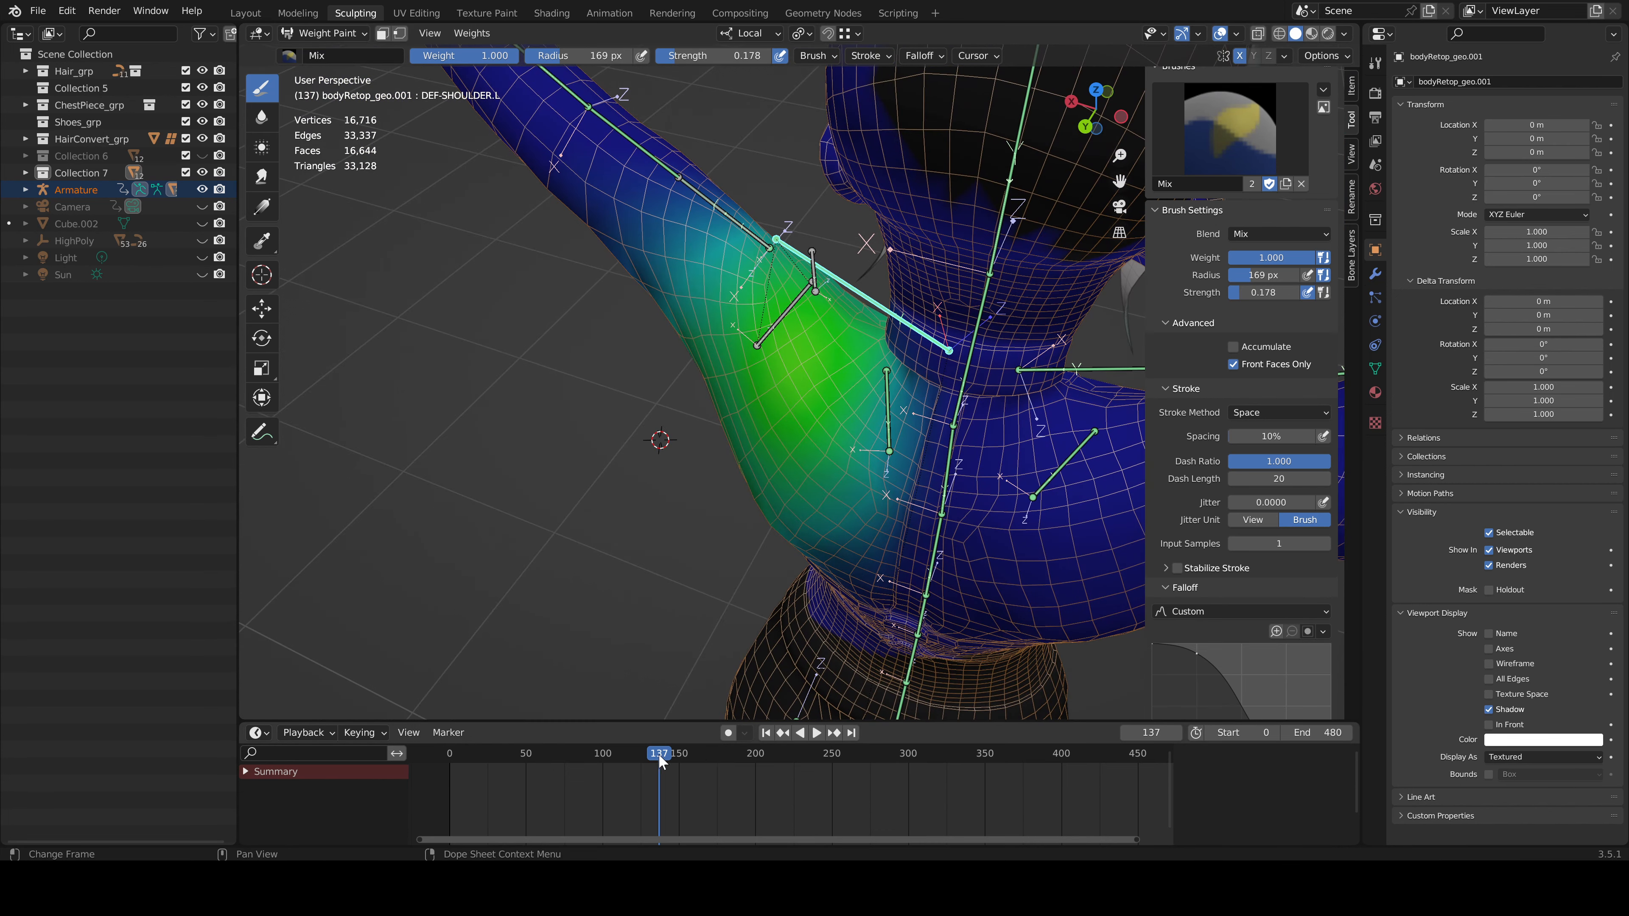
left_click_drag(661, 760, 587, 757)
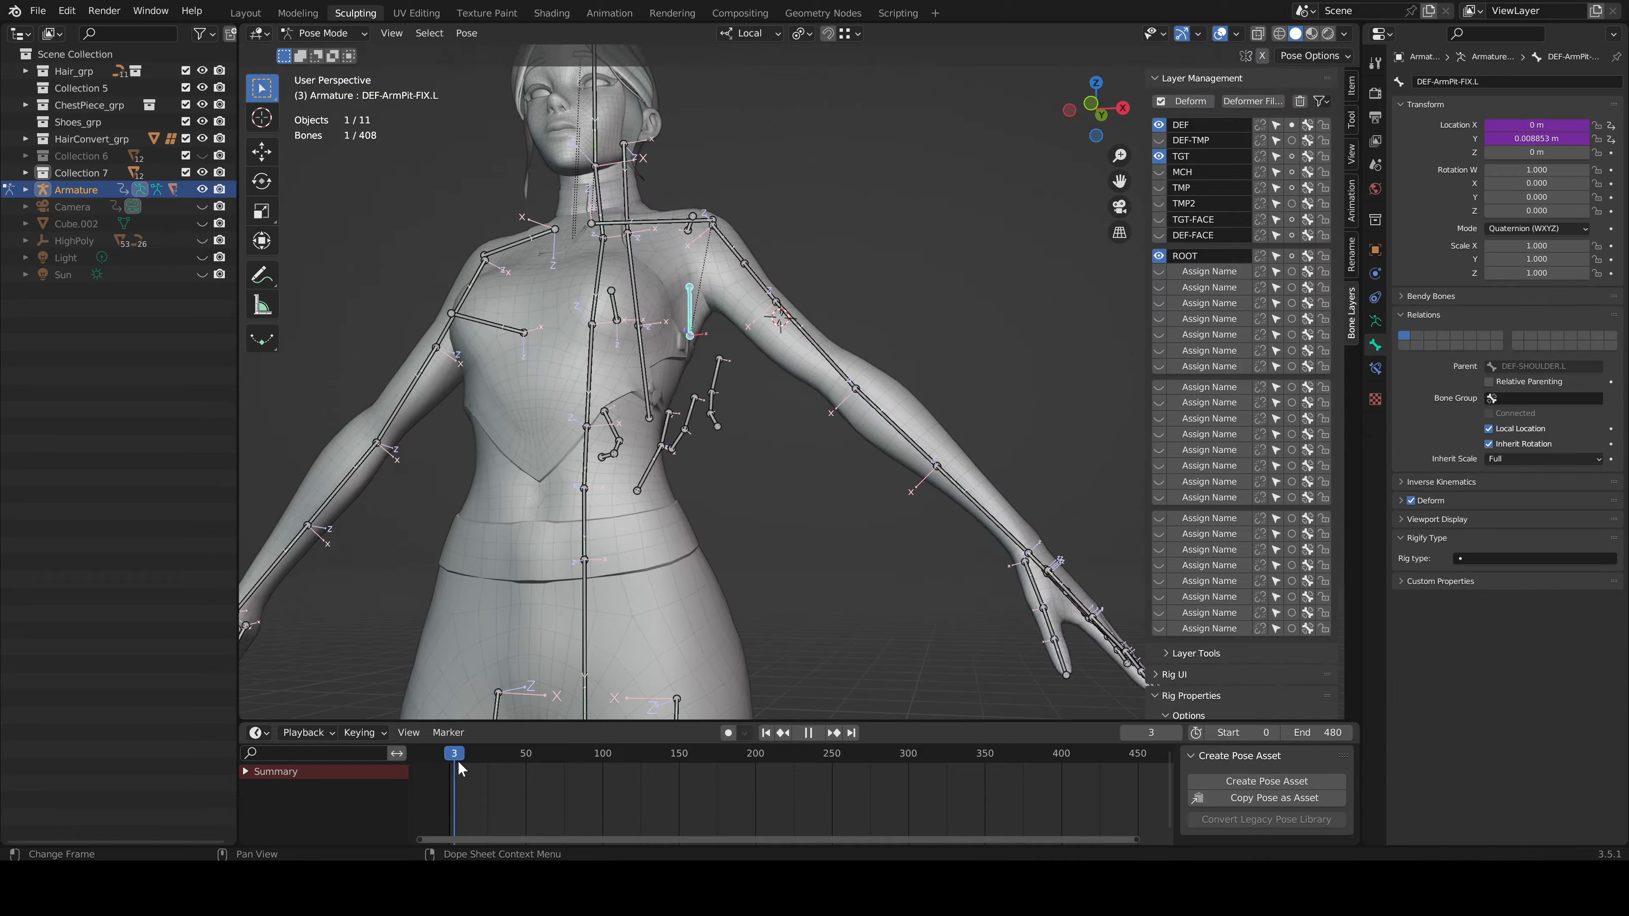
Scrub the arm-raise test animation to check how the left and right DEF-ArmPit-FIX bones follow the shoulders
left_click_drag(451, 760, 610, 759)
middle_click_drag(686, 494, 650, 532)
left_click_drag(610, 756, 603, 760)
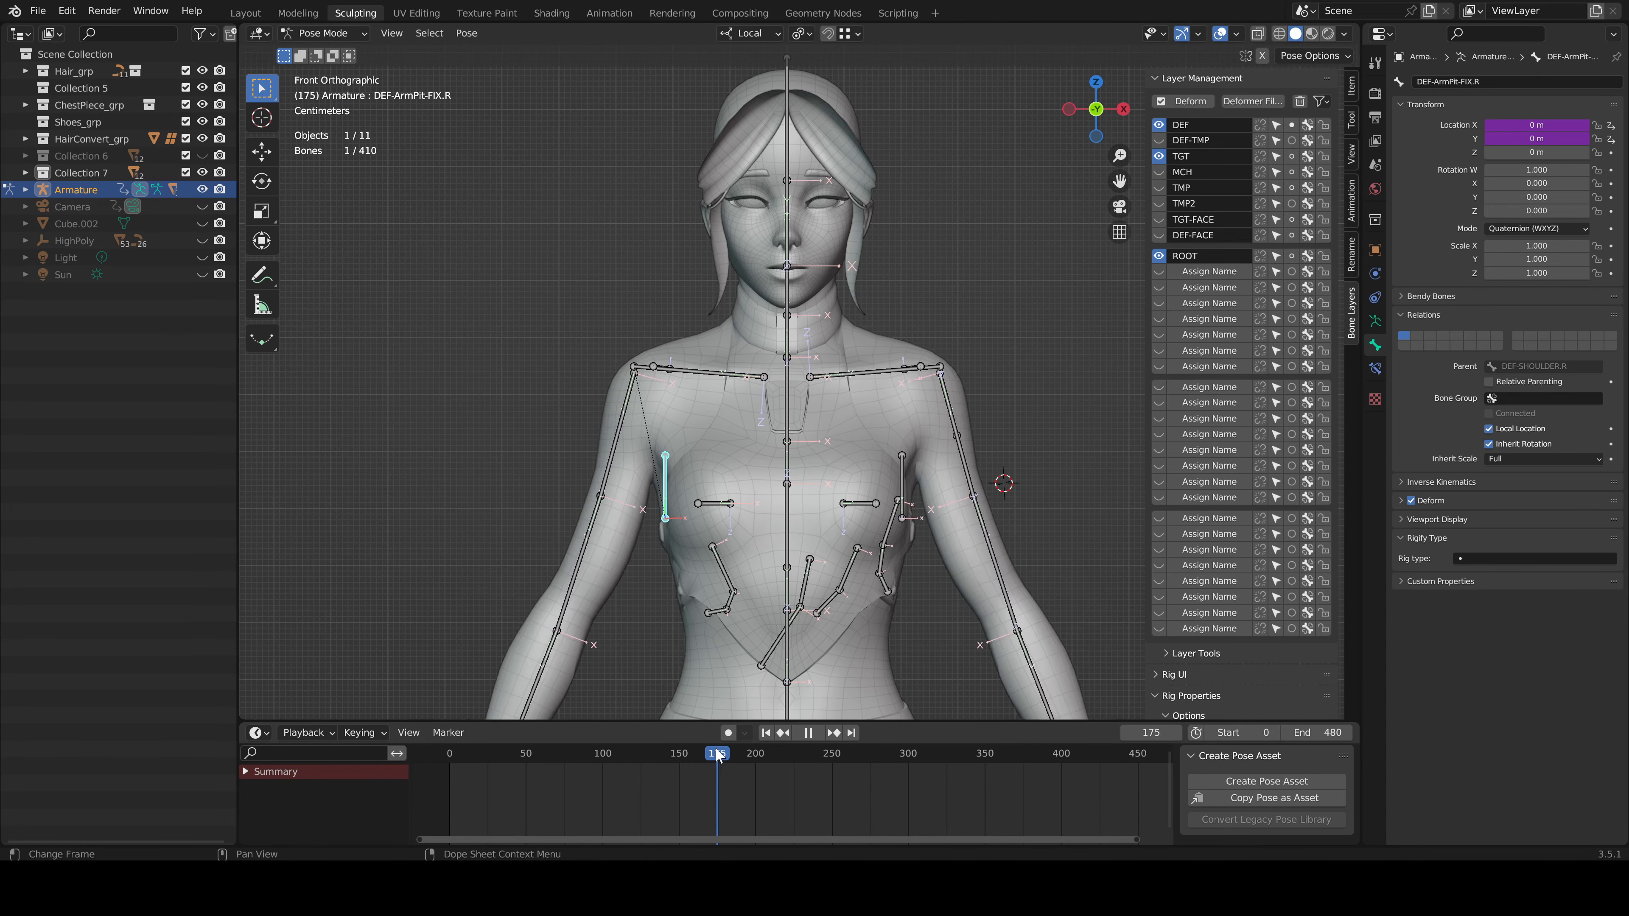
left_click_drag(713, 755, 726, 757)
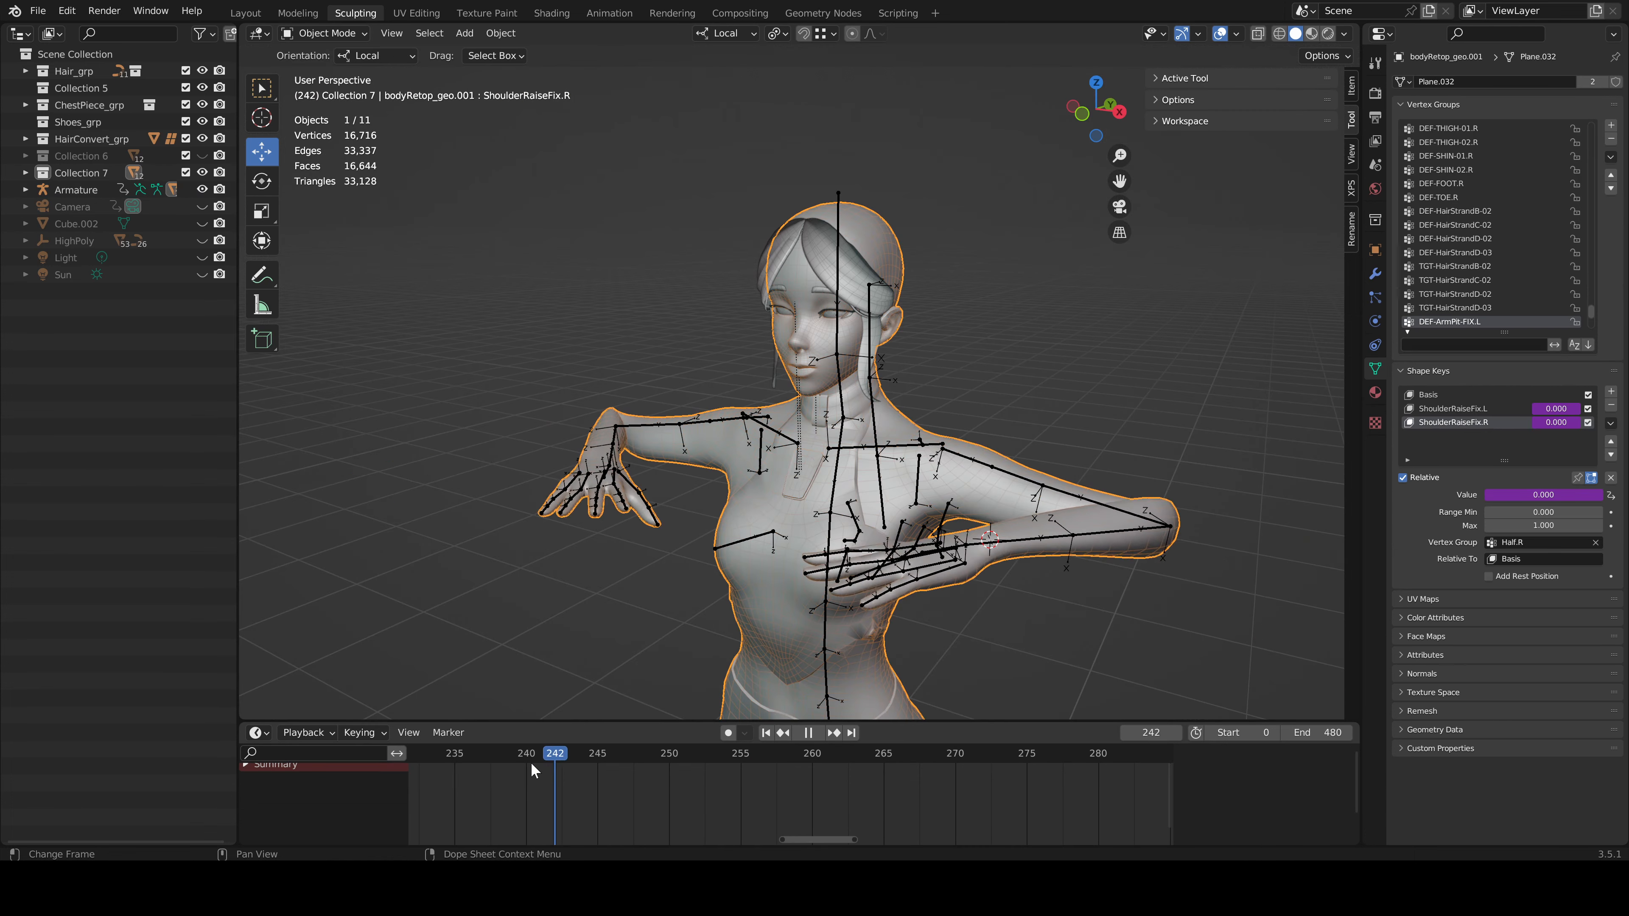
Set the ArmRotFix.L shape key to 1.000 for sculpting the bent left elbow with Grab, and scrub the arm animation to check it
mouse_move(531, 763)
left_mouse_down()
mouse_move(796, 770)
mouse_move(554, 763)
left_mouse_up()
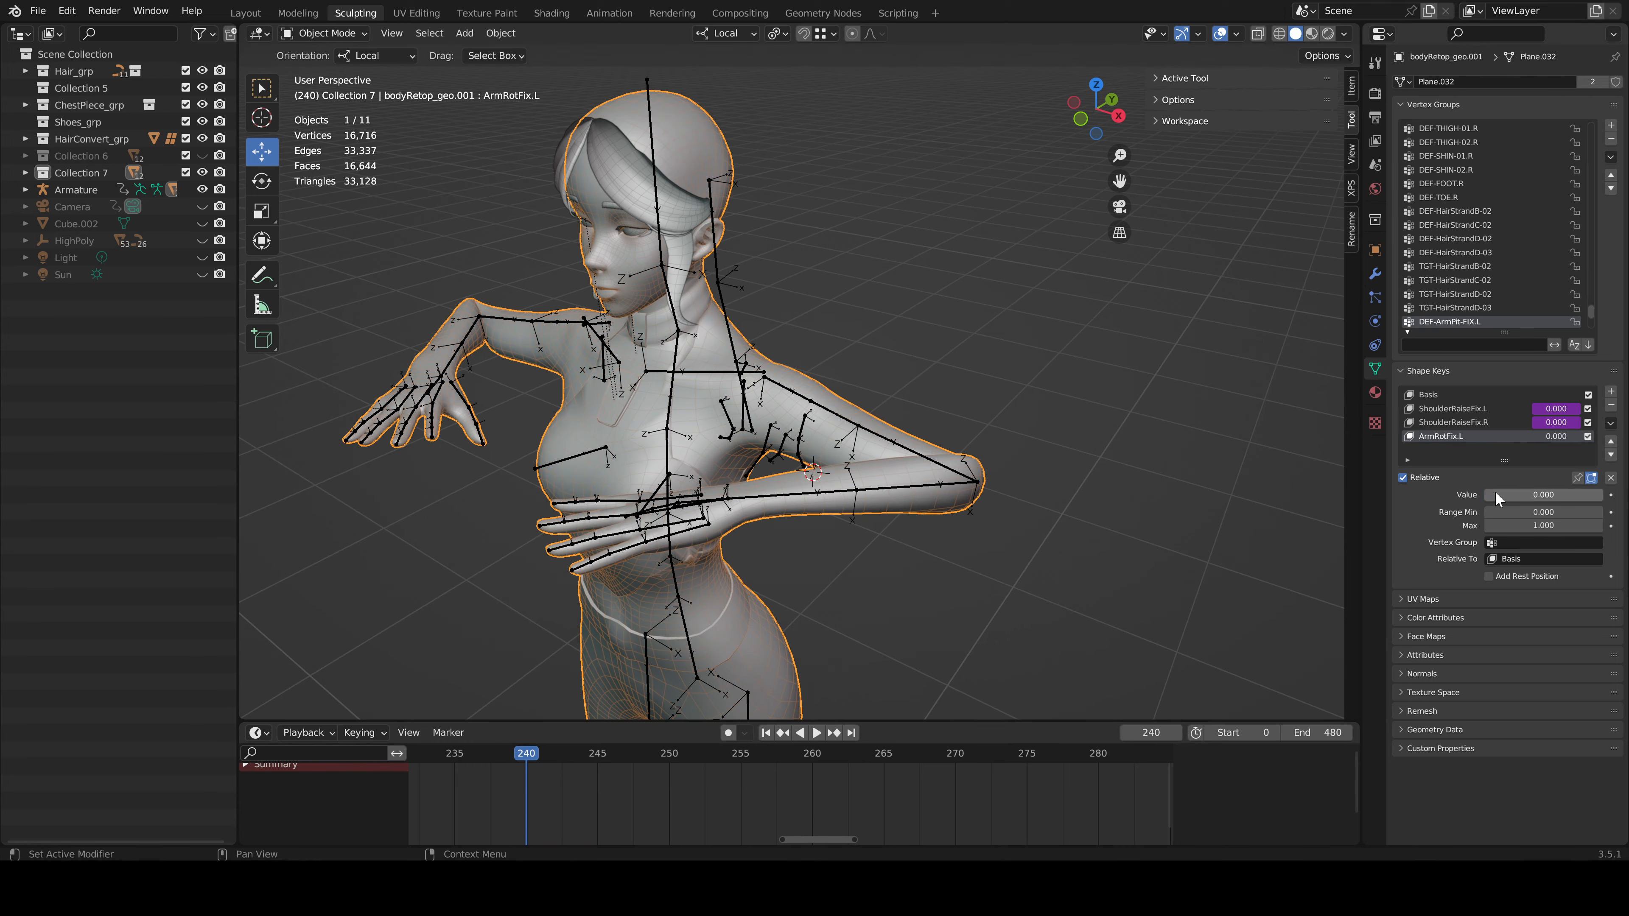
scroll(745, 491, "up", 5)
key("ctrl+Tab")
left_click(866, 553)
mouse_move(750, 398)
middle_mouse_down()
mouse_move(858, 466)
mouse_move(818, 441)
mouse_move(827, 451)
mouse_move(776, 467)
middle_mouse_up()
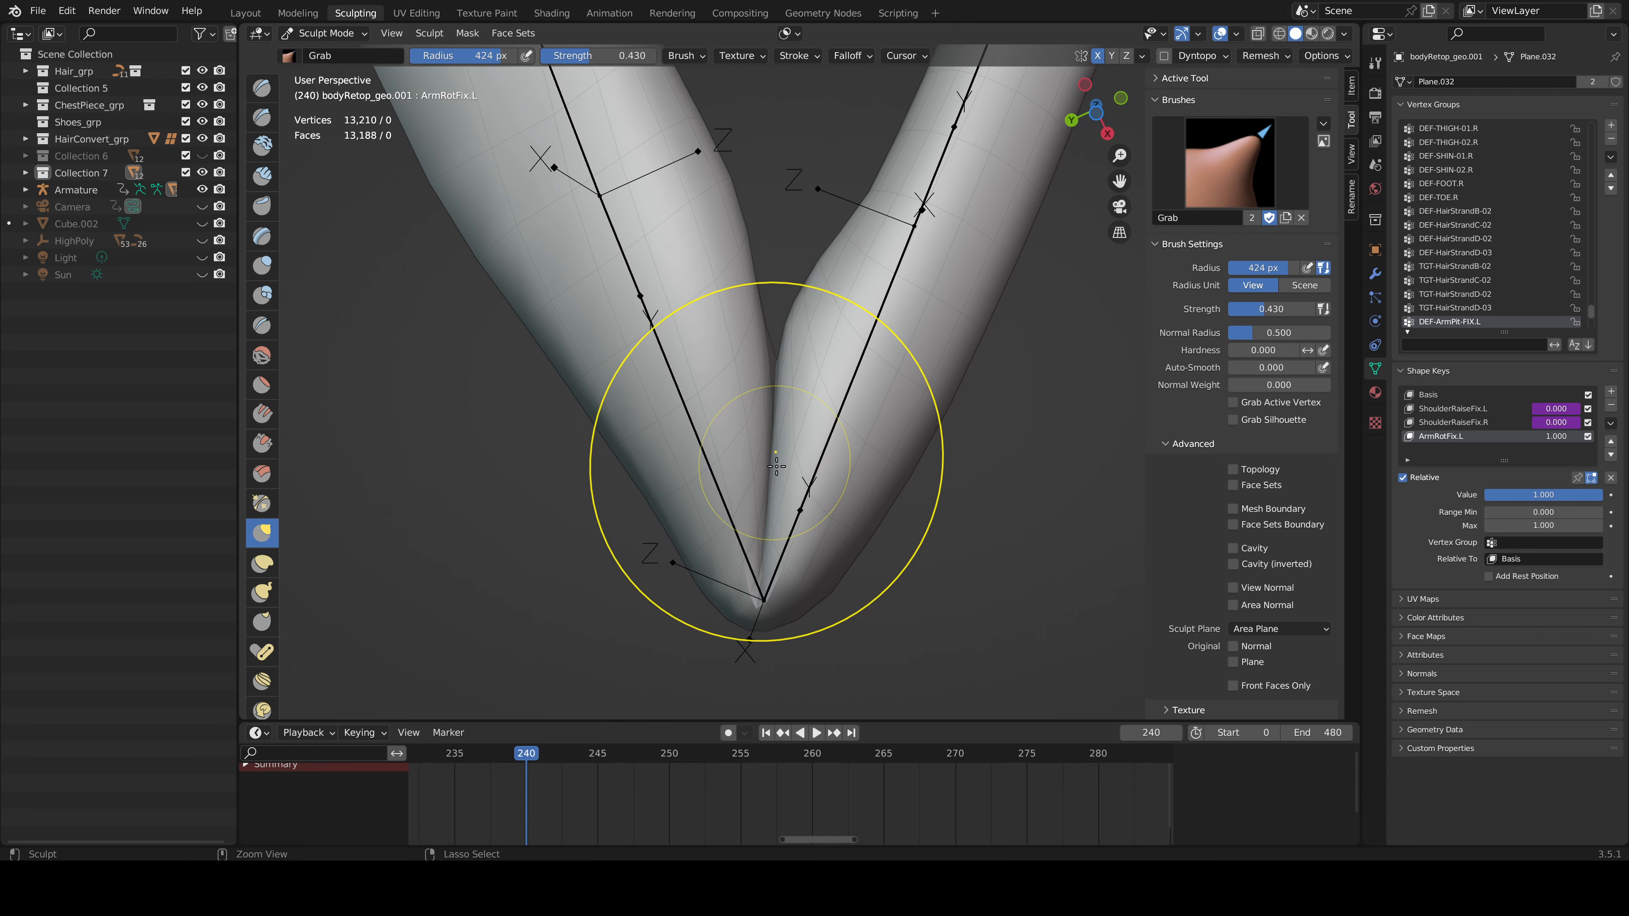
left_click(1095, 114)
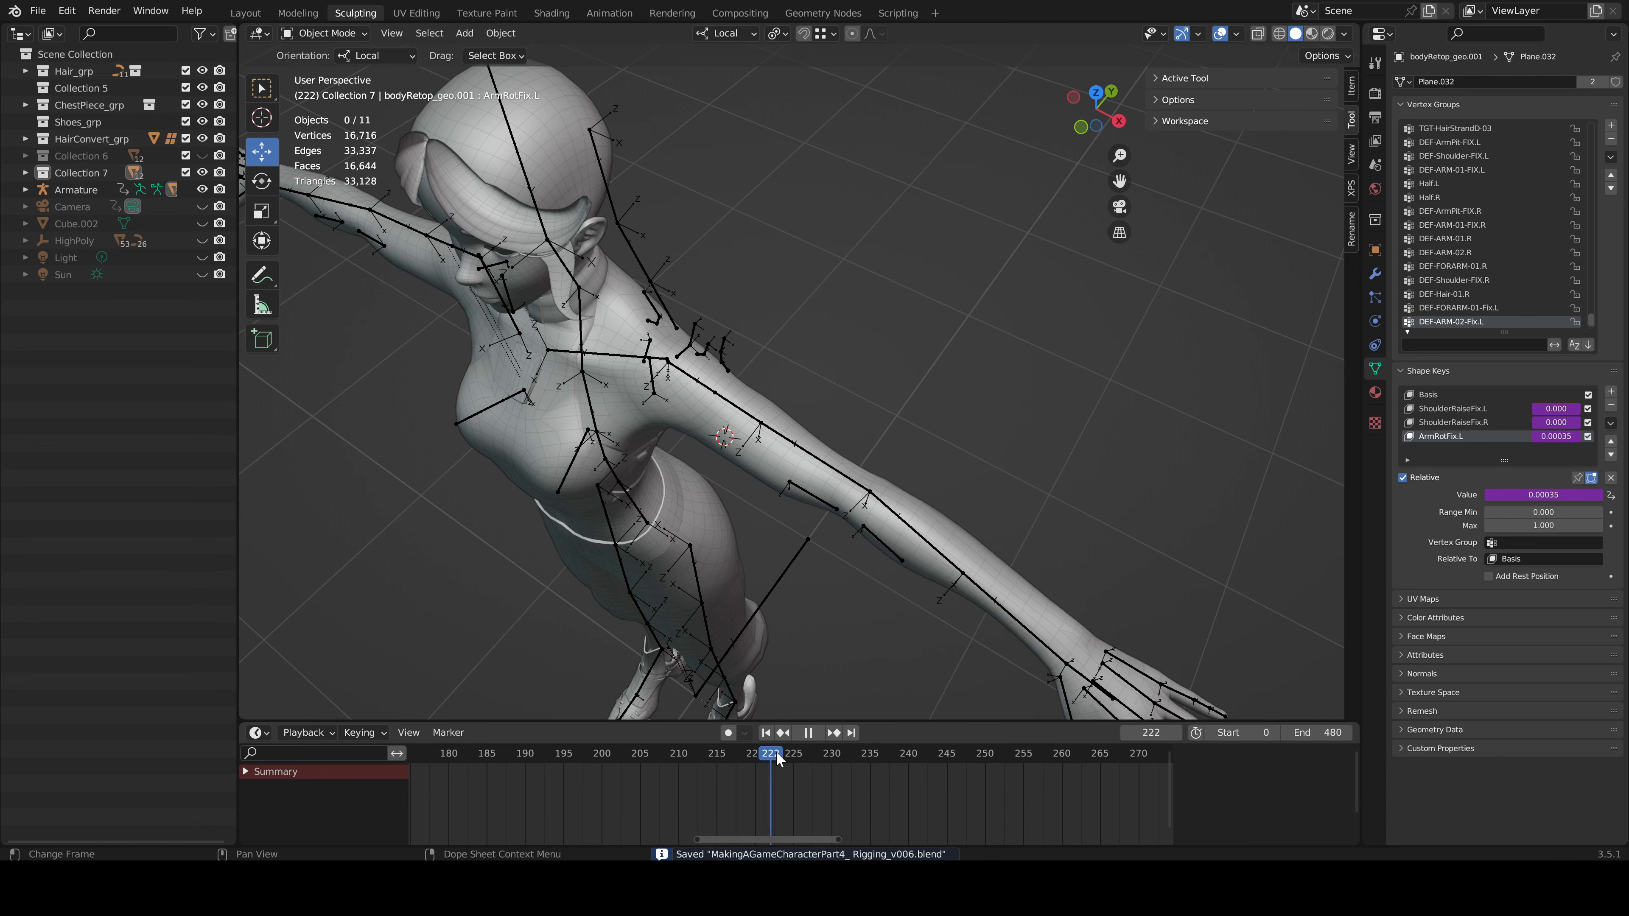
left_click_drag(777, 759, 853, 745)
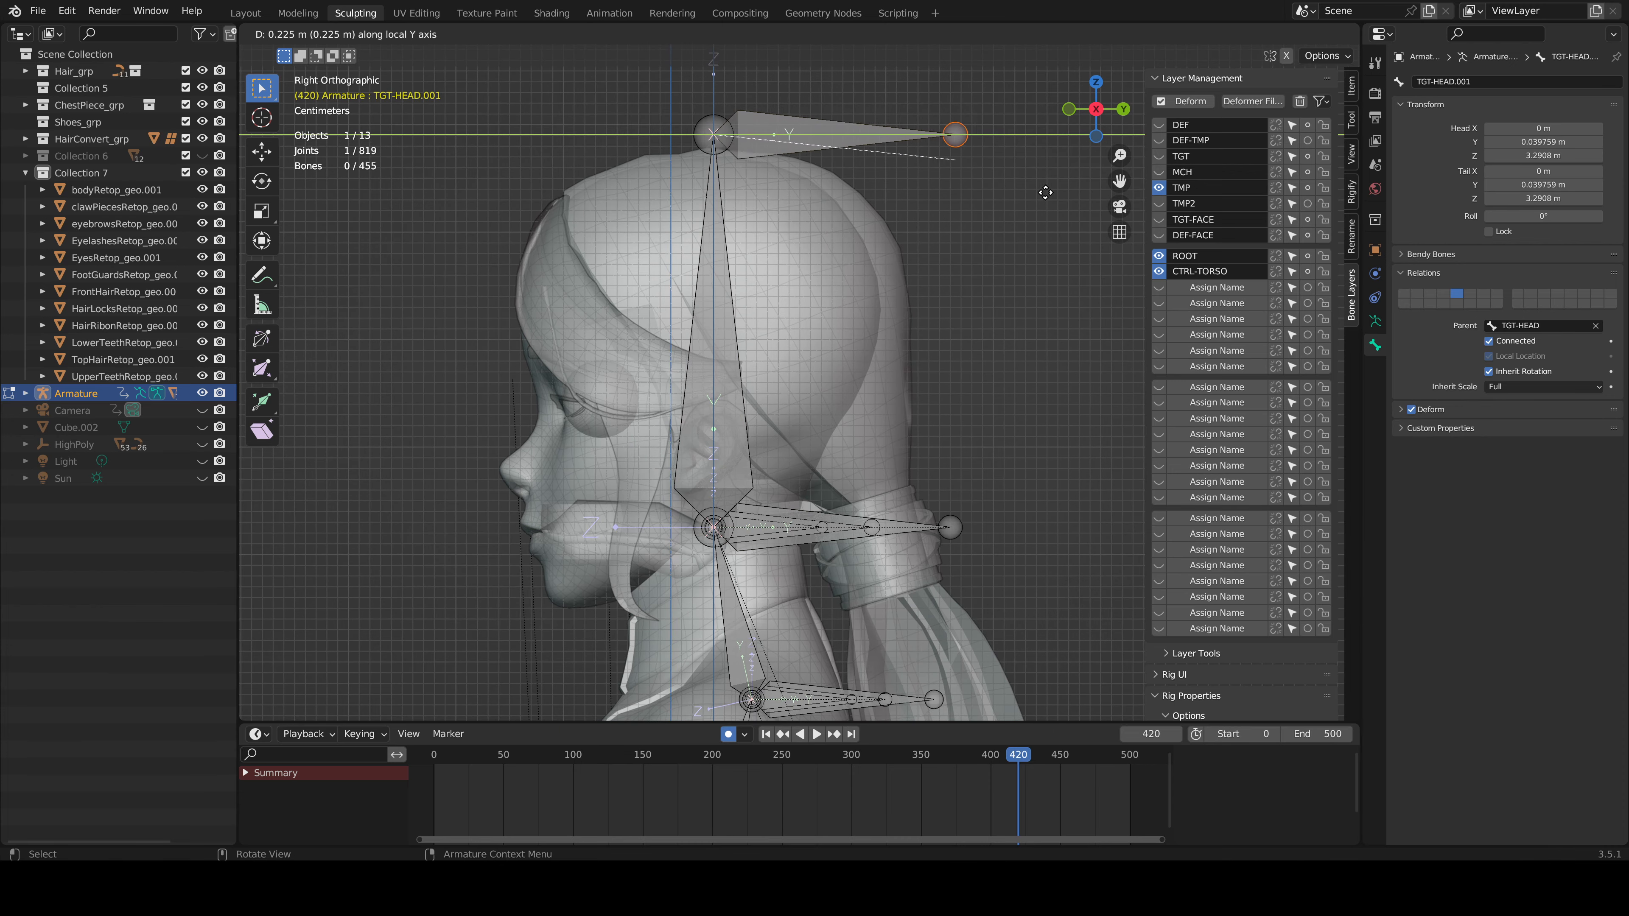
Place the tail of the TGT-HEAD.001 bone 0.225 m along local Y, behind the top of the head
left_click(1049, 194)
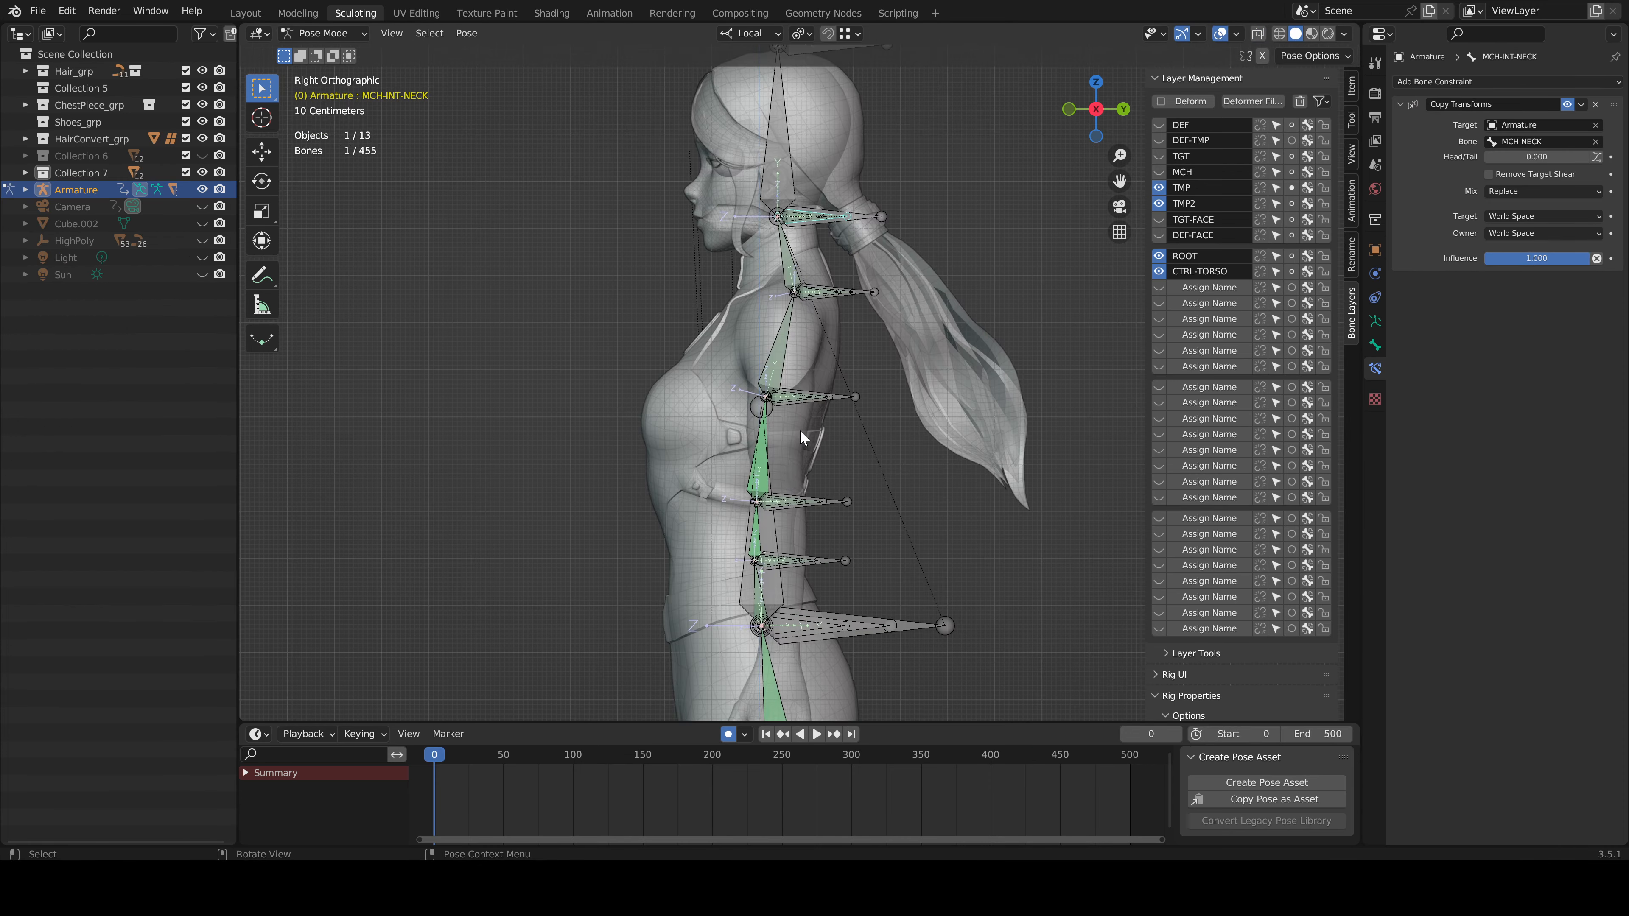
Try rotating the CTRL-SPINE bone about the global Y axis to test how the torso bends
key("r")
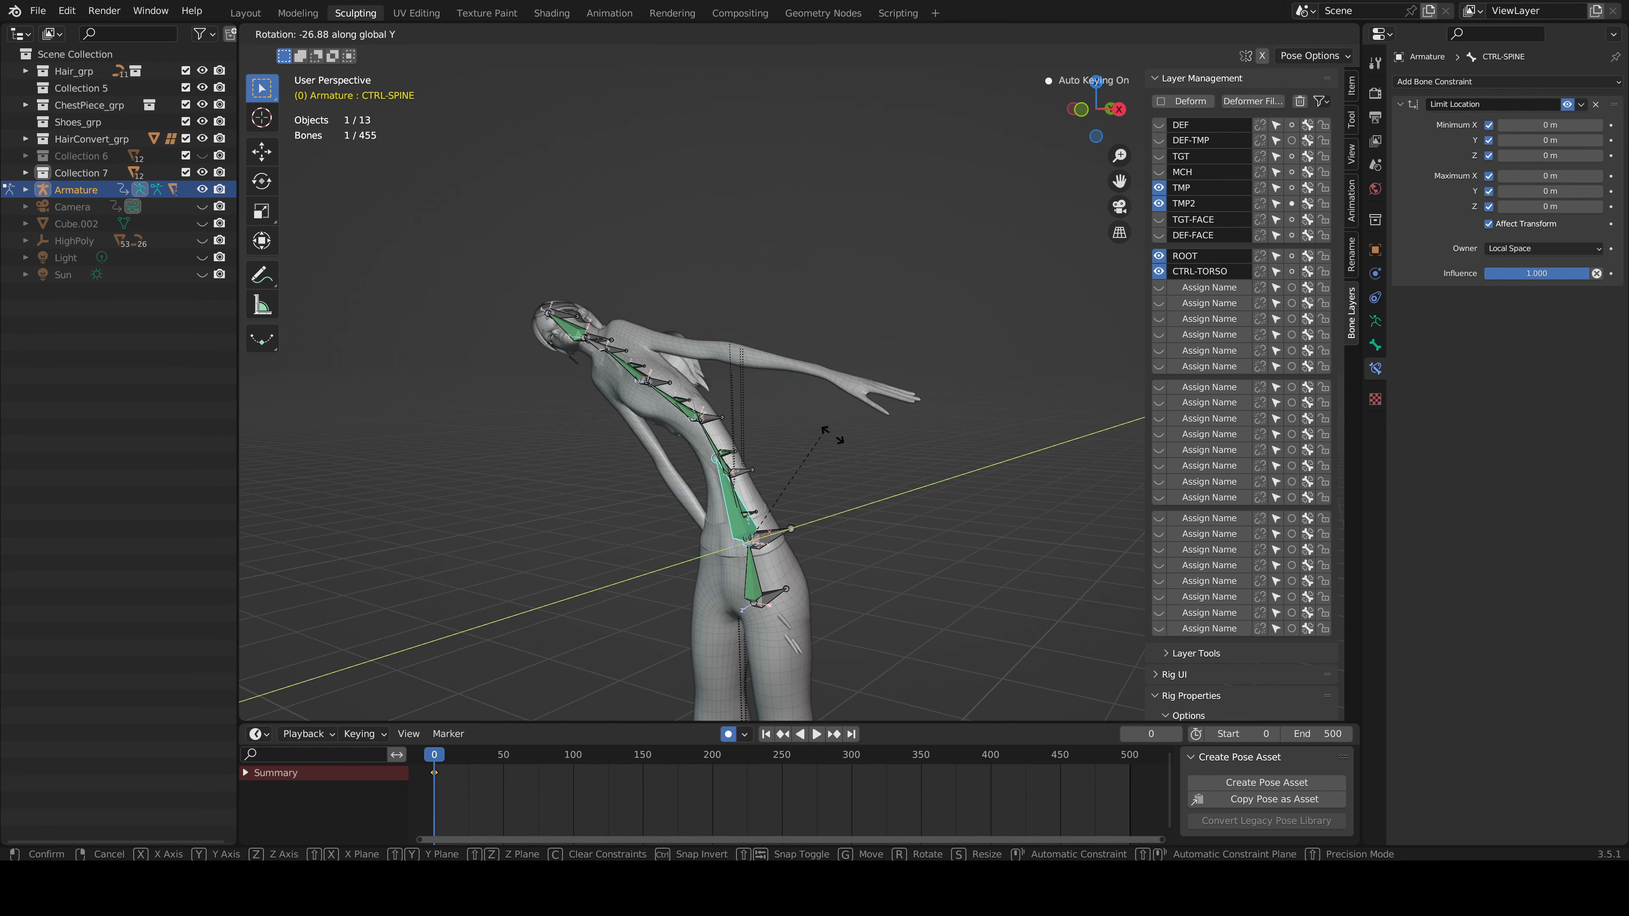
left_click(870, 513)
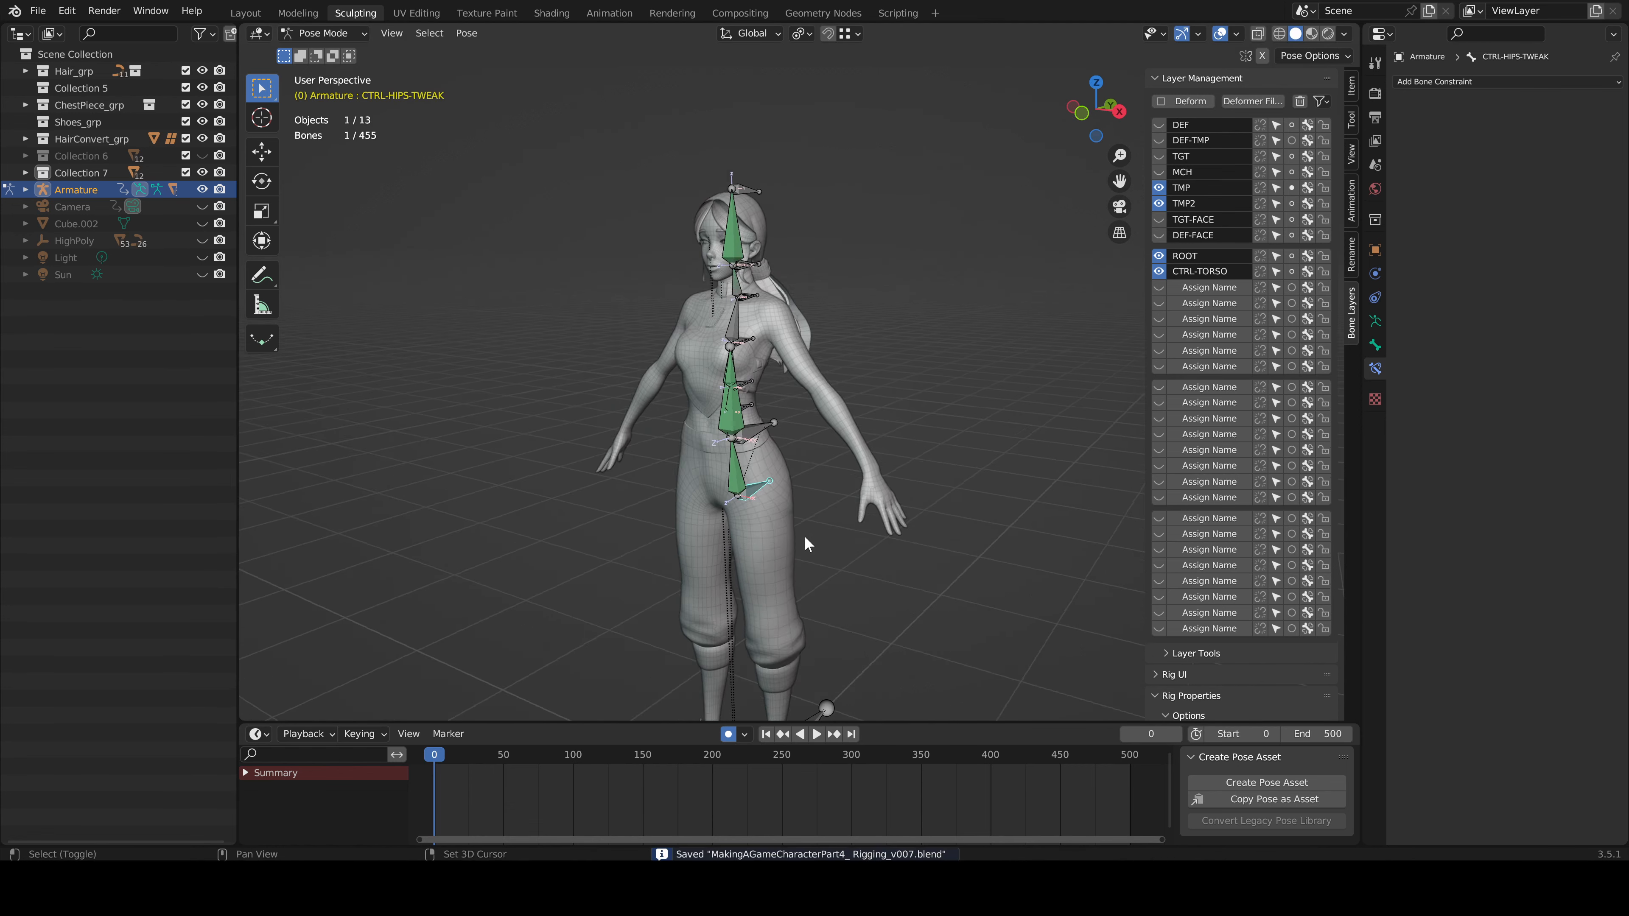
Try moving the CTRL-HIPS-TWEAK bone from two viewing angles to test the hip deformation, undoing each move
key("g")
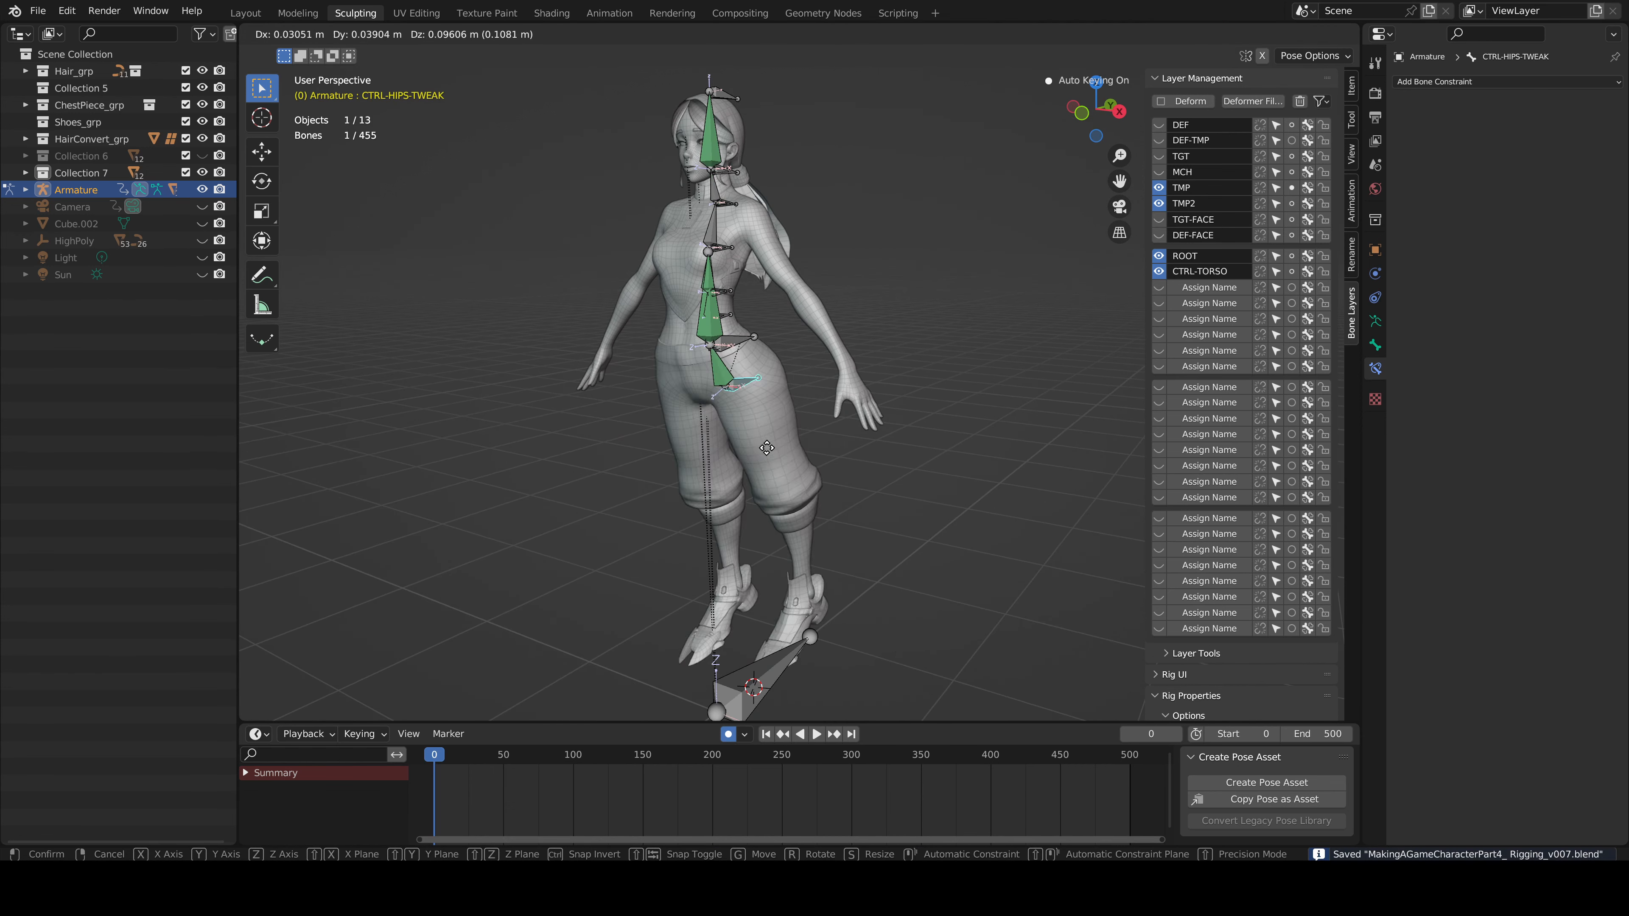
left_click(802, 453)
key("ctrl+z")
middle_click_drag(783, 431, 680, 417)
key("g")
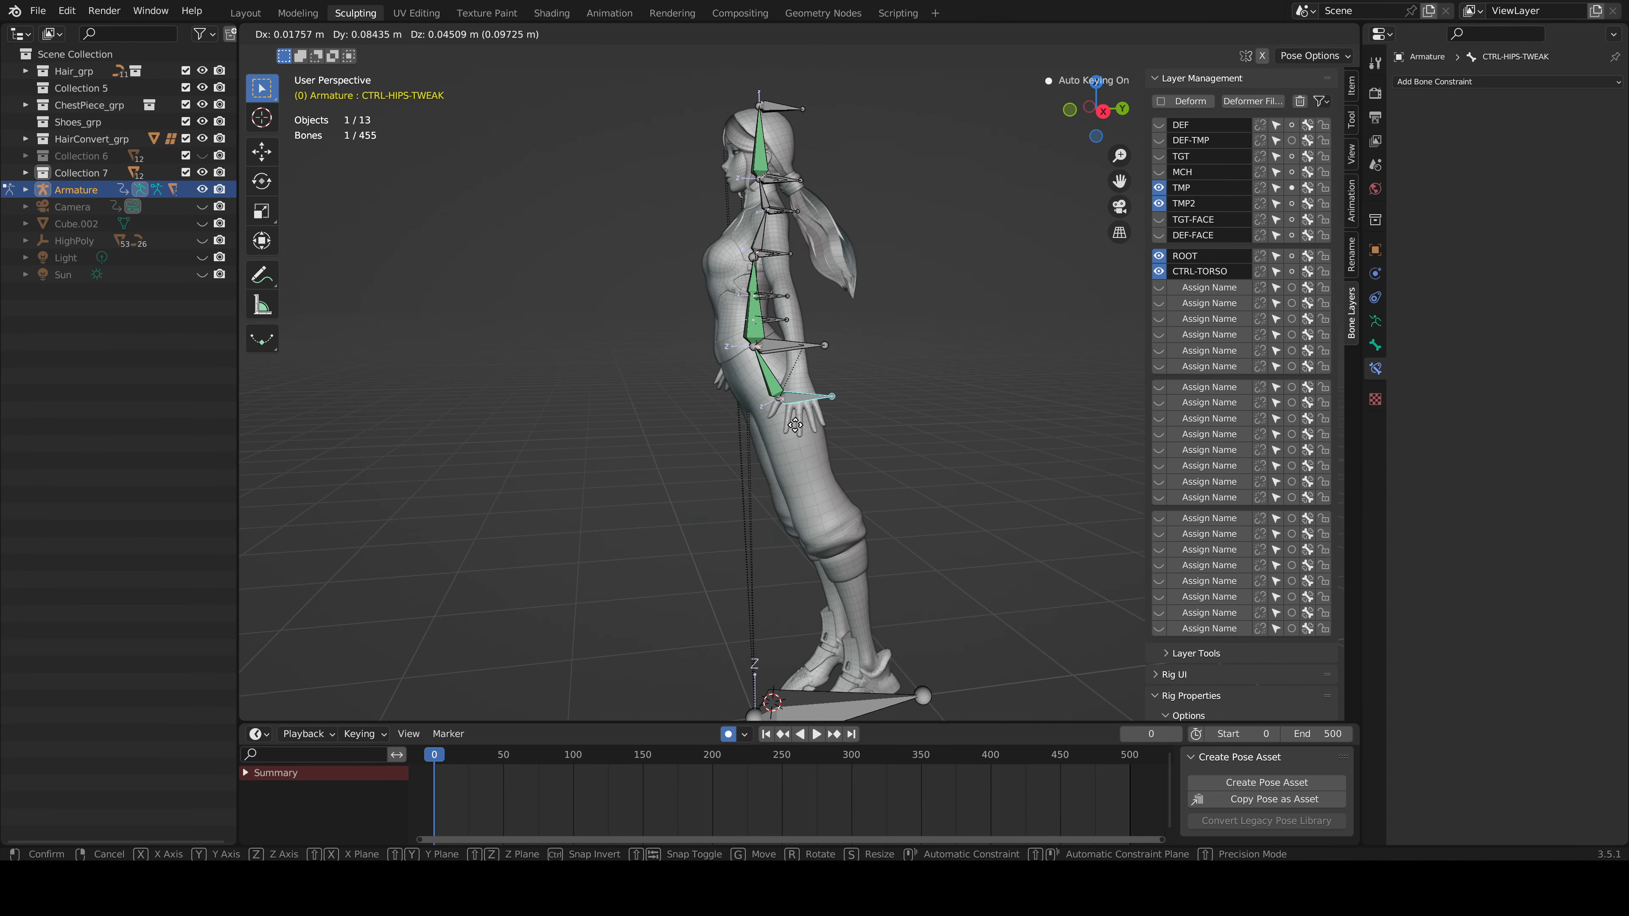
left_click(744, 424)
key("ctrl+z")
middle_click_drag(745, 425, 861, 382)
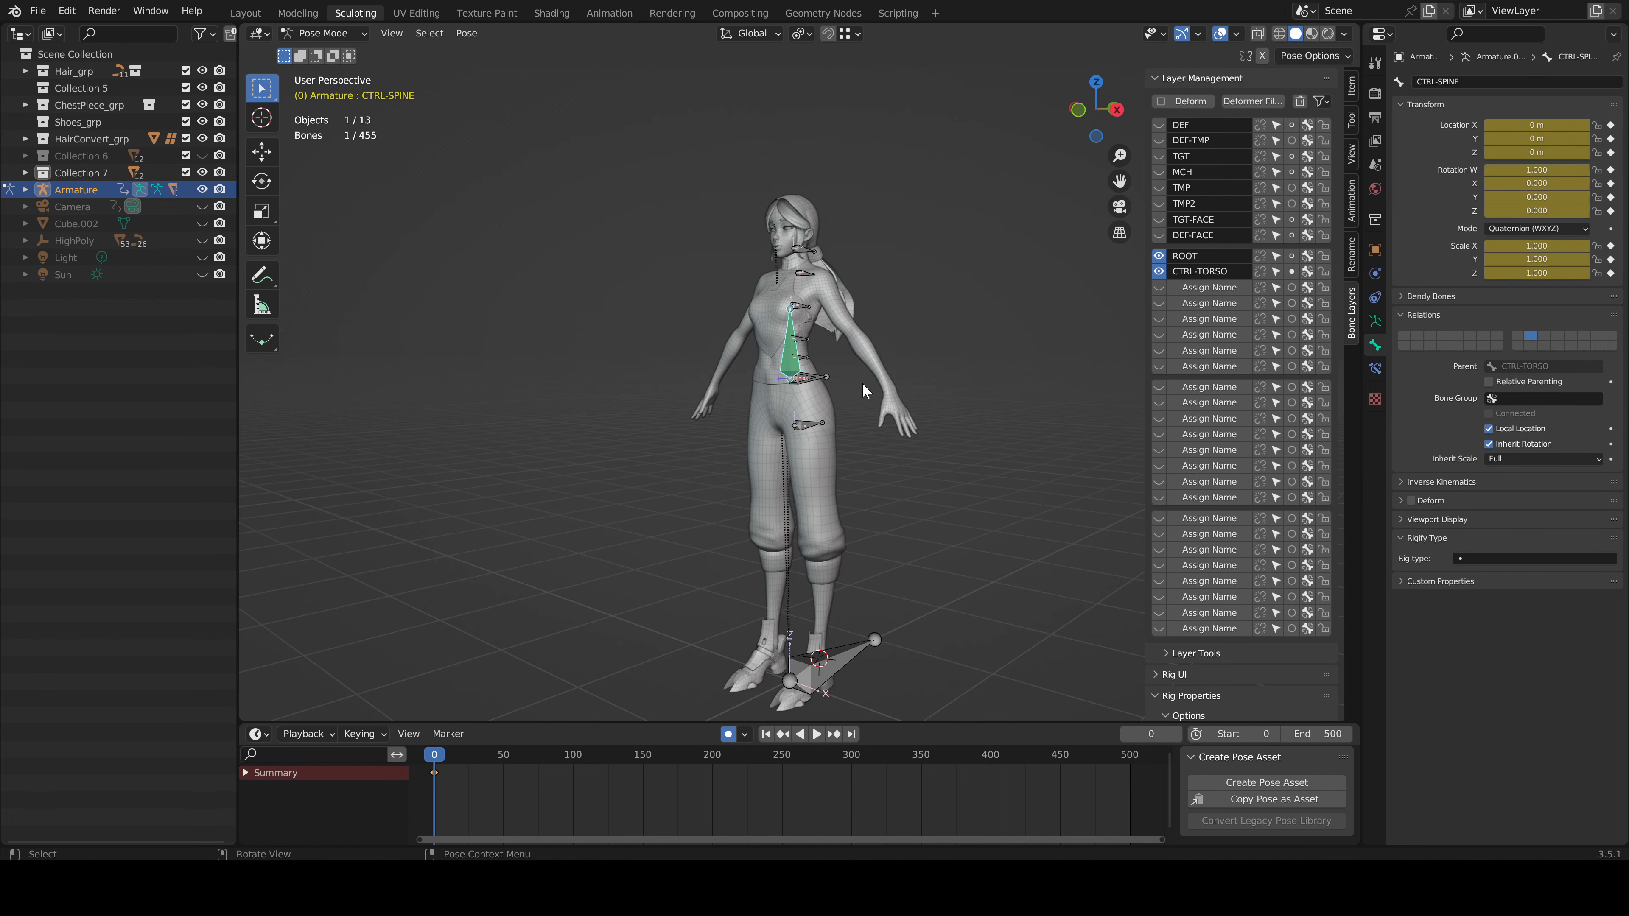
Test the torso bend with a cancelled rotation of CTRL-SPINE and save the file
key("r")
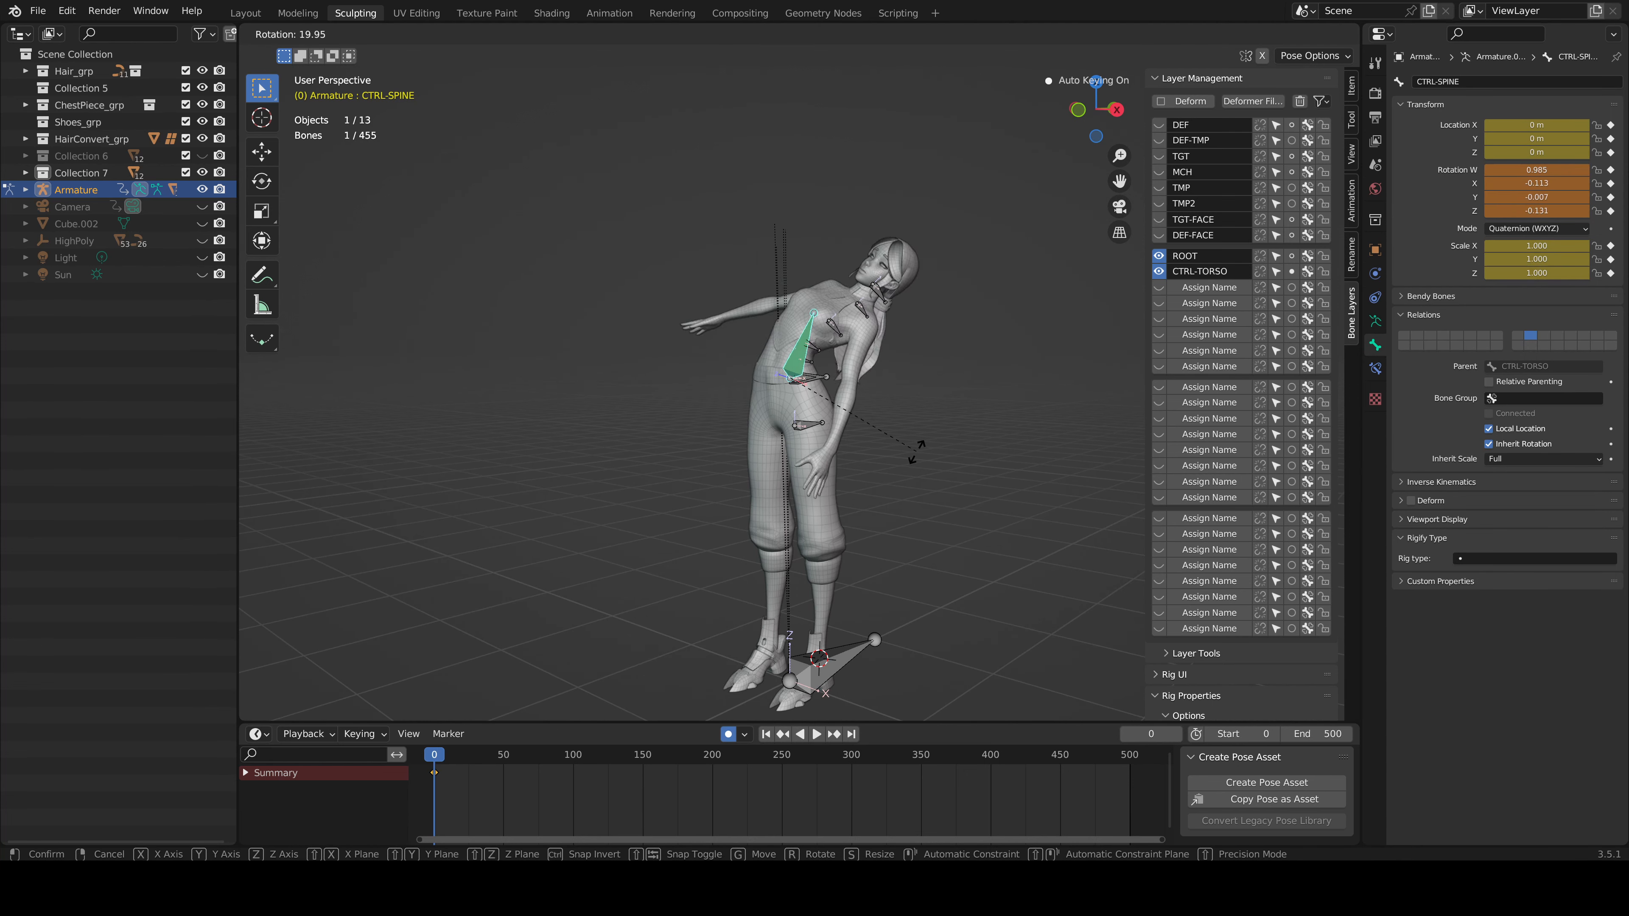
right_click(867, 356)
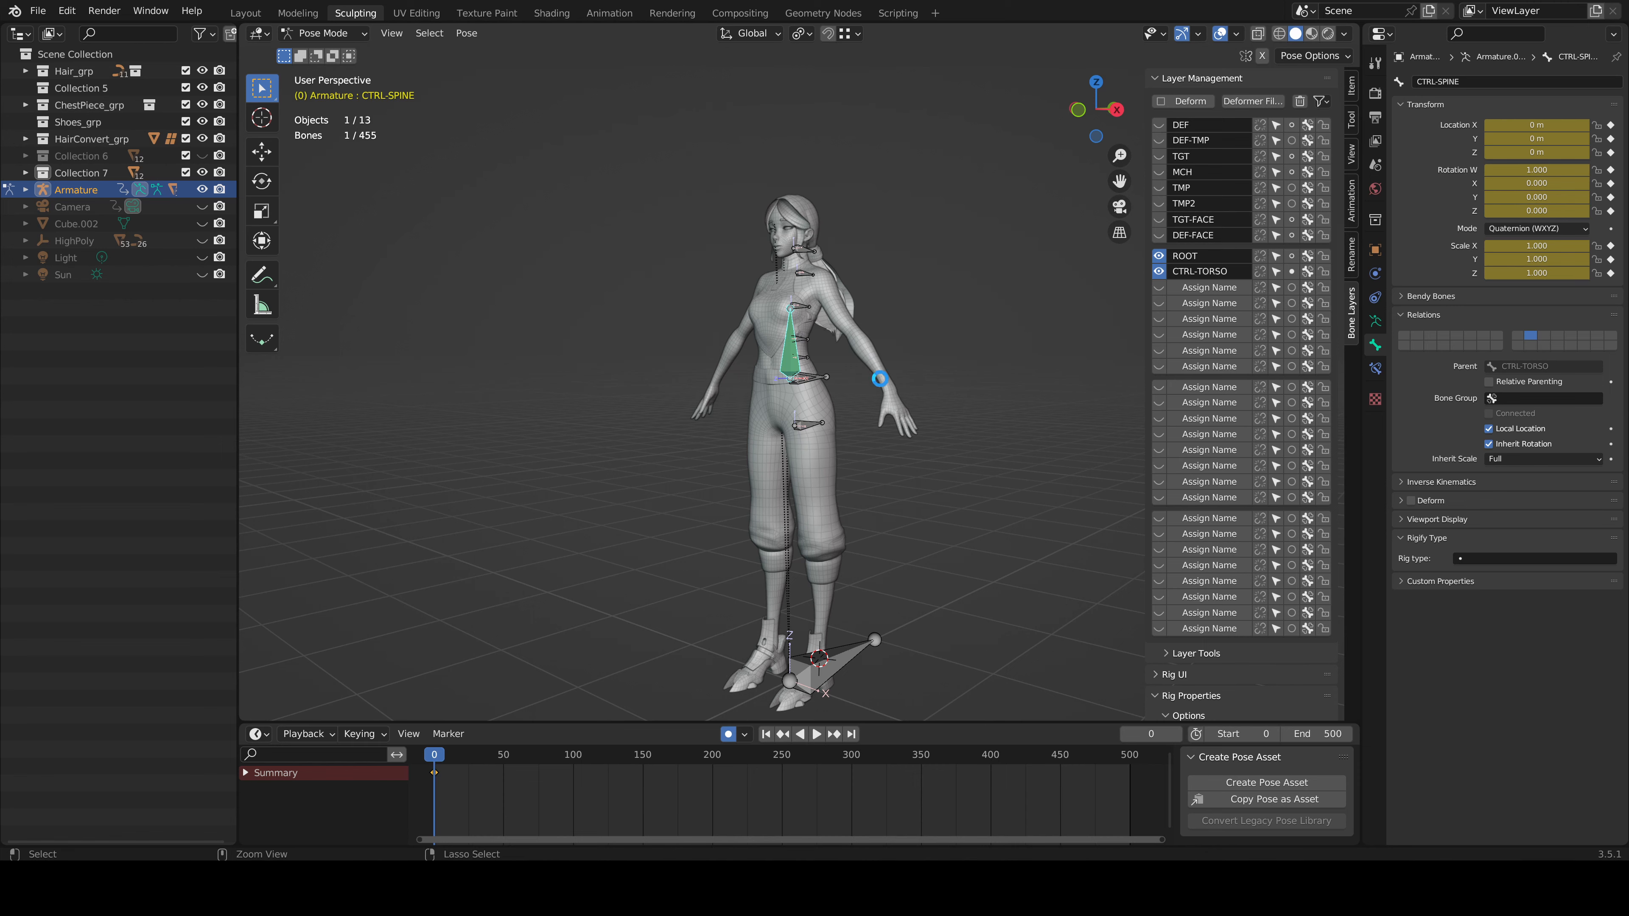
key("ctrl+s")
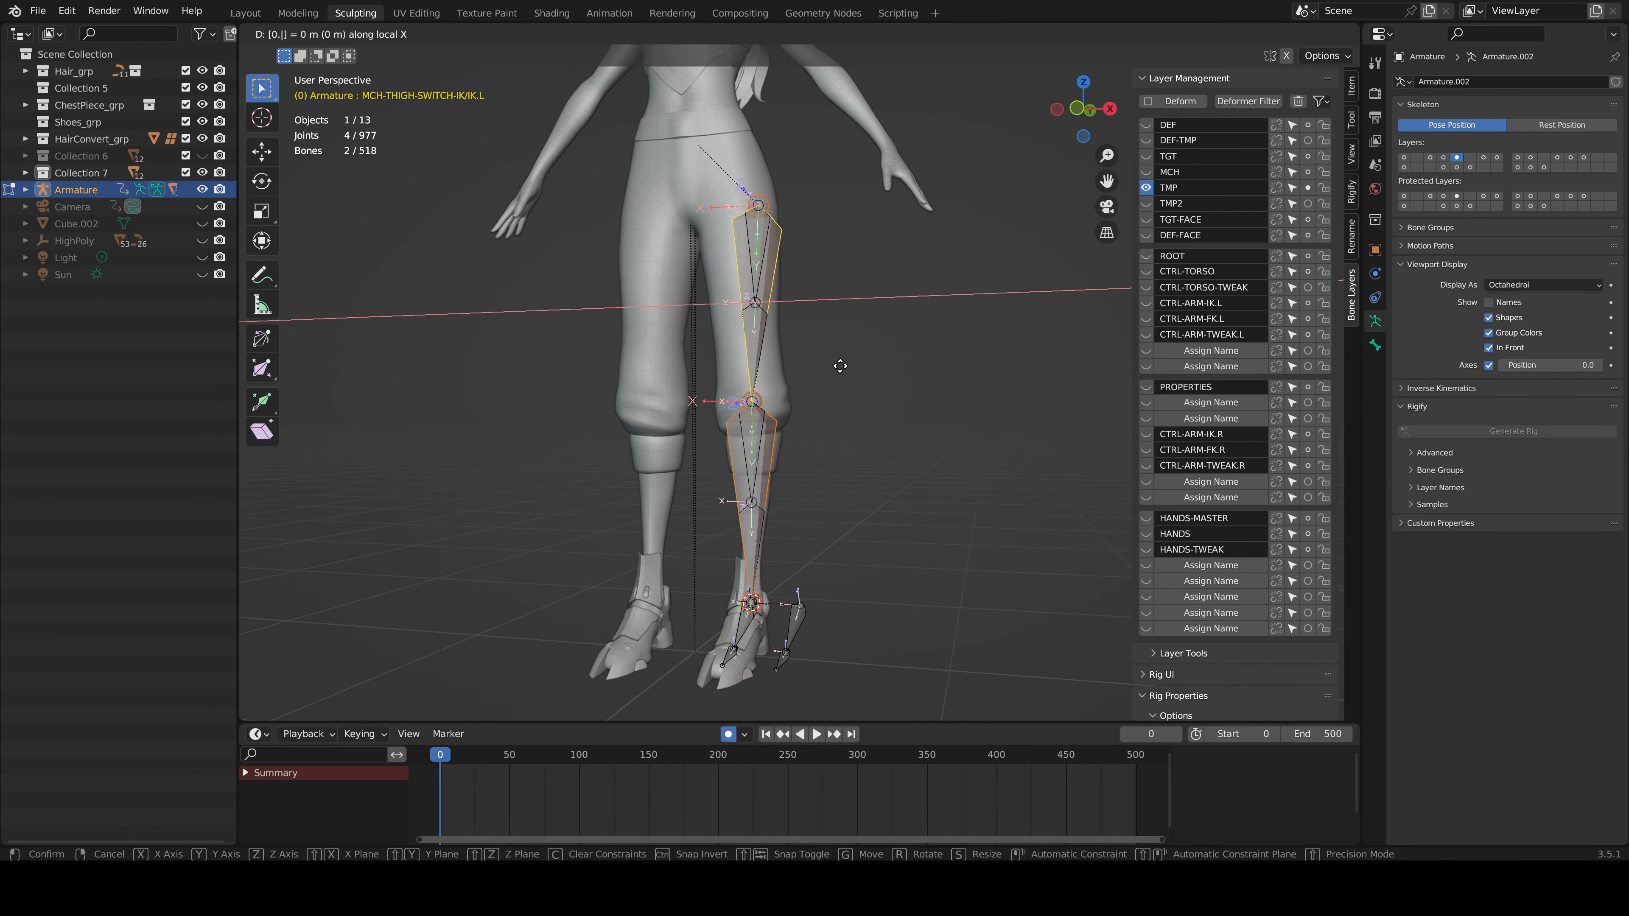
Offset the duplicated left thigh and shin switch bones 0.2 m along local X and clear their parent
type("0.2")
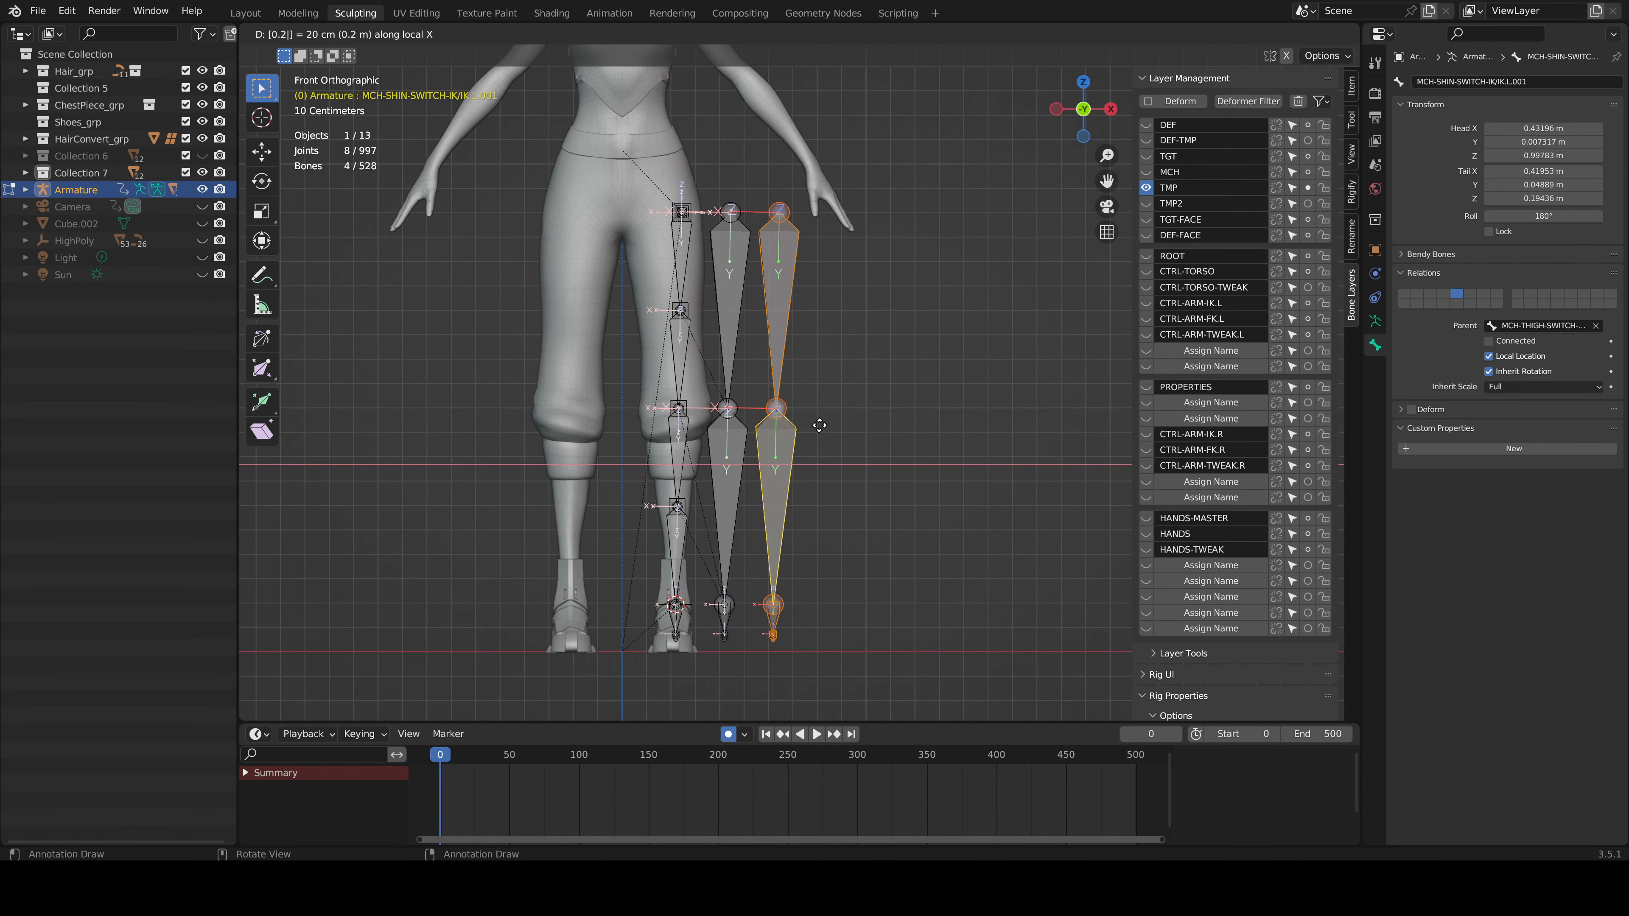
key("Return")
key("alt+p")
left_click(819, 426)
Move the selected left-leg bone element along the Y axis in the side view
key("KP_3")
key("g")
key("y")
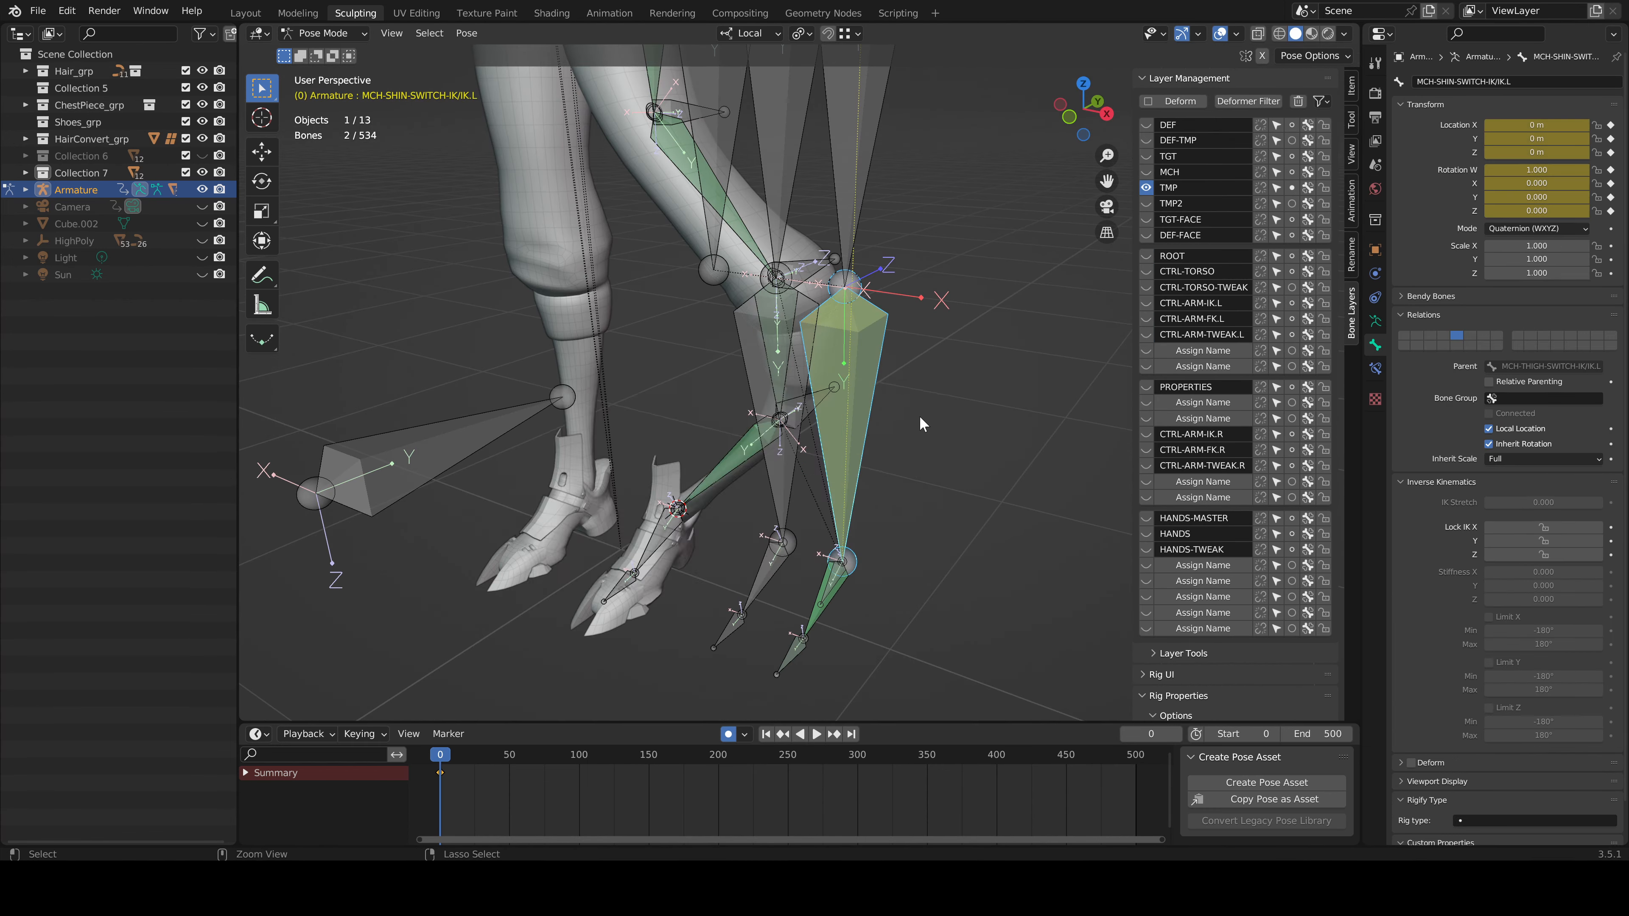
Add a Copy Rotation constraint to the MCH-SHIN-SWITCH-IK/IK.L bone
key("shift+ctrl+c")
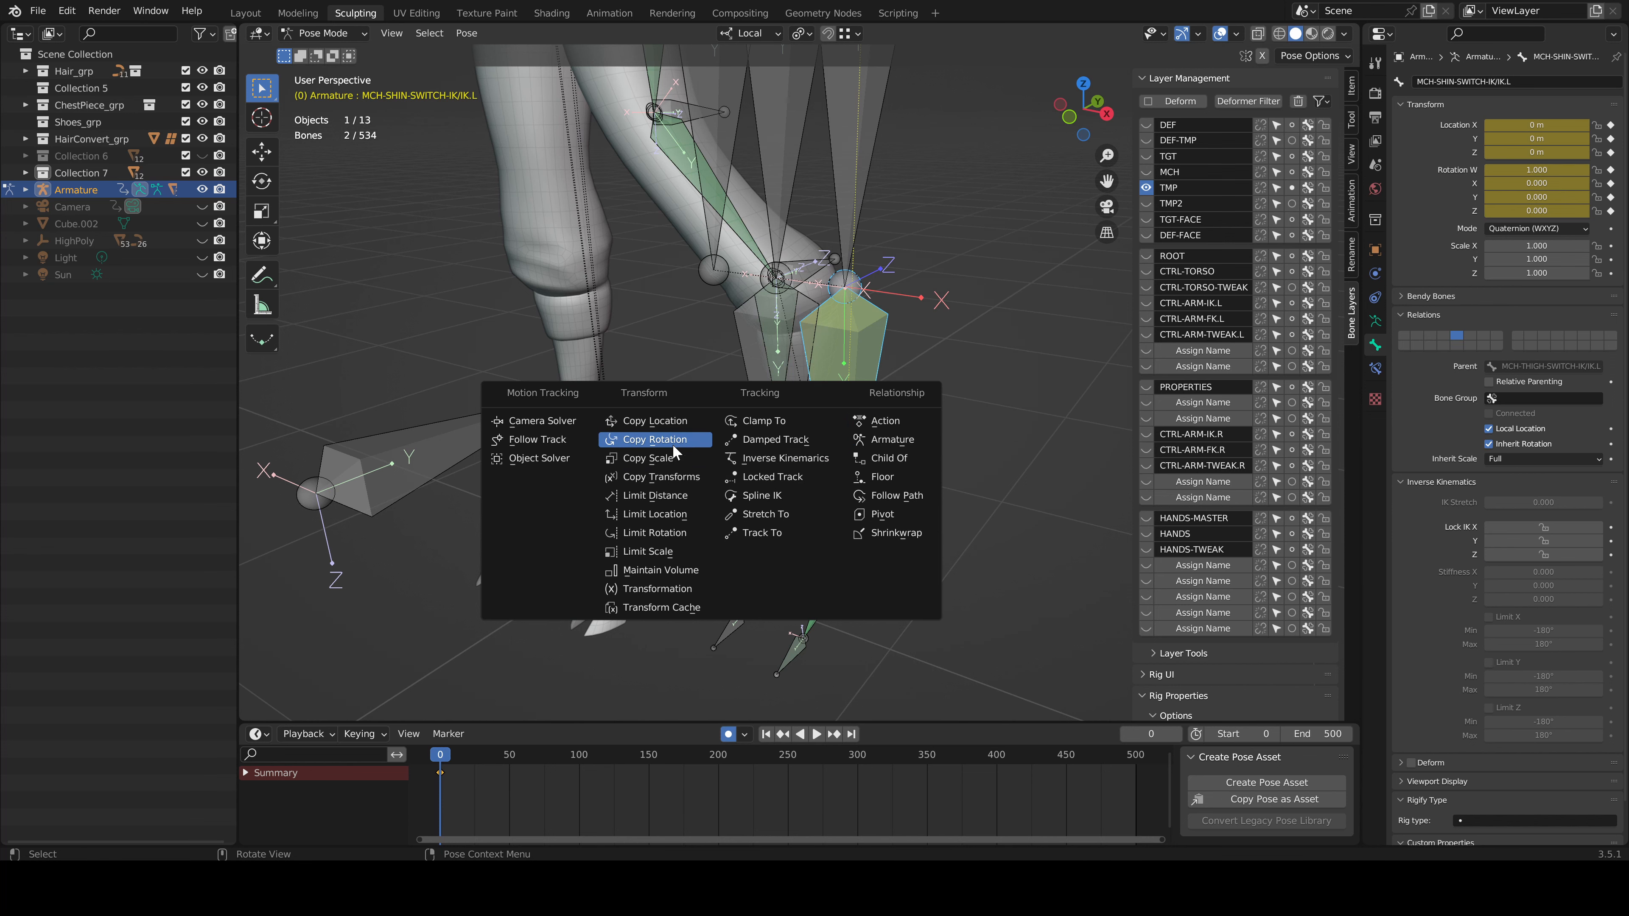
left_click(672, 444)
middle_click_drag(672, 445, 828, 480)
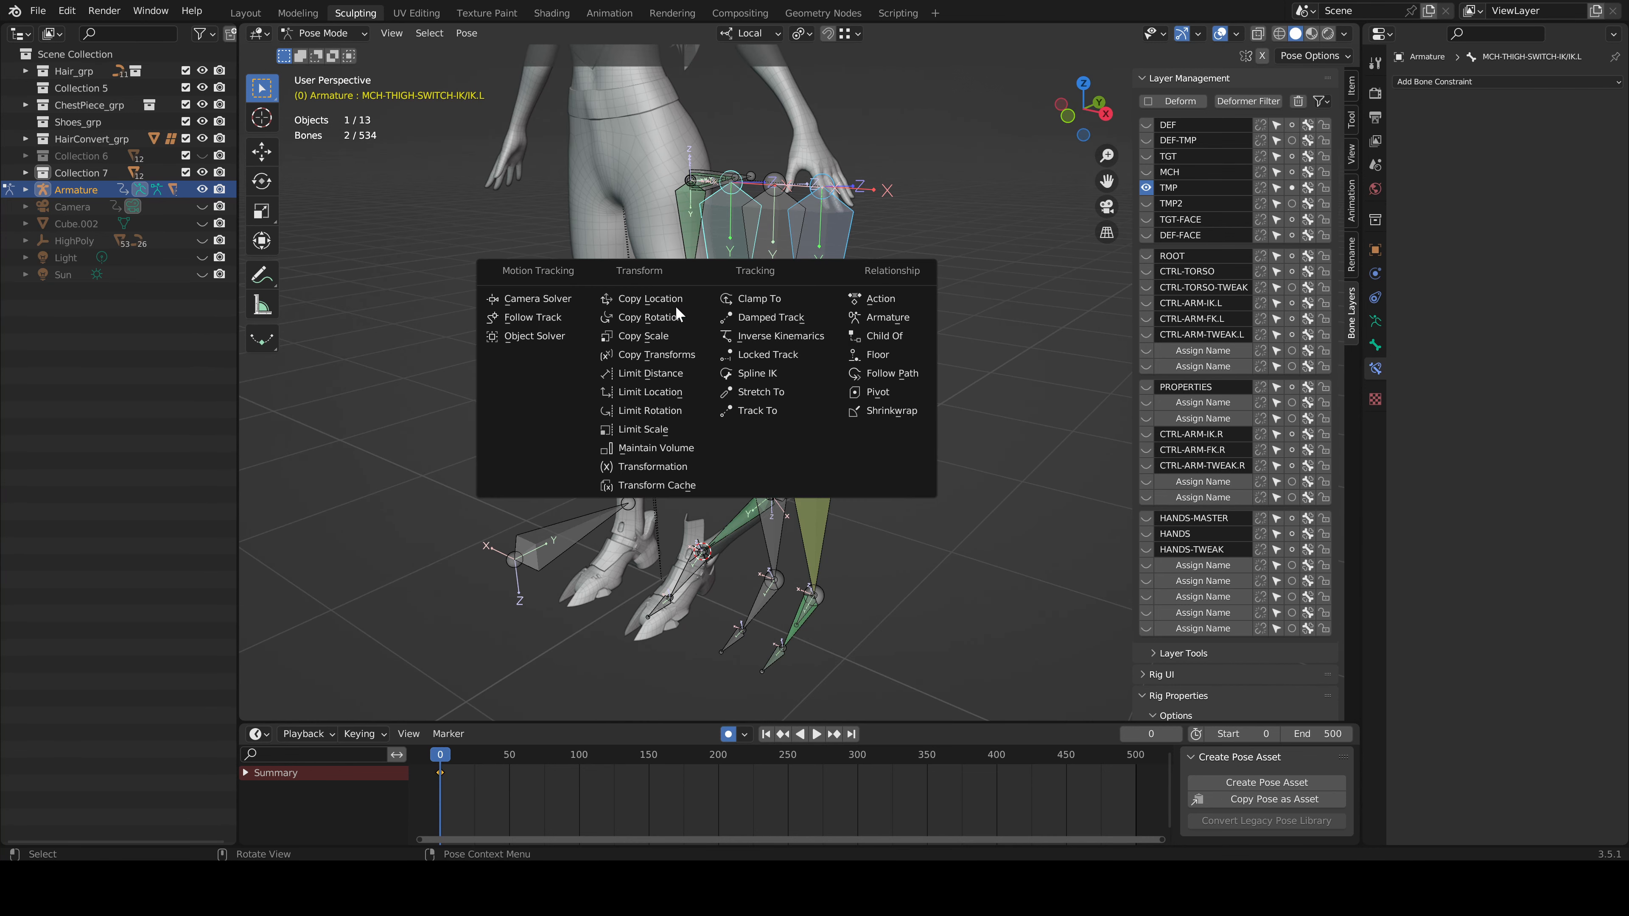
Add Copy Location and Copy Rotation constraints to MCH-THIGH-SWITCH-IK/IK.L, targeting the MCH-THIGH-IK.L bone
left_click(667, 308)
key("shift+ctrl+c")
left_click(697, 330)
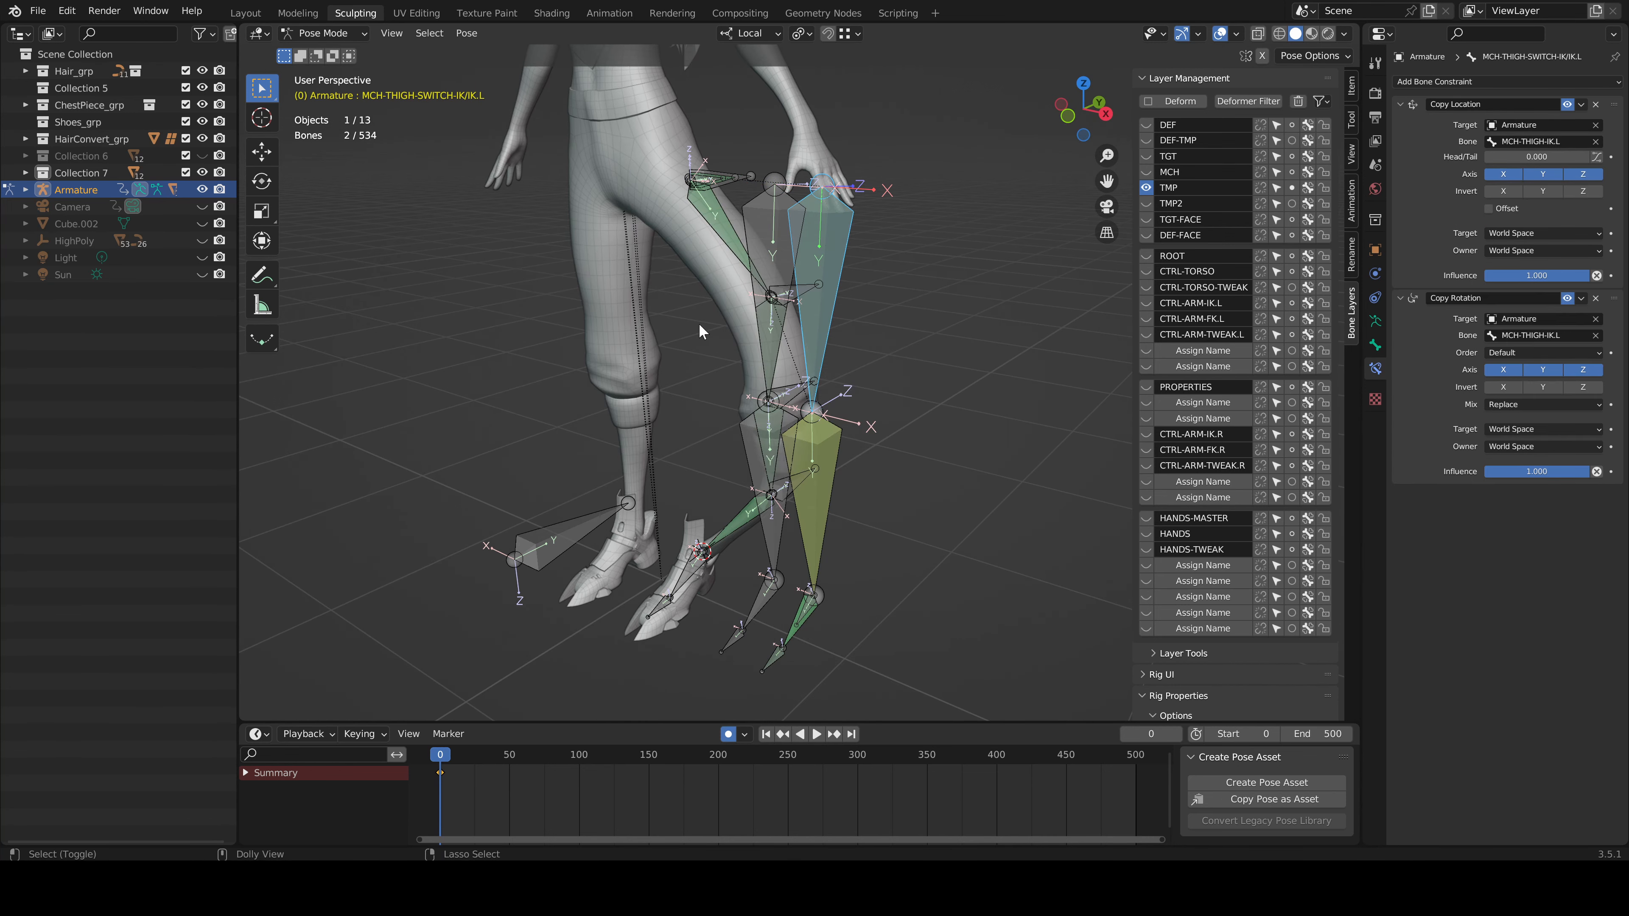
key("shift+ctrl+c")
left_click(437, 363)
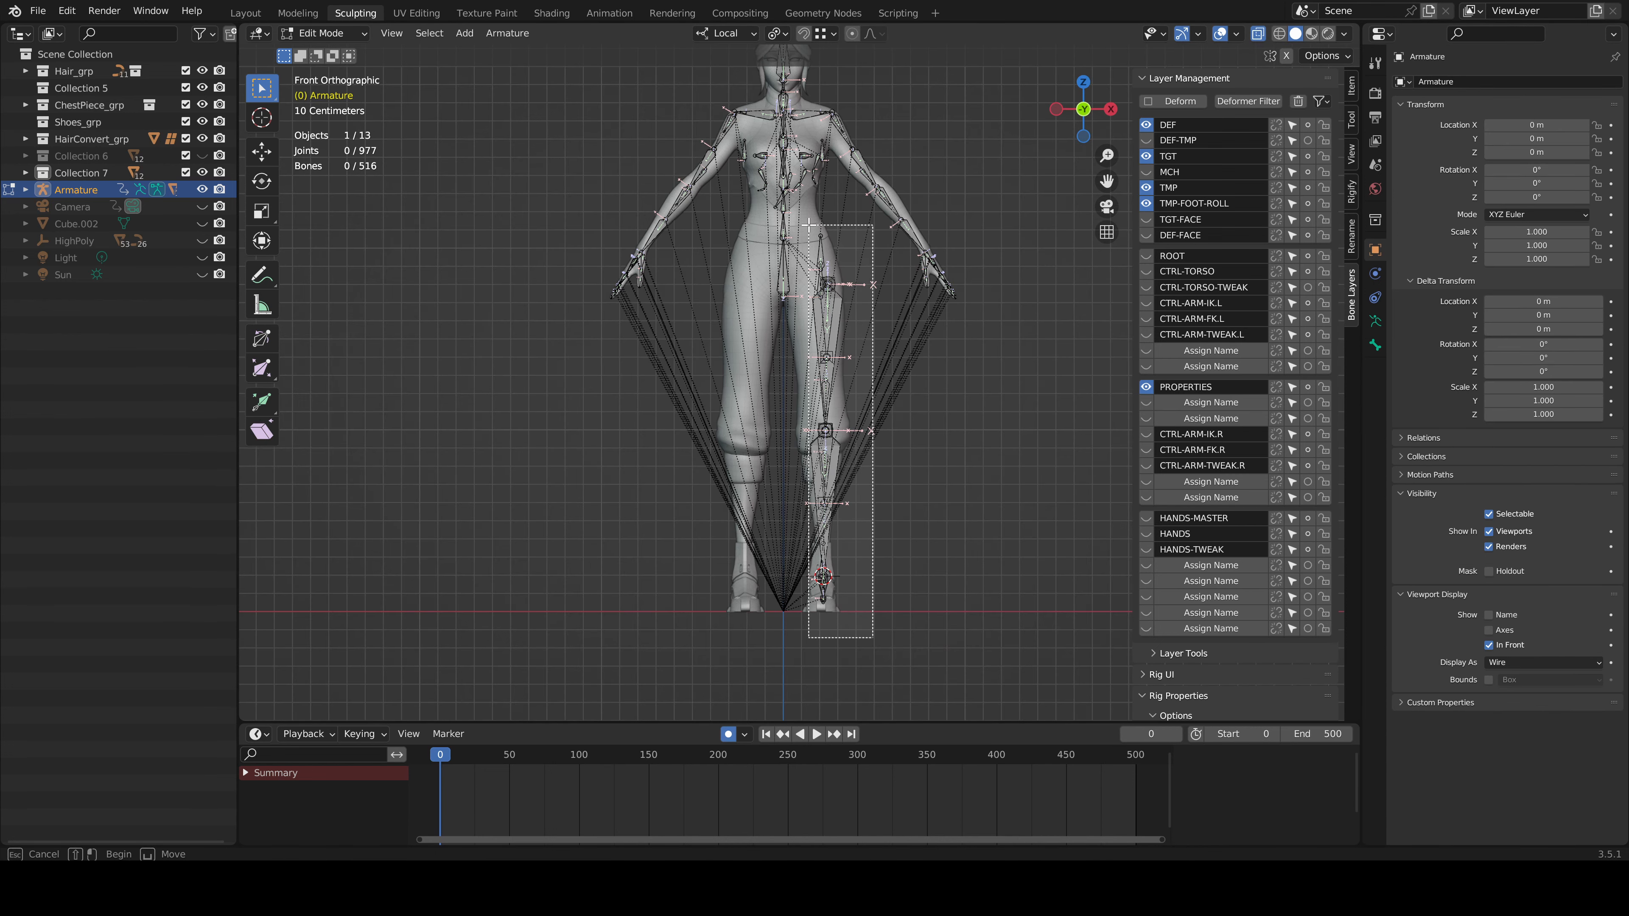
Select all left leg bones in the front view and symmetrize them to the right leg
left_click_drag(810, 224, 809, 224)
scroll(891, 417, "up", 2)
right_click(817, 333)
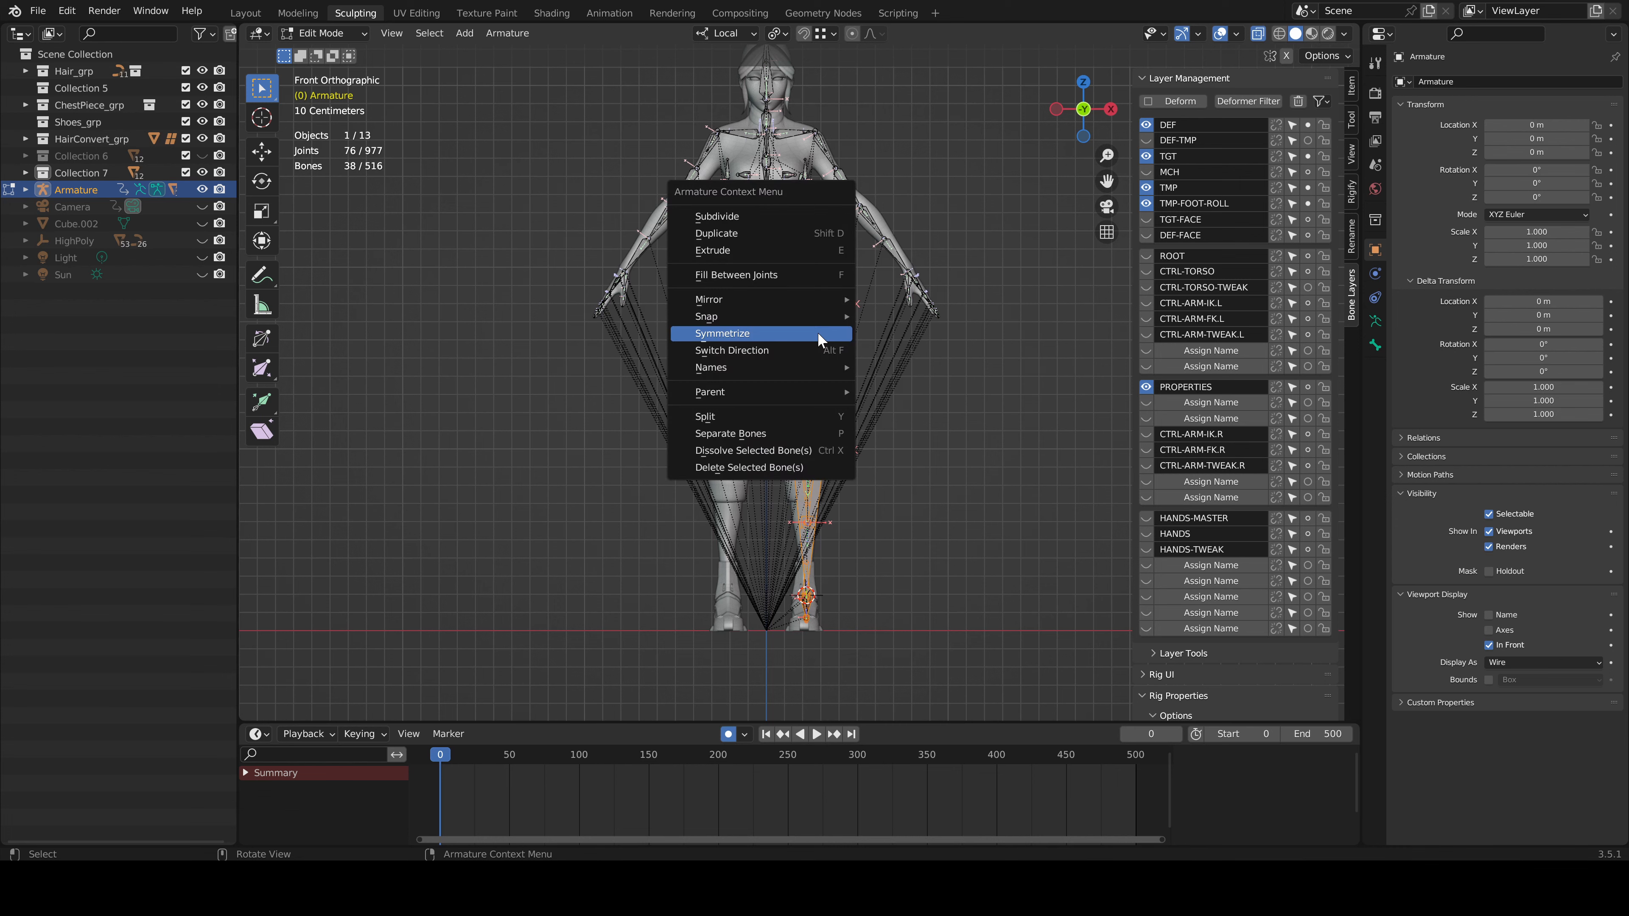
left_click(817, 332)
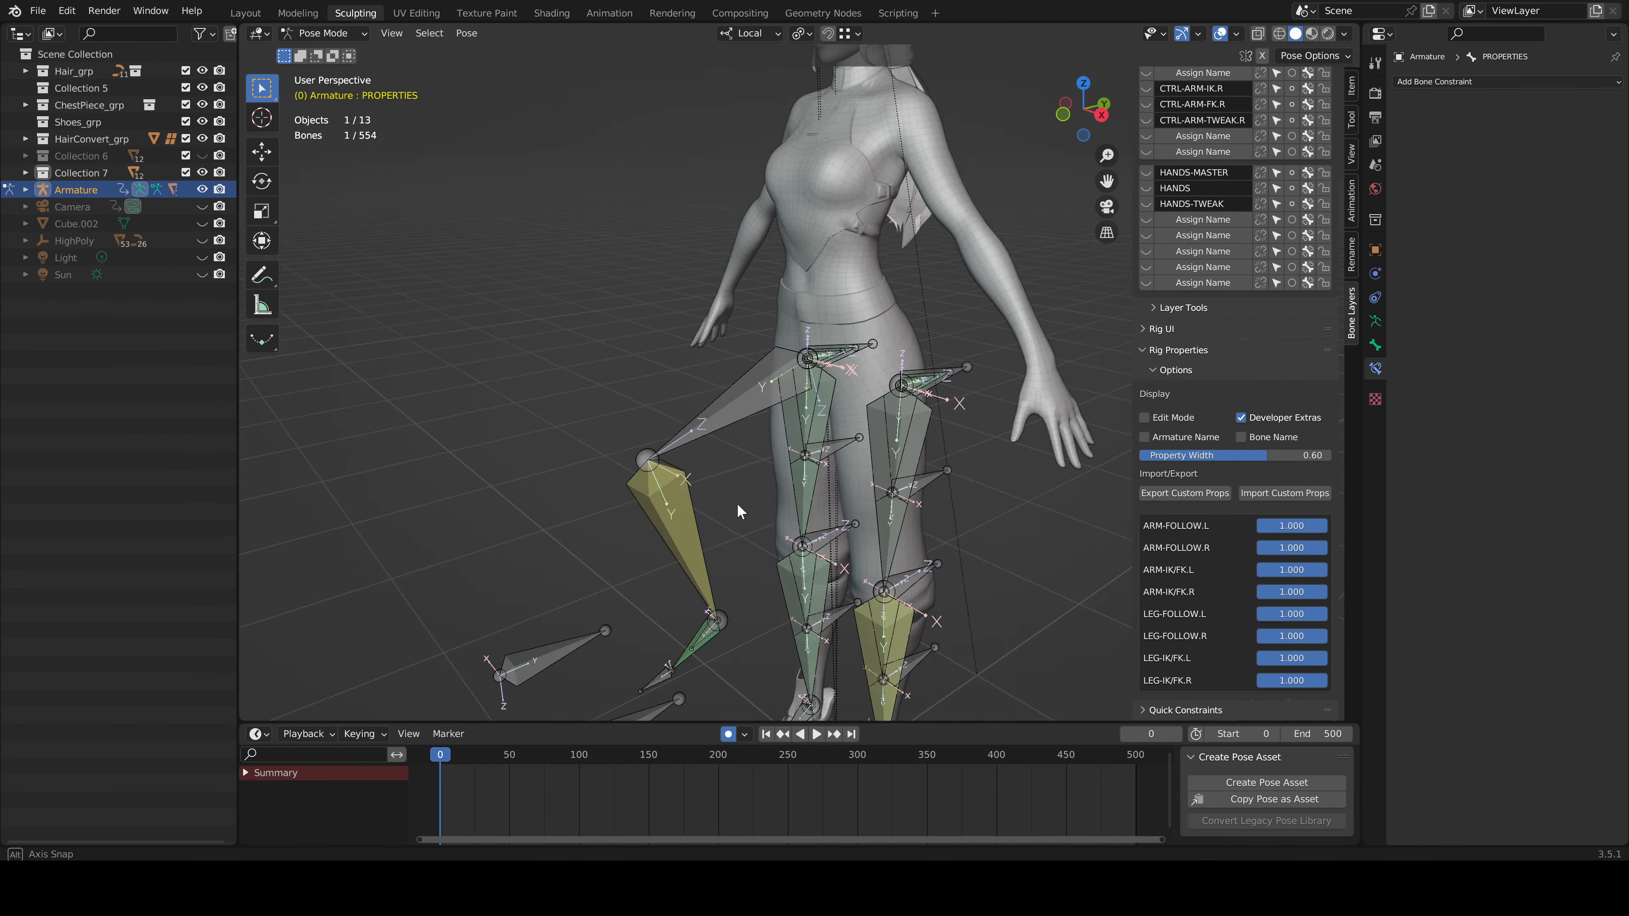
Lower the LEG-IK/FK.R custom property to test the right leg's IK/FK switch
middle_click_drag(737, 503, 930, 513)
mouse_move(1323, 680)
left_mouse_down()
mouse_move(1258, 680)
mouse_move(1308, 681)
left_mouse_up()
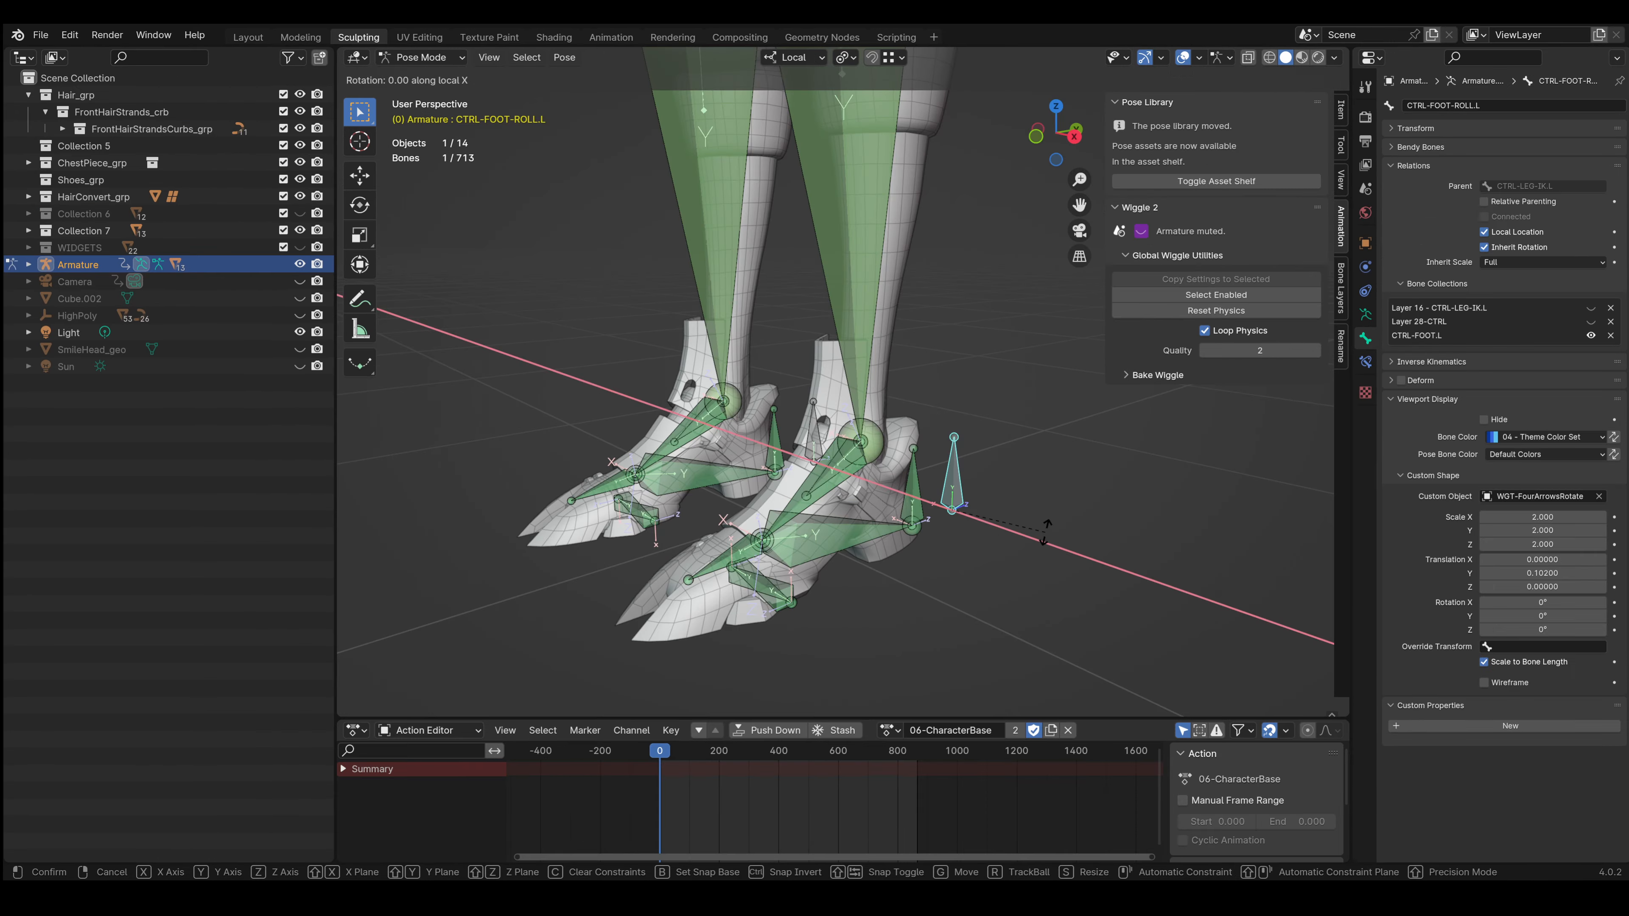
Test the left foot roll by rotating CTRL-FOOT-ROLL.L about its X axis and then its Z axis
left_click(1036, 538)
key("r")
key("z")
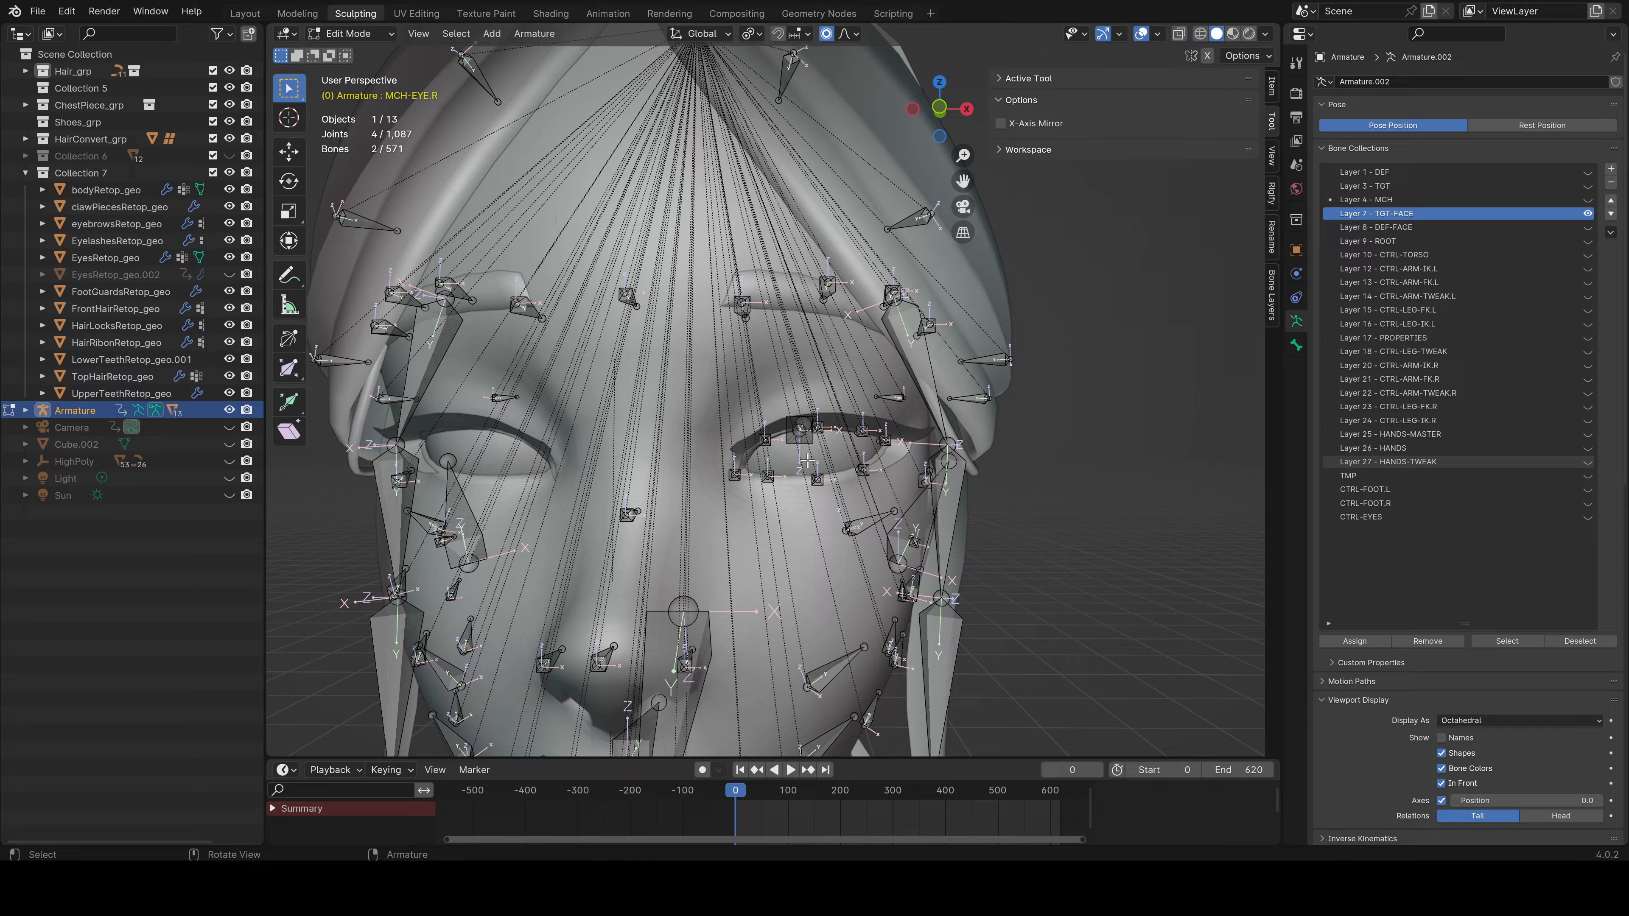
Create bones between the left eye's centre and its lower eyelid joints using Fill Between Joints, undoing the wrong fills
middle_click_drag(807, 461, 710, 471)
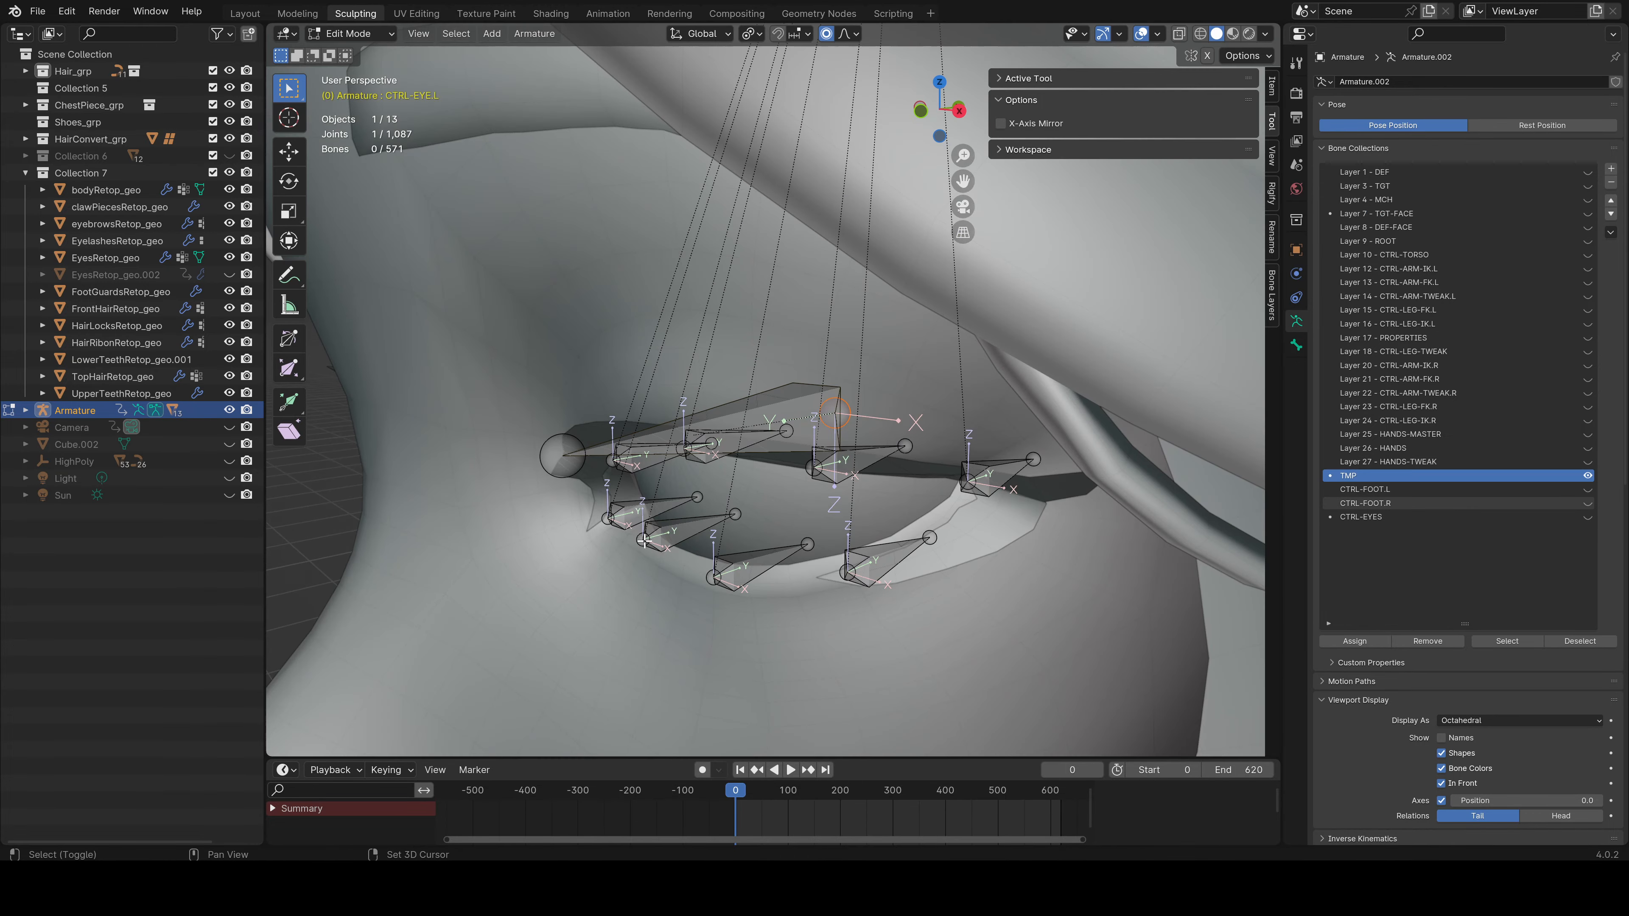
middle_click_drag(764, 533, 738, 536)
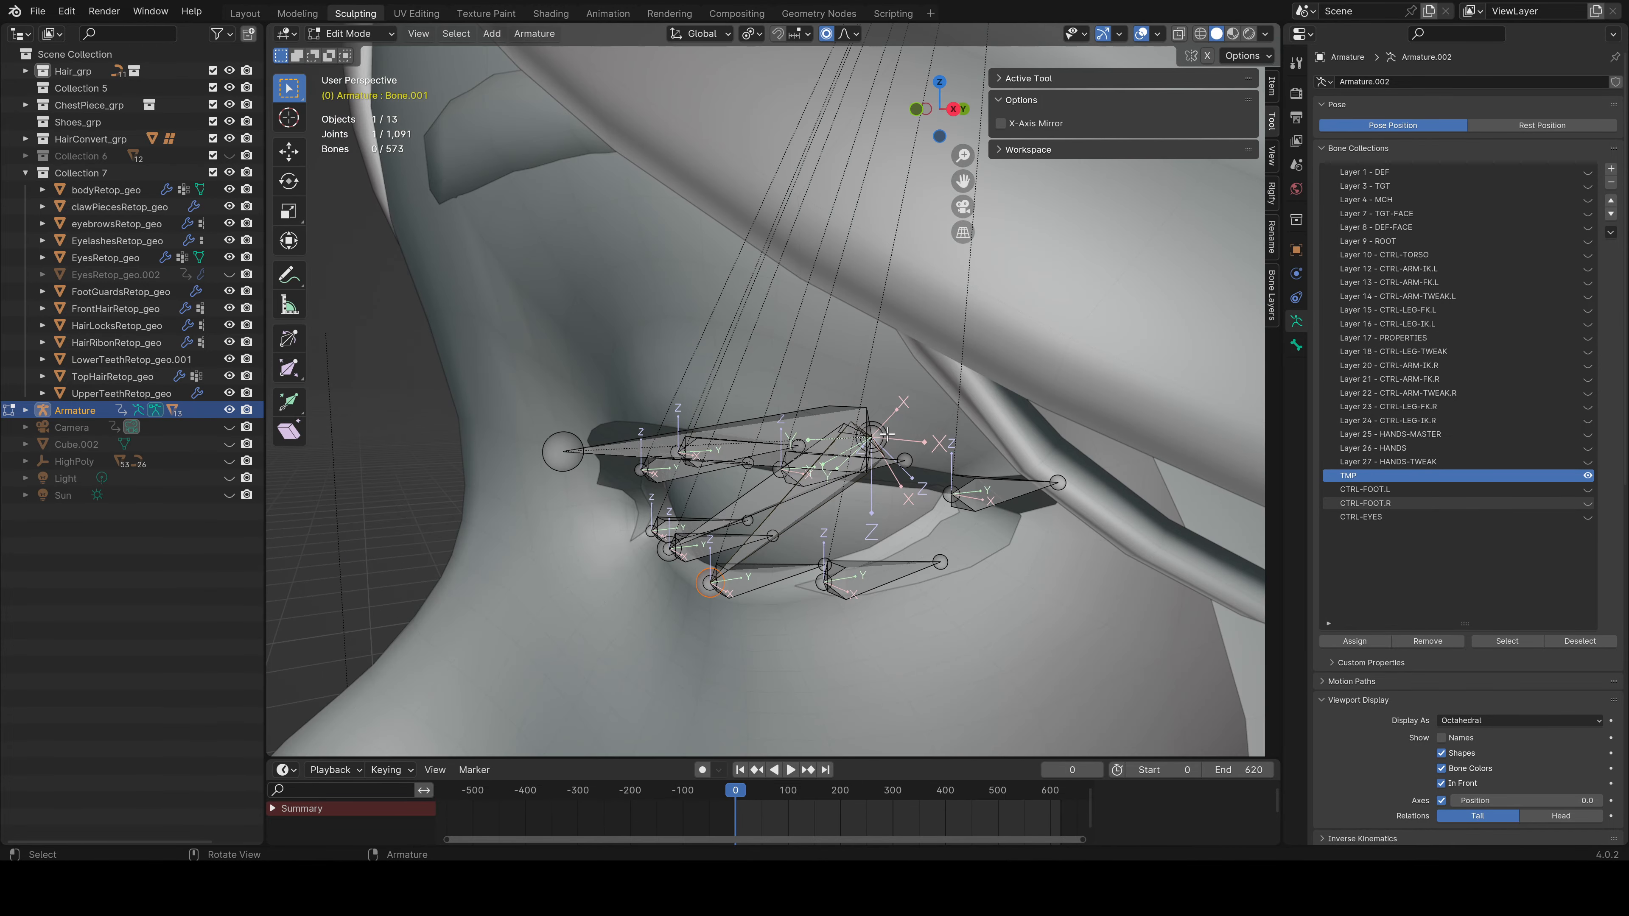
key("e")
key("f")
mouse_move(906, 475)
middle_mouse_down()
mouse_move(940, 476)
mouse_move(884, 466)
middle_mouse_up()
key("ctrl+z")
left_click(933, 470, "shift")
key("ctrl+z")
middle_click_drag(893, 523, 889, 442)
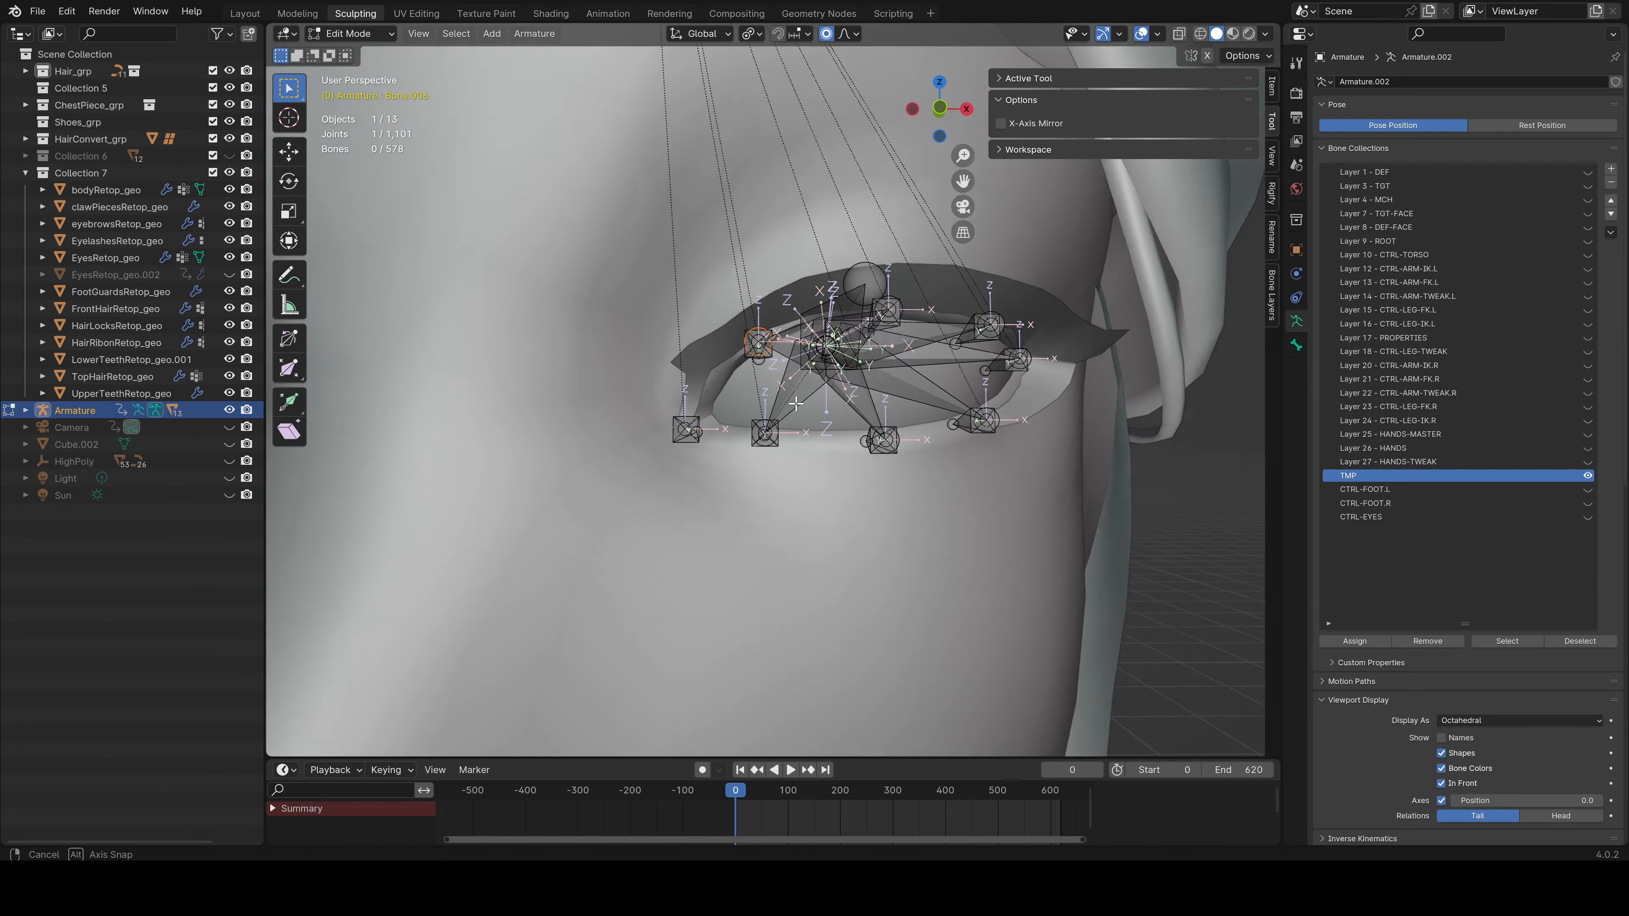
Fill bones between the left eye's centre and its upper eyelid joints
key("f")
left_click(749, 338)
key("f")
middle_click_drag(749, 338, 776, 418)
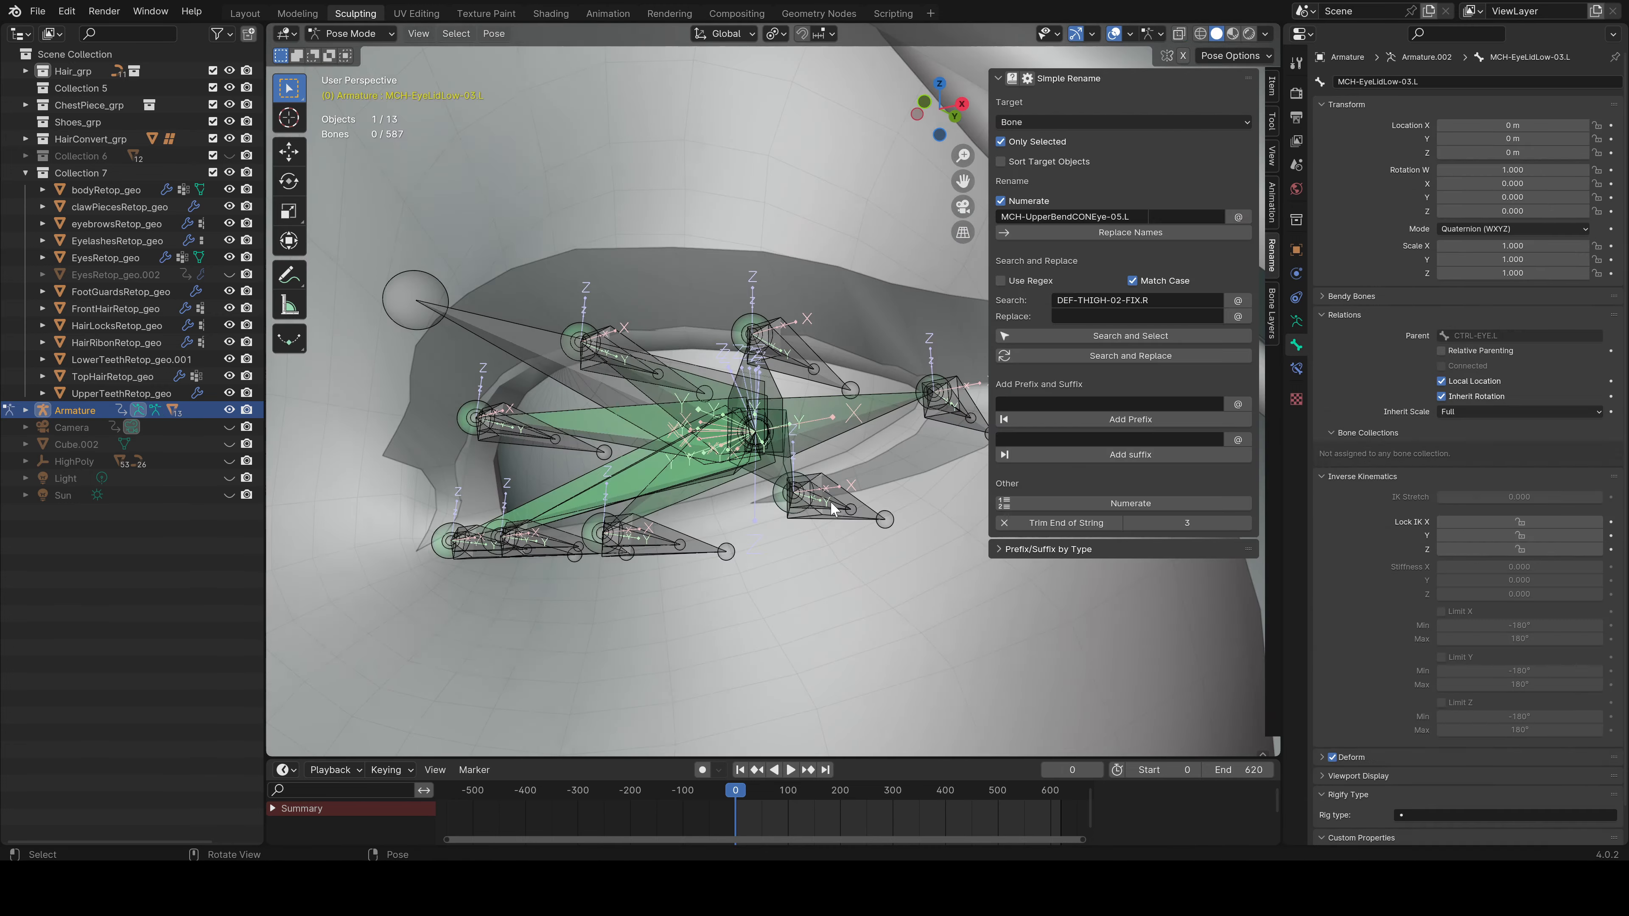
Try moving the CTRL-EyeLidLow-03.L bone to test how the lower eyelid rig responds
left_click(811, 503)
key("g")
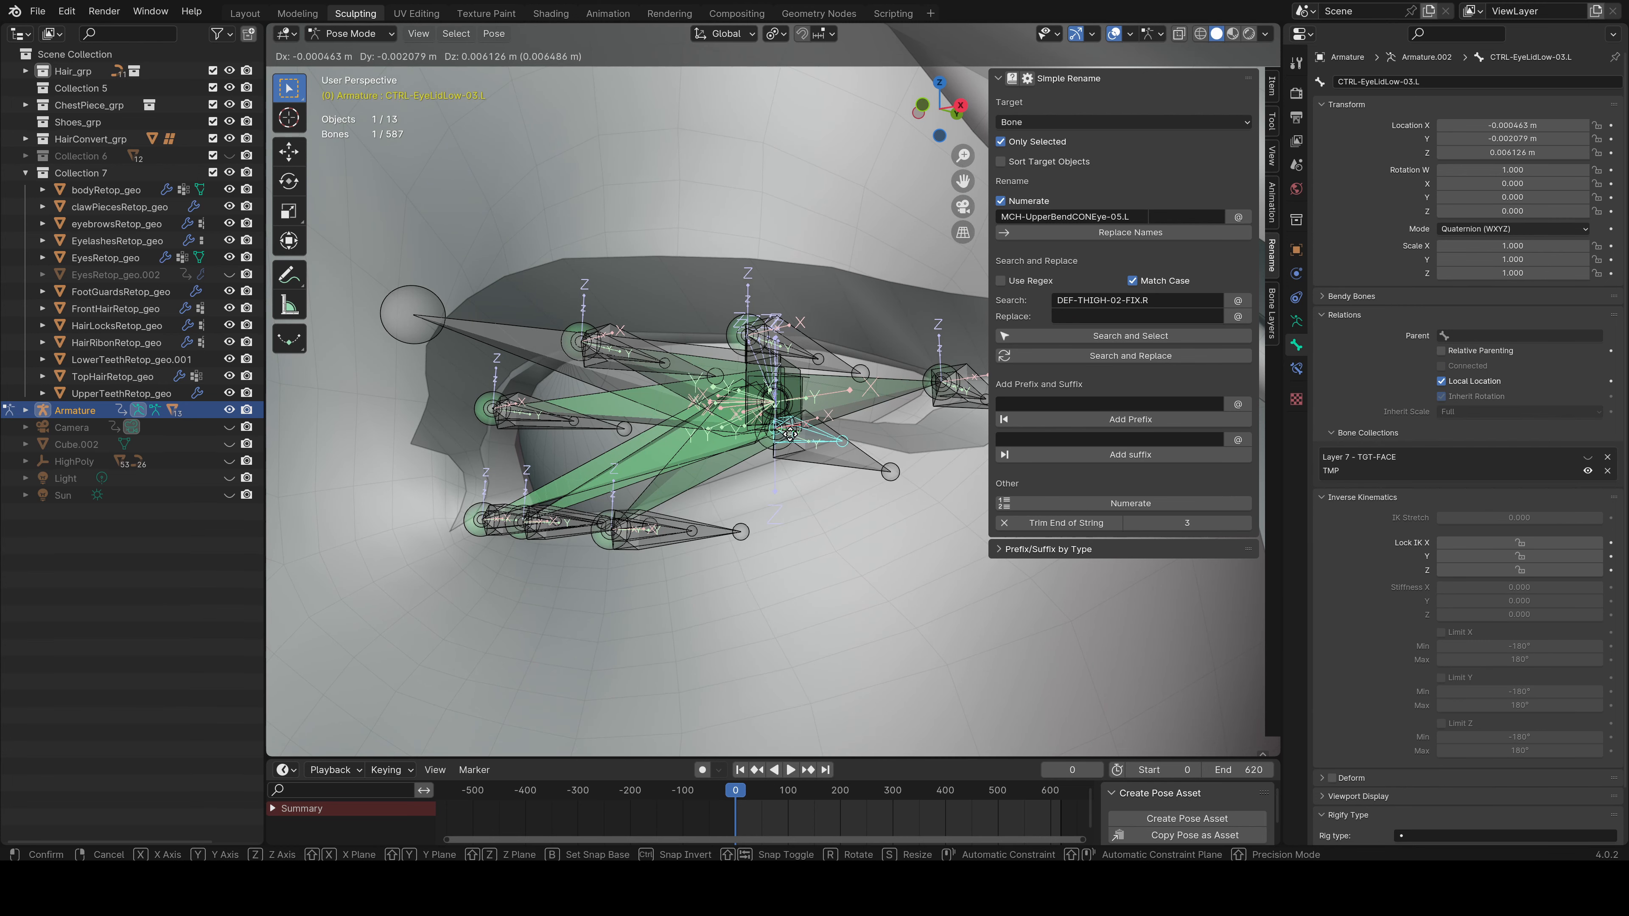
right_click(683, 566)
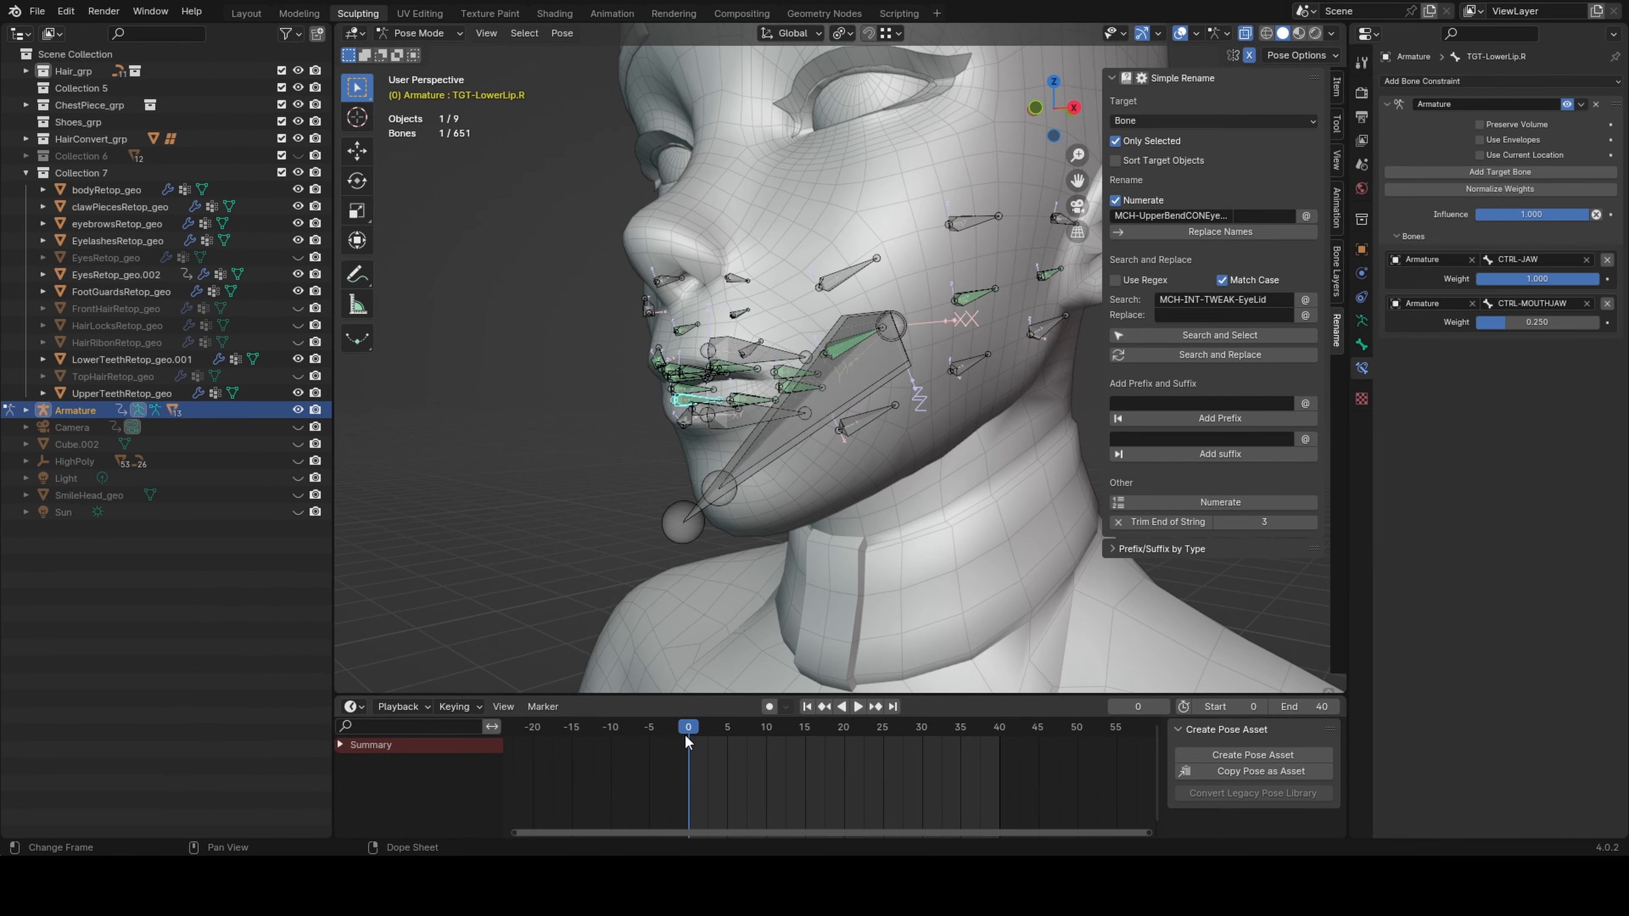
Switch to Weight Paint on bodyRetop_geo with the armature selected, and paint weight 1.000 for DEF-UpperLipBendy-01.L on the upper lip
key("ctrl+Tab")
left_click(872, 375, "shift")
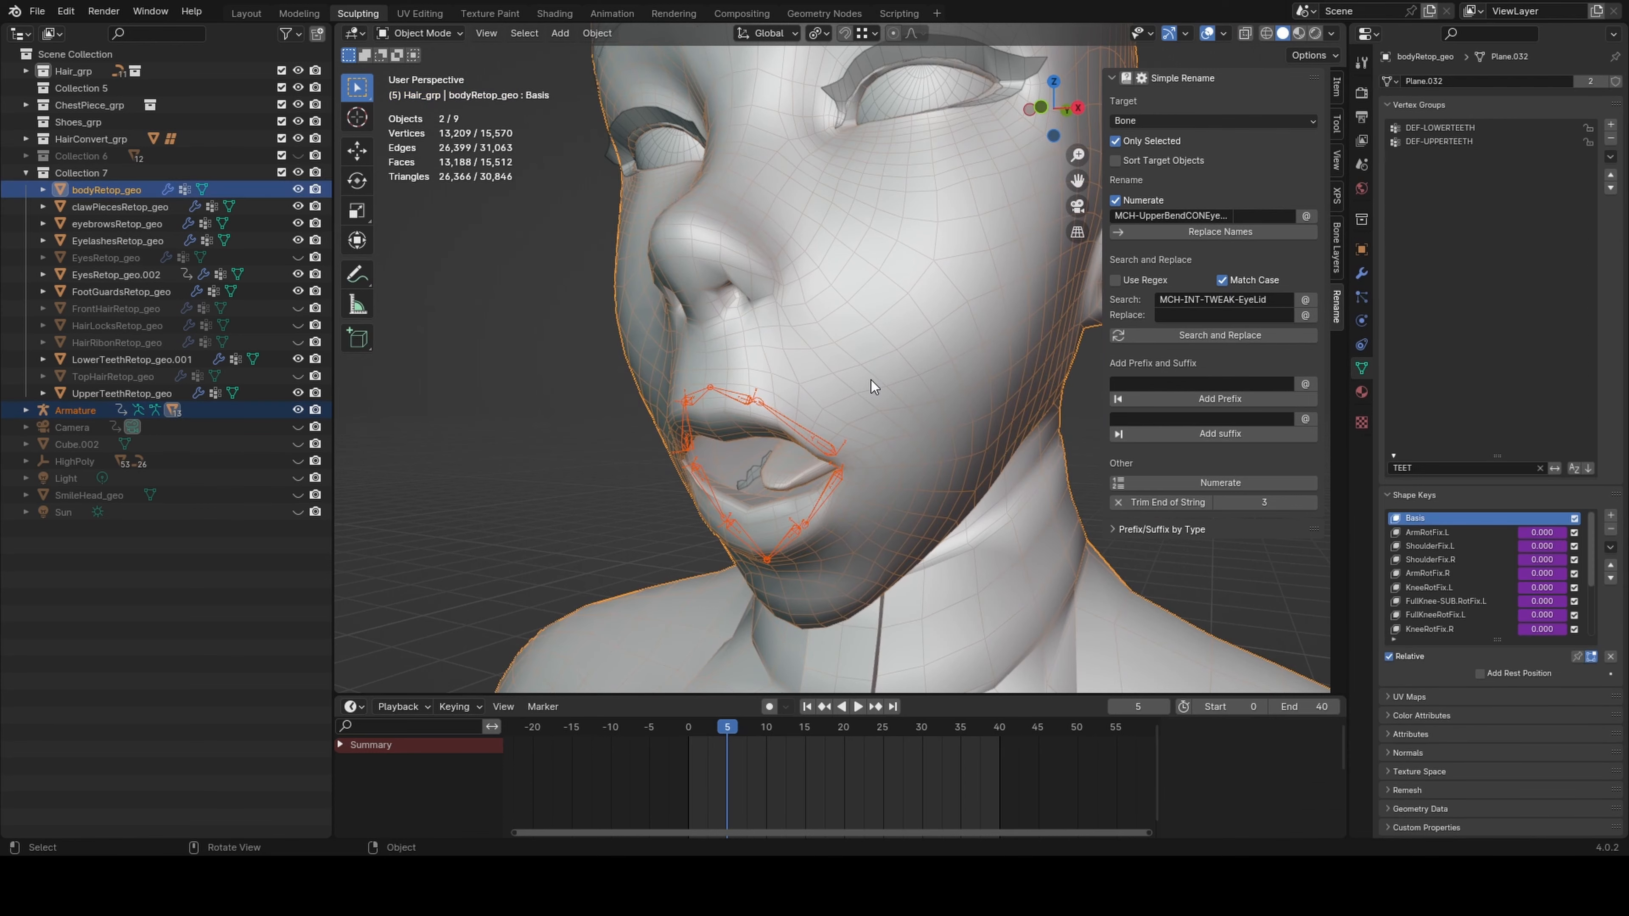
key("ctrl+Tab")
left_click(753, 321)
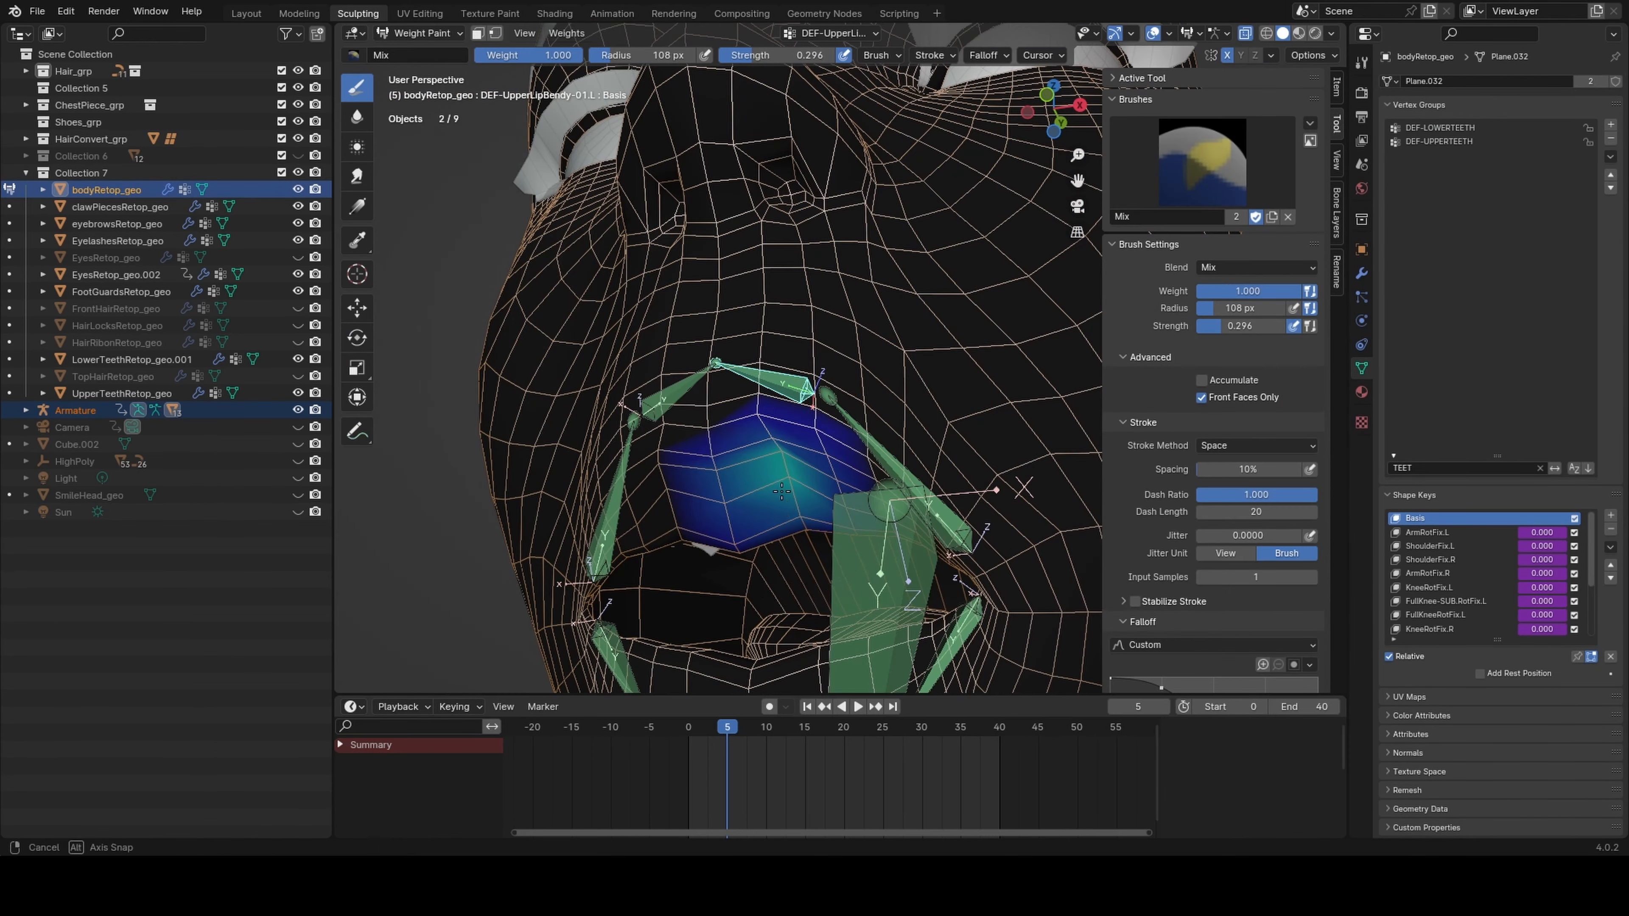
middle_click_drag(782, 491, 782, 409)
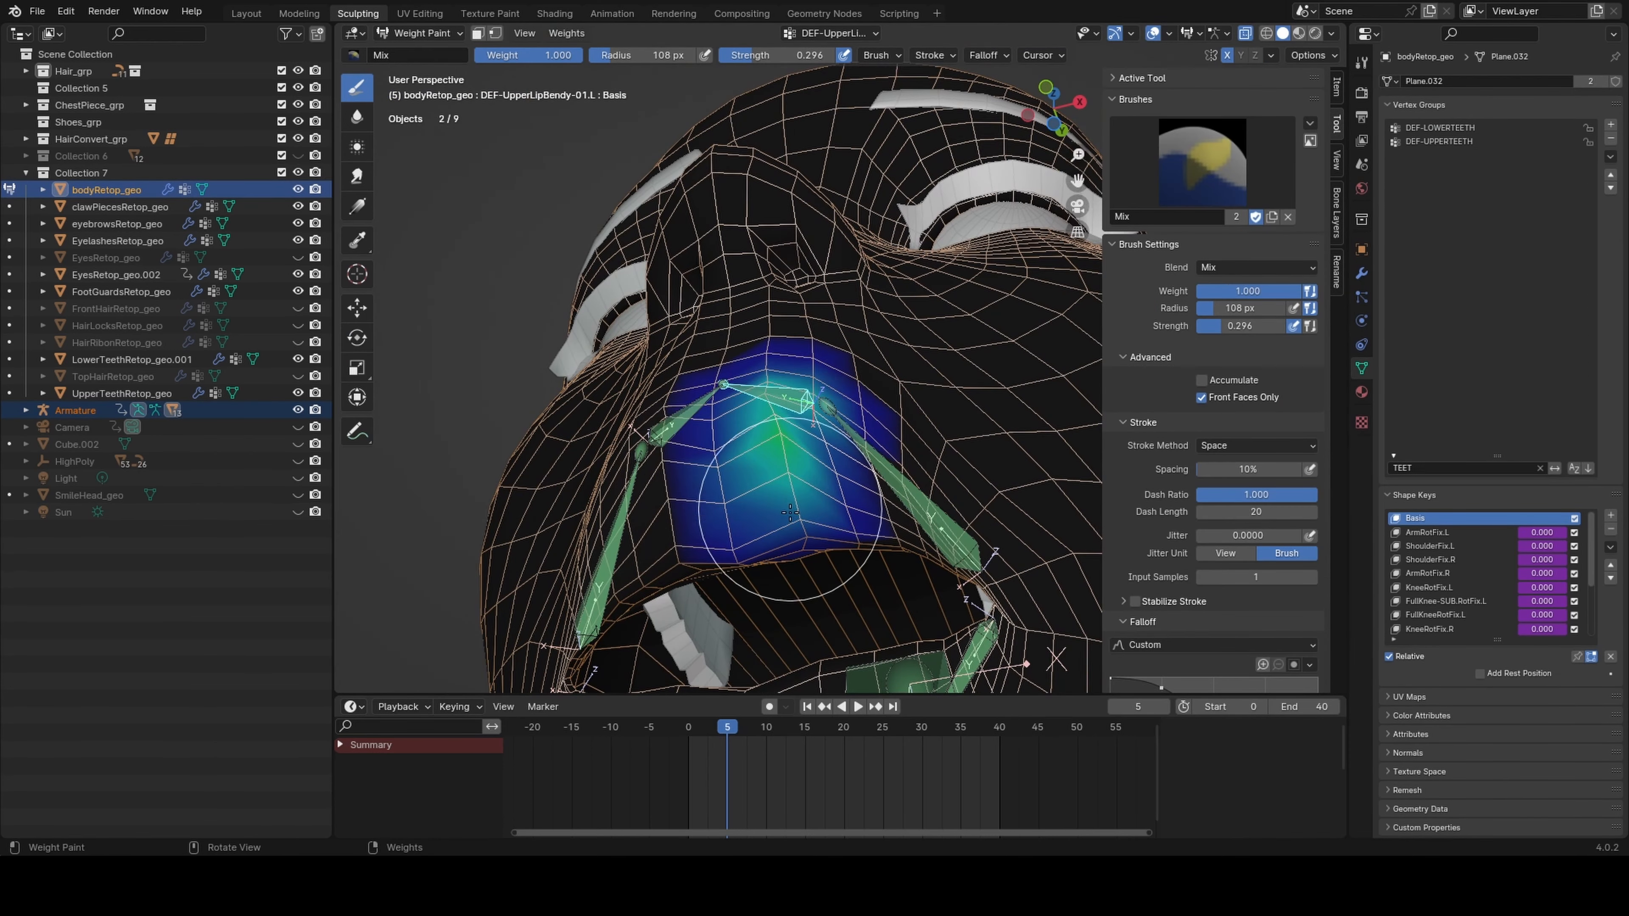
left_click_drag(789, 512, 792, 533)
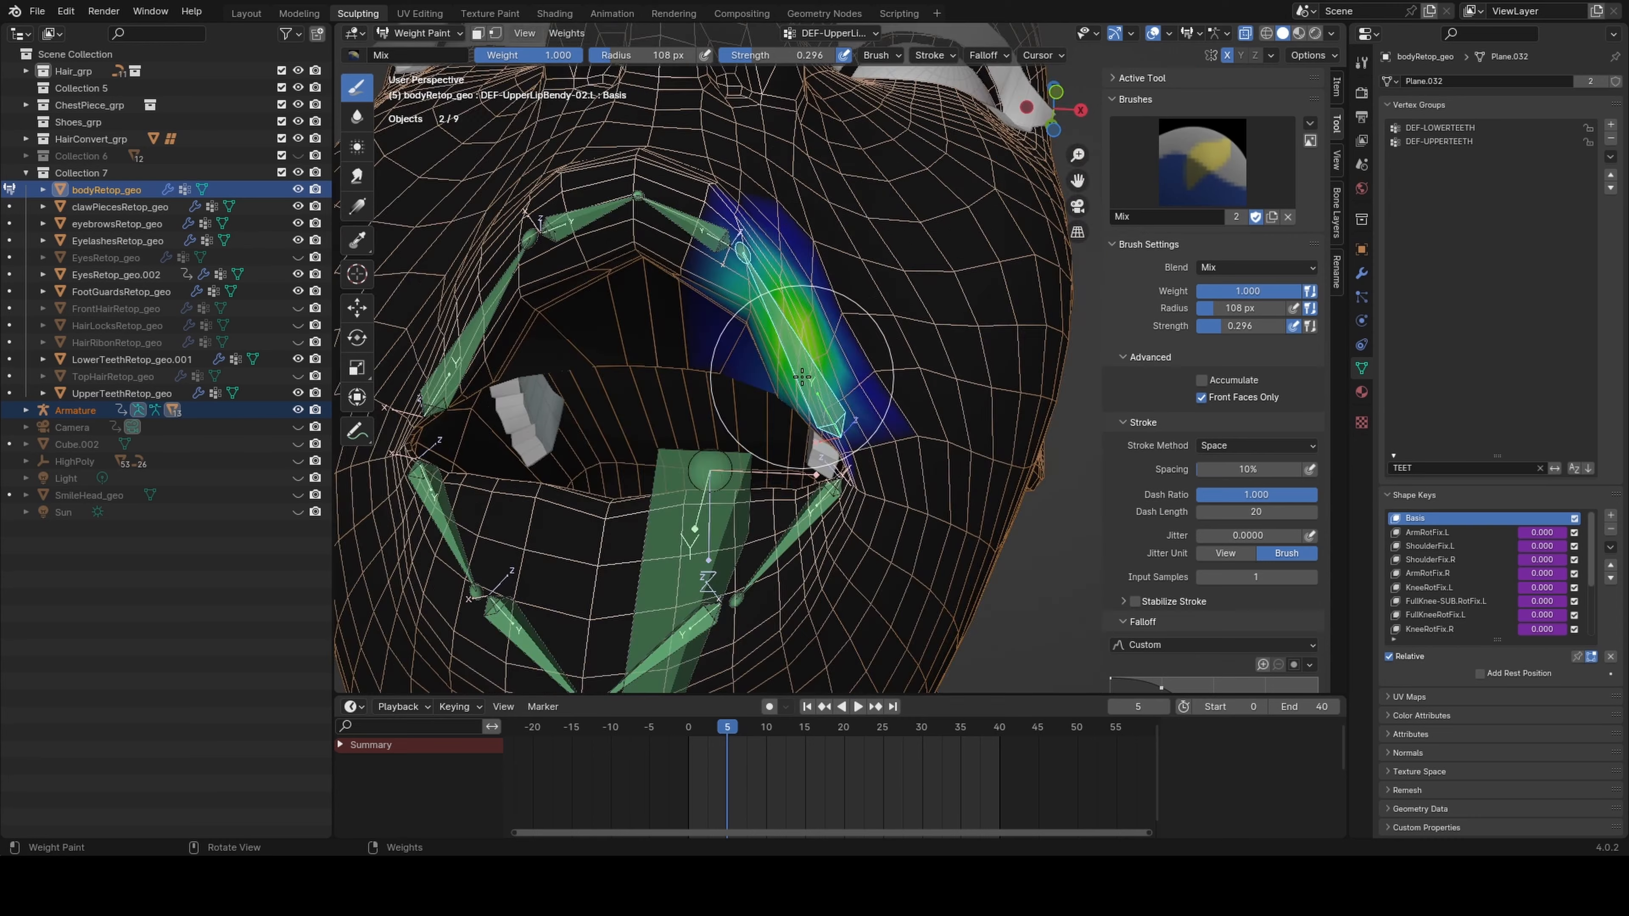
Paint the DEF-UpperLipBendy-02.L weights along the left side of the upper lip at weight 1.000 and strength 0.296
scroll(798, 402, "up", 2)
middle_click_drag(797, 402, 816, 430)
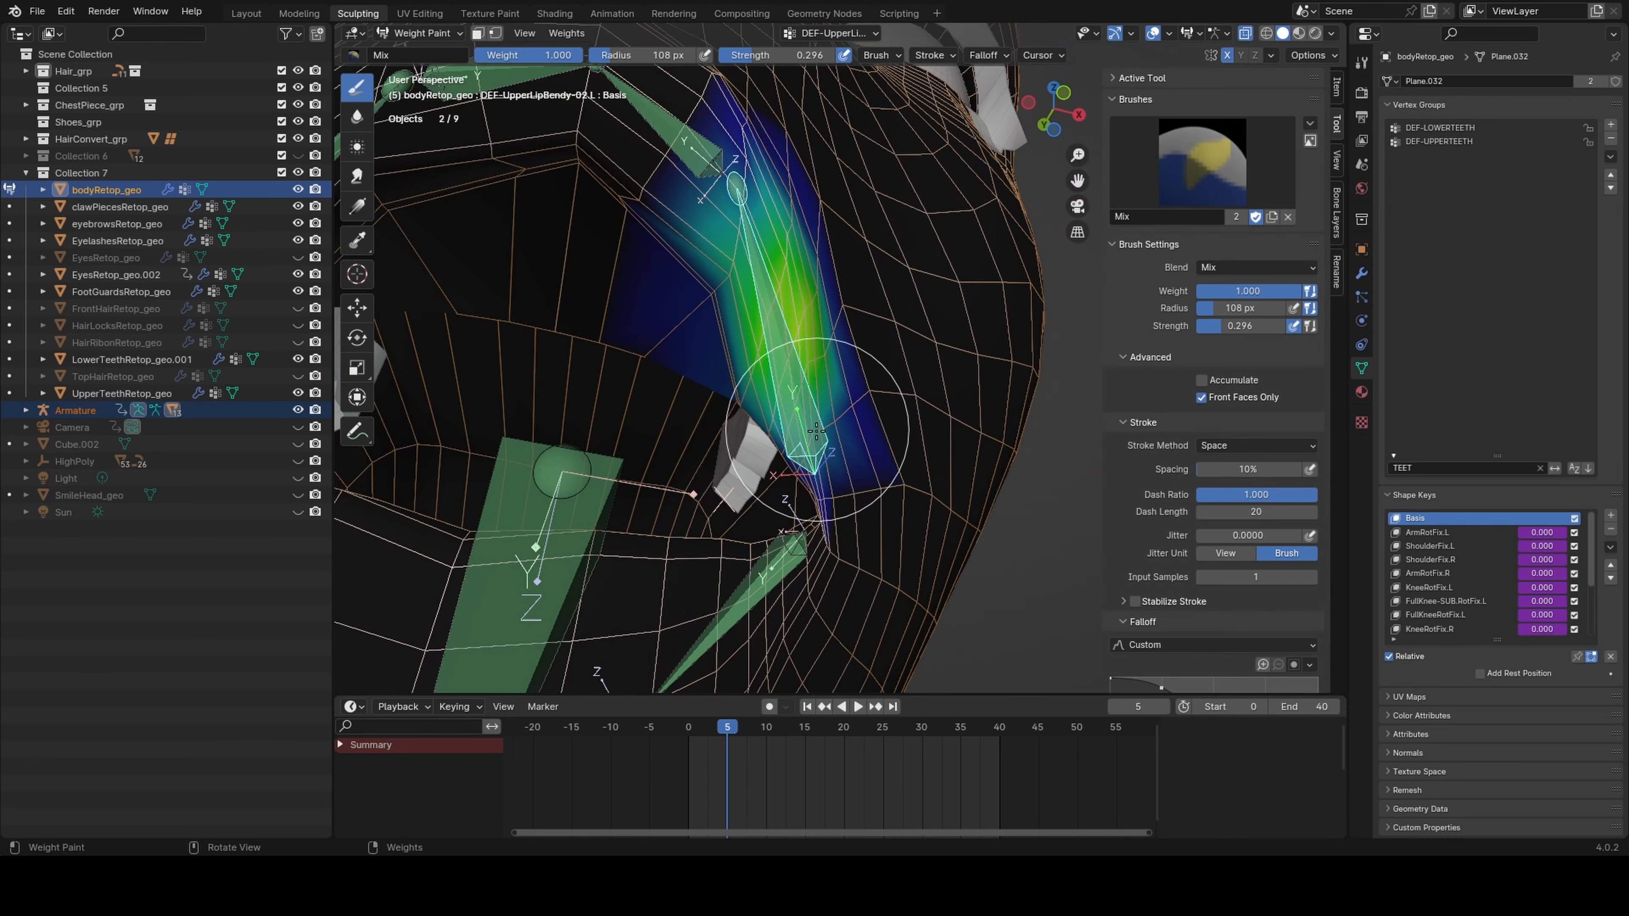
left_click_drag(816, 431, 813, 422)
left_click_drag(779, 361, 782, 304)
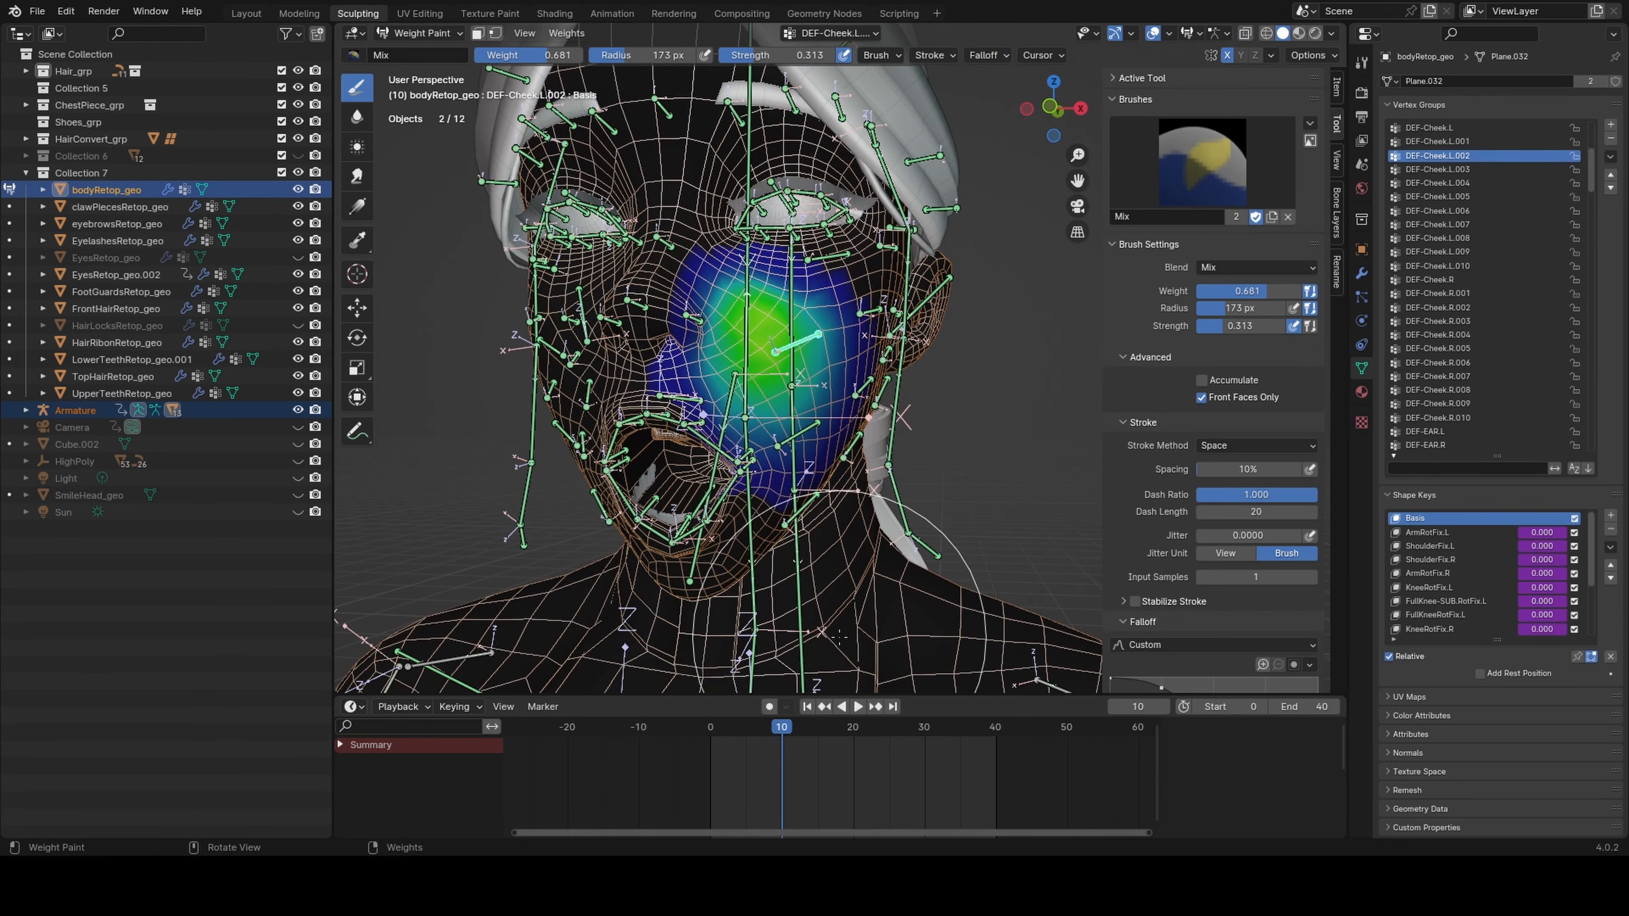
Play the animation to check how the left cheek deforms with the DEF-Cheek.L.002 weights
middle_click_drag(839, 637, 830, 645)
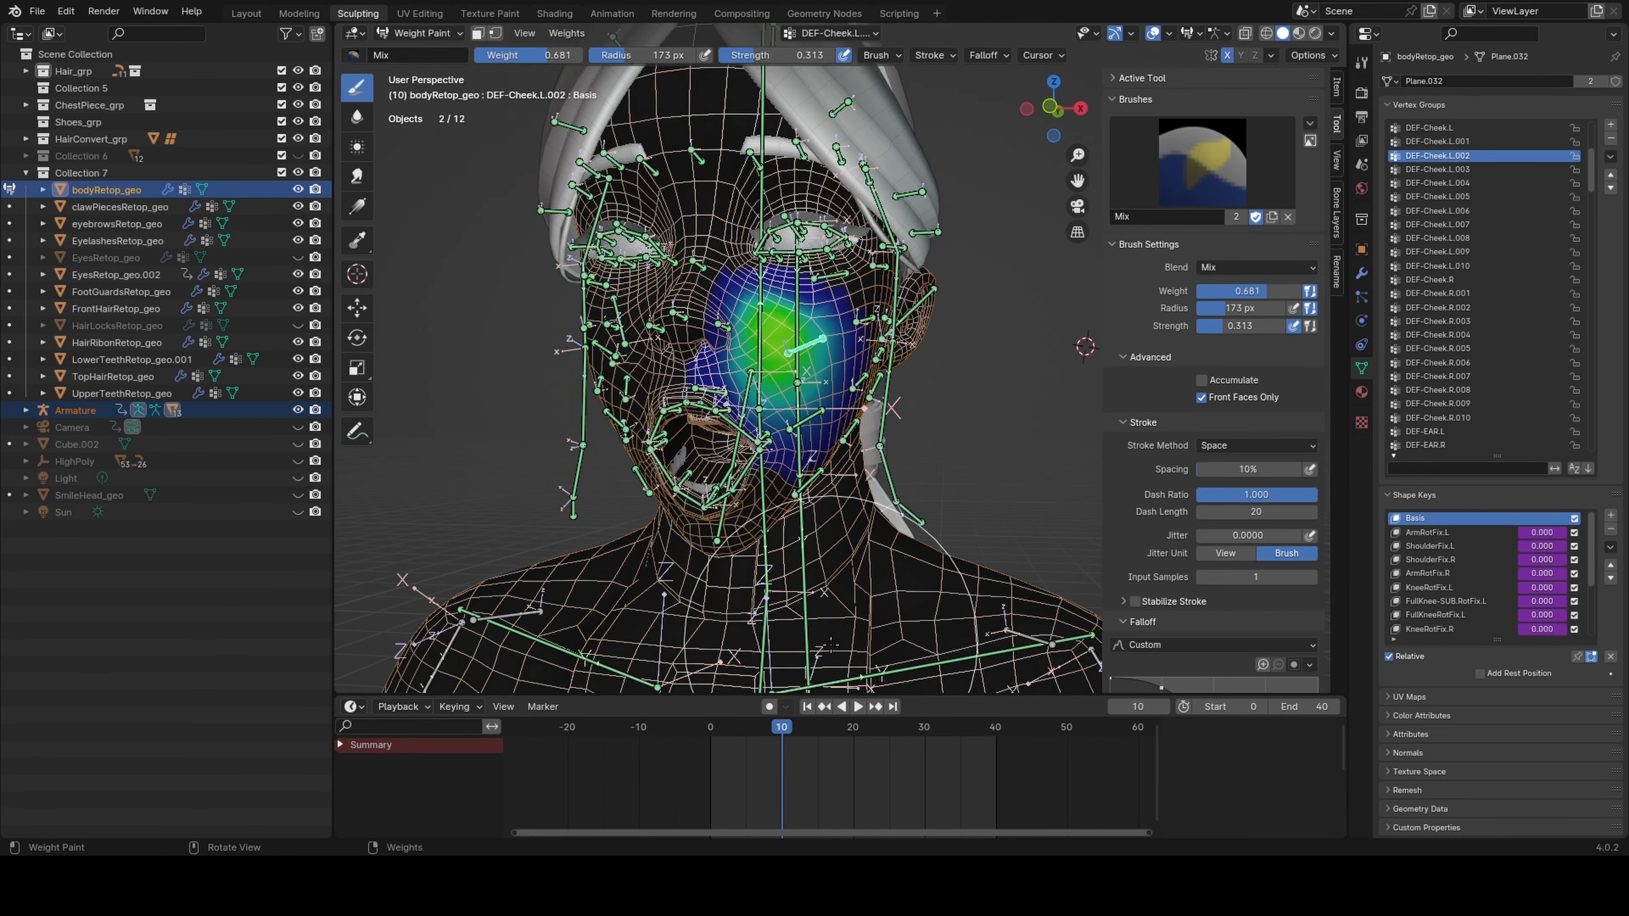
key("space")
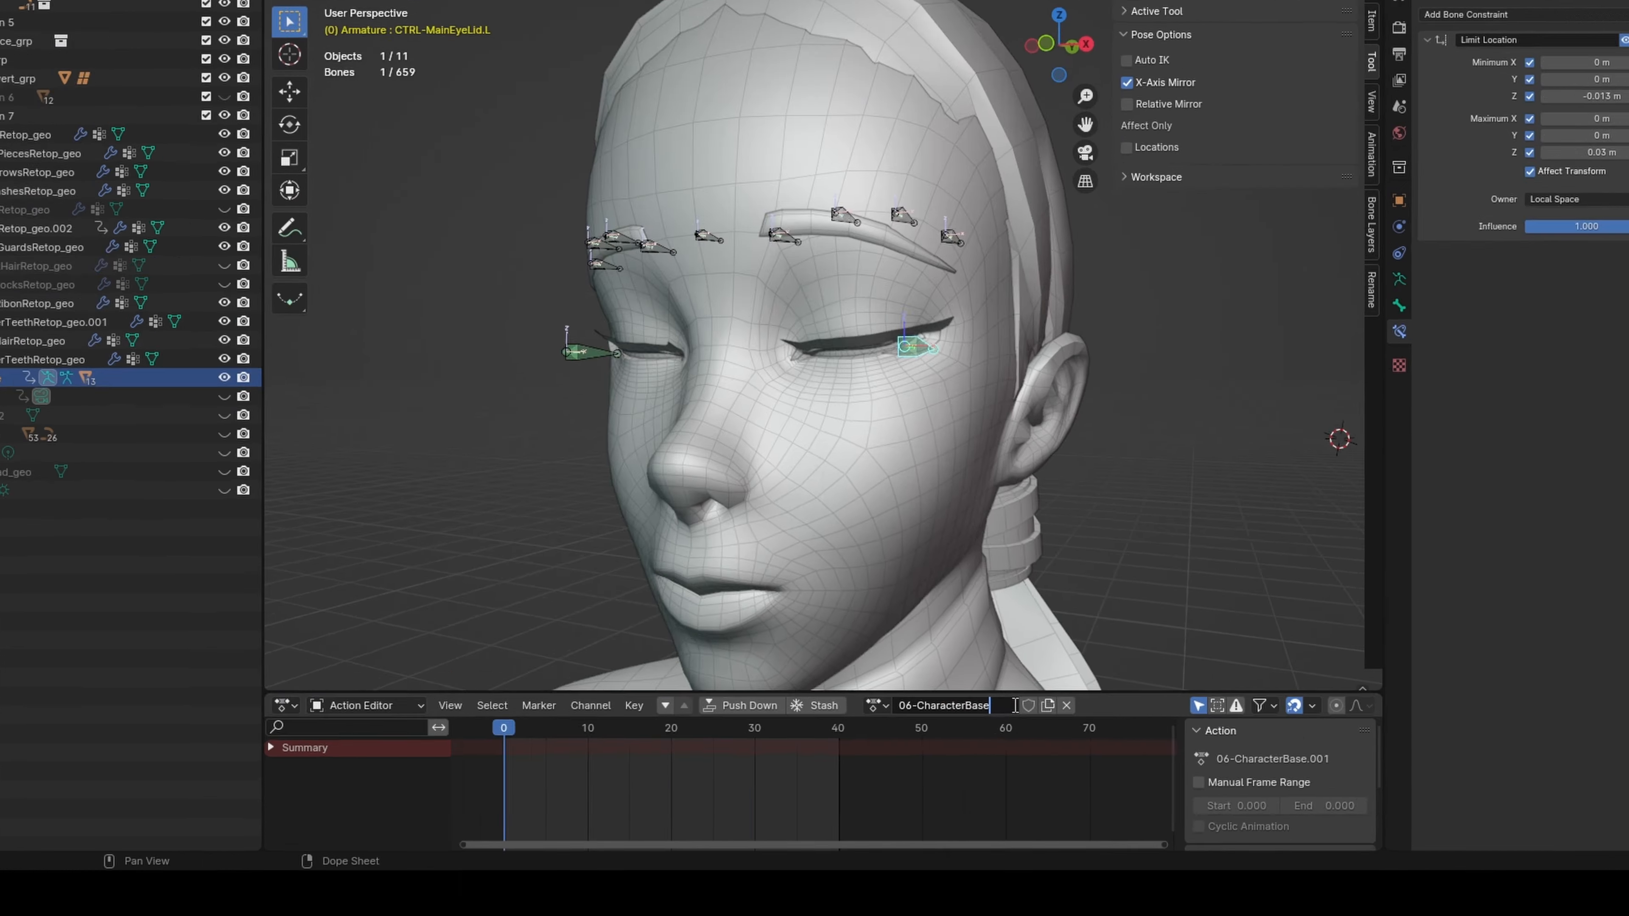
Rename the action 07-EyeBrowDown and give it a fake user
double_click(1052, 712)
key("BackSpace")
key("BackSpace")
key("BackSpace")
key("BackSpace")
key("BackSpace")
key("BackSpace")
key("BackSpace")
key("BackSpace")
key("BackSpace")
key("BackSpace")
key("BackSpace")
key("BackSpace")
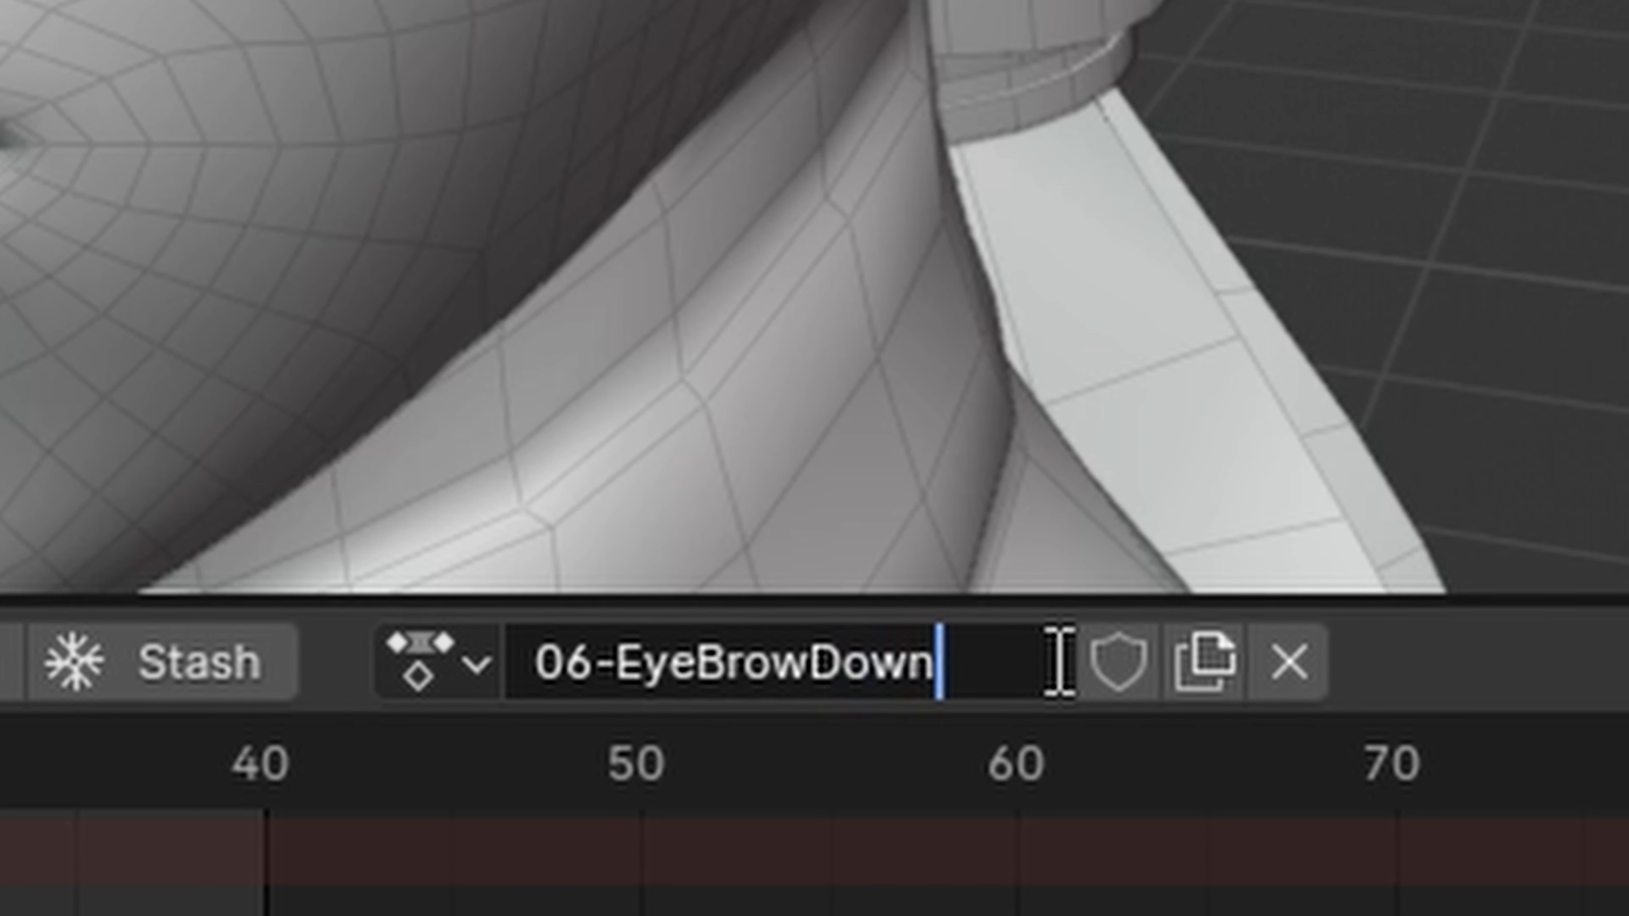
left_click(564, 661)
key("Delete")
type("7")
key("Return")
left_click(1049, 667)
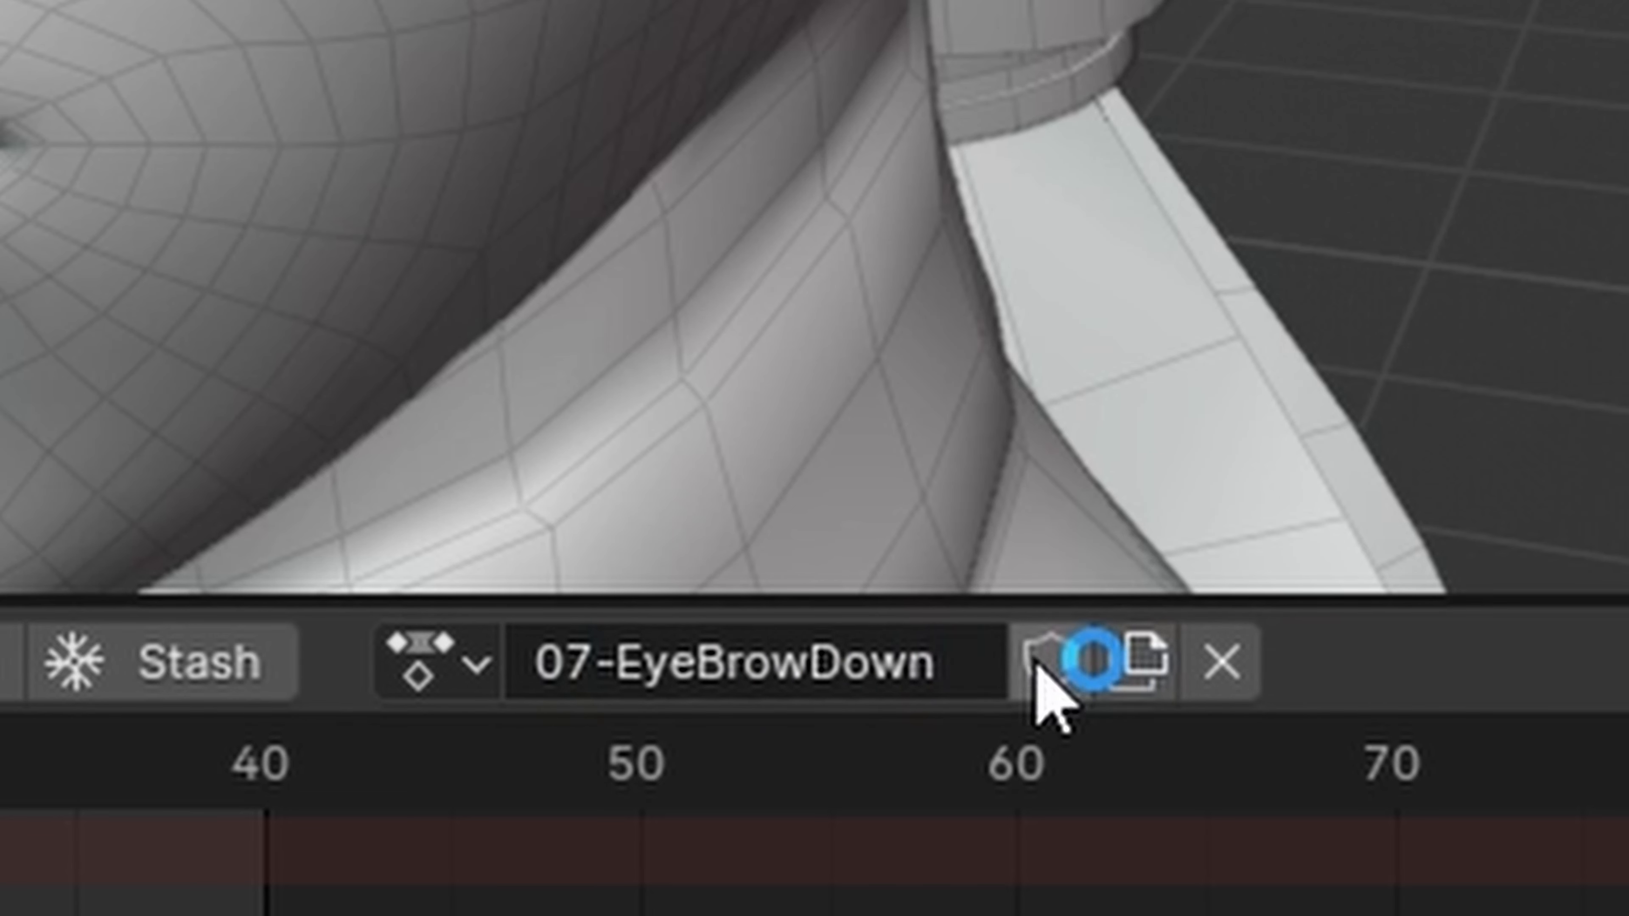
Pose the selected eyebrow target bones for the 07-EyeBrowDown action by moving them along local Z and then local Y
key("g")
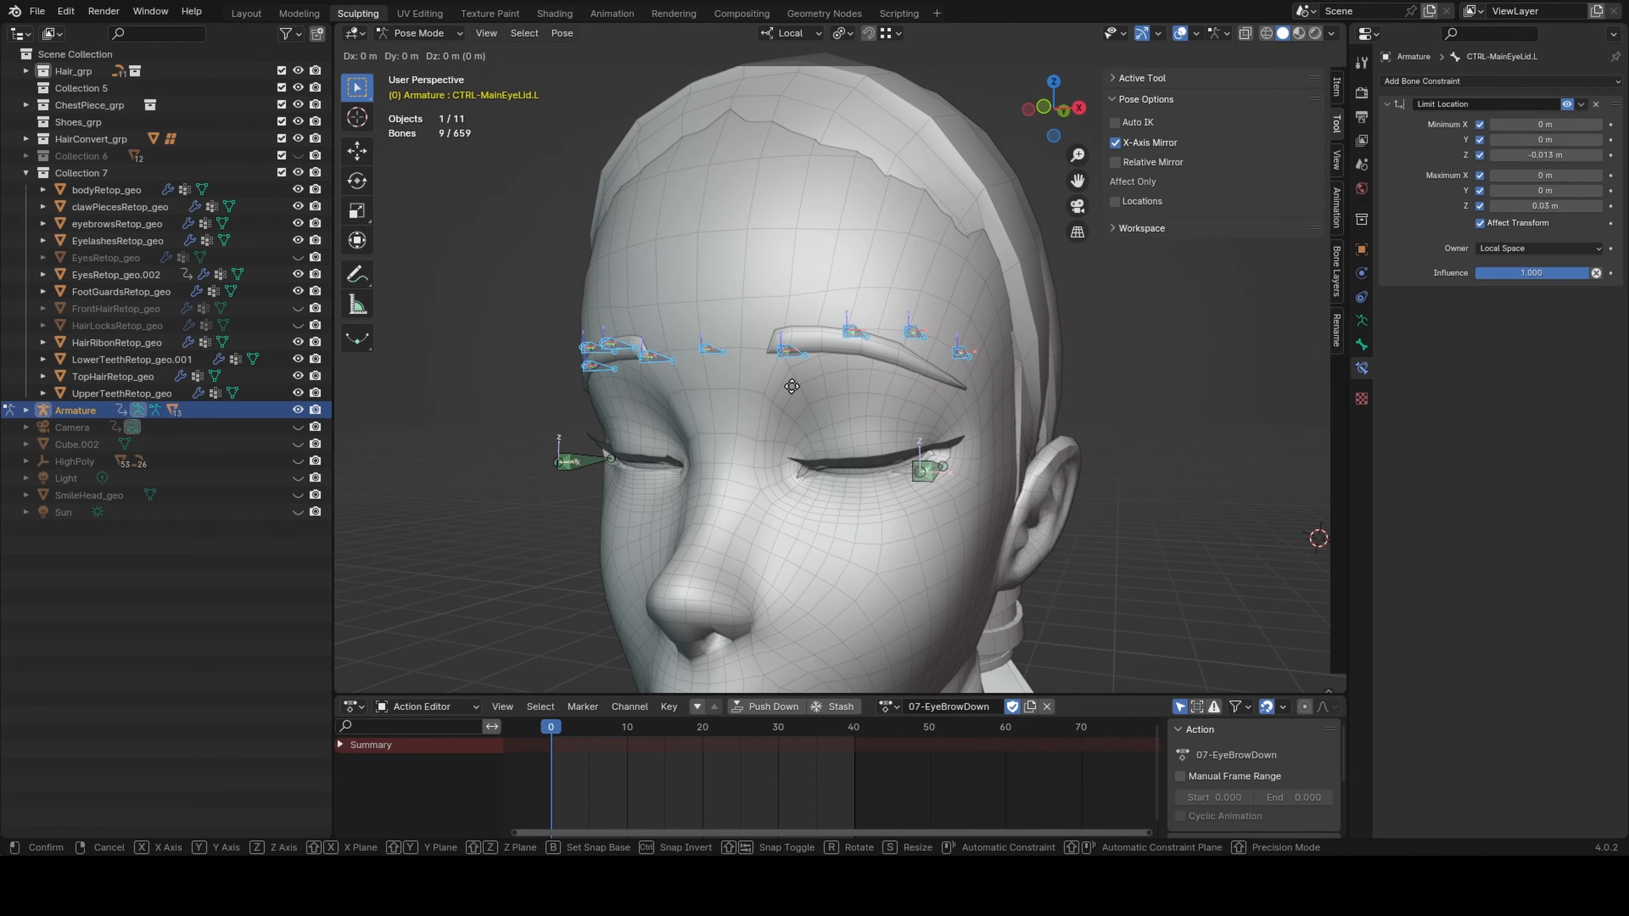
key("z")
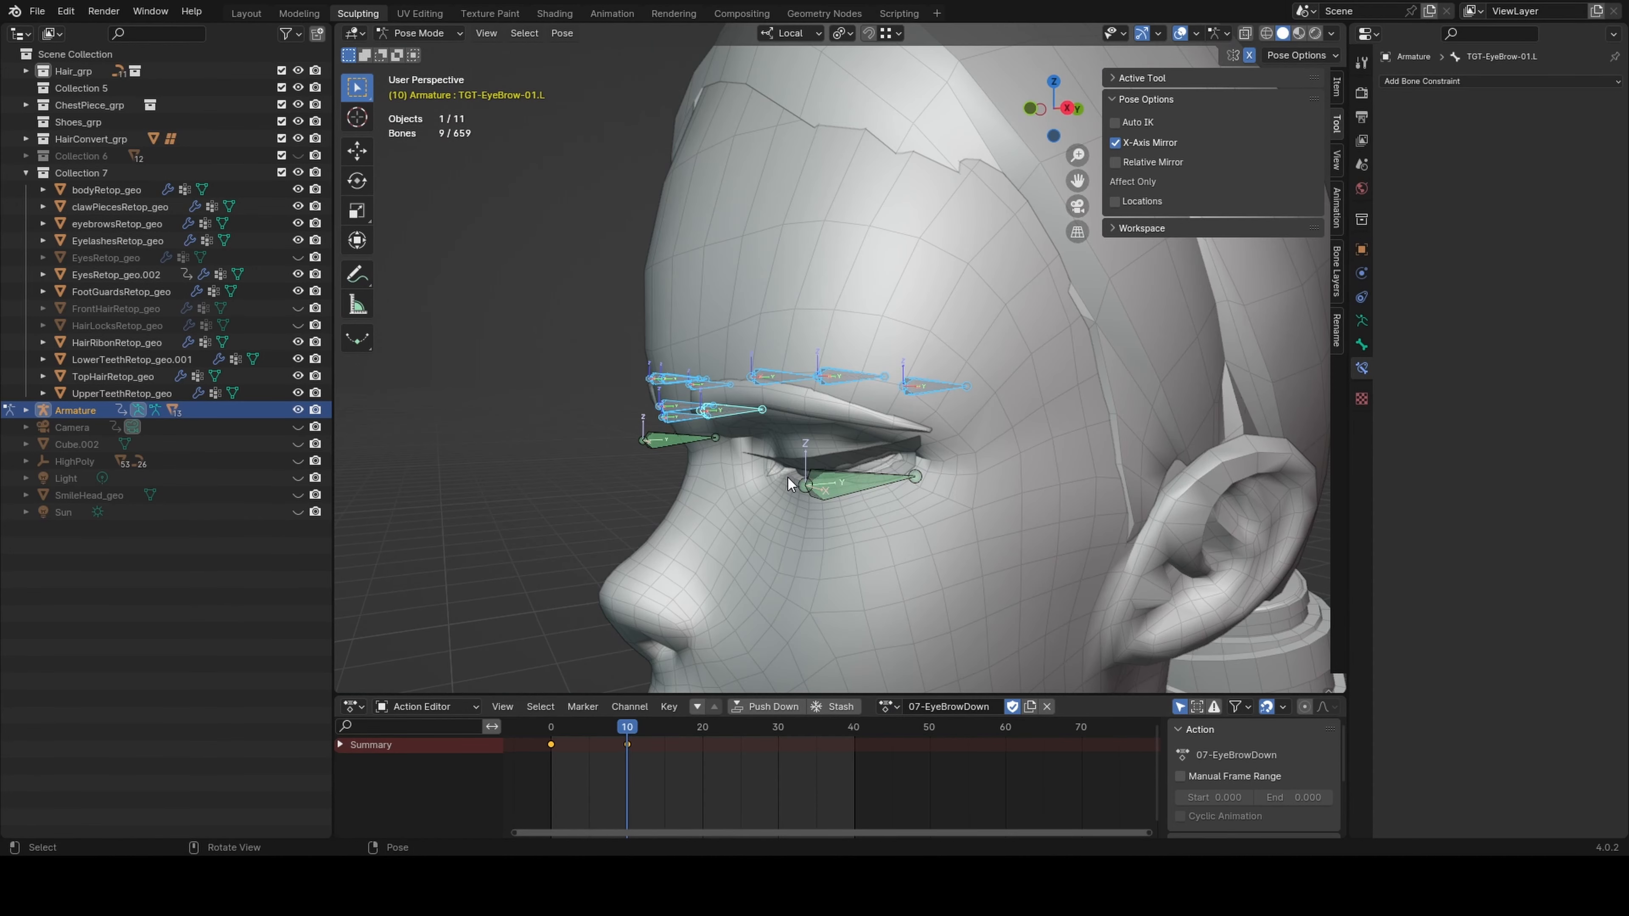
key("g")
key("y")
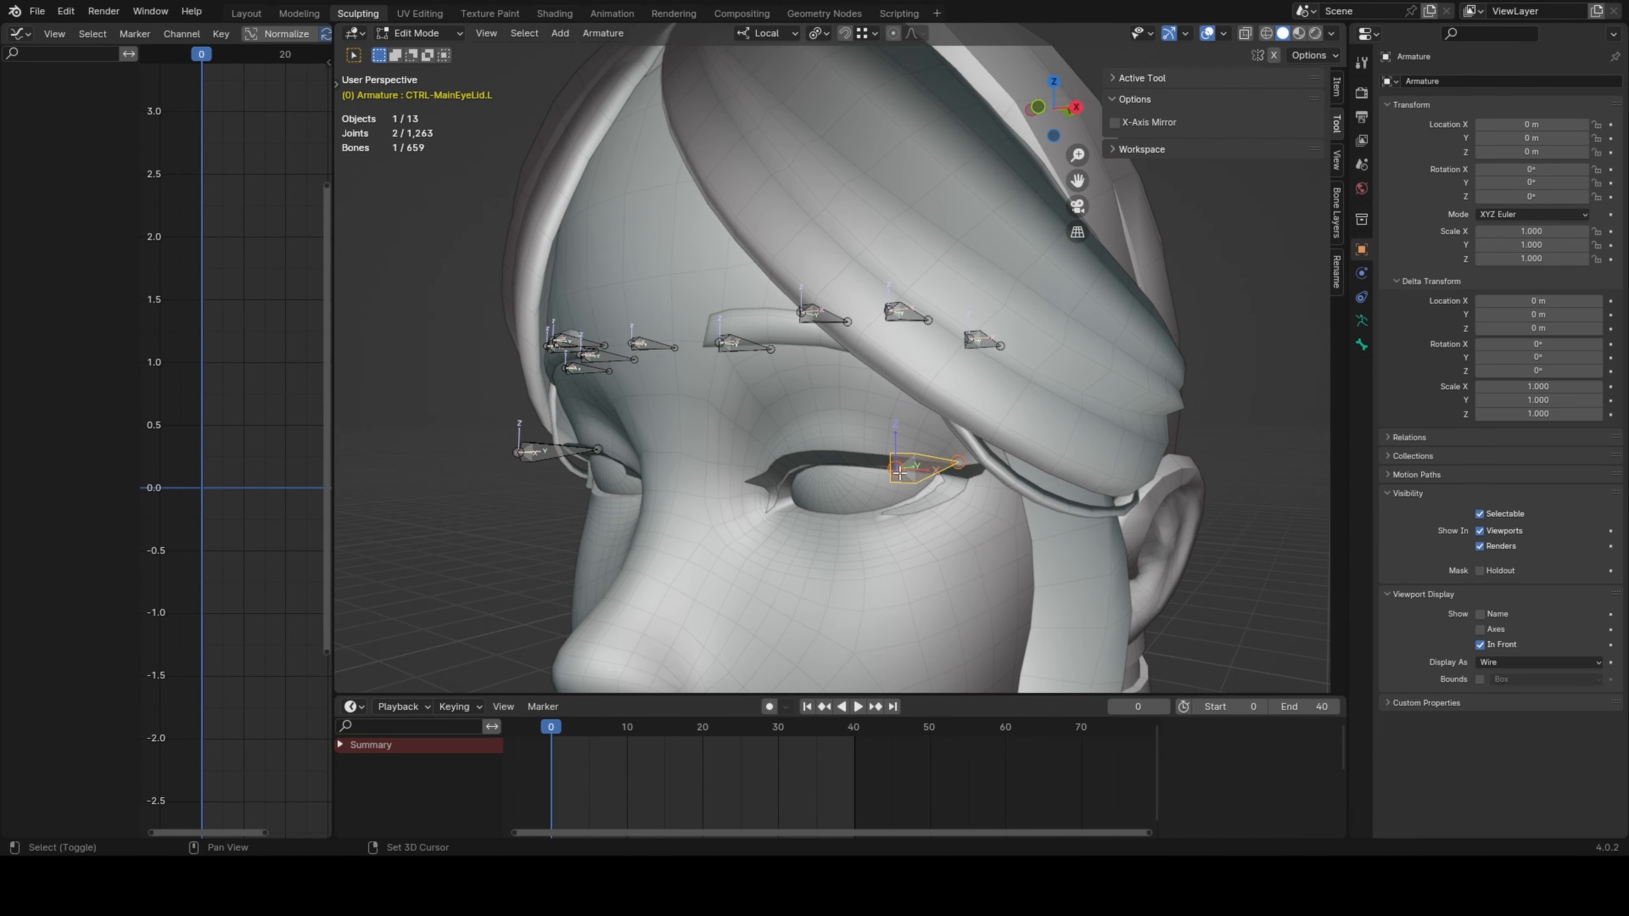
Duplicate the CTRL-MainEyeLid.L bone and move the copy up to the left eyebrow
key("shift+d")
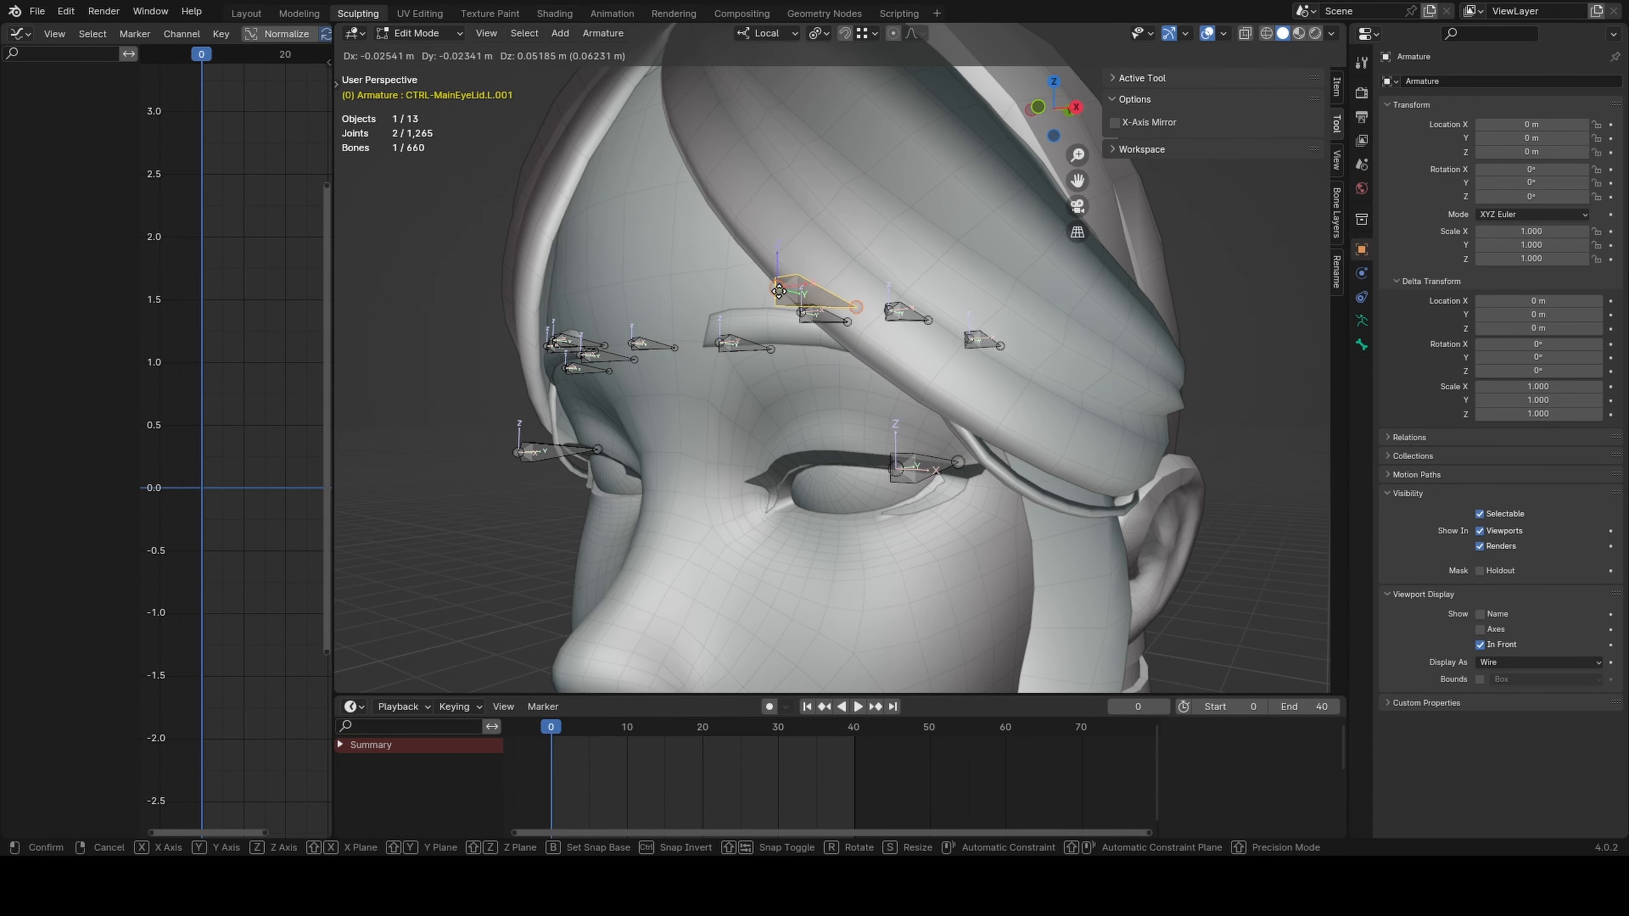
Add an Action constraint to TGT-EyeBrow-01.L with the Armature's CTRL-MainEyeBrow.L bone as its target
left_click(1479, 82)
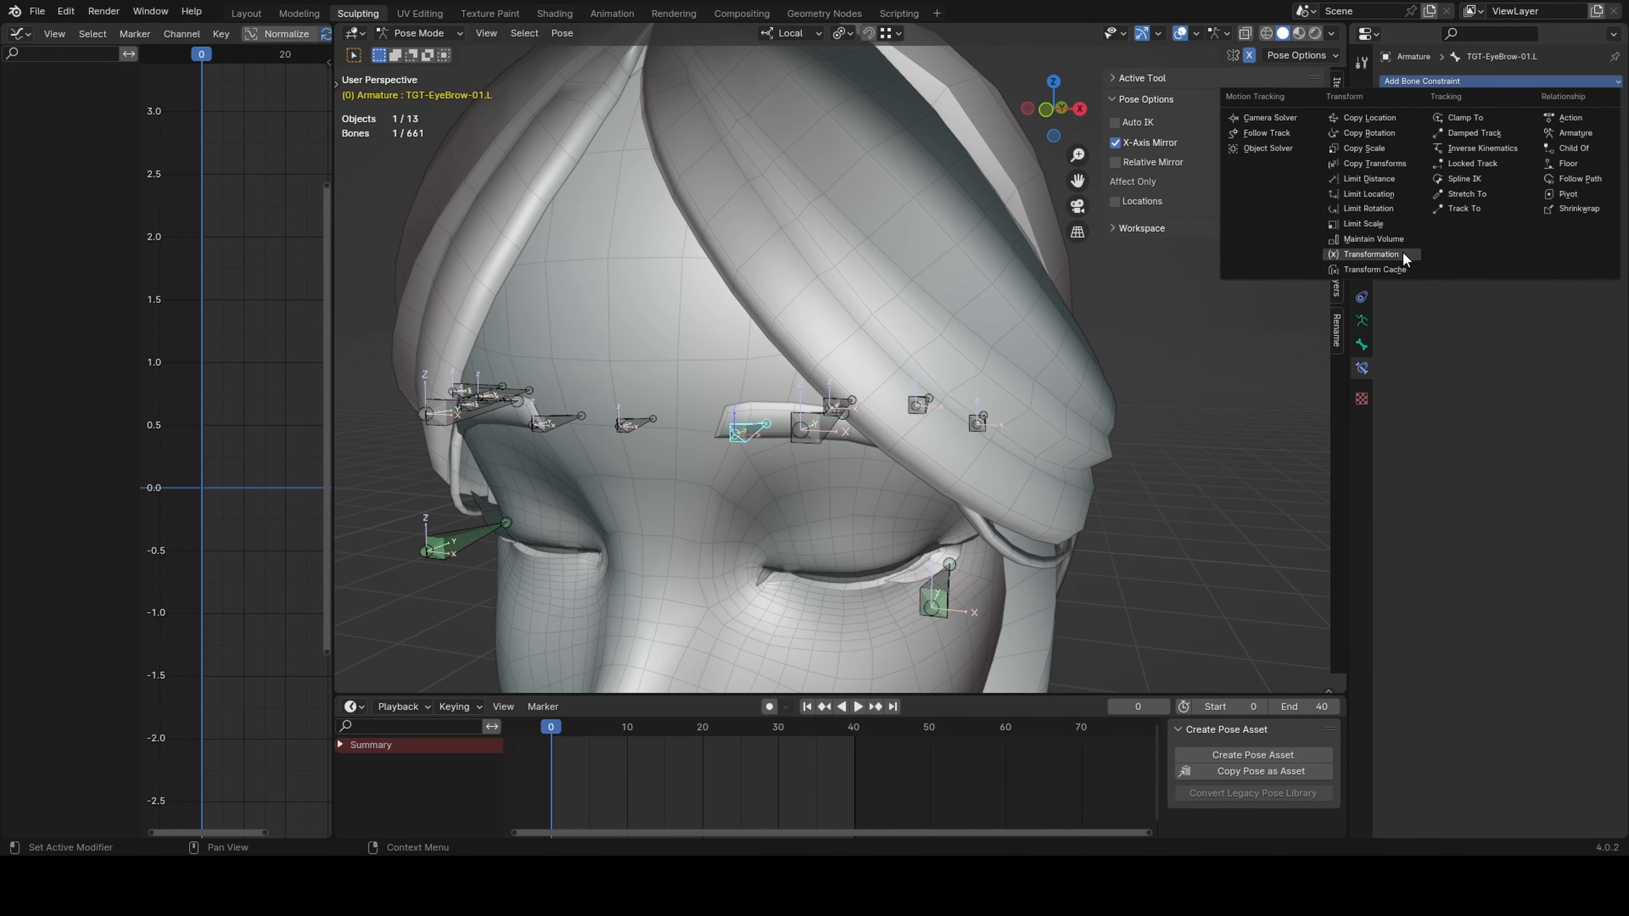
left_click(1570, 117)
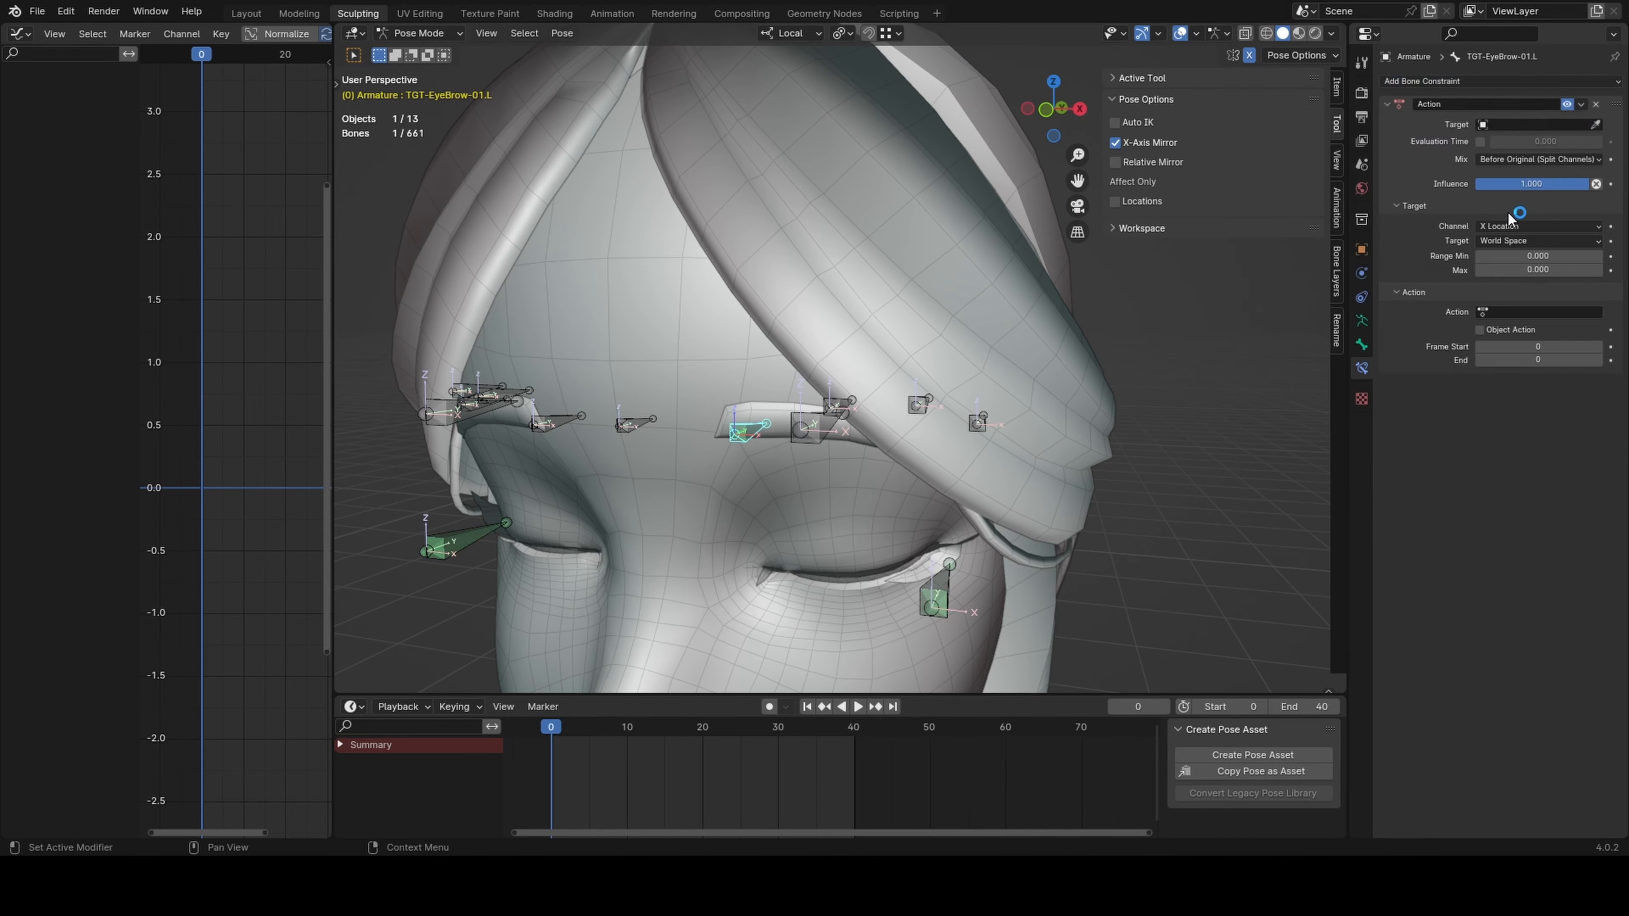
left_click(1536, 124)
left_click(1520, 148)
left_click(1508, 140)
type("CTRL-Main")
left_click(1509, 188)
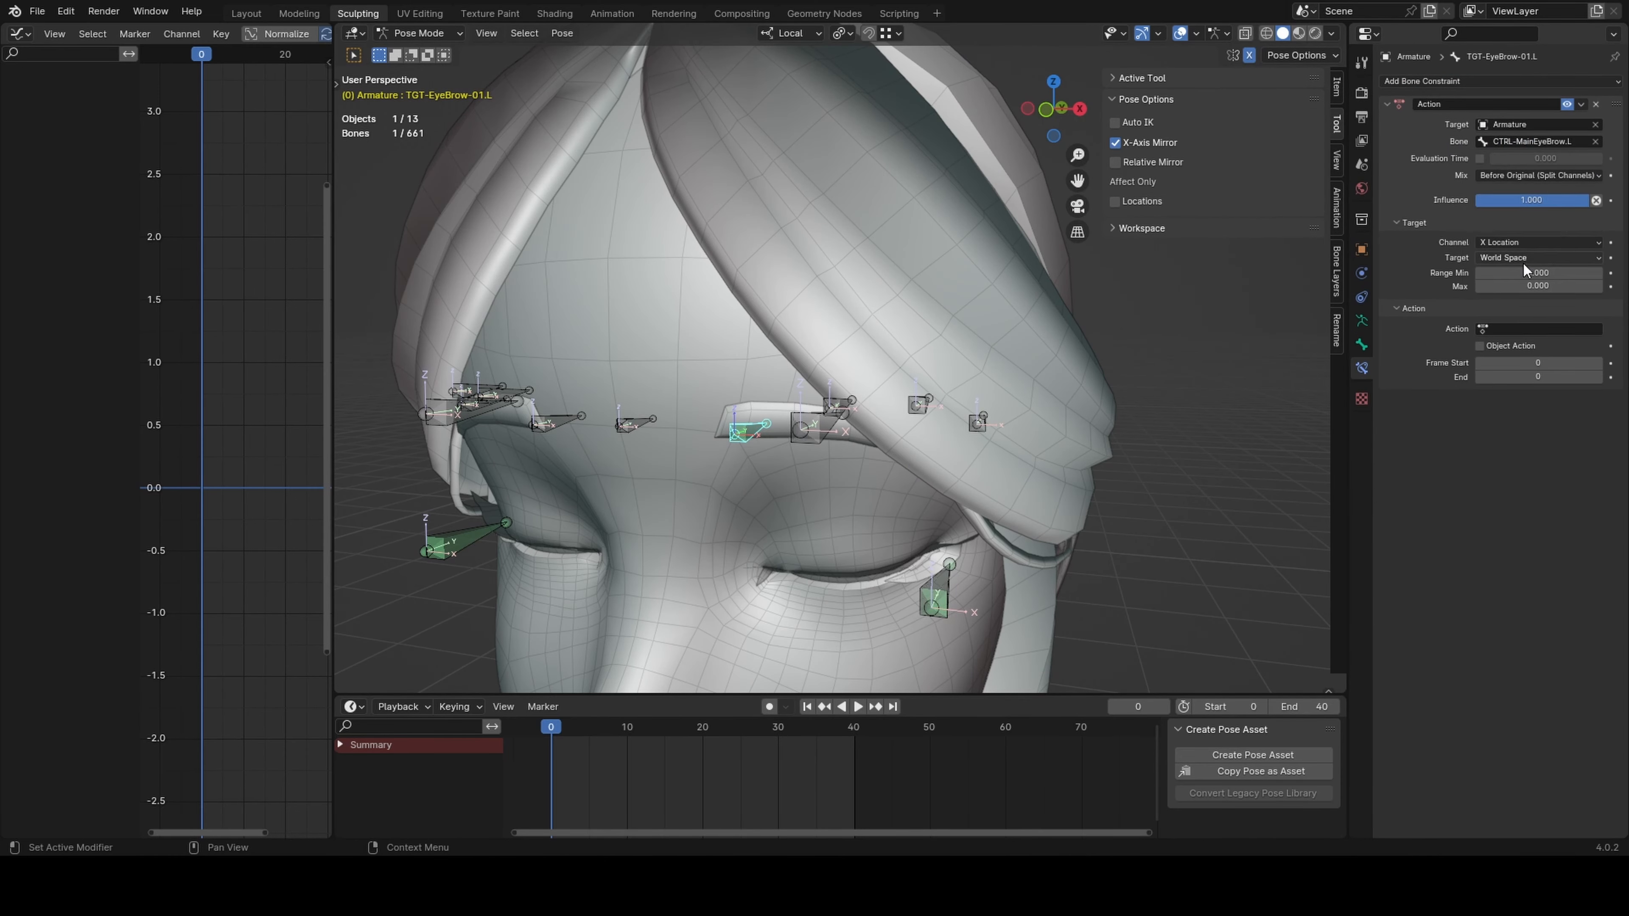
Configure the Action constraint with Z Location in Local Space, range maximum -0.040, and action 07-EyeBrowDown ending at frame 10
left_click(1539, 241)
left_click(1543, 302)
left_click(1522, 327)
left_click(1528, 429)
left_click(1542, 378)
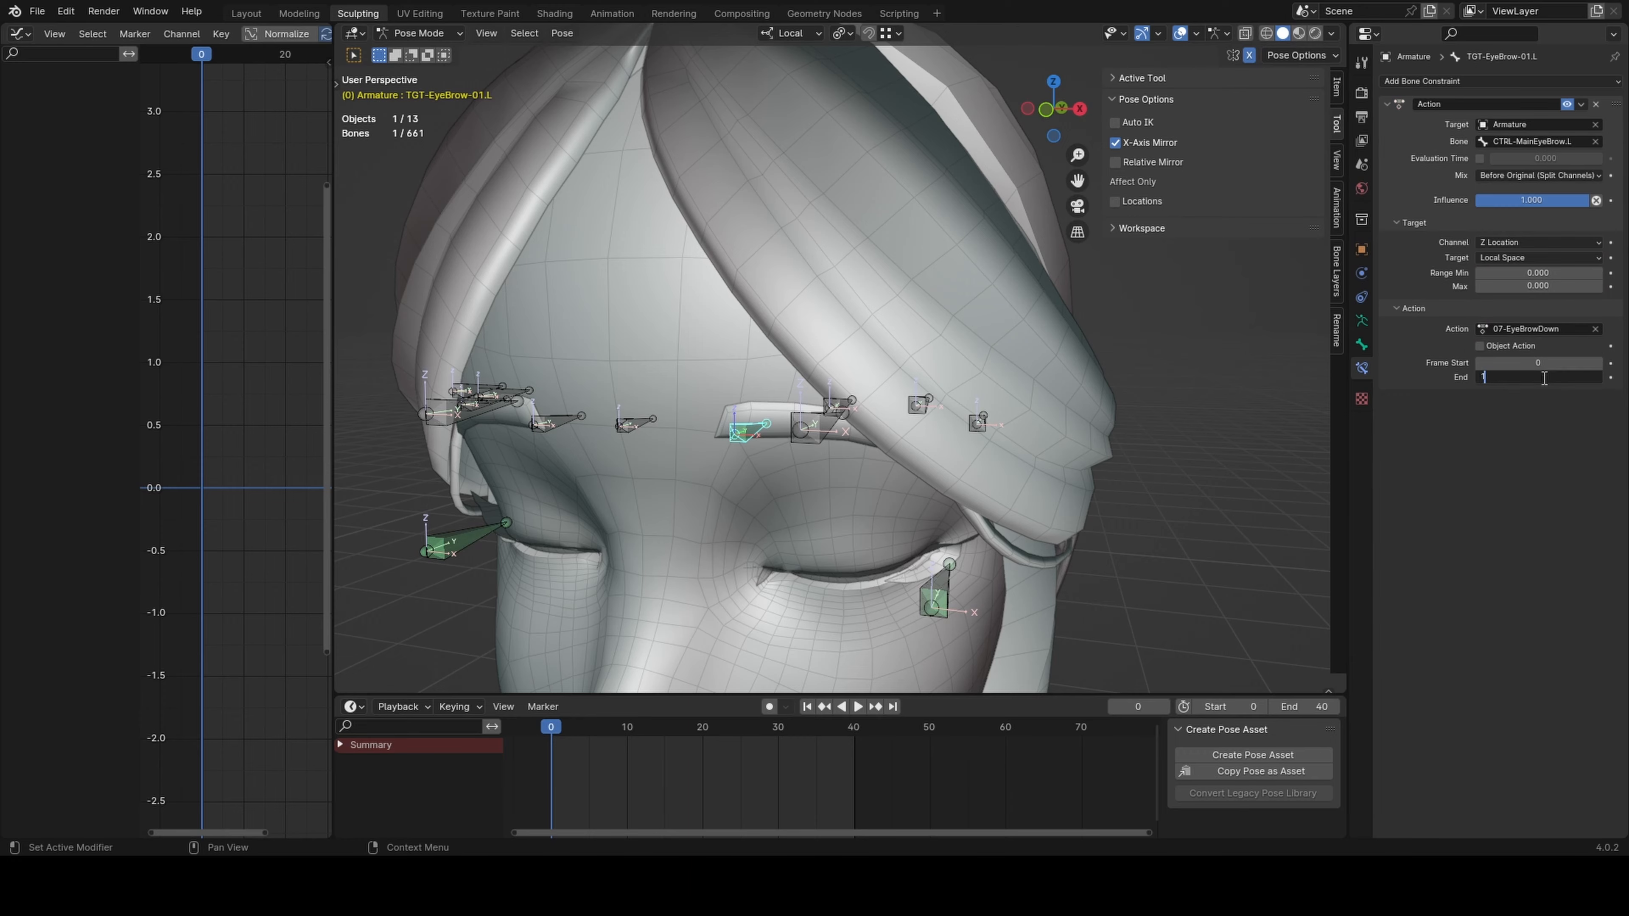
type("10")
key("Return")
mouse_move(789, 410)
middle_mouse_down()
mouse_move(860, 453)
mouse_move(796, 408)
middle_mouse_up()
scroll(795, 407, "down", 1)
left_click_drag(1541, 286, 1507, 286)
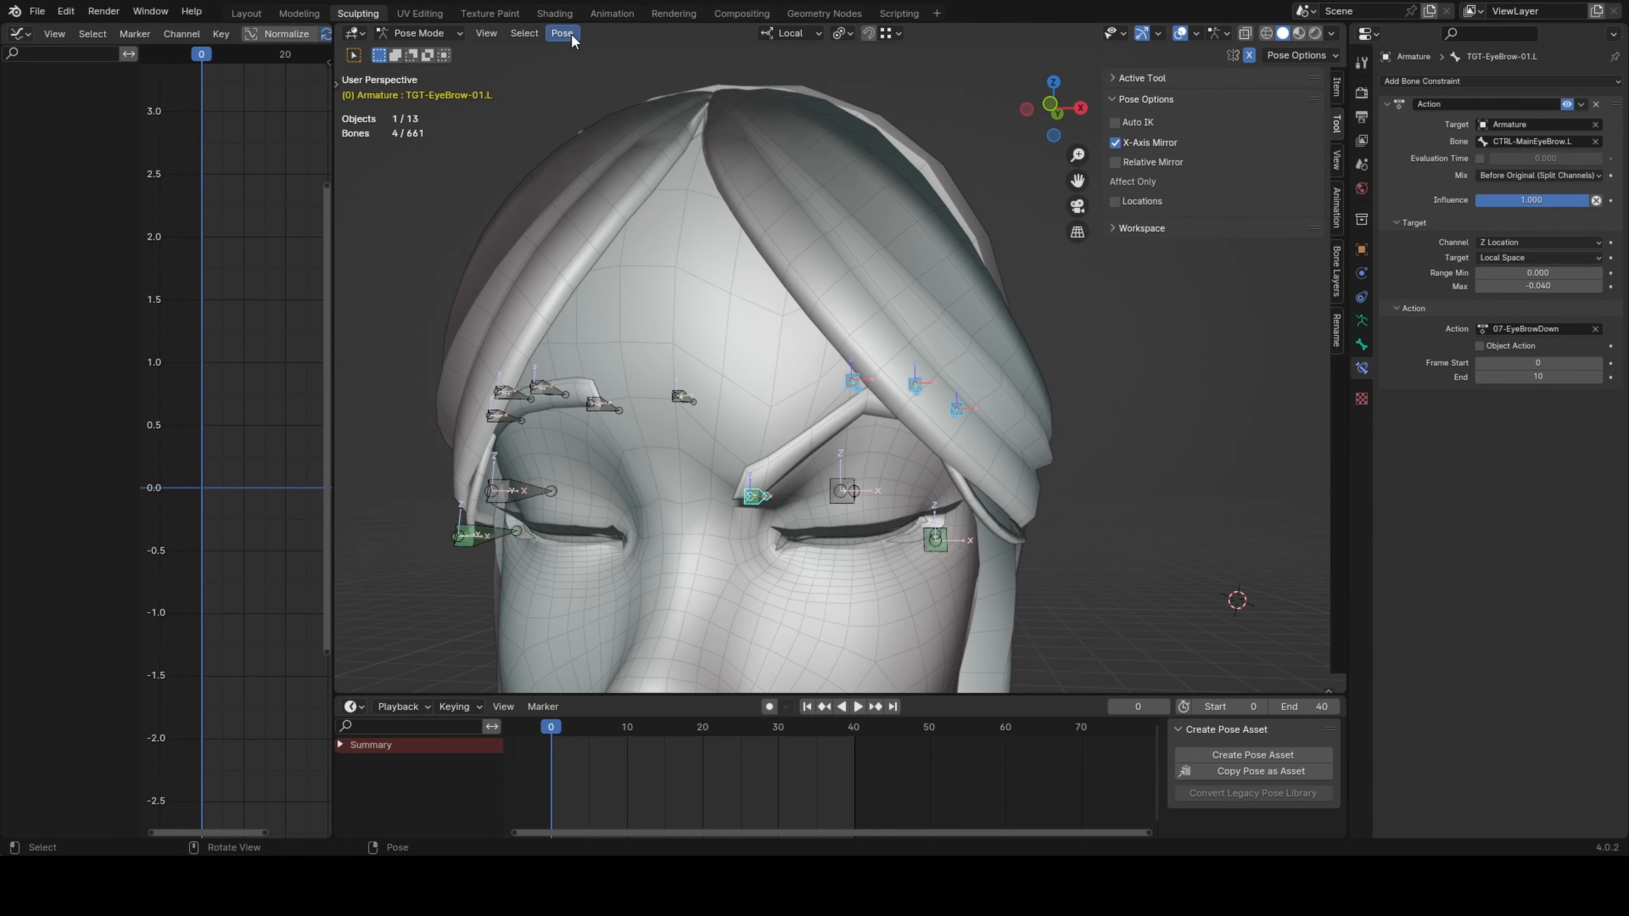
Copy the constraint from TGT-EyeBrow-01.L to the other selected left eyebrow bones
left_click(567, 35)
mouse_move(711, 338)
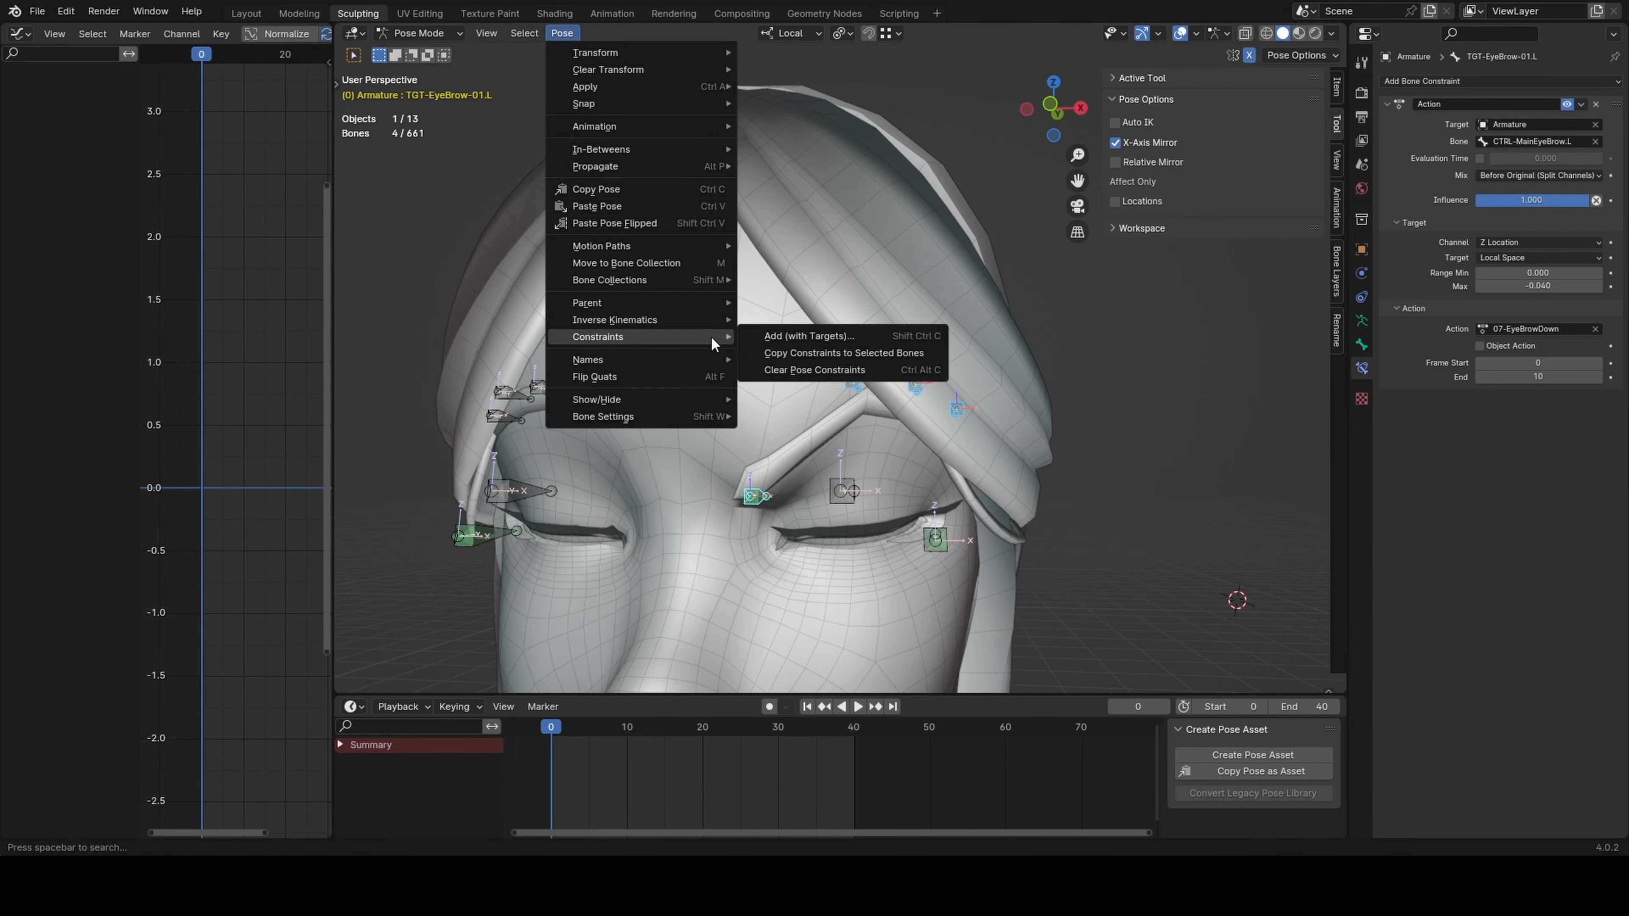
left_click(813, 354)
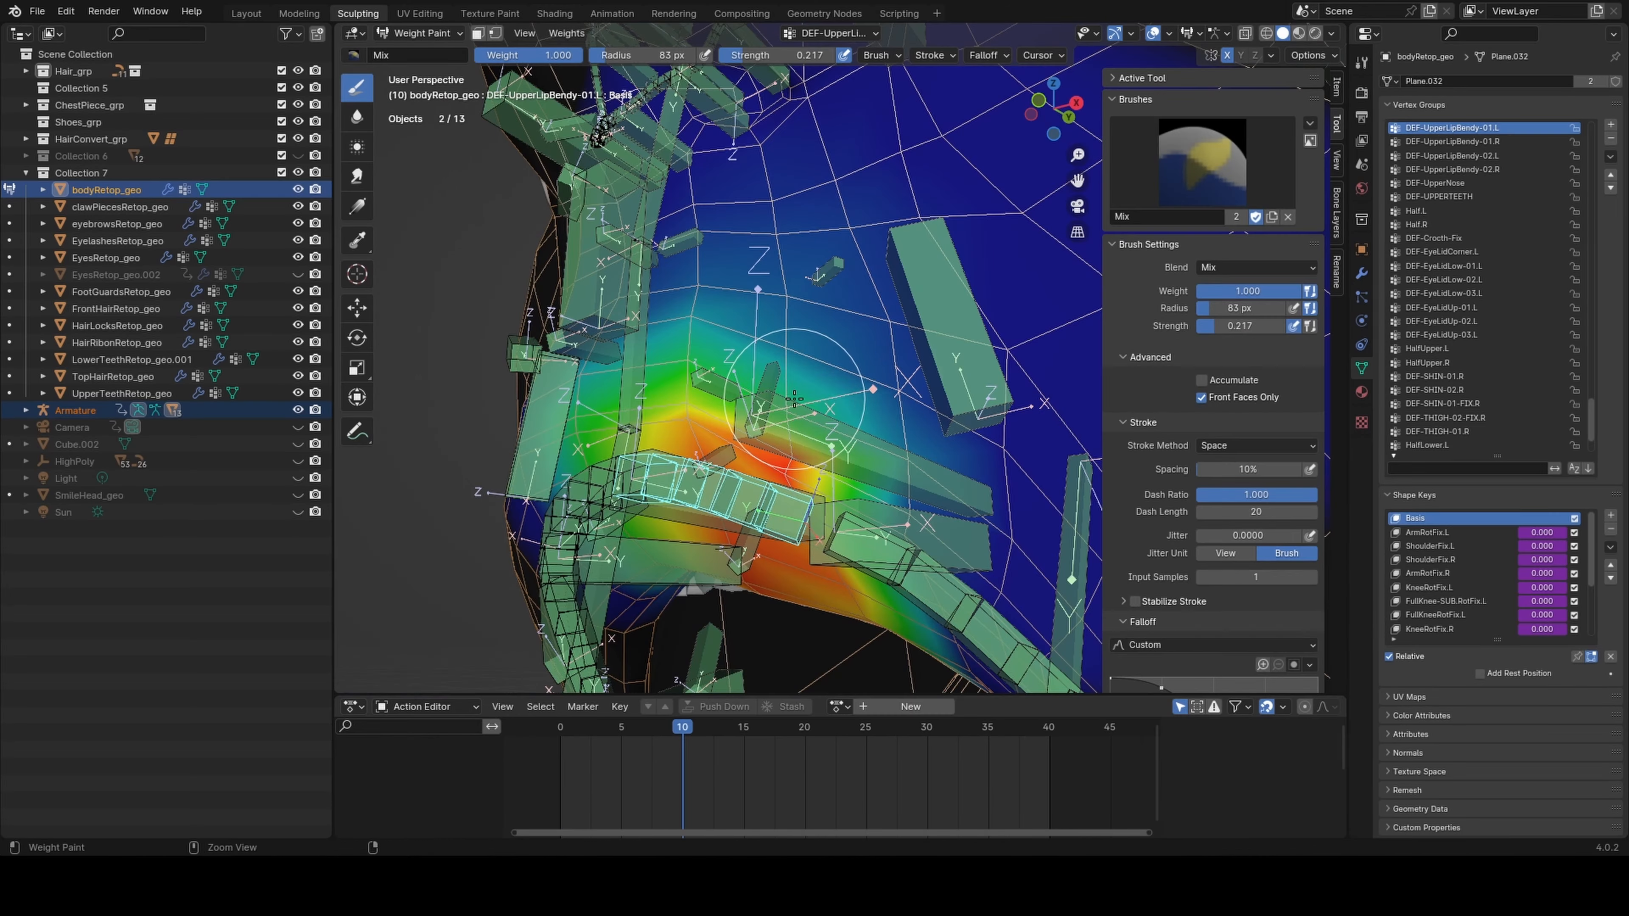
Blur the DEF-UpperMouth.L weights beside the nose, then smooth the weights of the central upper-mouth bone
left_click(780, 414, "ctrl")
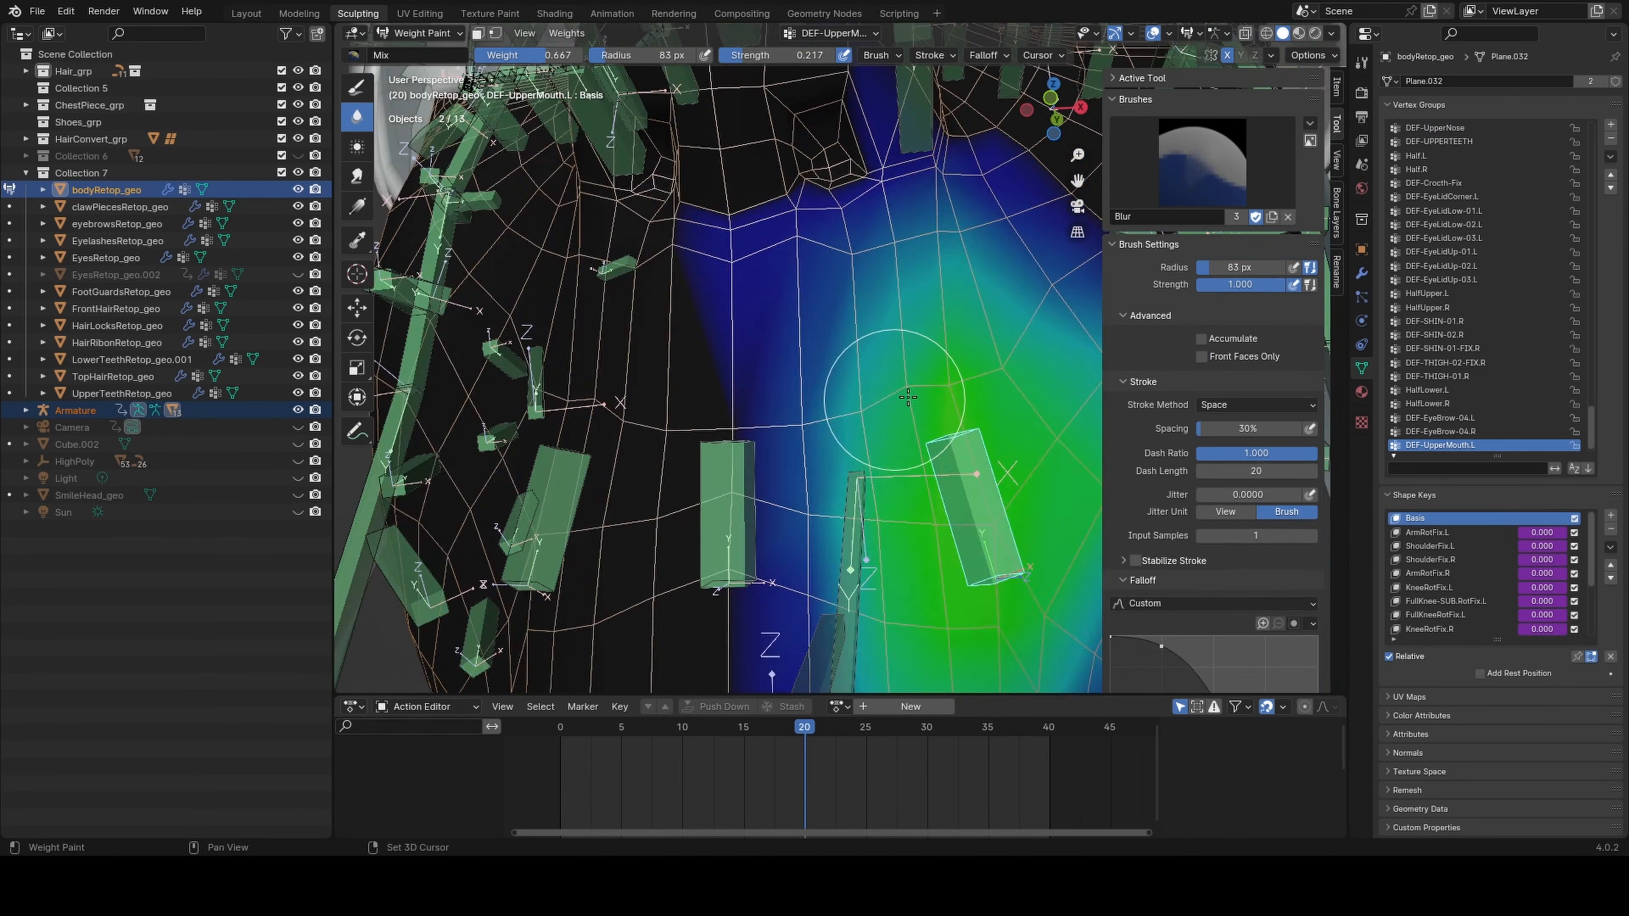
mouse_move(907, 398)
left_mouse_down()
mouse_move(999, 364)
mouse_move(807, 400)
mouse_move(996, 360)
left_mouse_up()
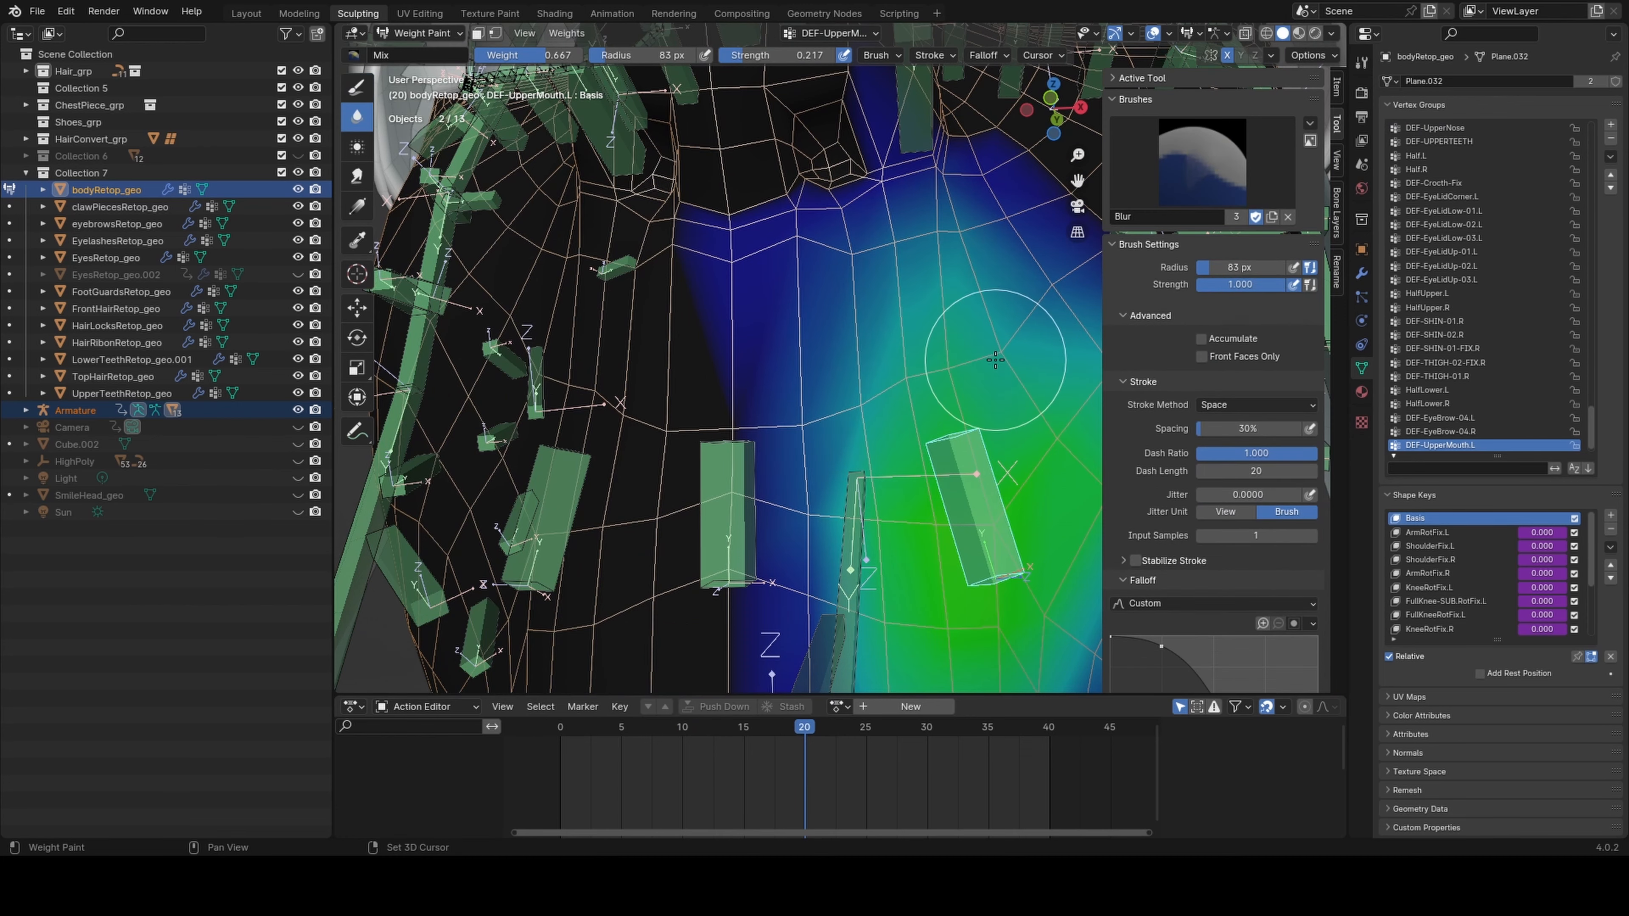
left_click(728, 507, "ctrl")
left_click_drag(804, 277, 805, 283, "shift")
left_click_drag(805, 283, 803, 295, "shift")
Scrub the timeline to check the mouth deformation and the 09-LipsWide pose
mouse_move(574, 730)
left_mouse_down()
mouse_move(963, 685)
mouse_move(893, 689)
left_mouse_up()
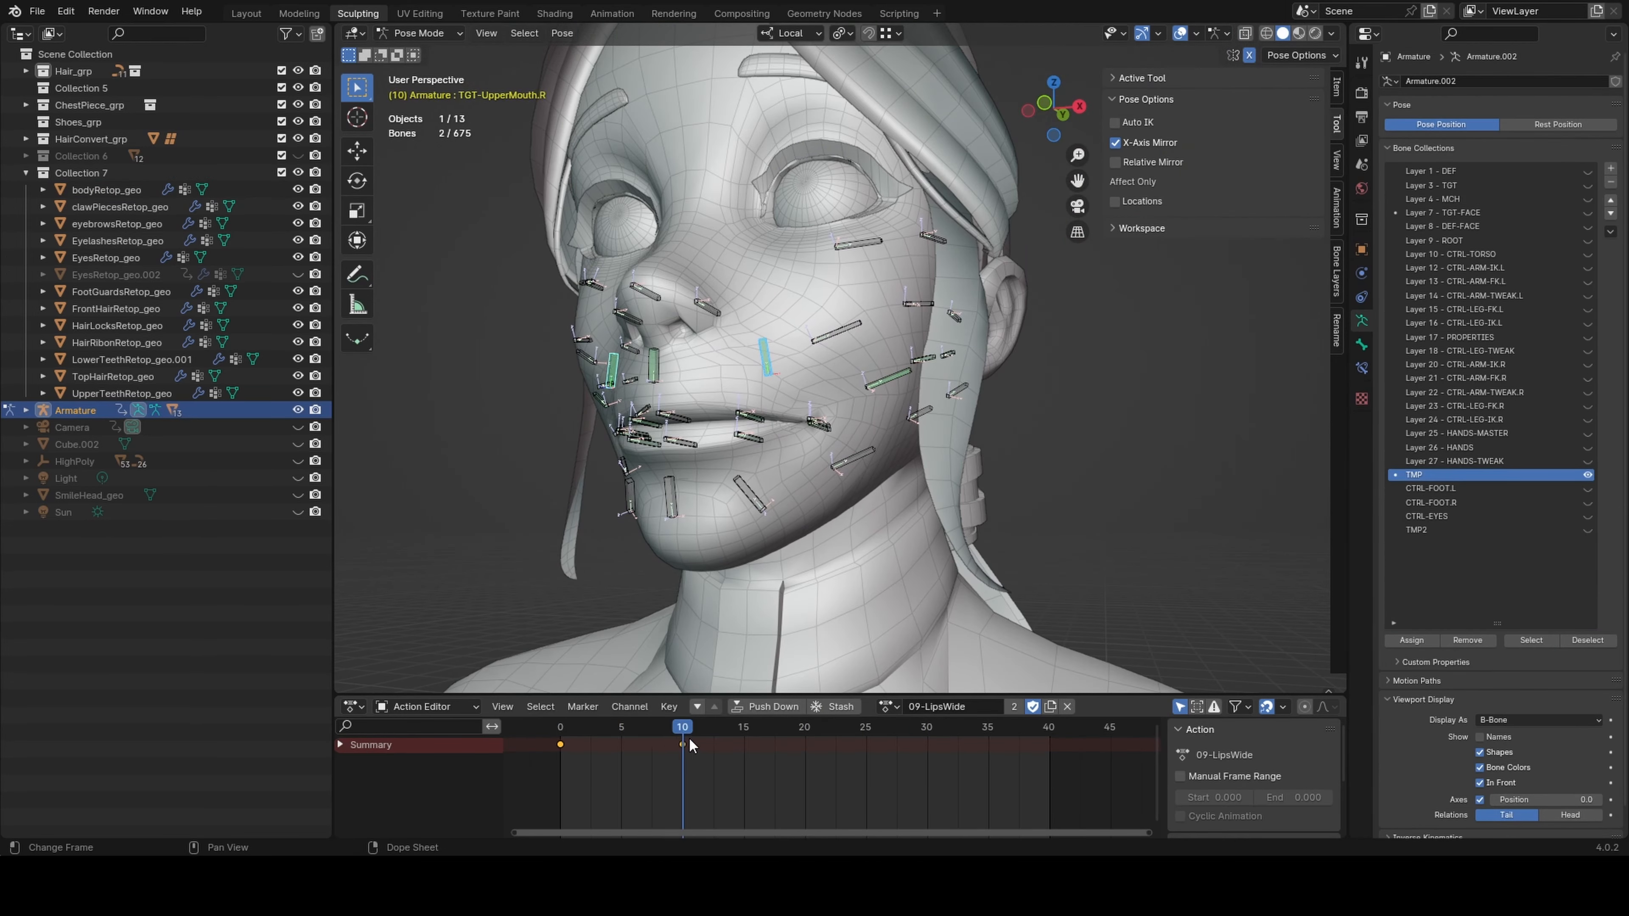
mouse_move(689, 737)
left_mouse_down()
mouse_move(601, 746)
mouse_move(687, 751)
left_mouse_up()
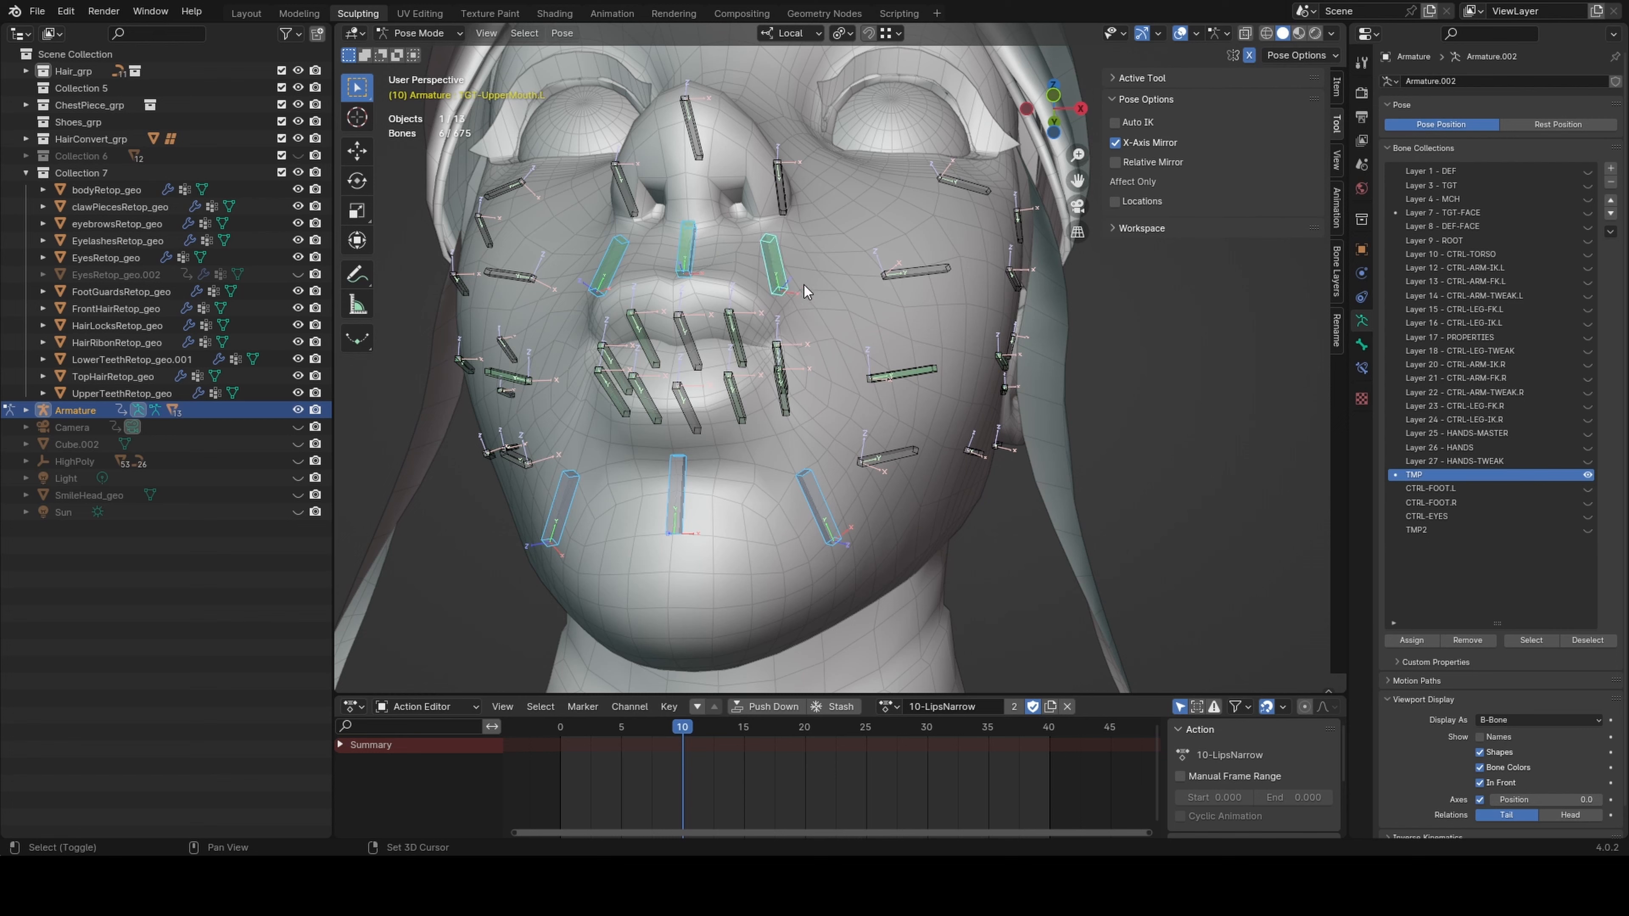
Keyframe the selected upper and lower mouth bones at frame 10 of the 10-LipsNarrow action, and scrub back to frame 0
key("i")
left_click(809, 277)
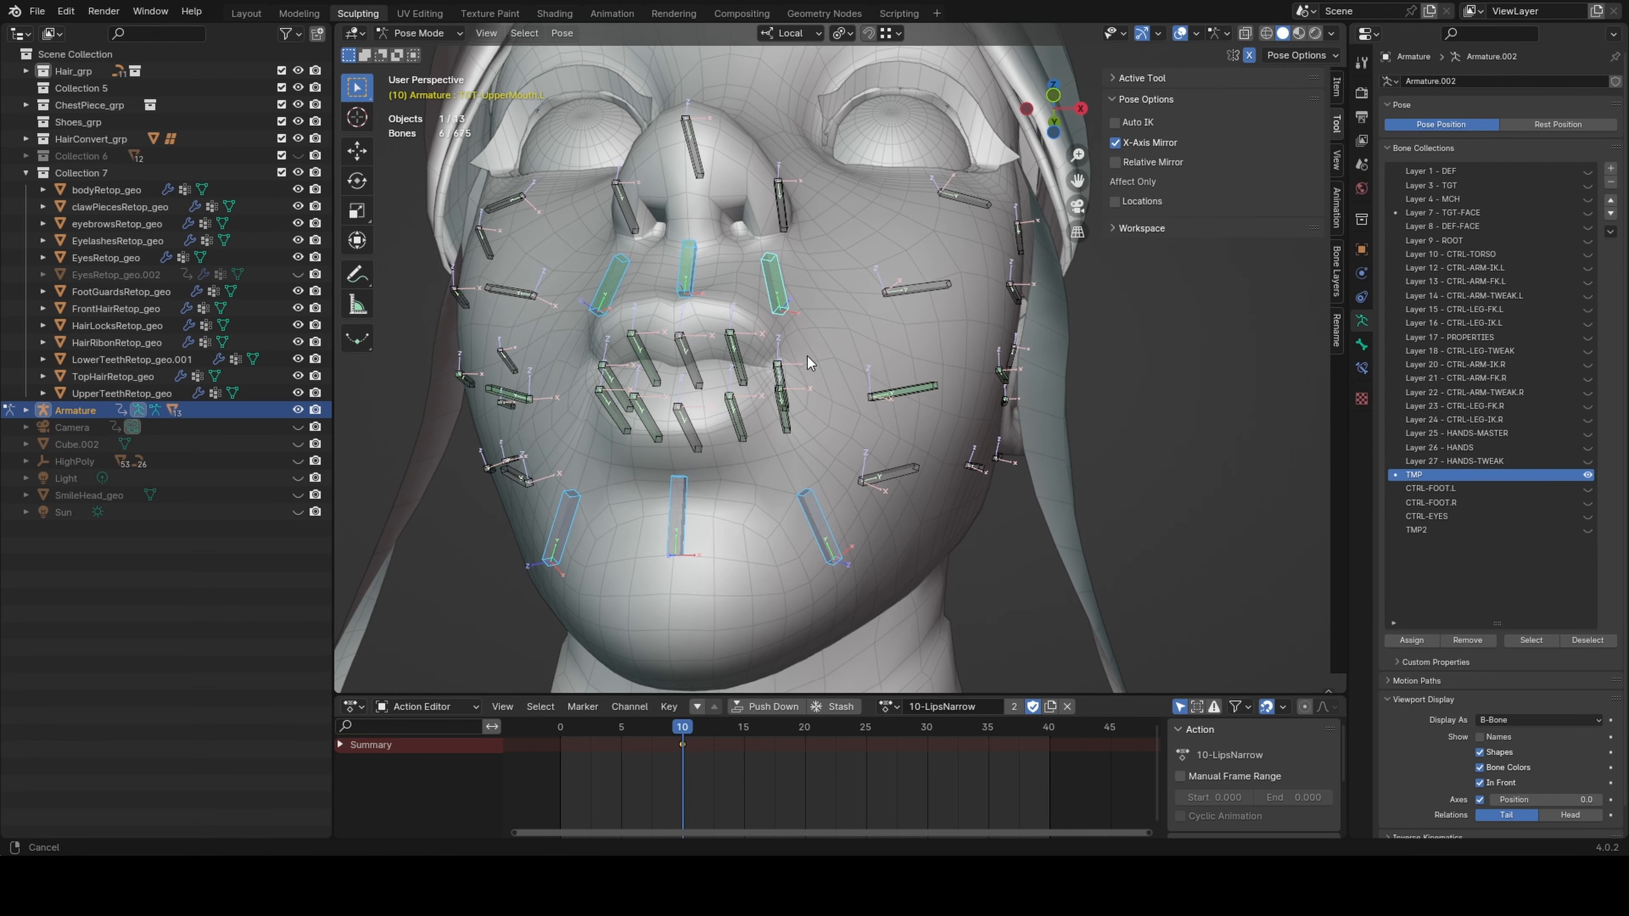
left_click_drag(648, 738, 559, 737)
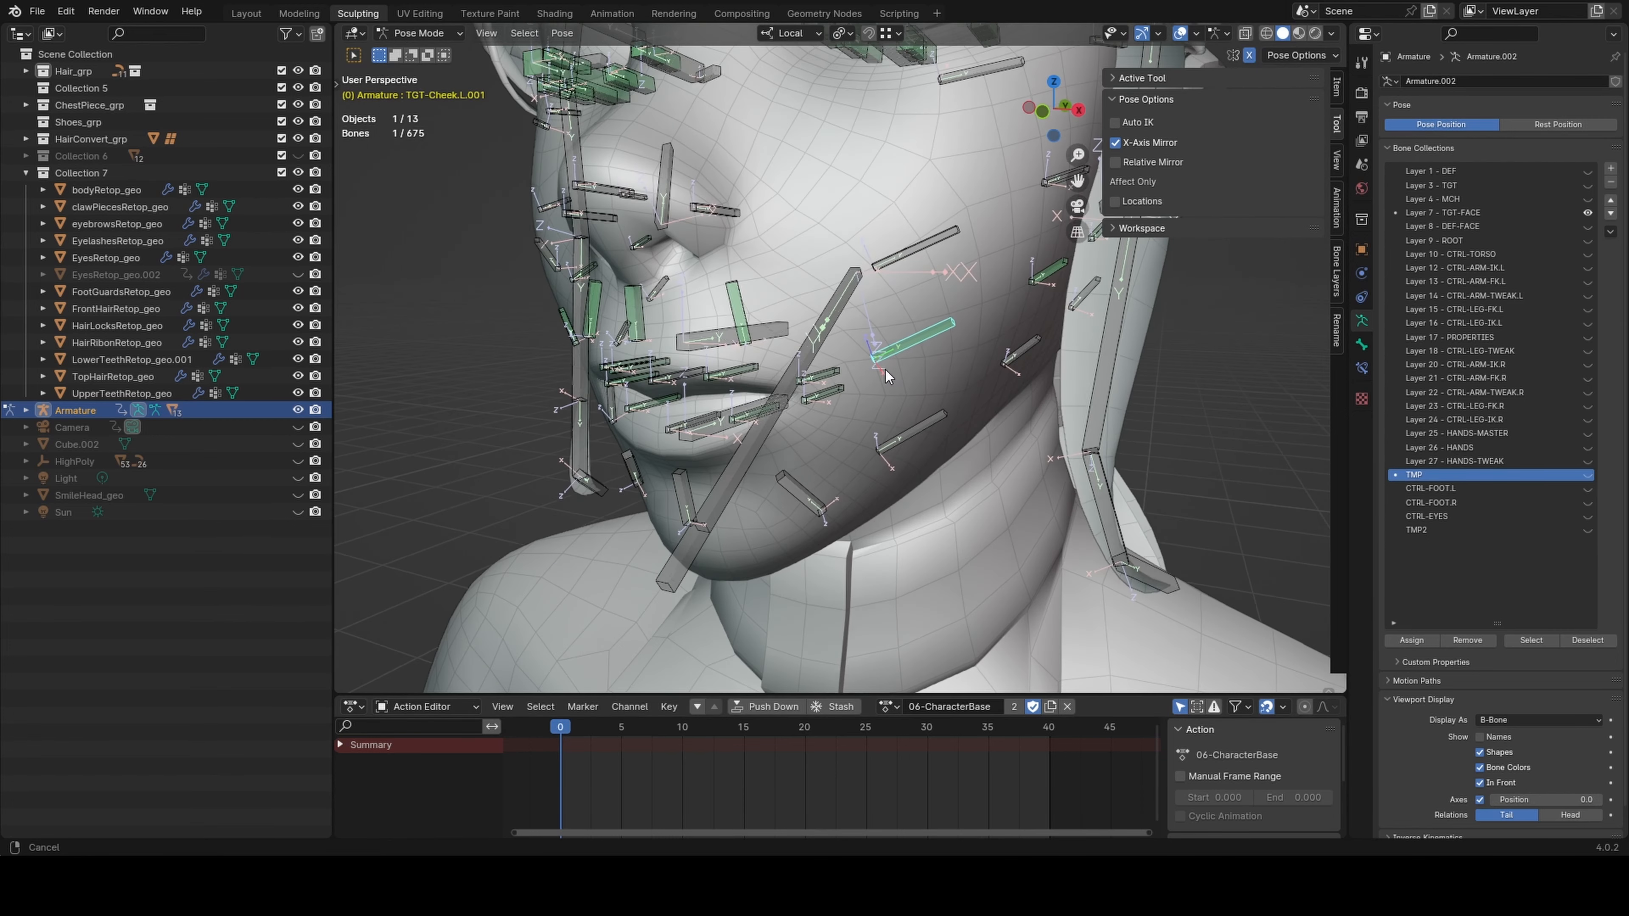
Duplicate the left cheek target bone in Edit Mode, offset the copy by about -0.014, -0.010 and -0.009 m, and adjust it along X
middle_click_drag(886, 369, 941, 345)
key("Tab")
scroll(887, 364, "up", 3)
key("shift+d")
left_click(836, 405)
key("g")
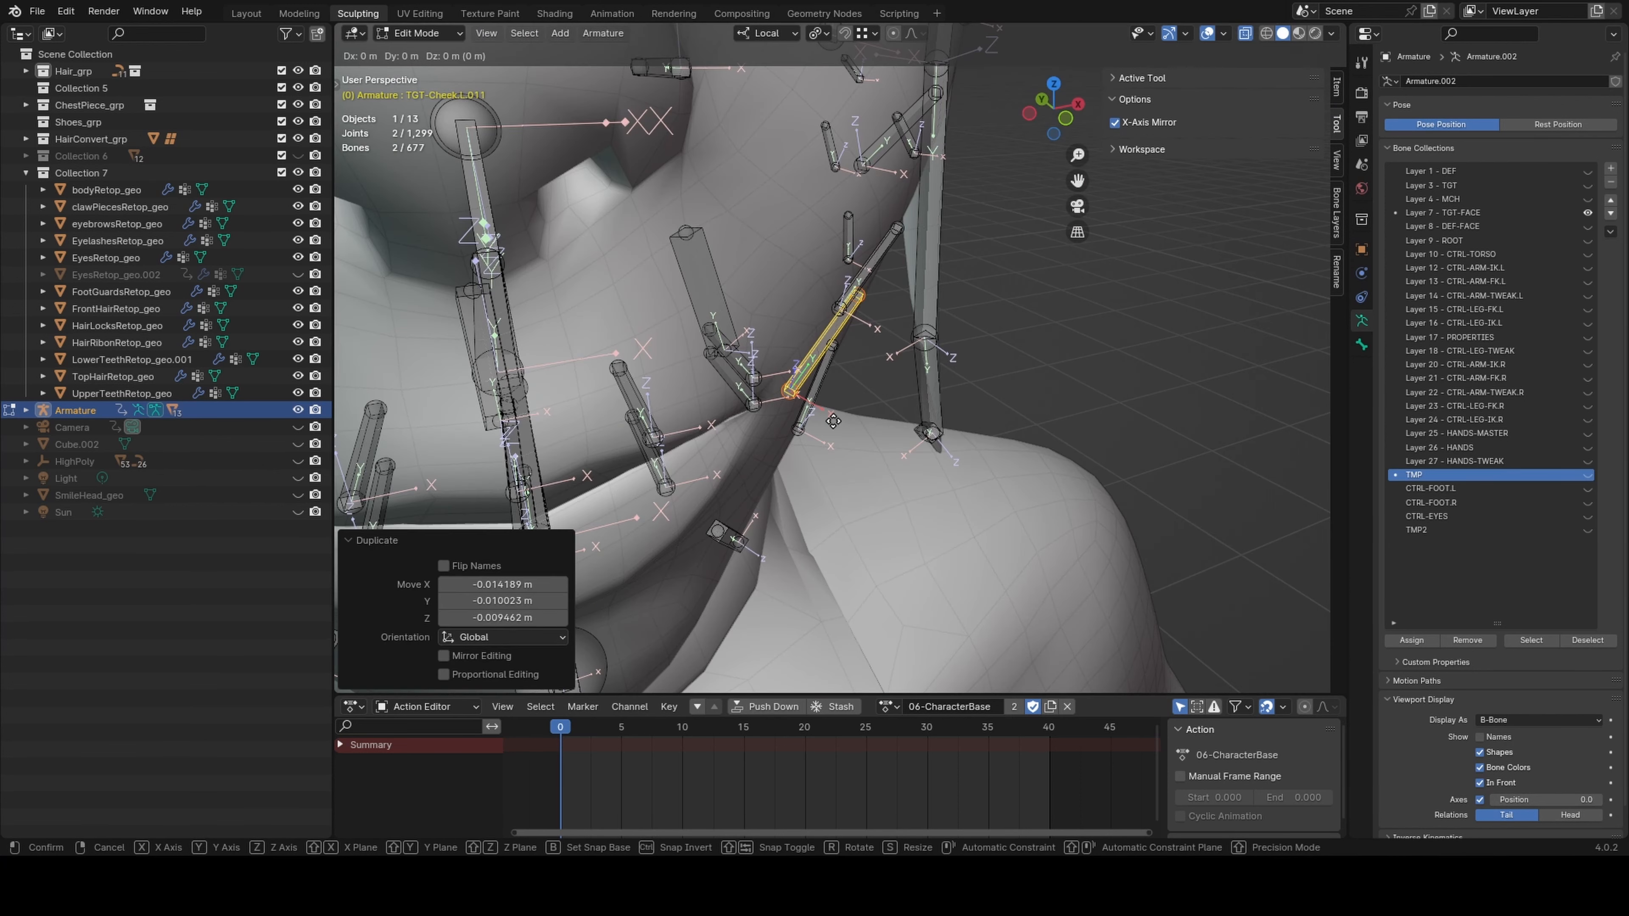
key("x")
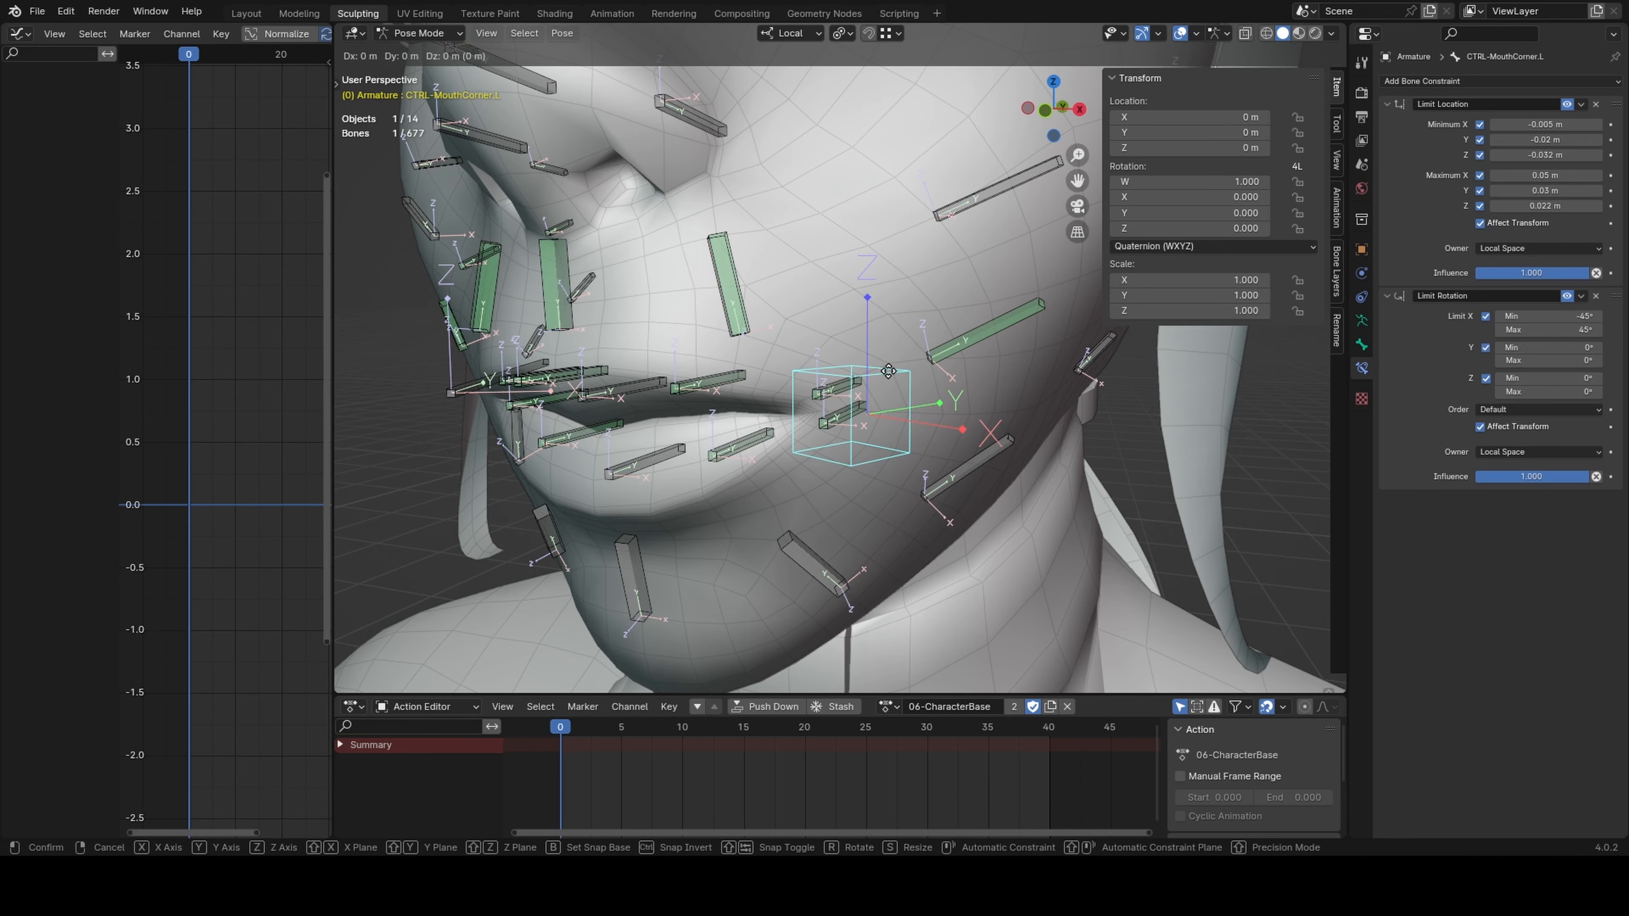
Lower the CTRL-MouthCorner.L control along its local Z axis
key("z")
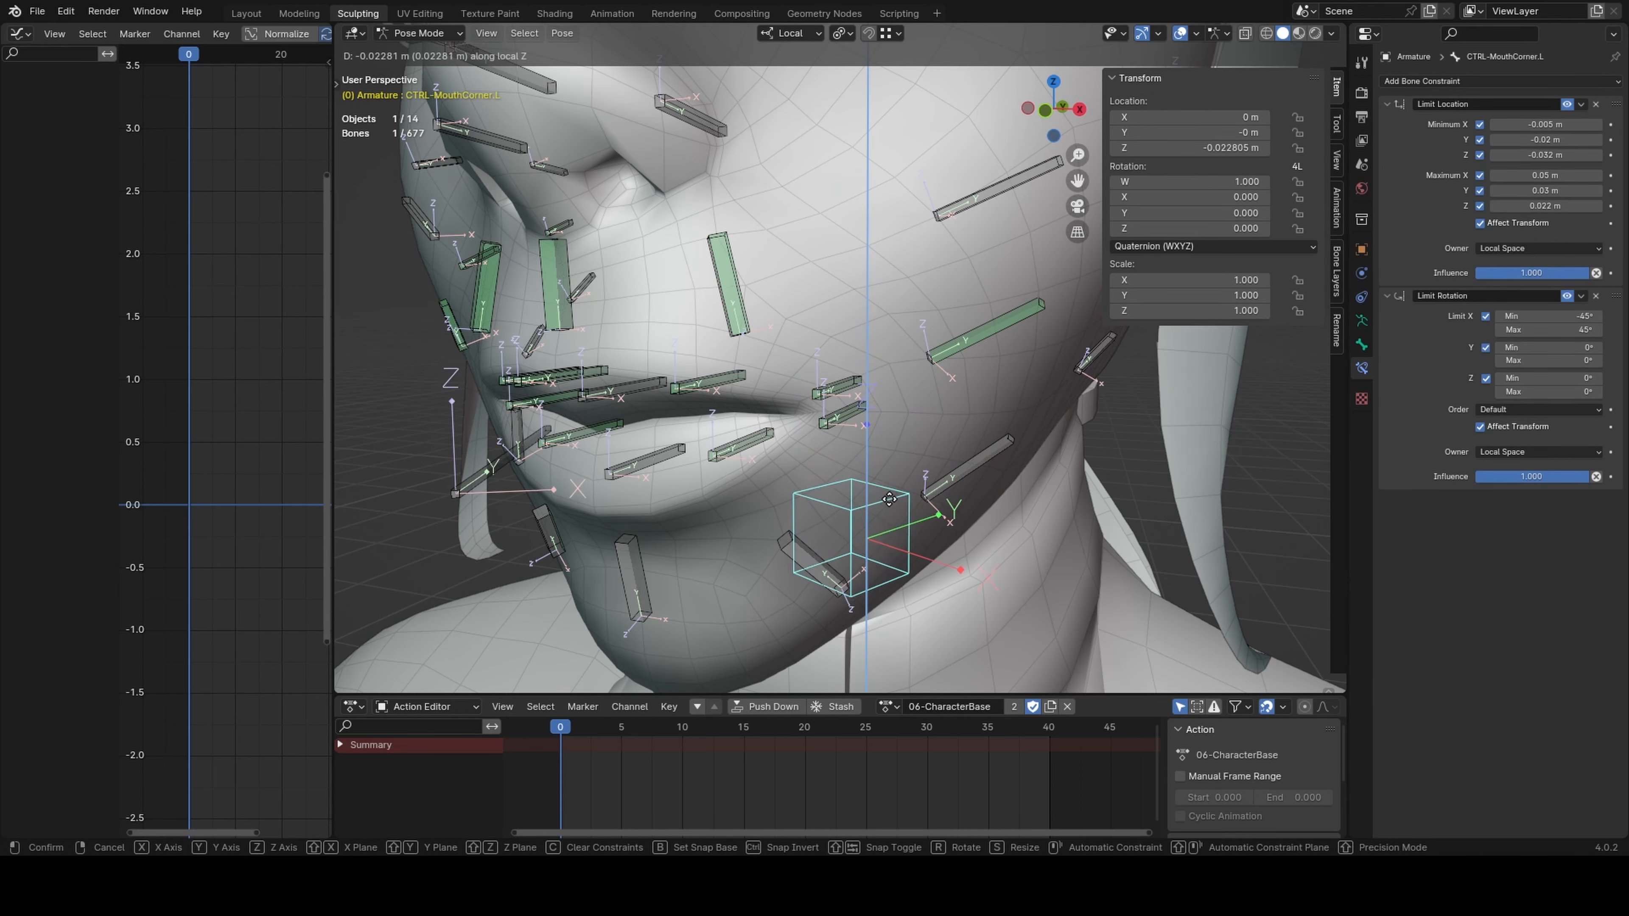
left_click(886, 566)
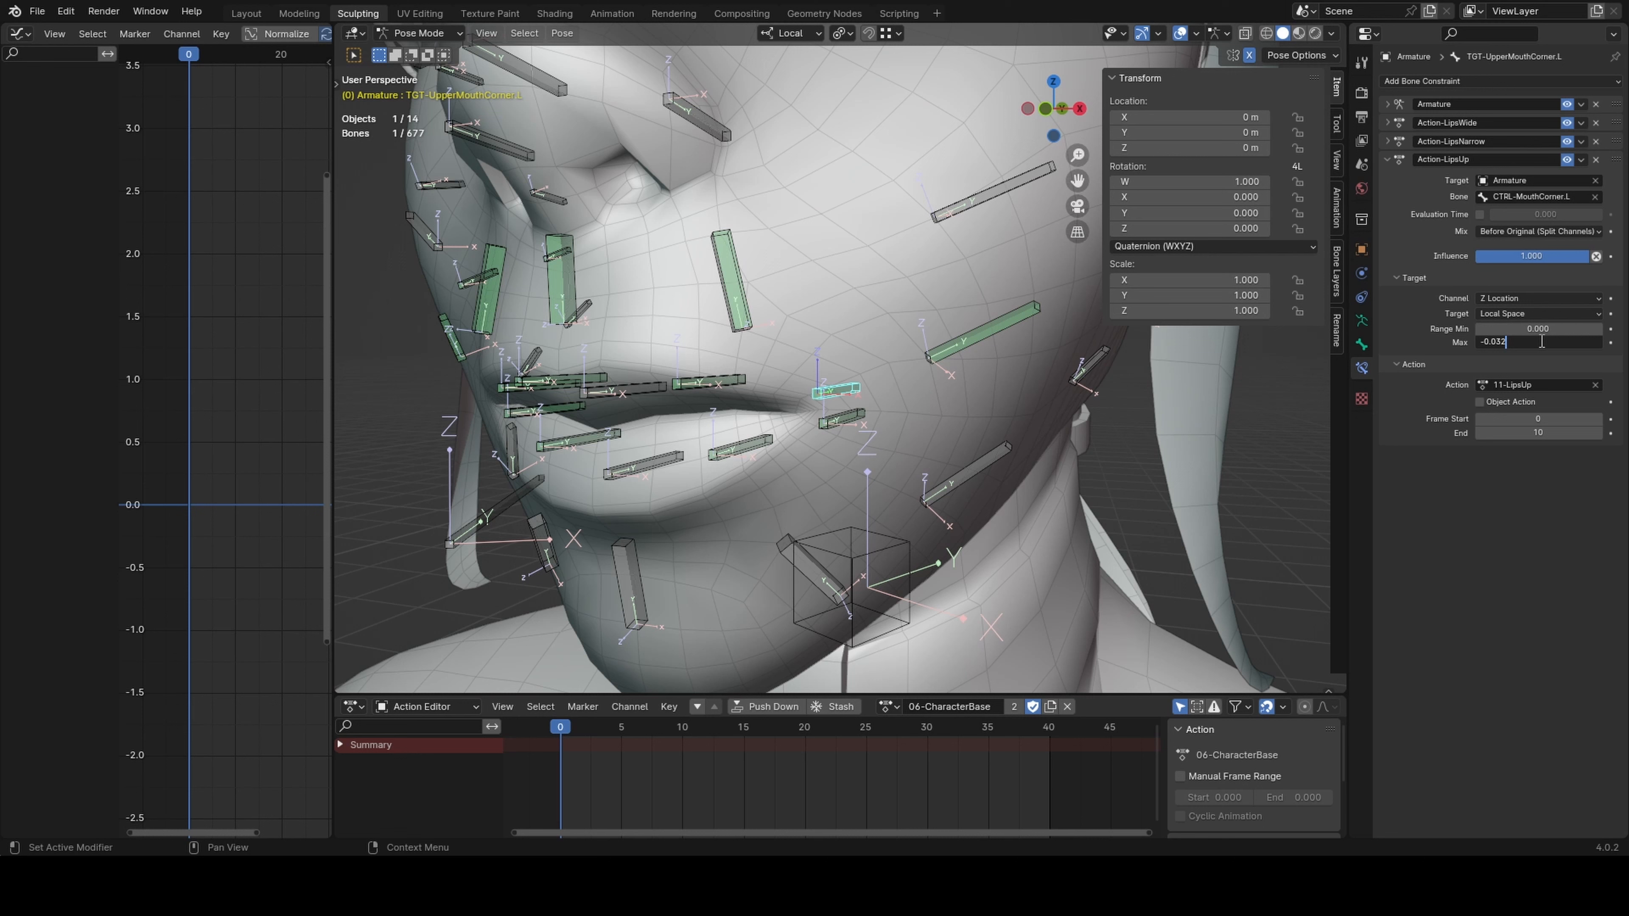
Set the range maximum of the Action-LipsUp constraint on TGT-UpperMouthCorner.L to 0.032 and reassign its action
key("ctrl+v")
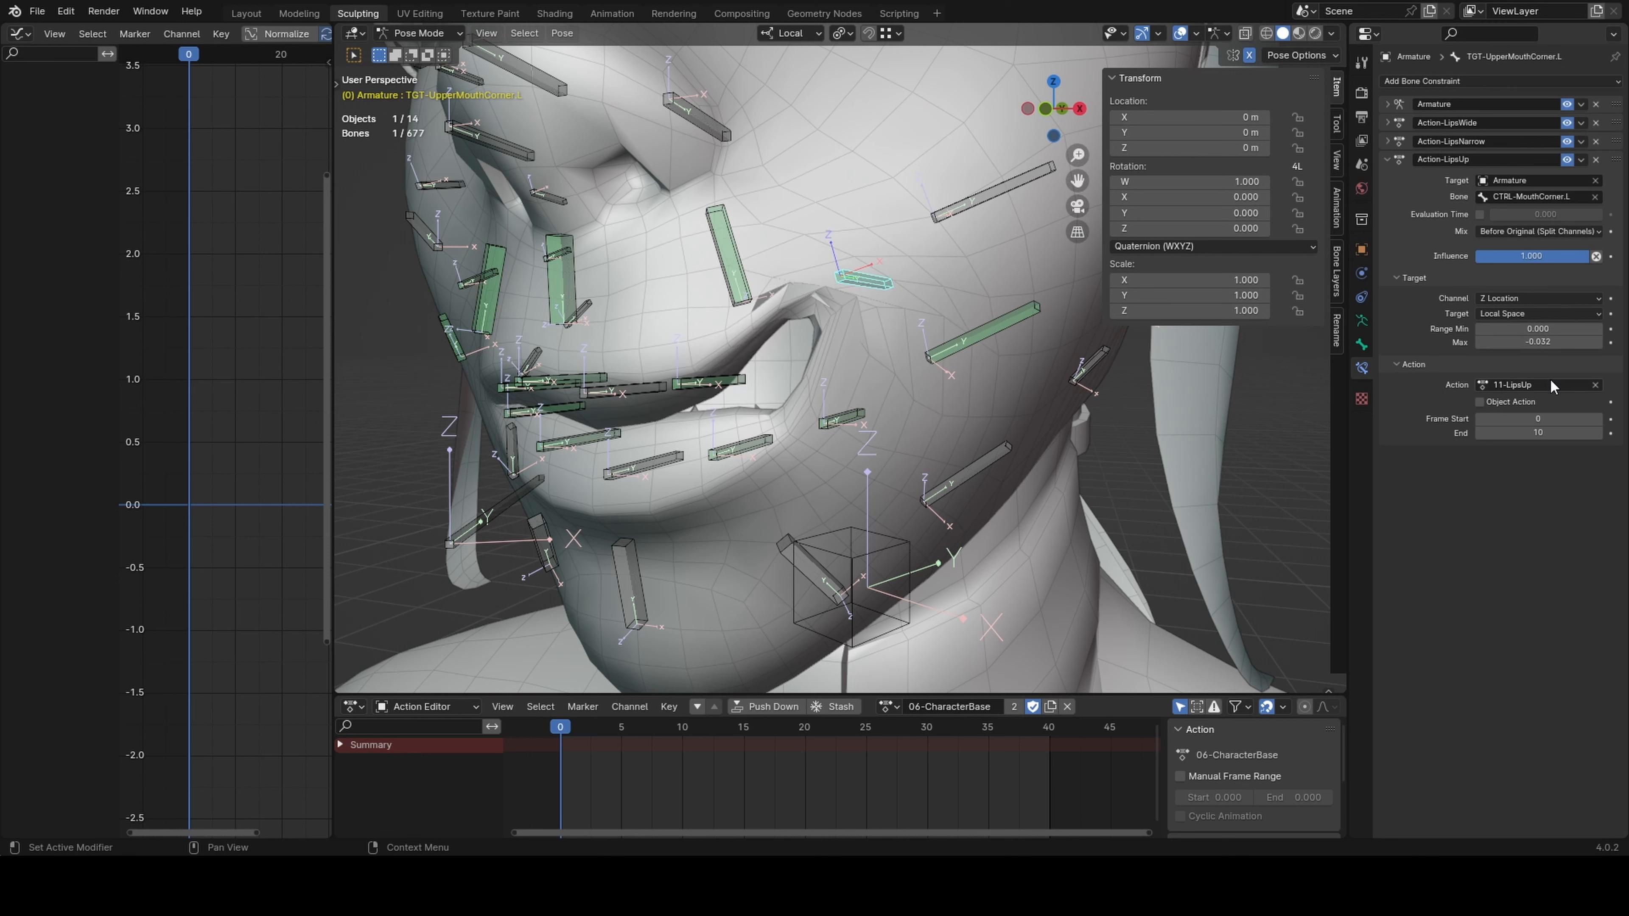
double_click(1533, 342)
key("Return")
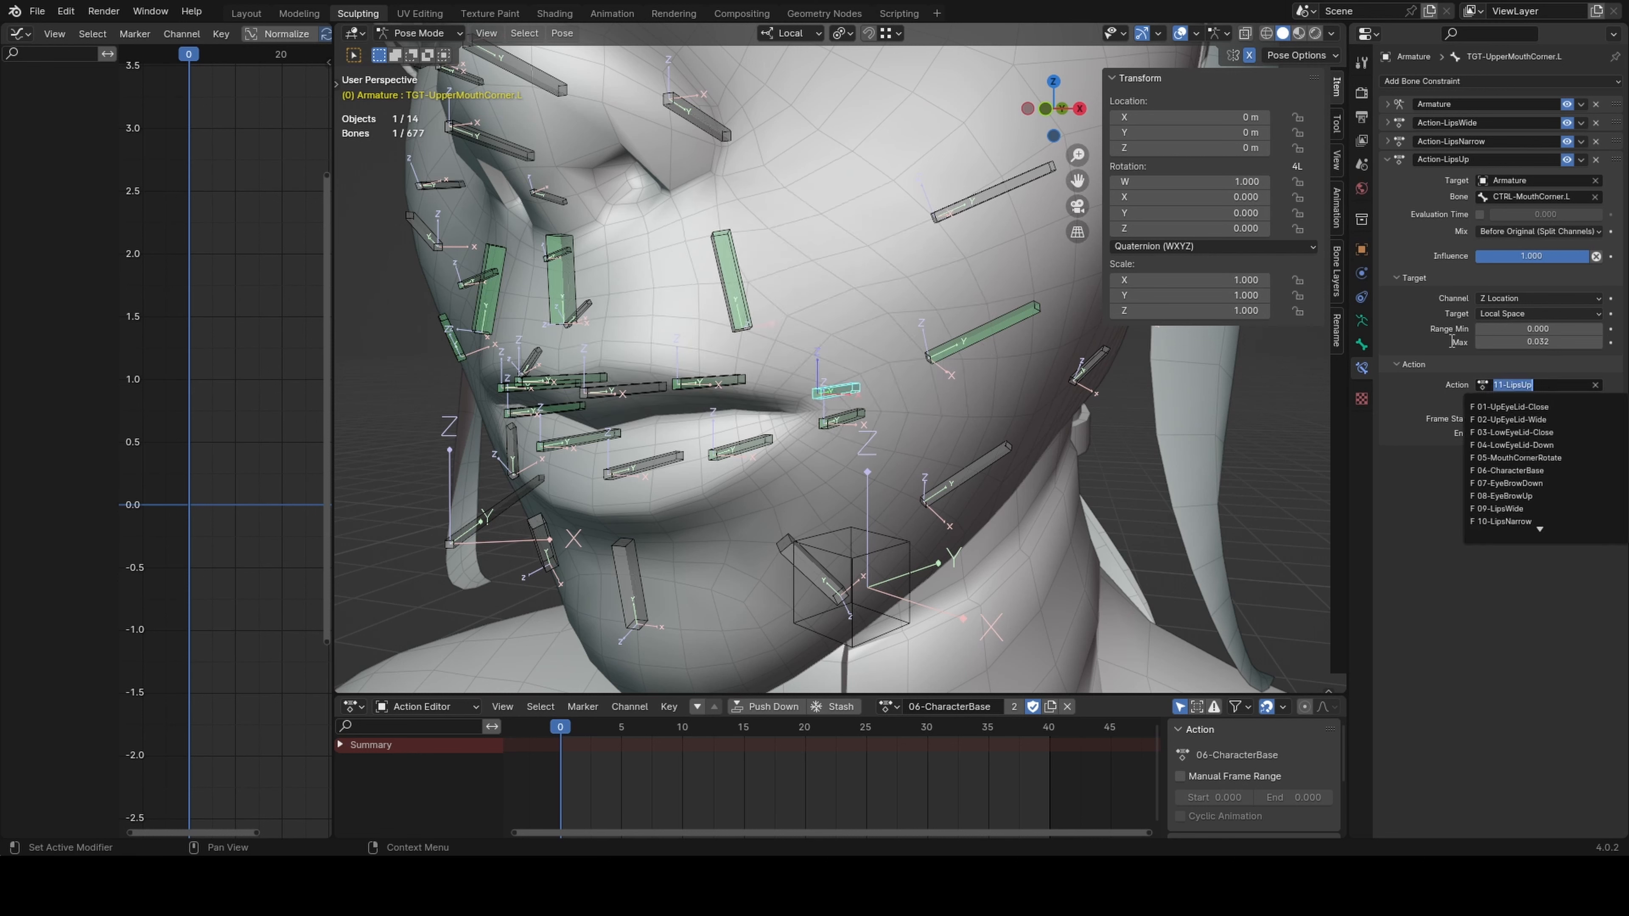
left_click(1495, 385)
left_click(1527, 490)
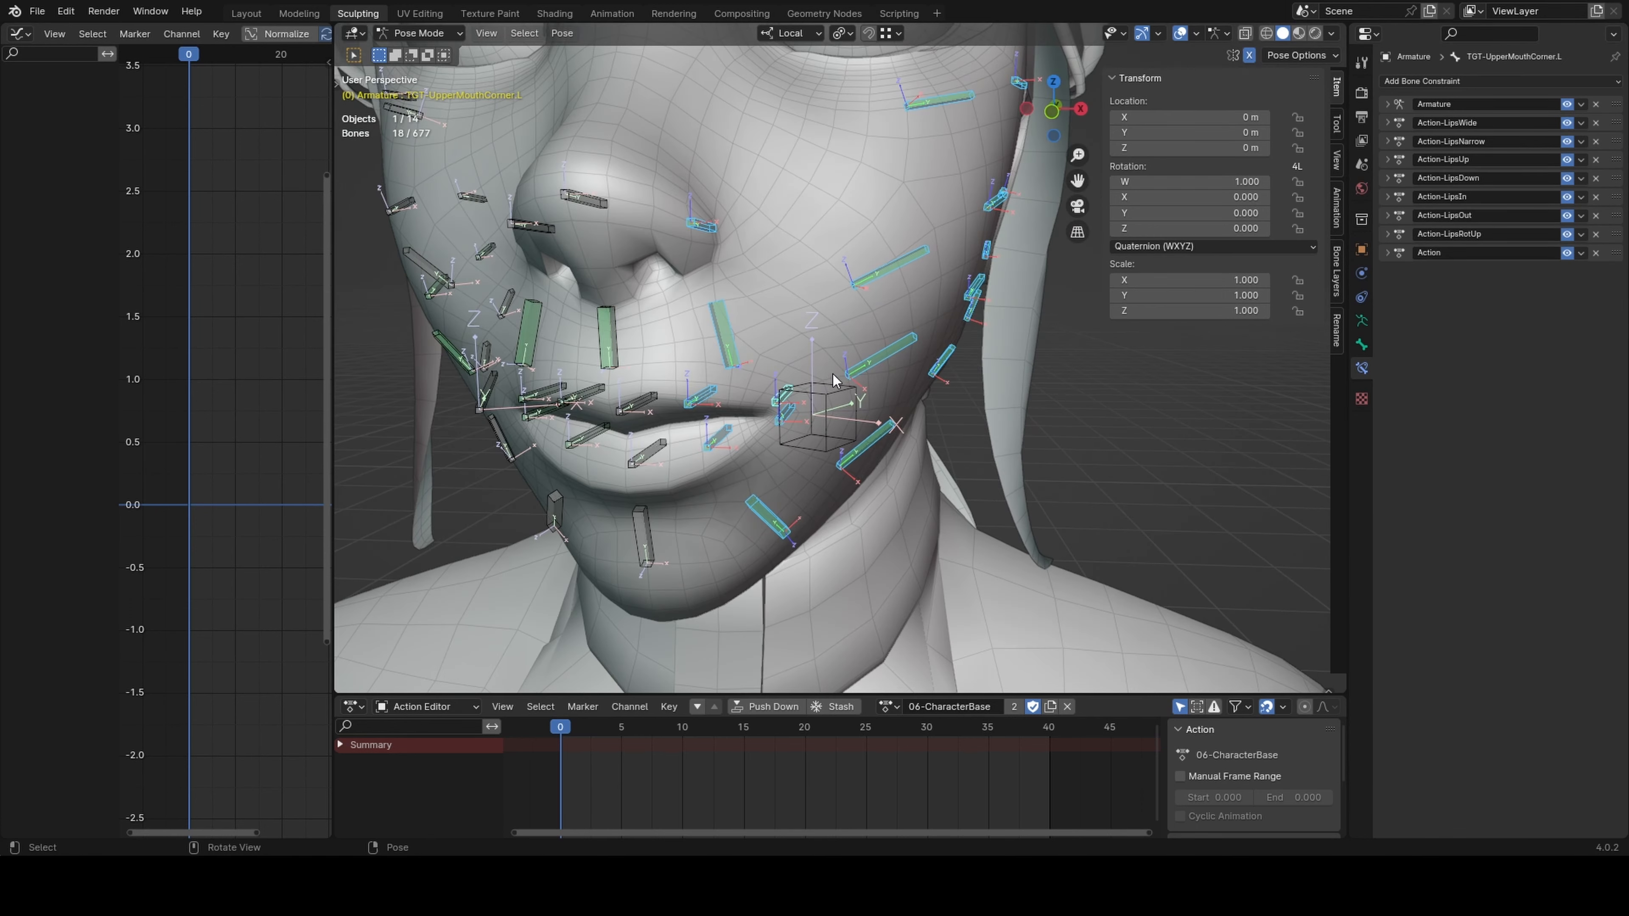
Test the mouth corner rig by moving the CTRL-MouthCorner.L control in its local XY plane
left_click(825, 393)
middle_click_drag(824, 392, 820, 399)
key("g")
key("shift+z")
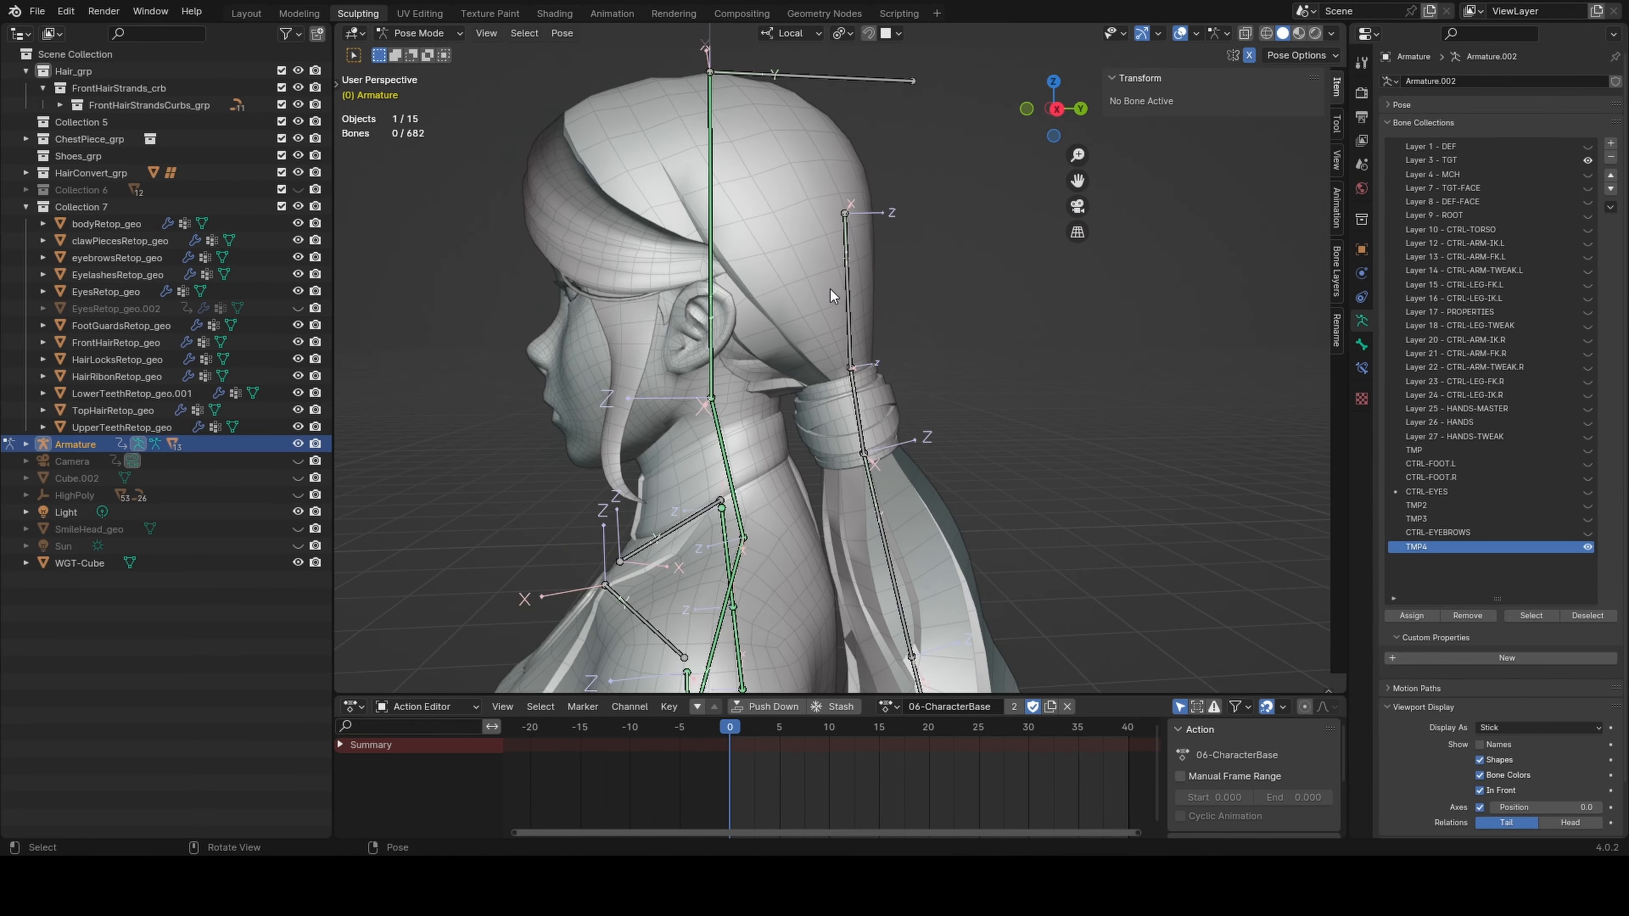
Enable Wiggle Bone on the ponytail and hair strand target bones and scrub the timeline to test the motion
left_click(856, 408)
middle_click_drag(856, 408, 1004, 478)
left_click(883, 451, "shift")
left_click(891, 504, "shift")
left_click(910, 497, "shift")
left_click(922, 532, "shift")
left_click(947, 499, "shift")
left_click(946, 548, "shift")
left_click(972, 444, "shift")
left_click(1009, 504, "shift")
left_click(1013, 517, "shift")
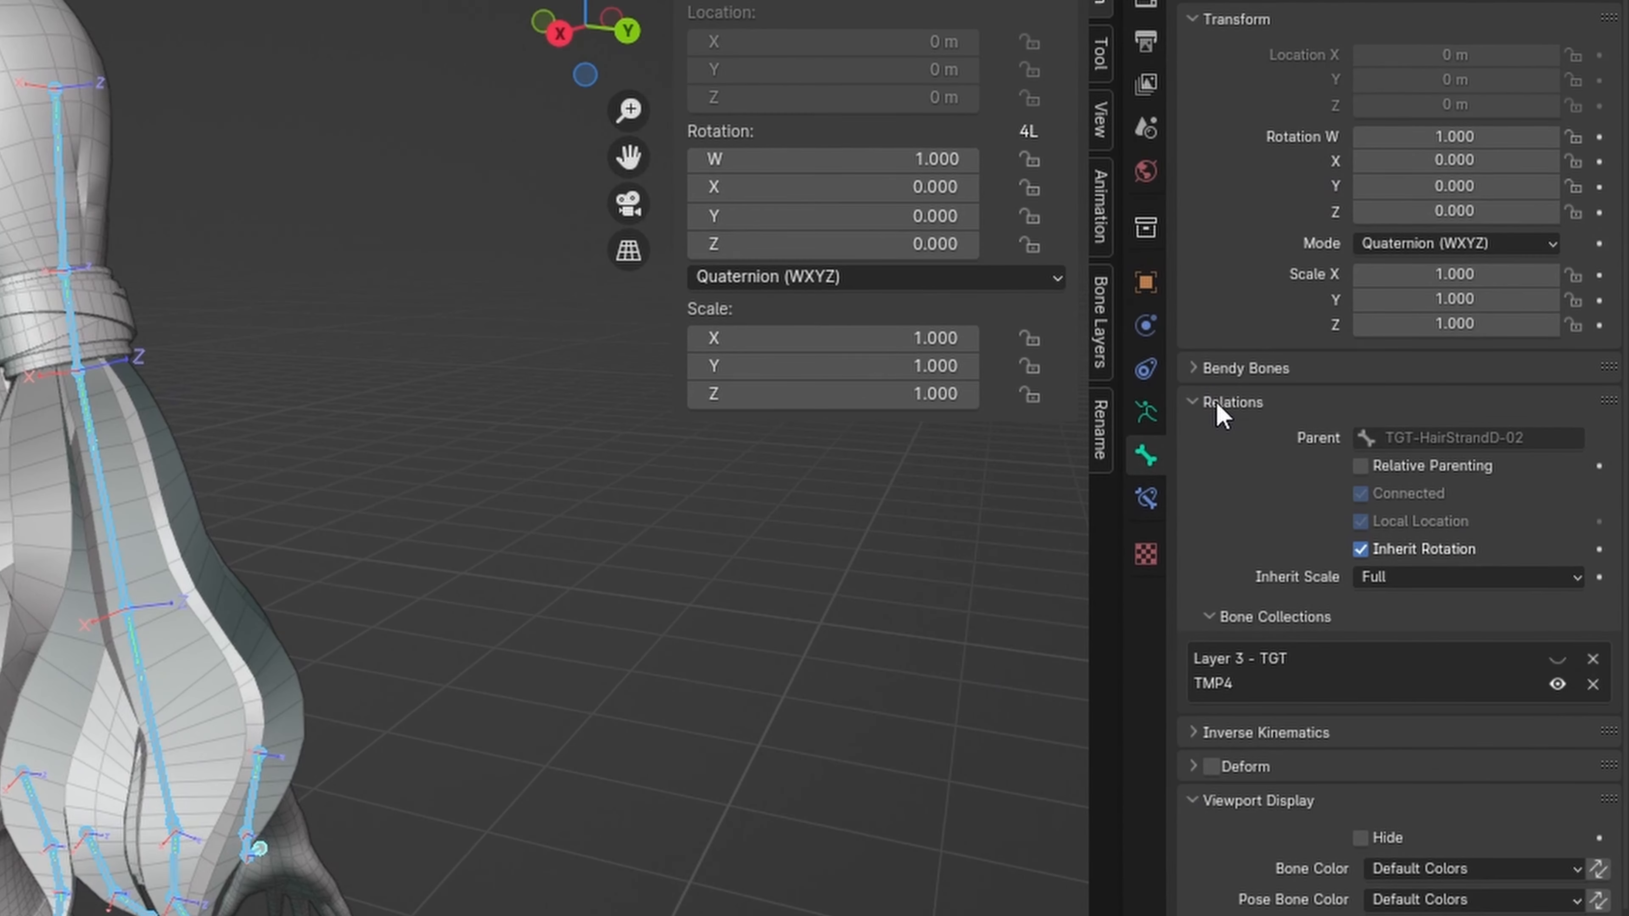
left_click(1216, 401)
left_click(1212, 504)
left_click(1195, 538)
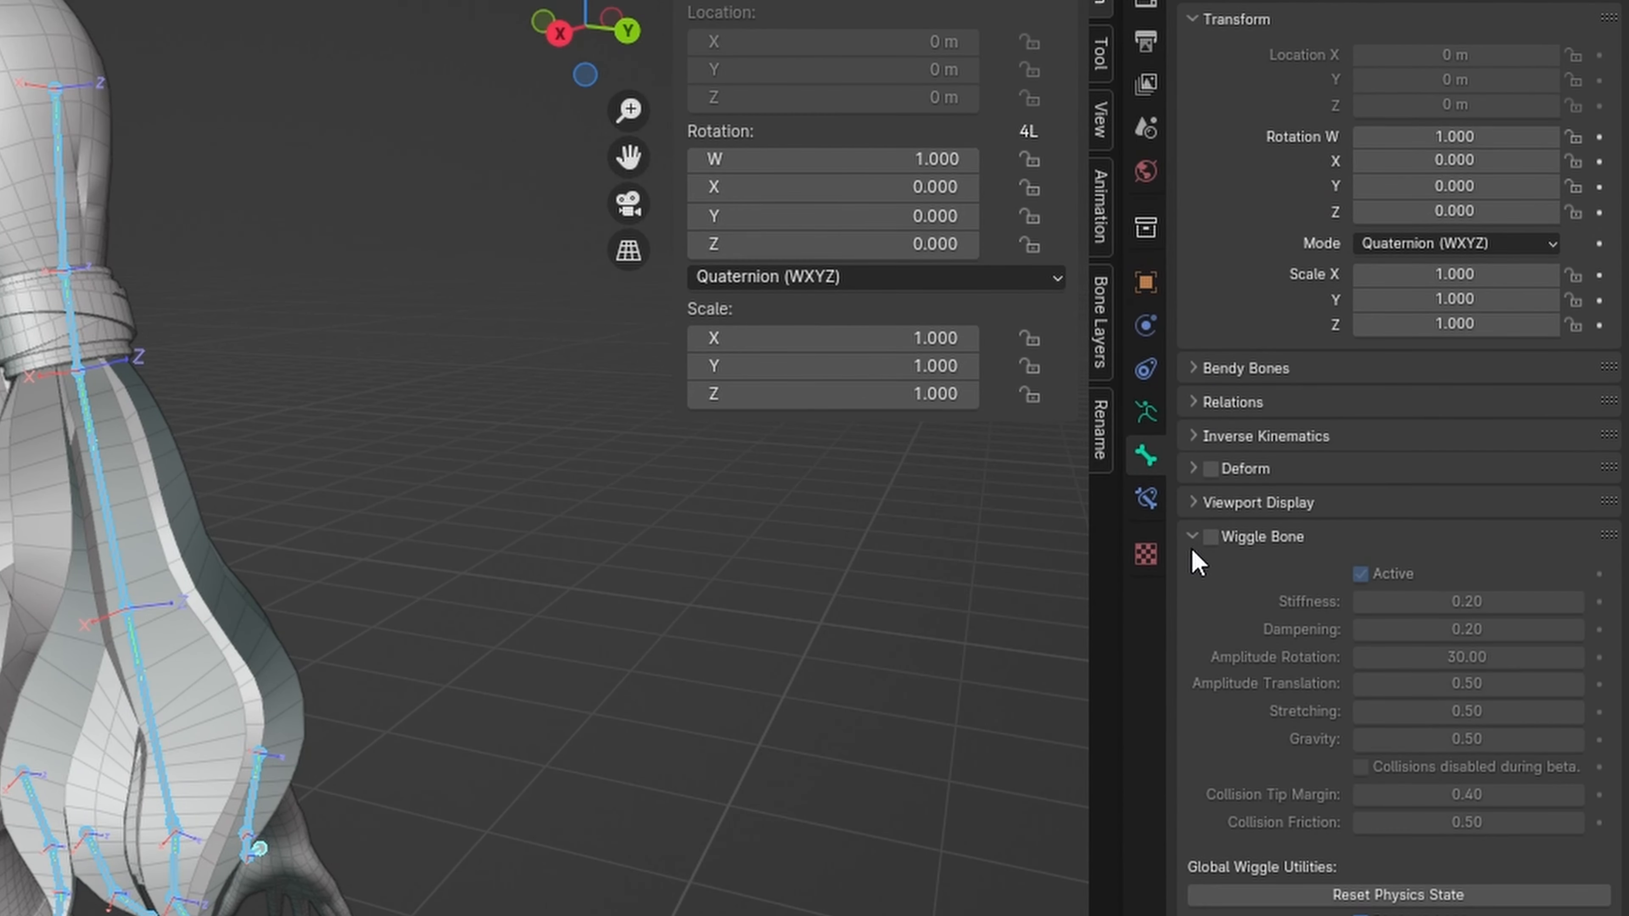
left_click(1211, 537)
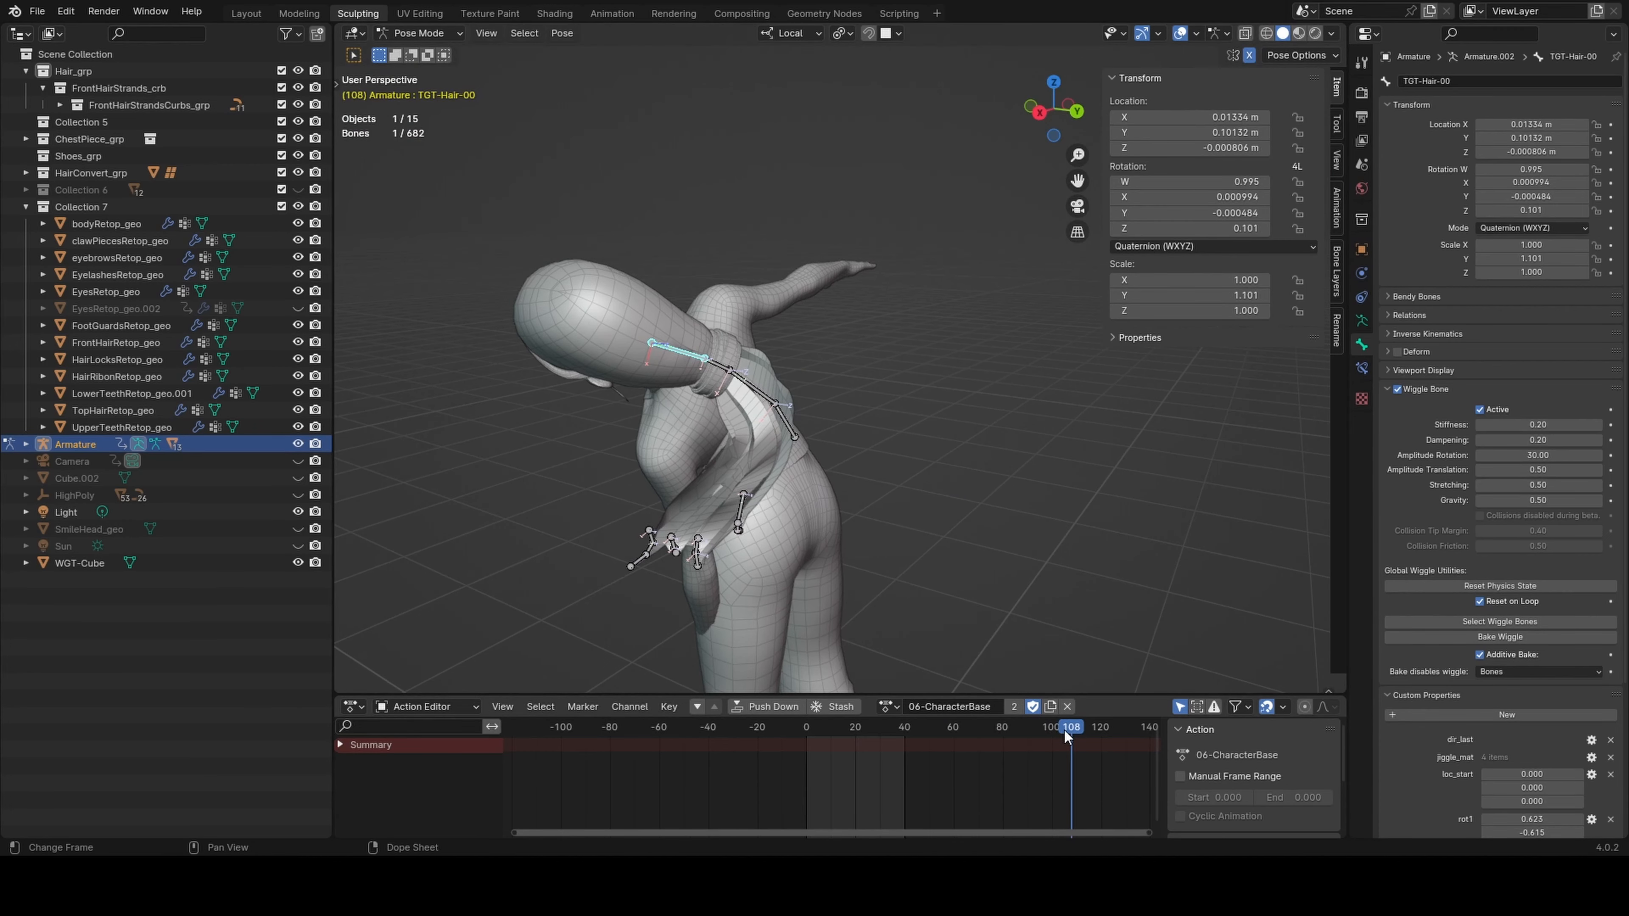
left_click_drag(1064, 728, 901, 737)
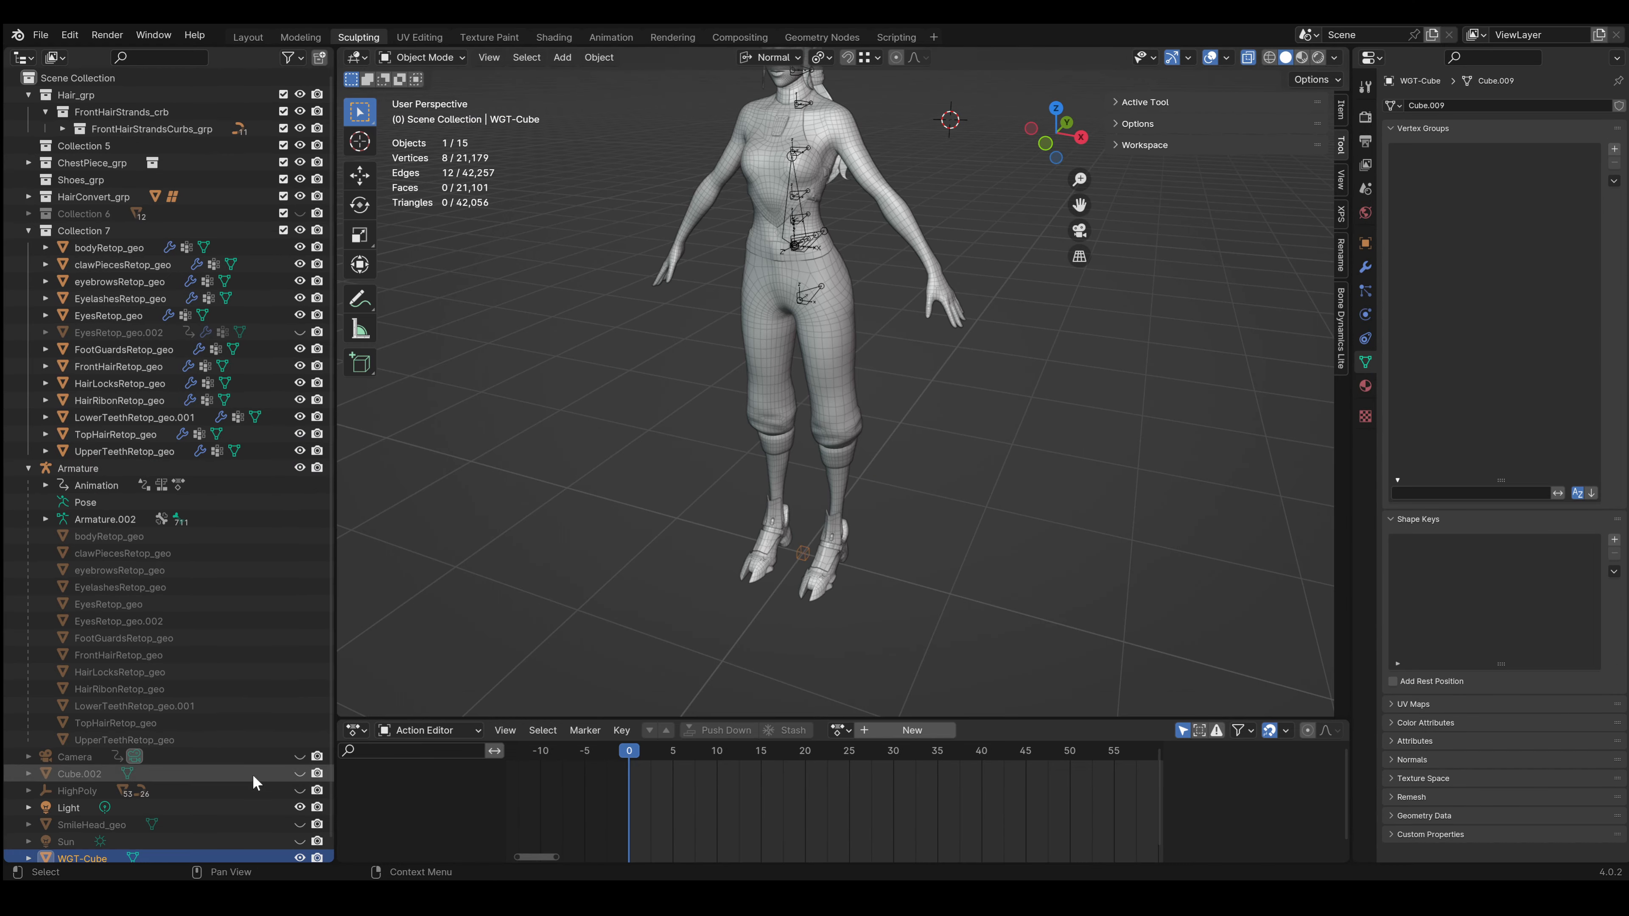
Add a mesh circle at the character's feet as a base for a control widget
scroll(252, 774, "down", 1)
middle_click_drag(816, 636, 773, 539)
scroll(825, 578, "up", 7)
scroll(896, 507, "down", 5)
key("shift+a")
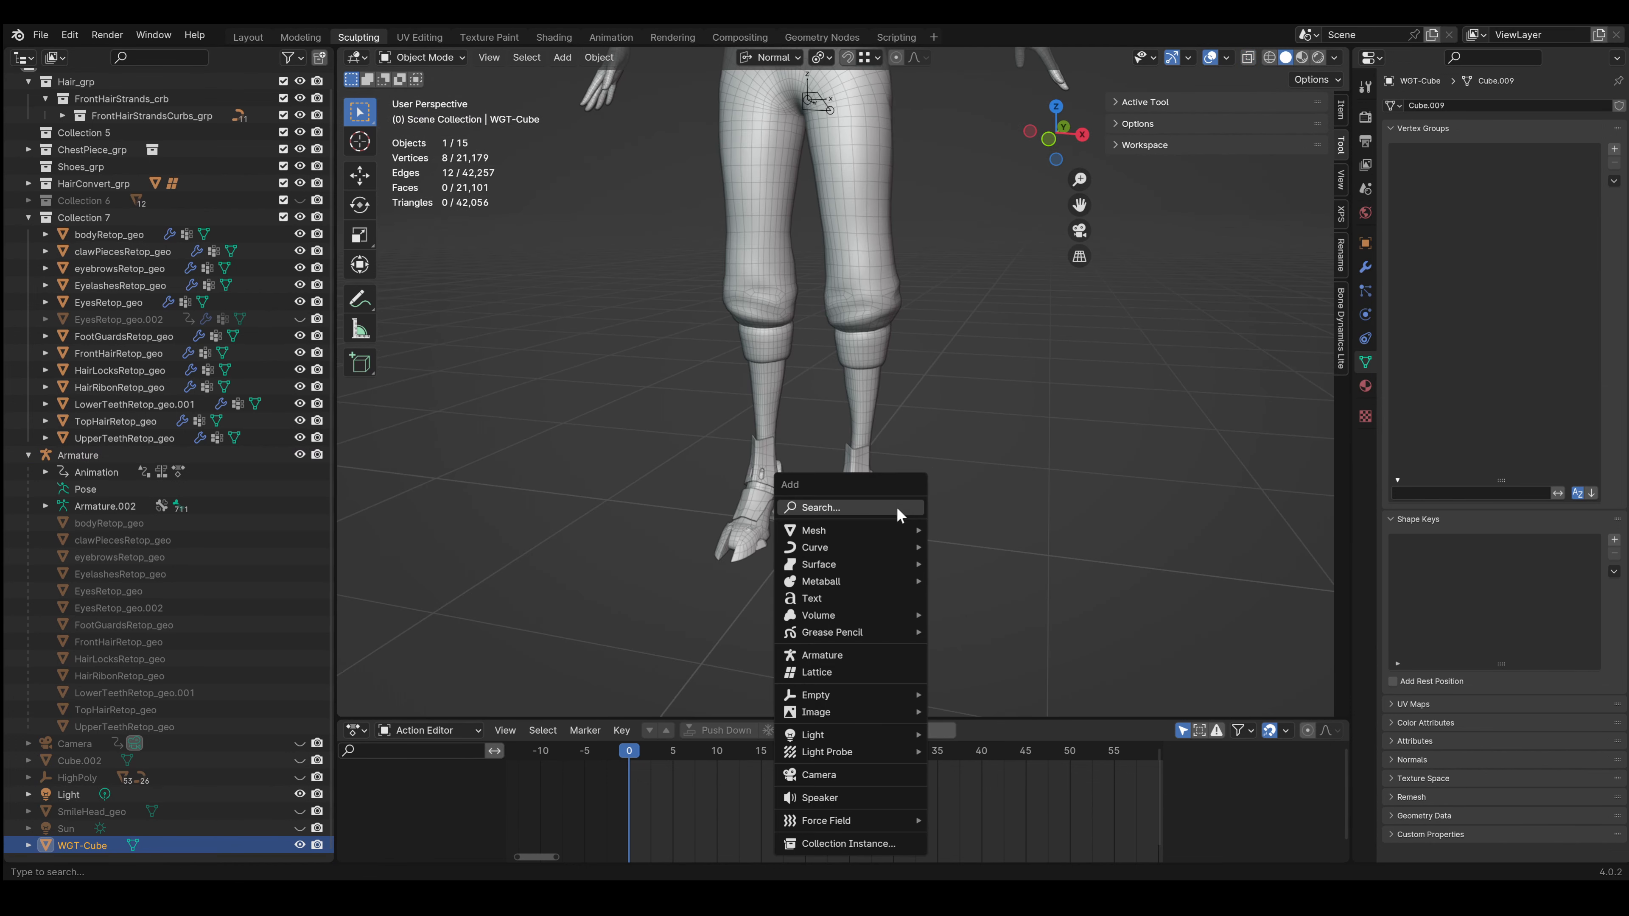
mouse_move(887, 530)
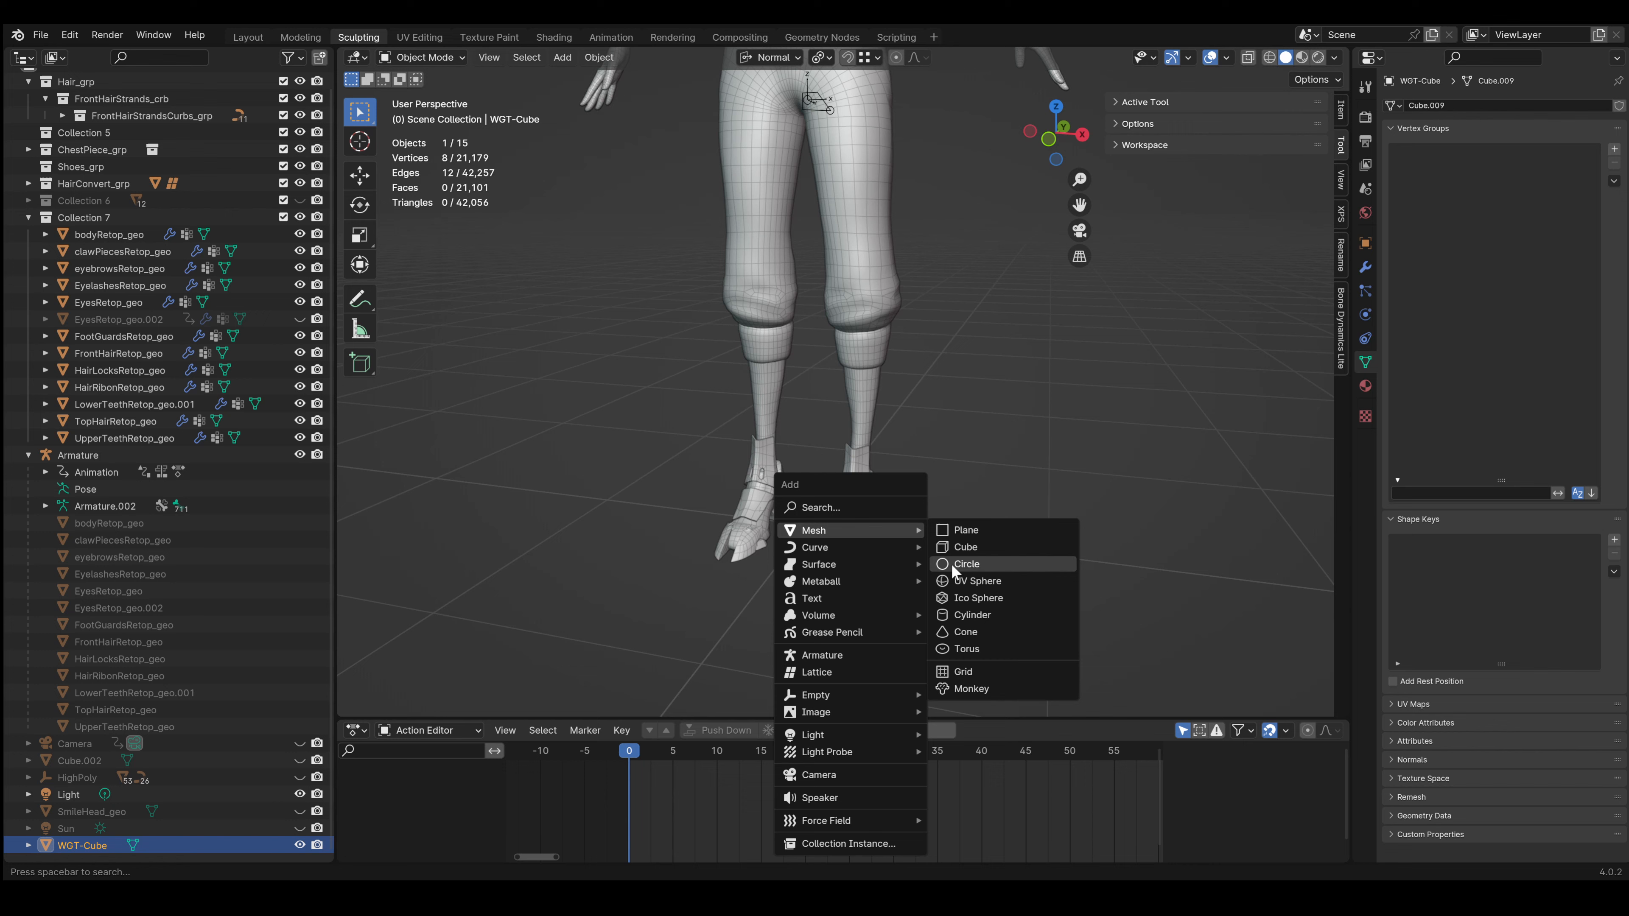
left_click(975, 558)
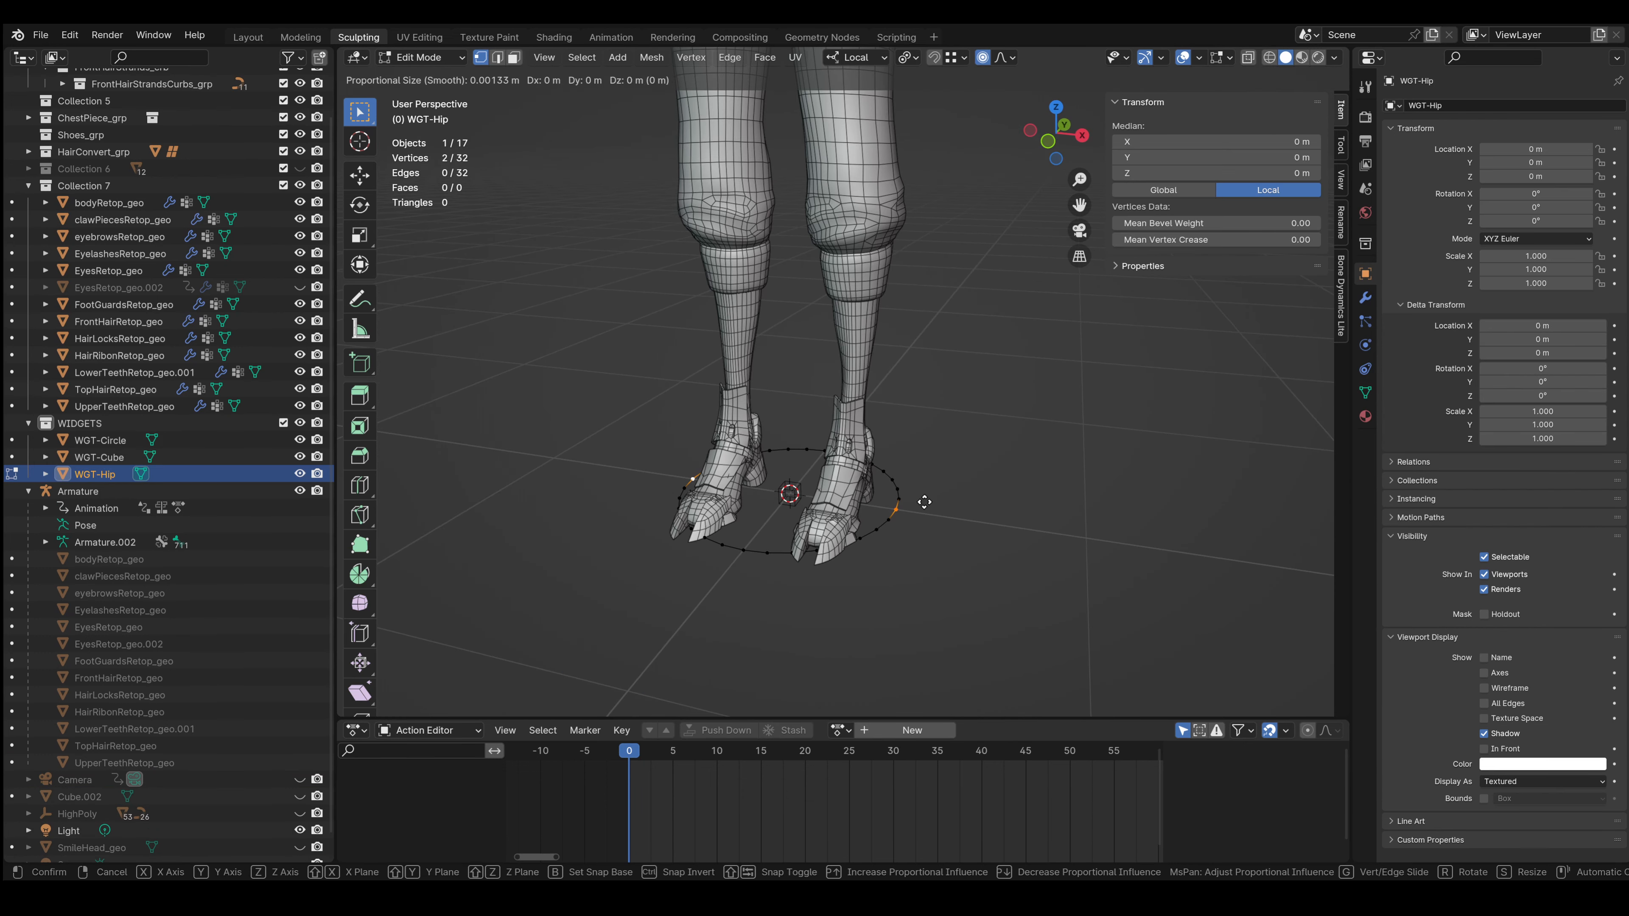
Raise the two opposite selected vertices of the WGT-Hip circle along local Z with proportional editing
key("z")
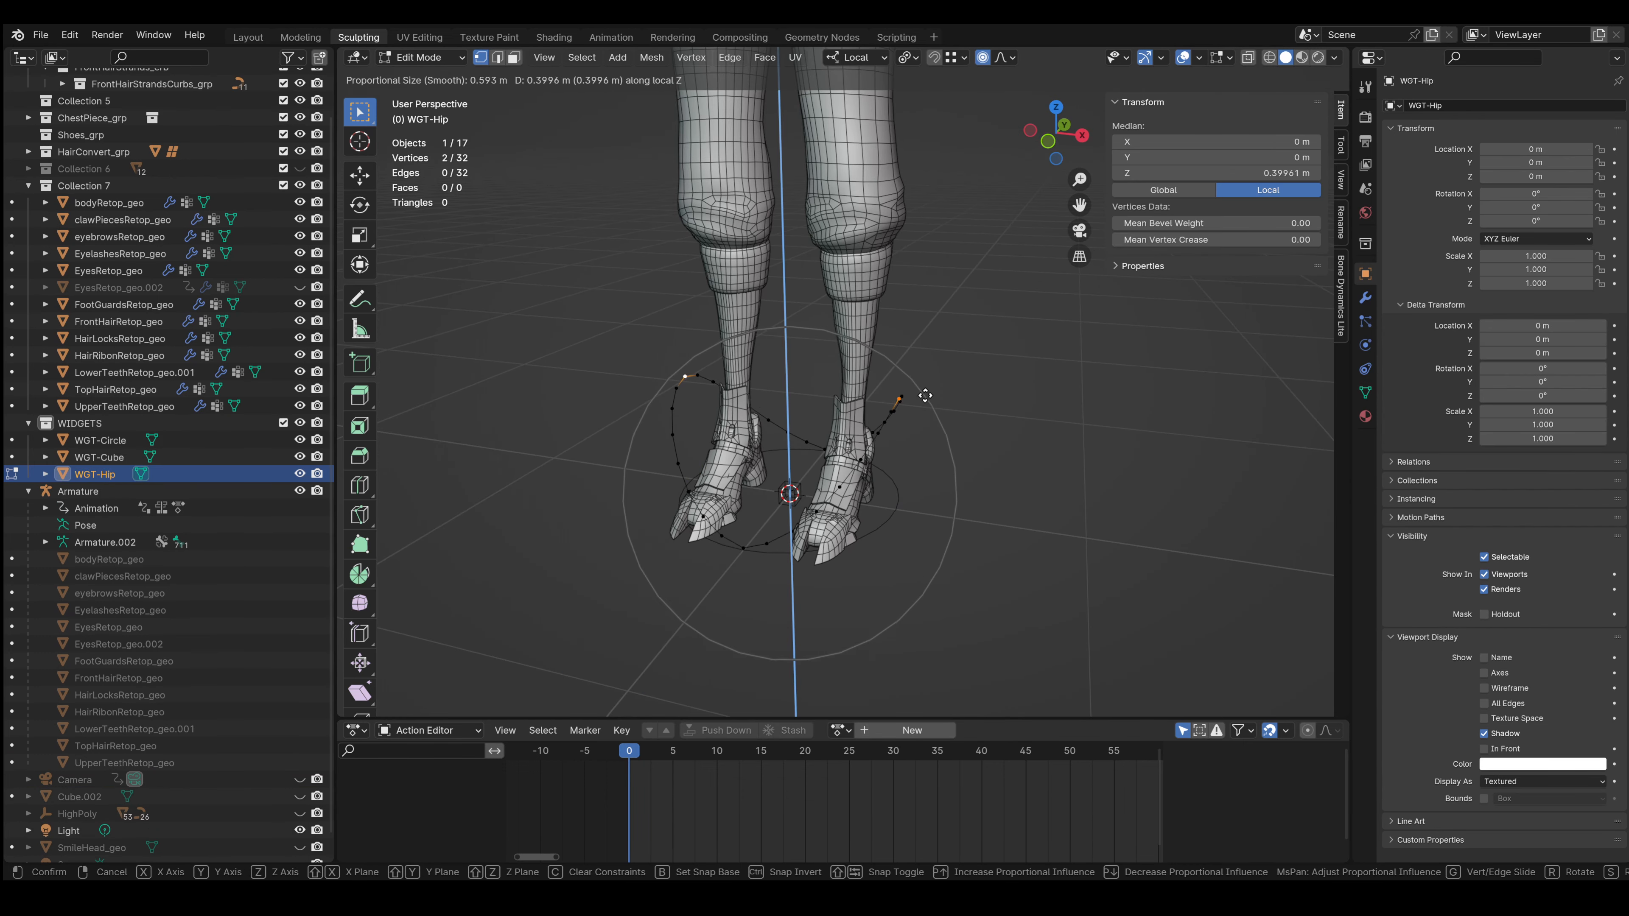
left_click(879, 443)
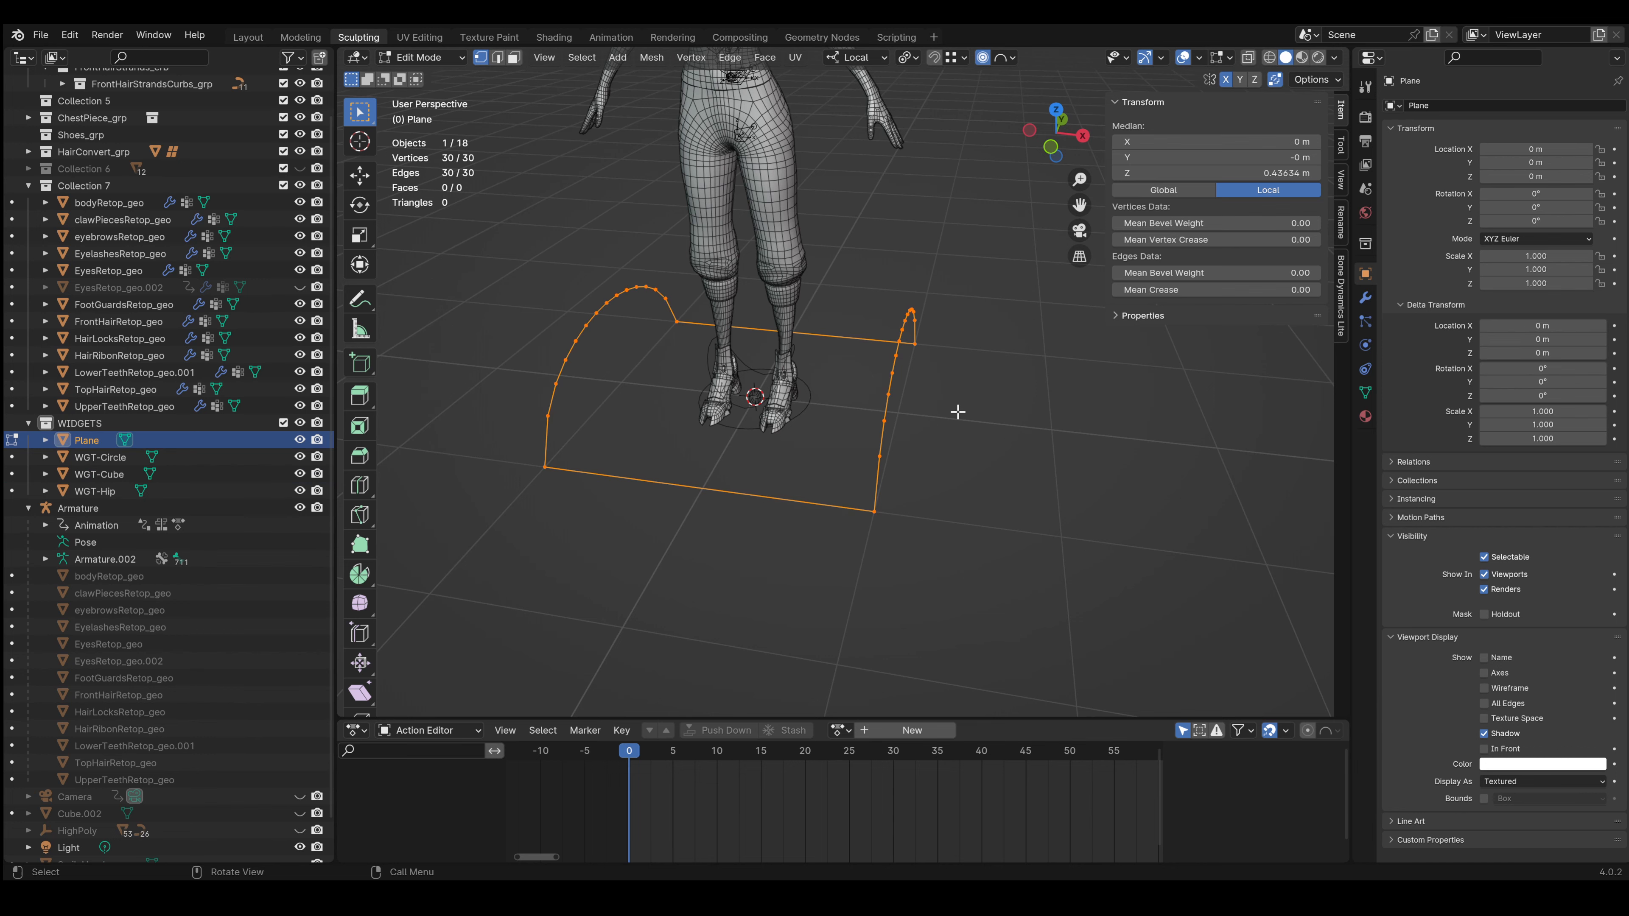
Scale the whole arched Plane widget outline along its local X axis
key("s")
key("x")
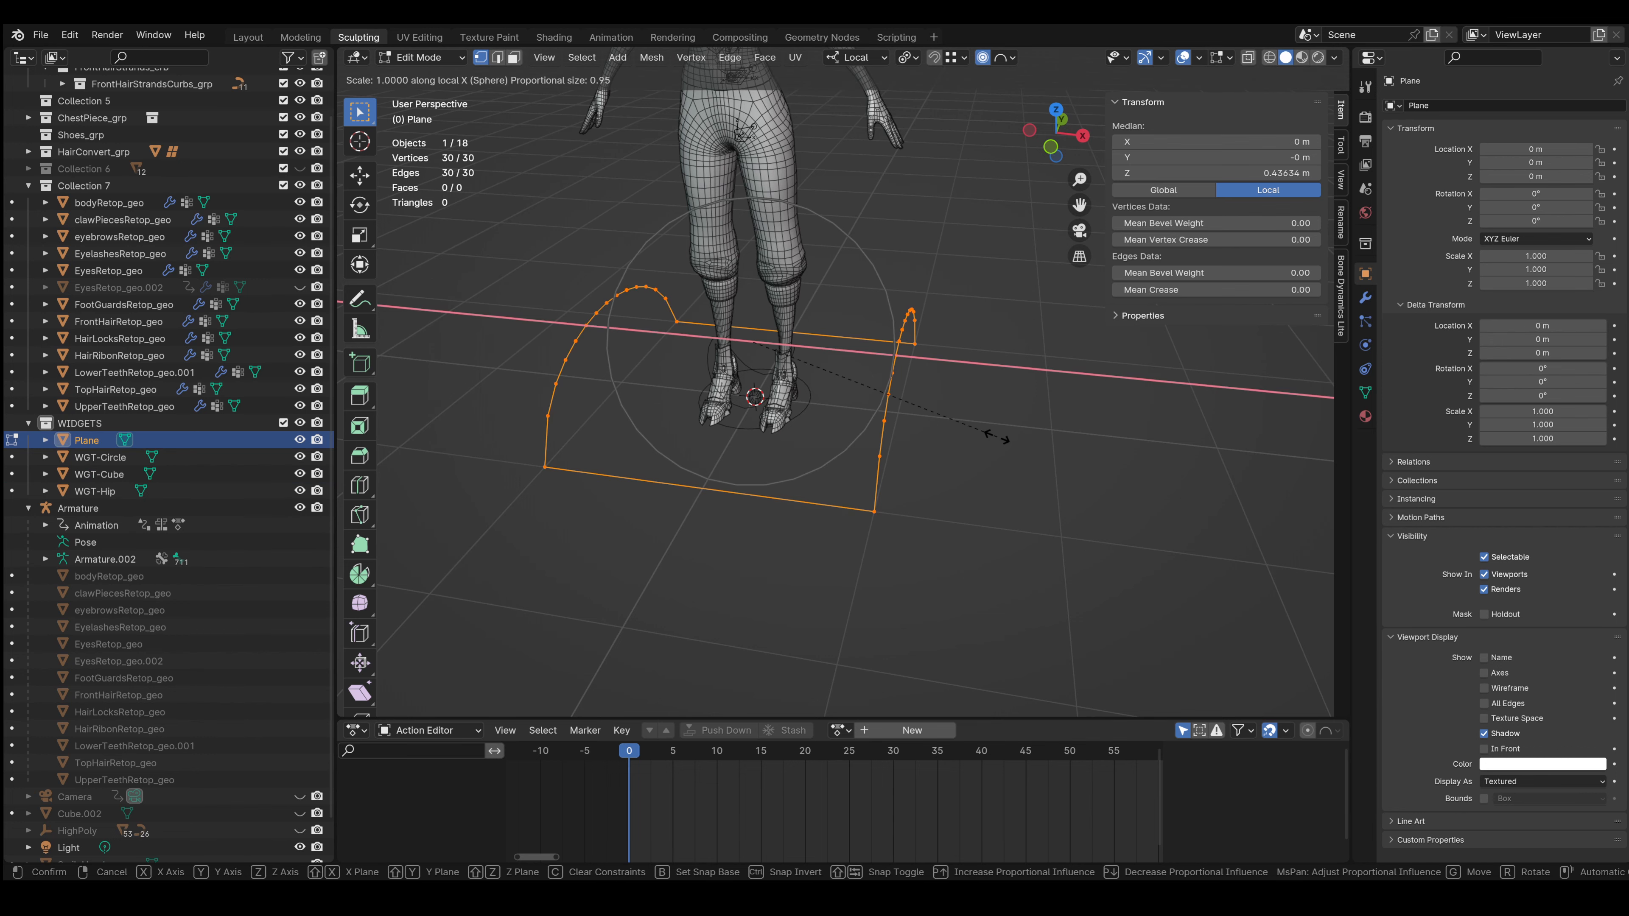
left_click(835, 421)
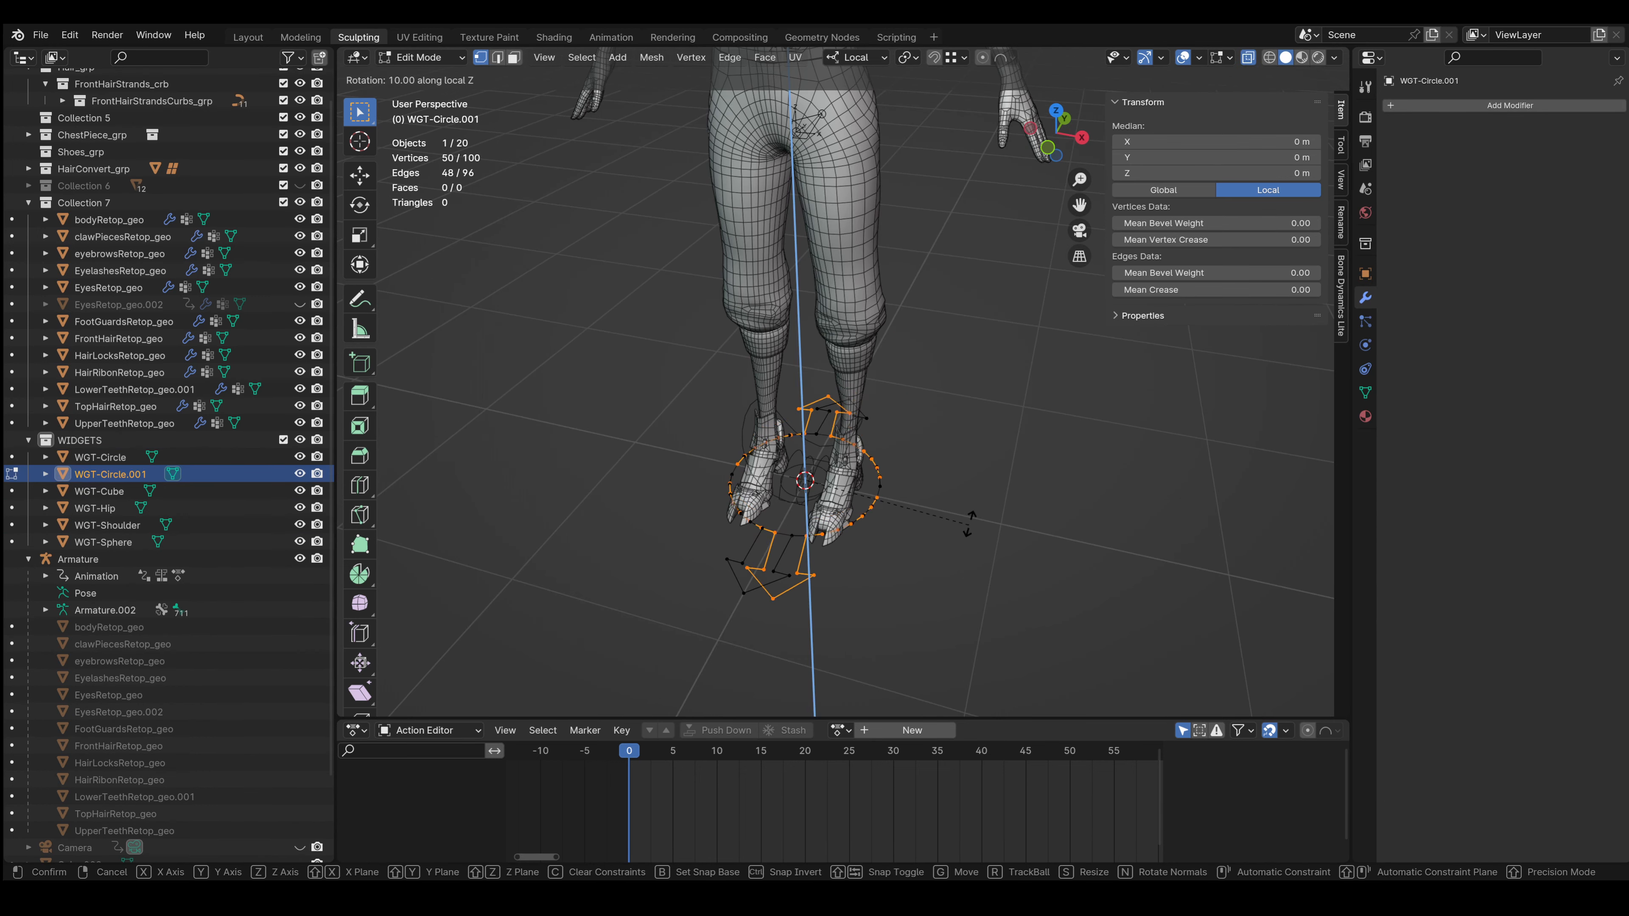
Rotate the selected ring and arrow outline in WGT-Circle.001 about the local Z axis
left_click(865, 366)
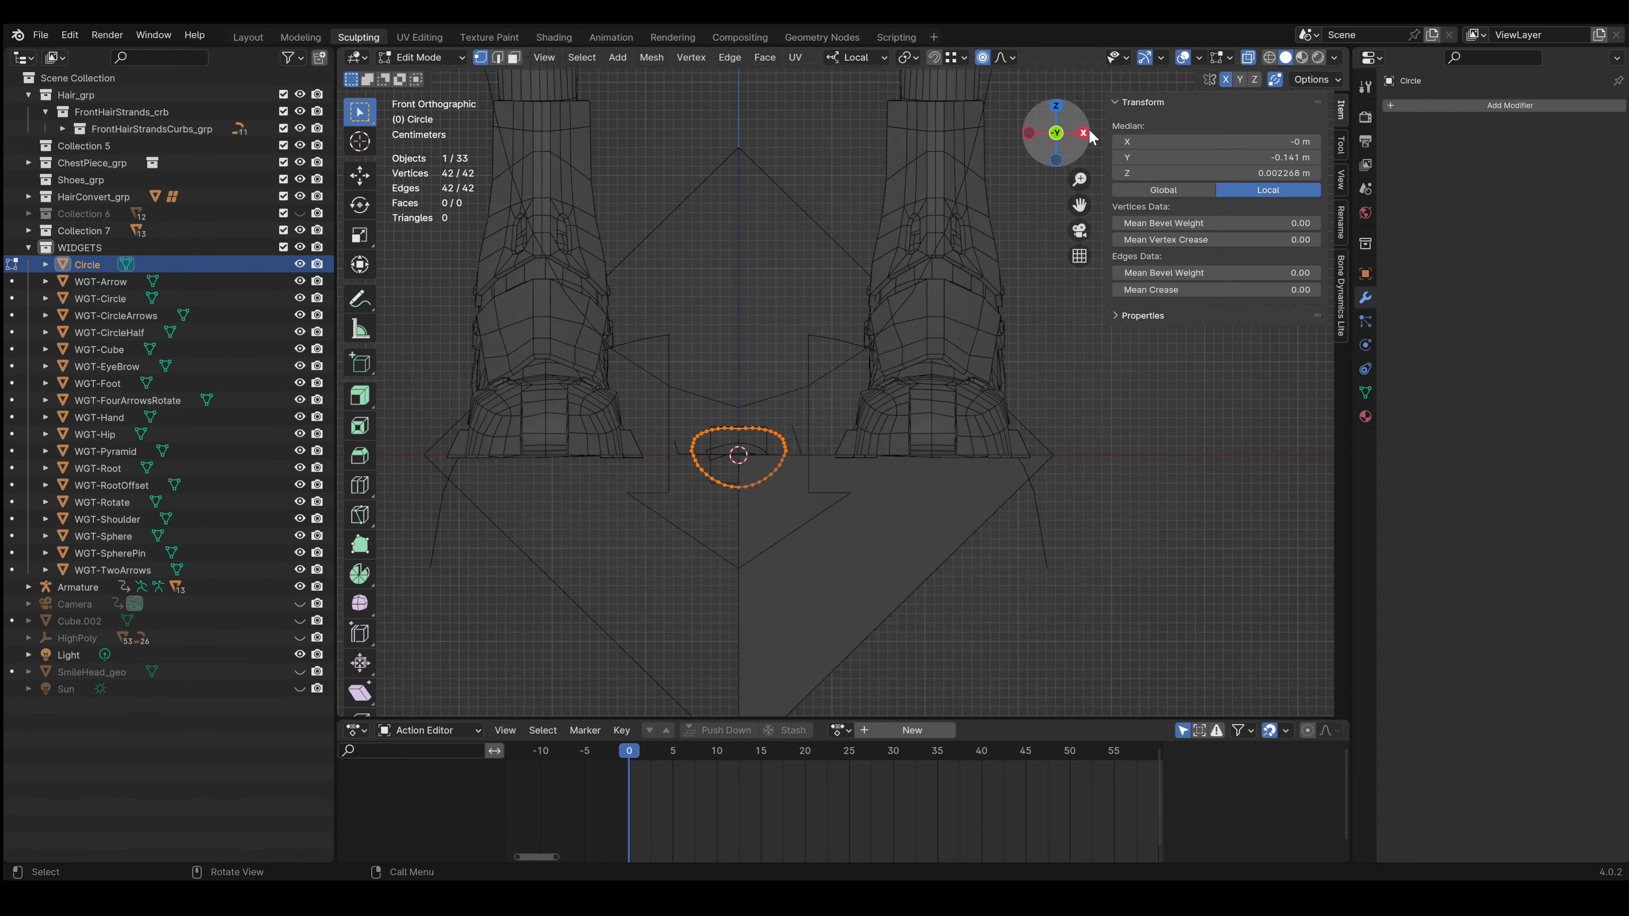
Move the curved mouth-shaped Circle widget along its local Y axis in the right side view and save the file
left_click(1083, 133)
key("g")
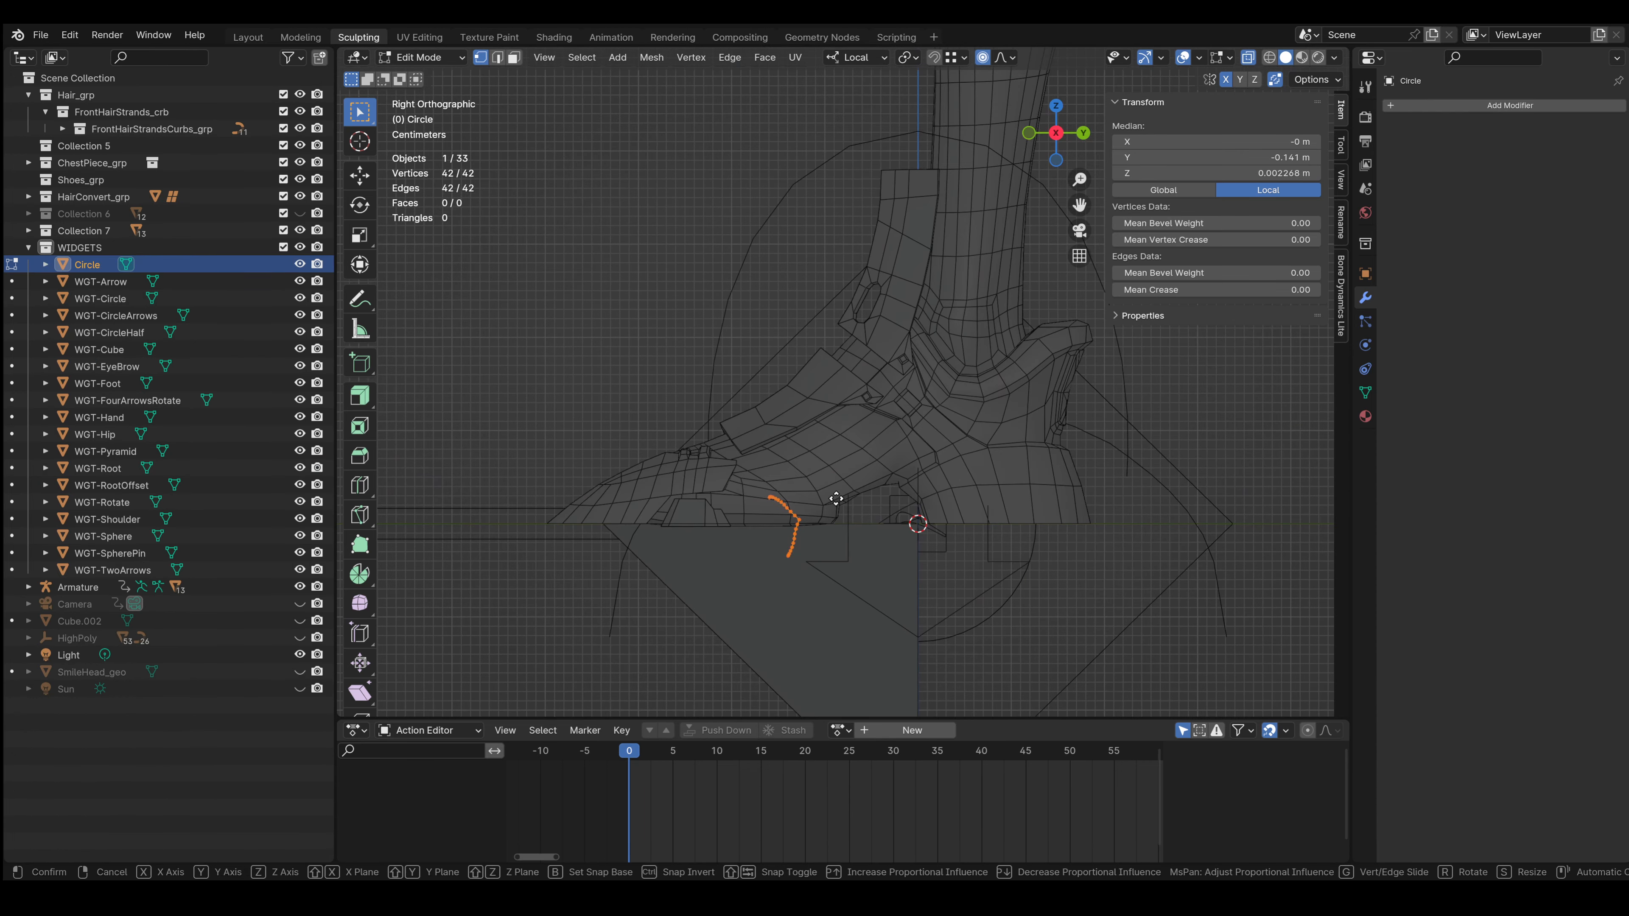
key("y")
left_click(954, 503)
key("ctrl+s")
middle_click_drag(927, 509, 866, 462)
Assign WGT-Circle as the custom shape of the CTRL-SPINE bone
left_click(1545, 319)
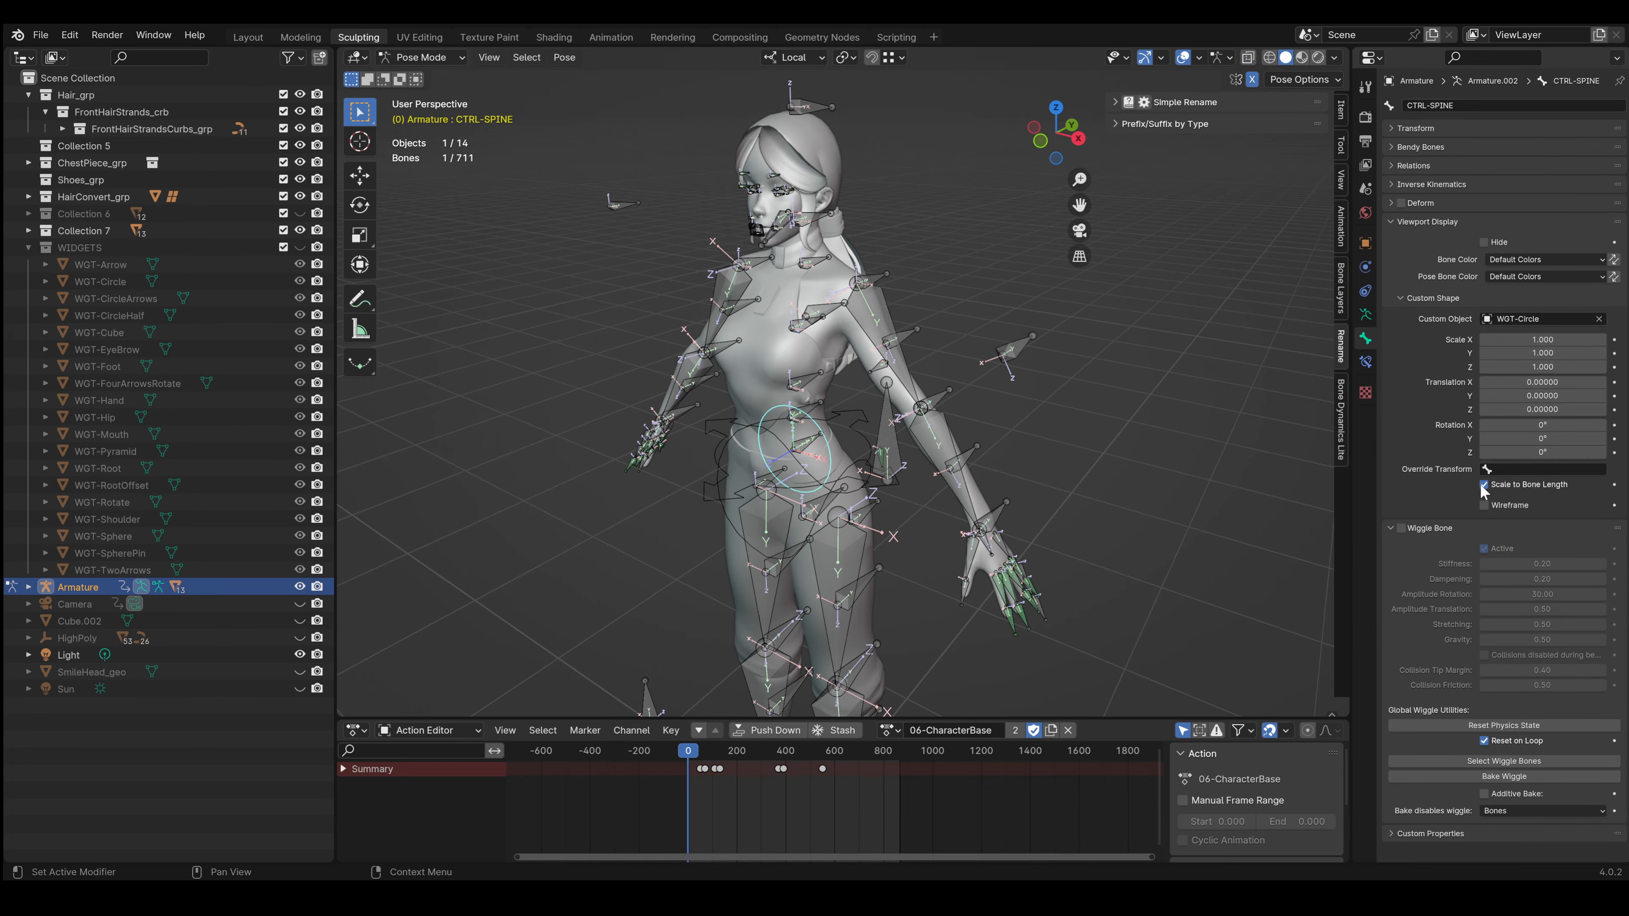
type("circle")
left_click(1539, 400)
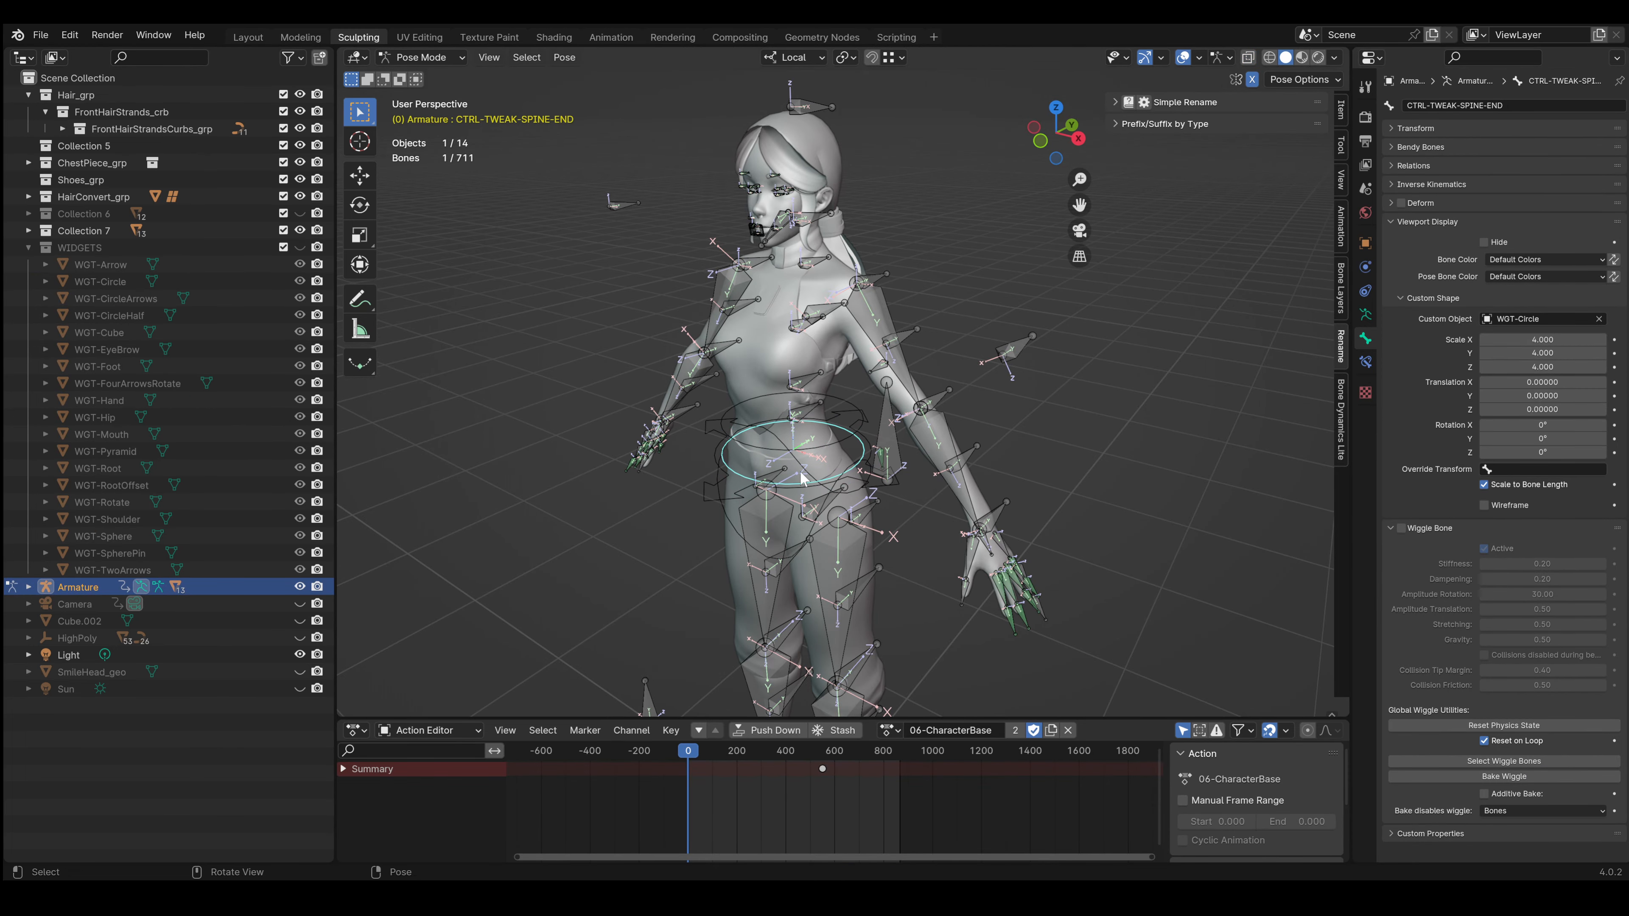
Assign WGT-Circle as the custom shape of CTRL-TWEAK-SPINE-02 and set its X, Y and Z scale to 4
left_click(1567, 321)
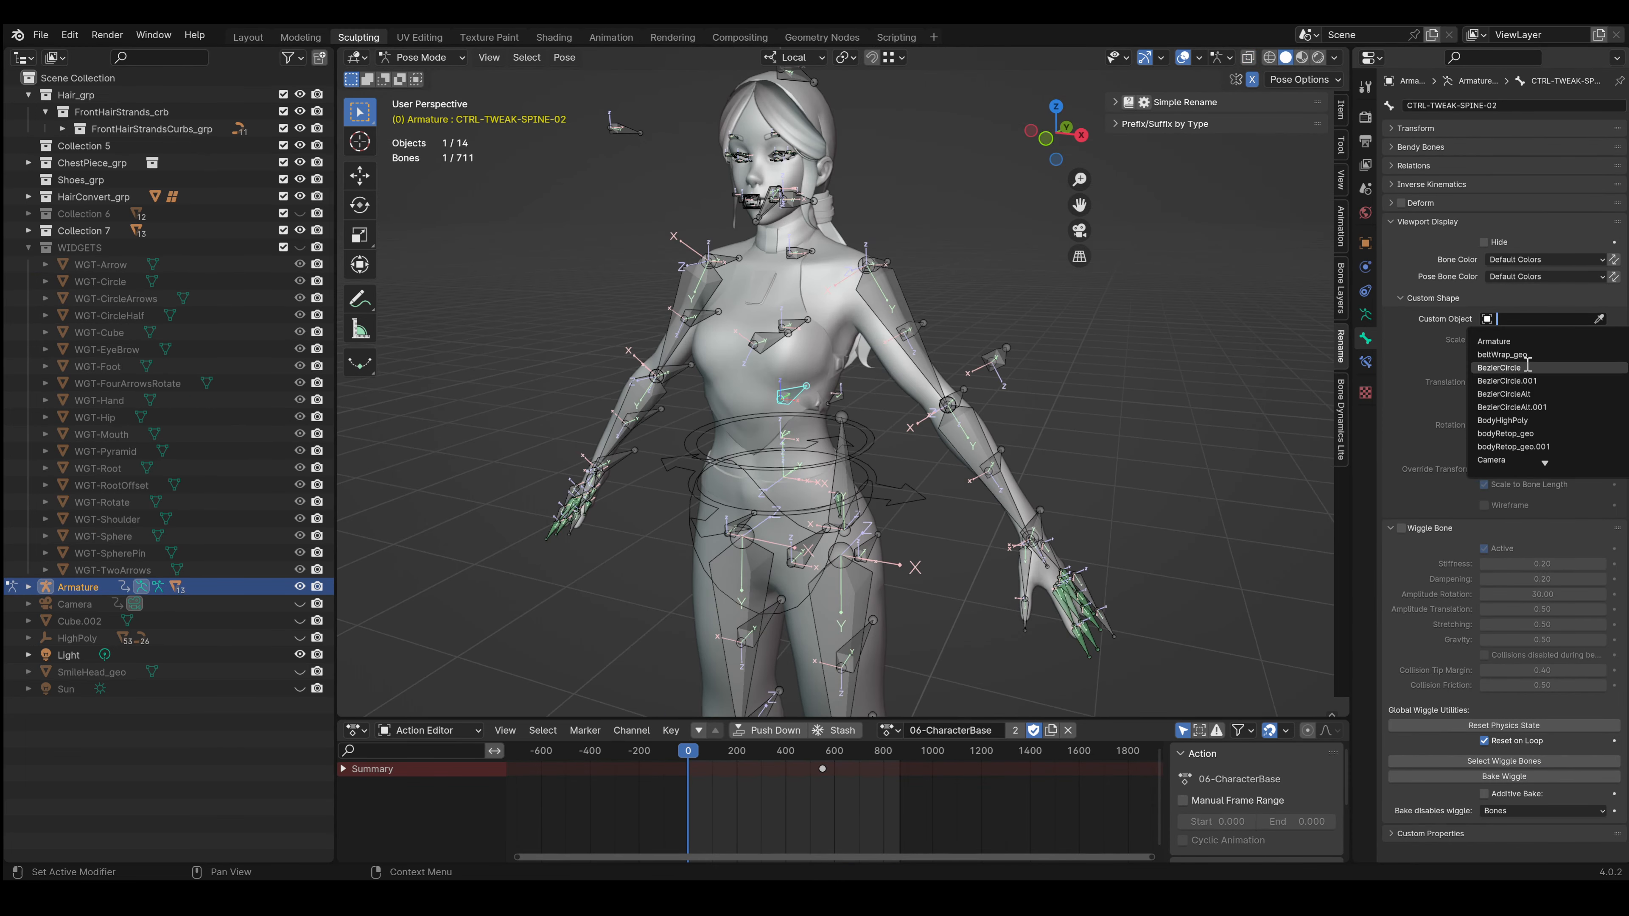
type("wgt")
left_click(1542, 439)
double_click(1555, 339)
type("4\t4\t4")
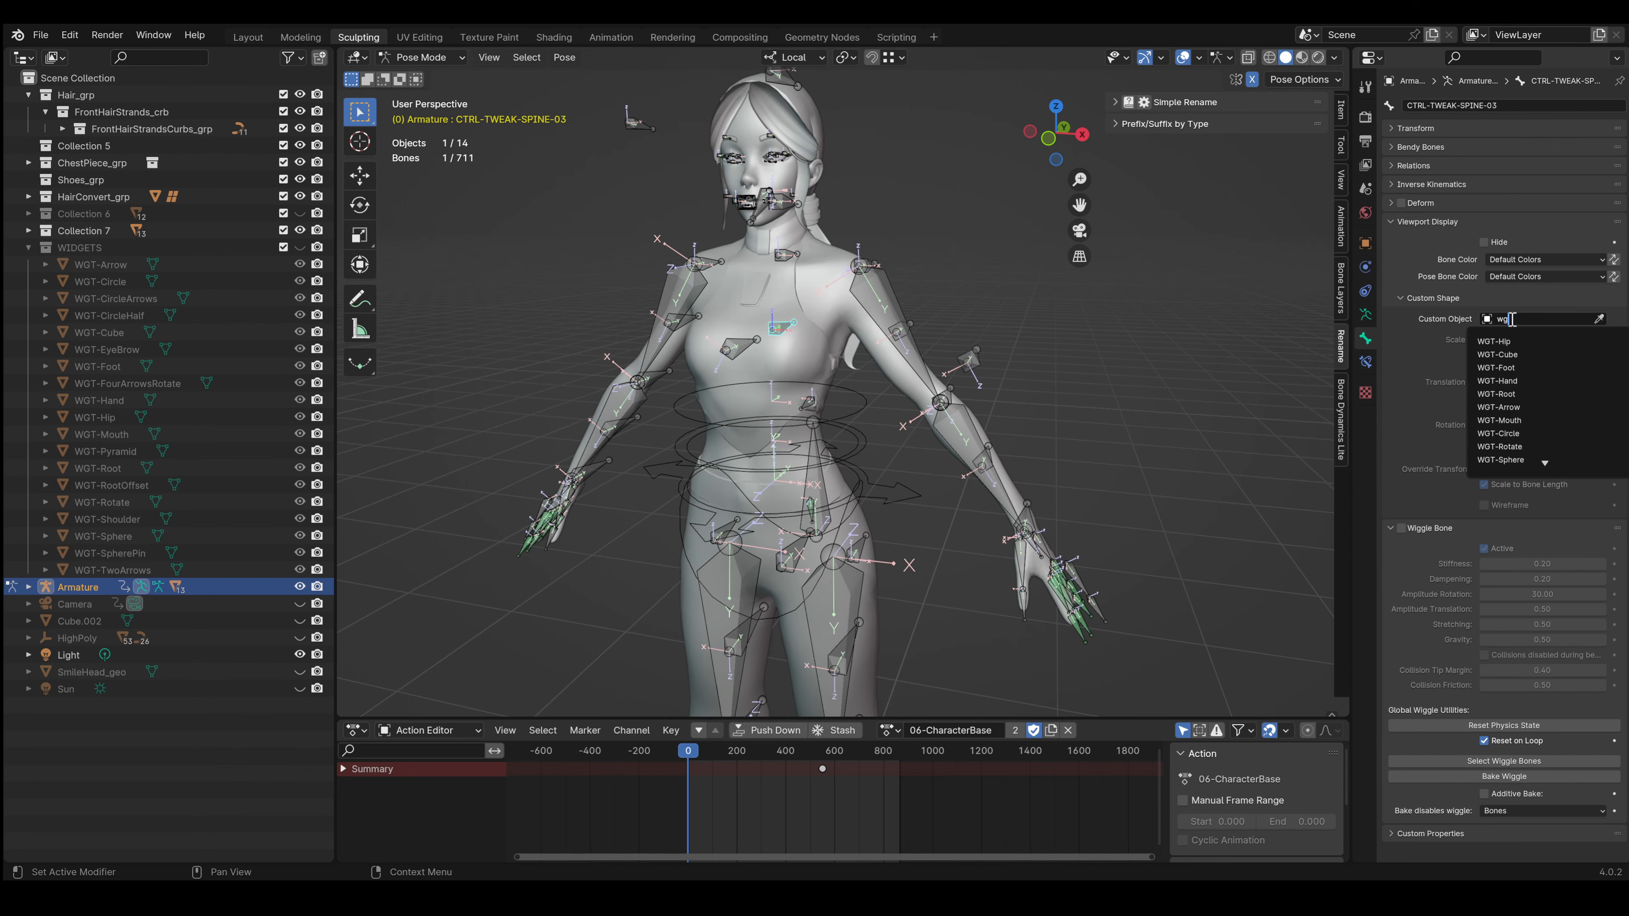
Give CTRL-TWEAK-SPINE-03 the WGT-Circle custom shape with a scale of 4
left_click(1543, 439)
double_click(1544, 342)
type("4")
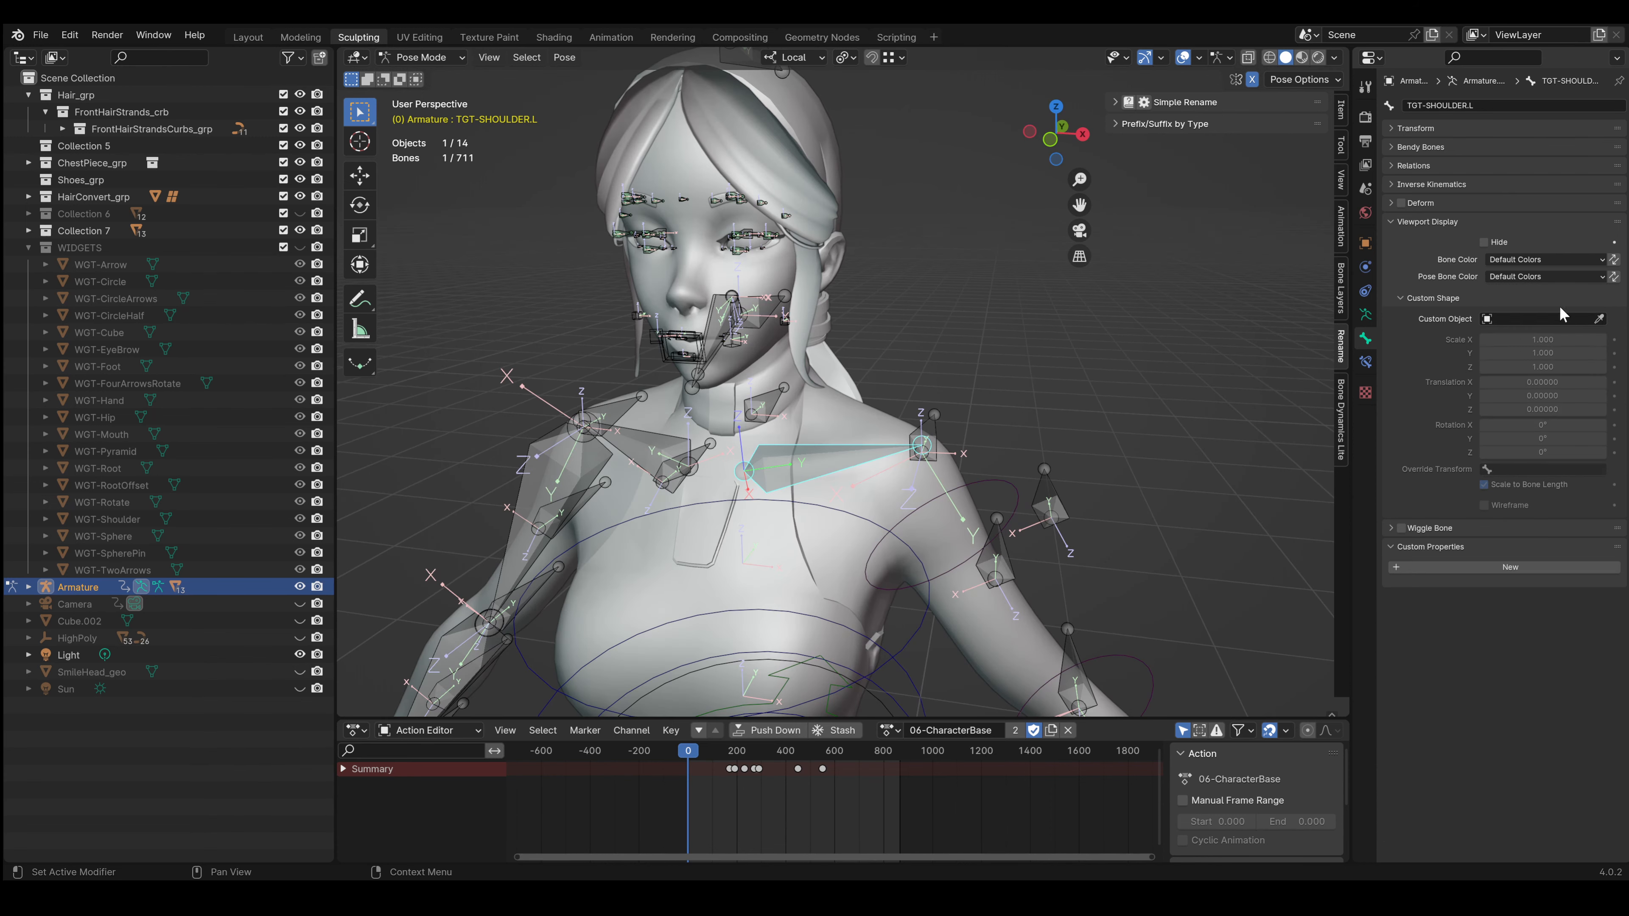
Assign WGT-Shoulder as the custom shape of TGT-SHOULDER.L and offset it along Y
left_click(1545, 319)
left_click(1552, 392)
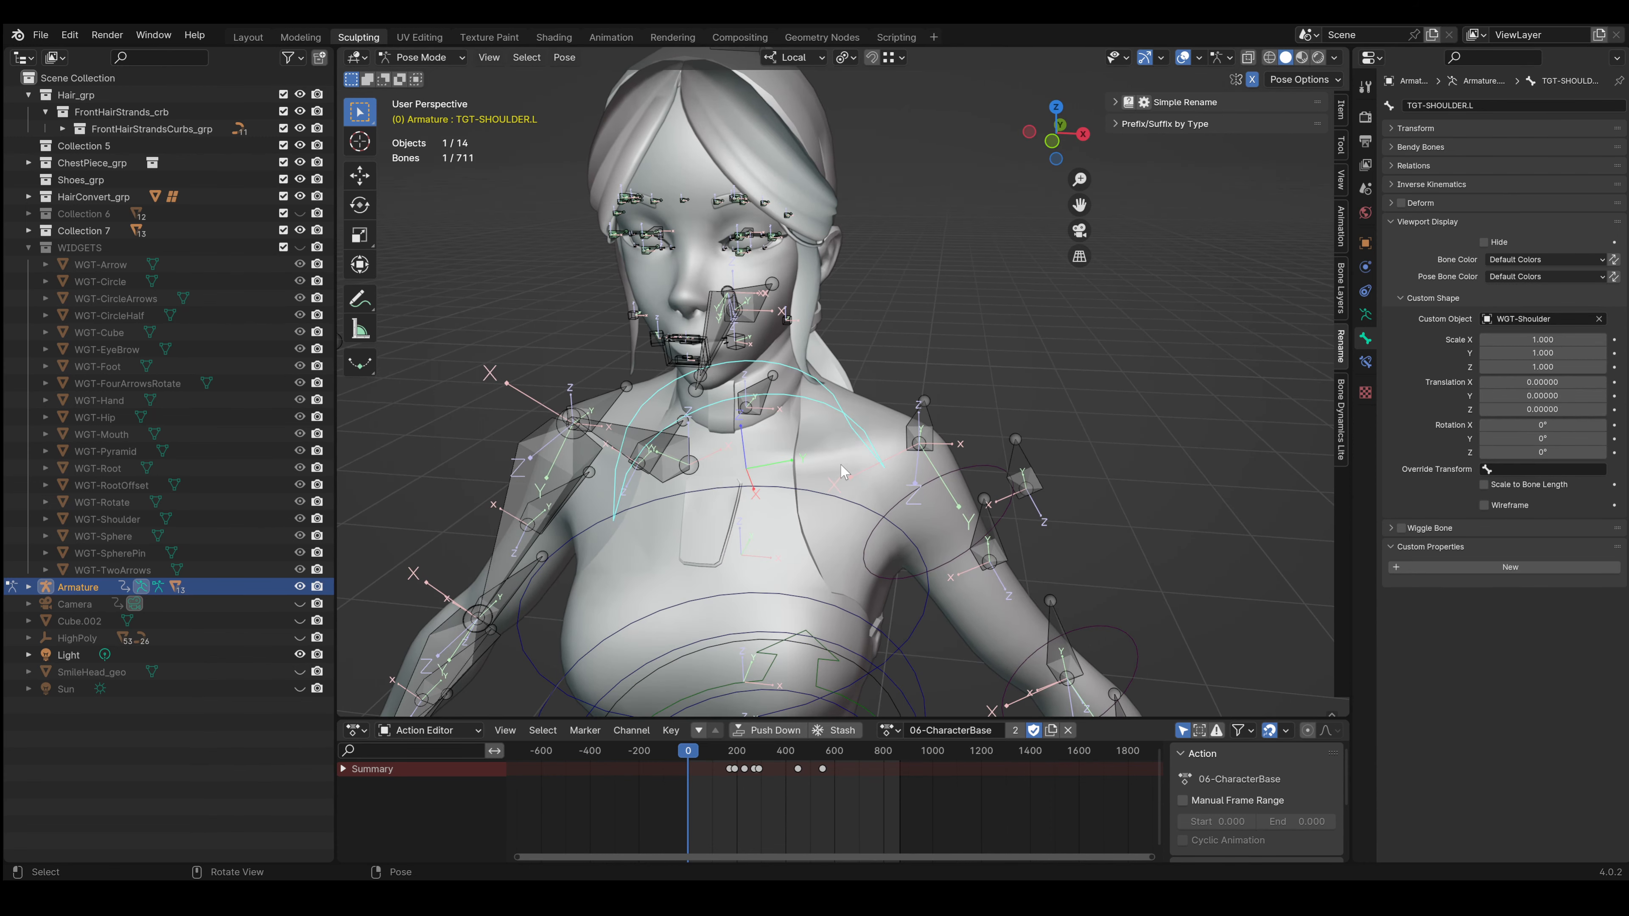
left_click_drag(1542, 396, 1553, 396)
Fit the left shoulder's custom shape by adjusting its Z rotation and X translation in front and side views
key("KP_1")
mouse_move(1543, 452)
left_mouse_down()
mouse_move(1584, 453)
mouse_move(1559, 439)
left_mouse_up()
left_click(1083, 133)
scroll(833, 385, "up", 2)
left_click_drag(1540, 382, 1501, 409)
middle_click_drag(782, 360, 892, 423)
scroll(969, 415, "down", 4)
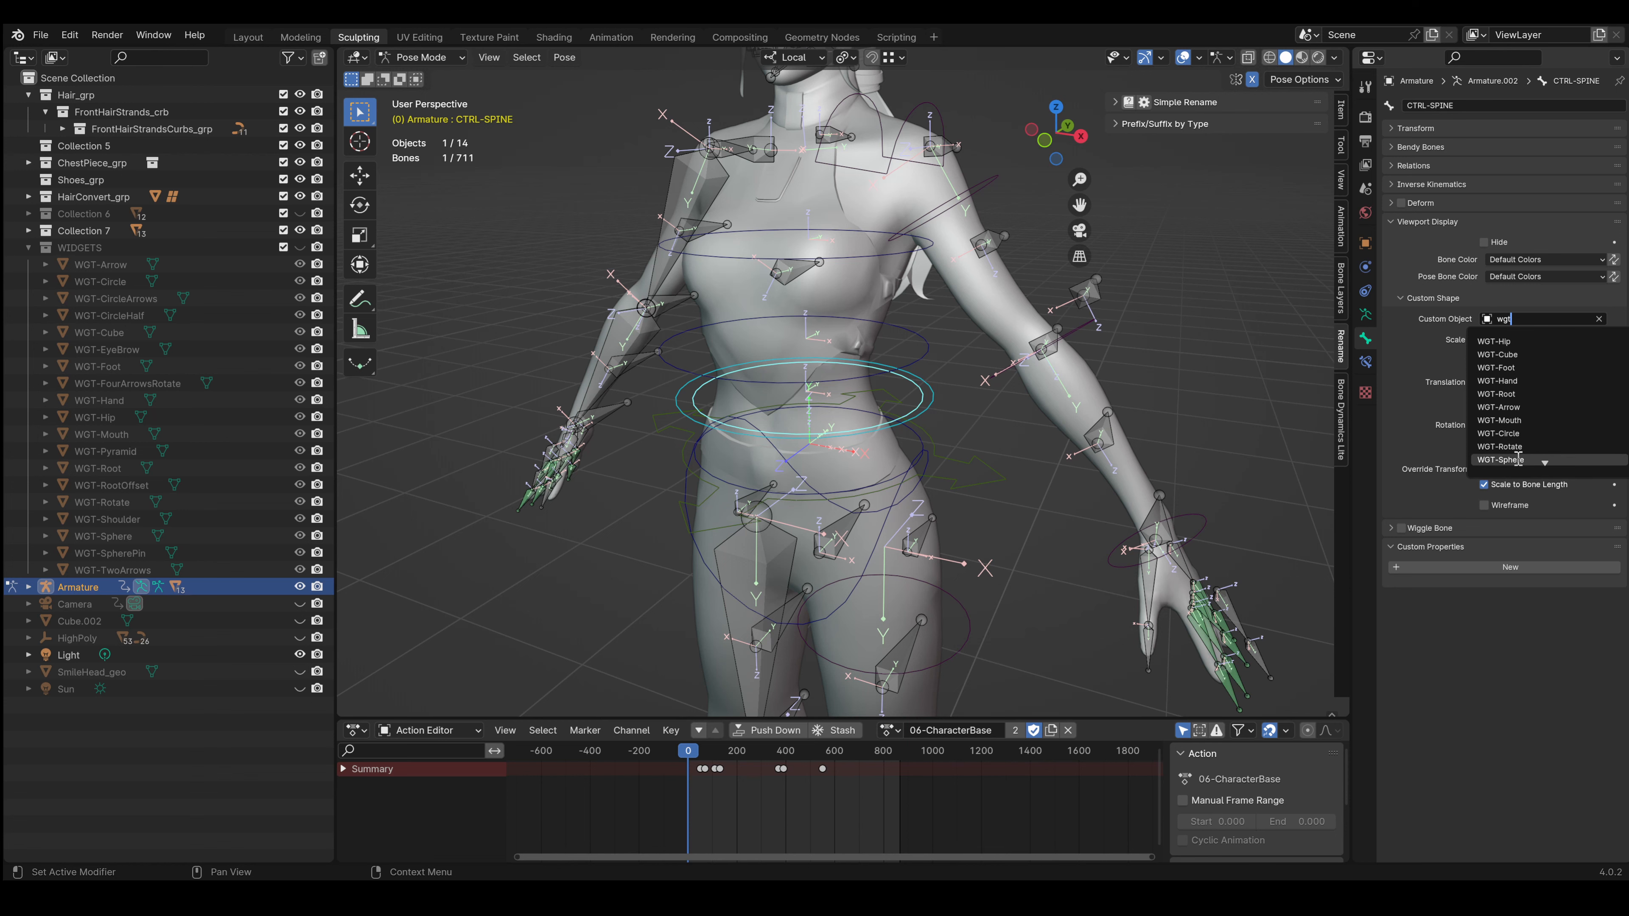
Change the custom shape of CTRL-SPINE to WGT-SpherePin
left_click(1506, 446)
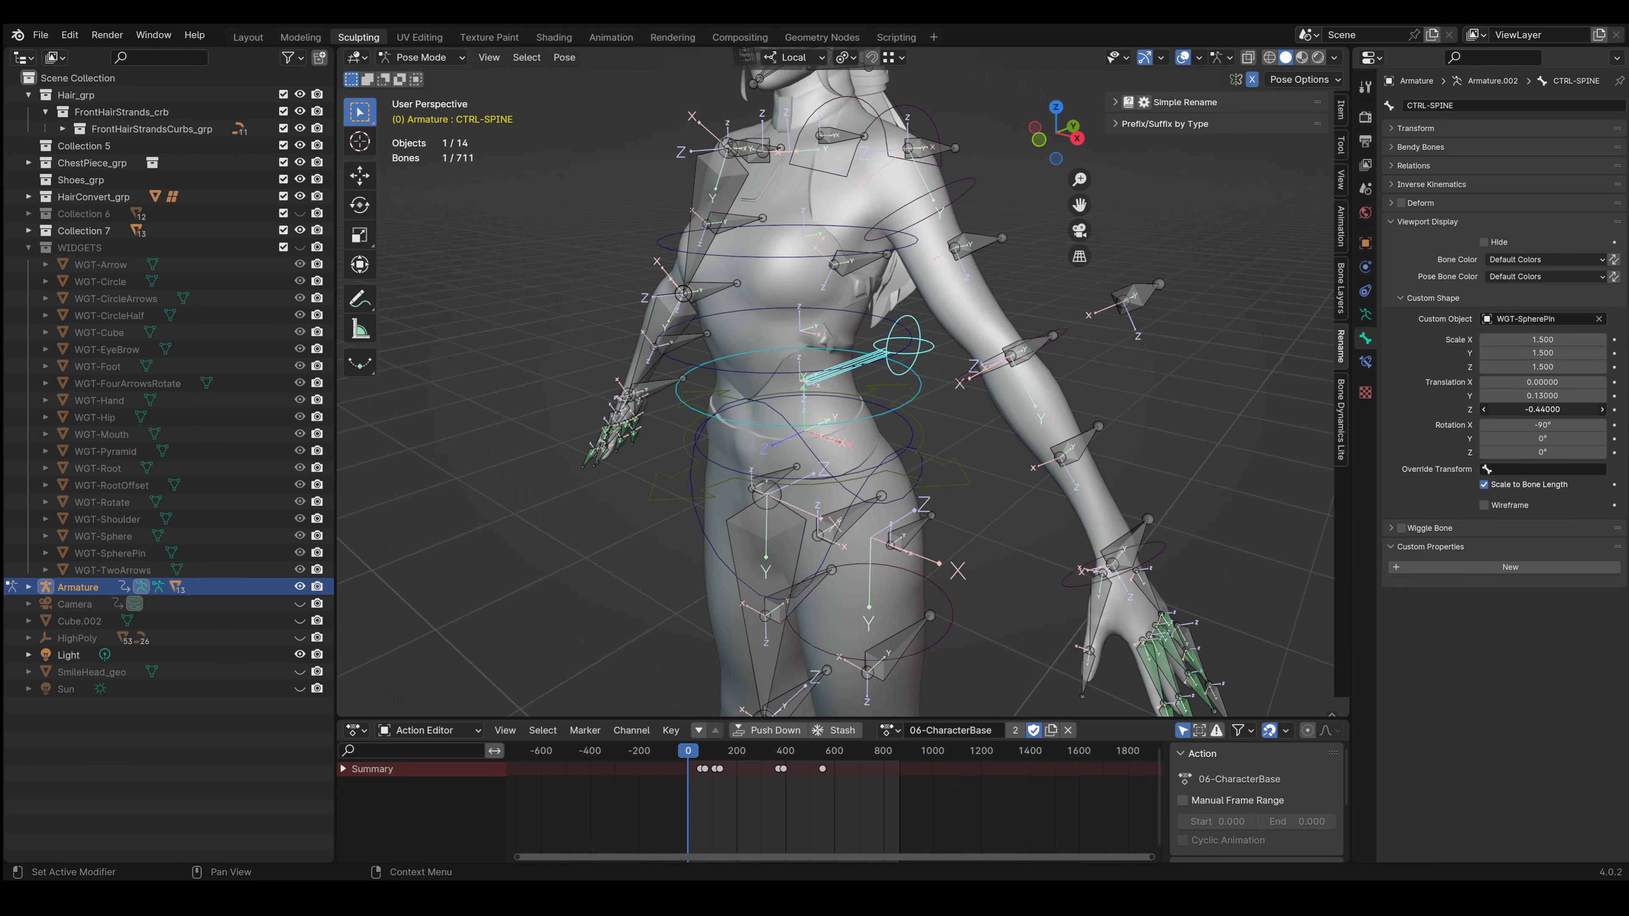
middle_click_drag(1251, 431, 880, 388)
Assign WGT-Foot as the custom shape of CTRL-LEG-IK.L and shift it along Y by about 0.364
left_click(1555, 319)
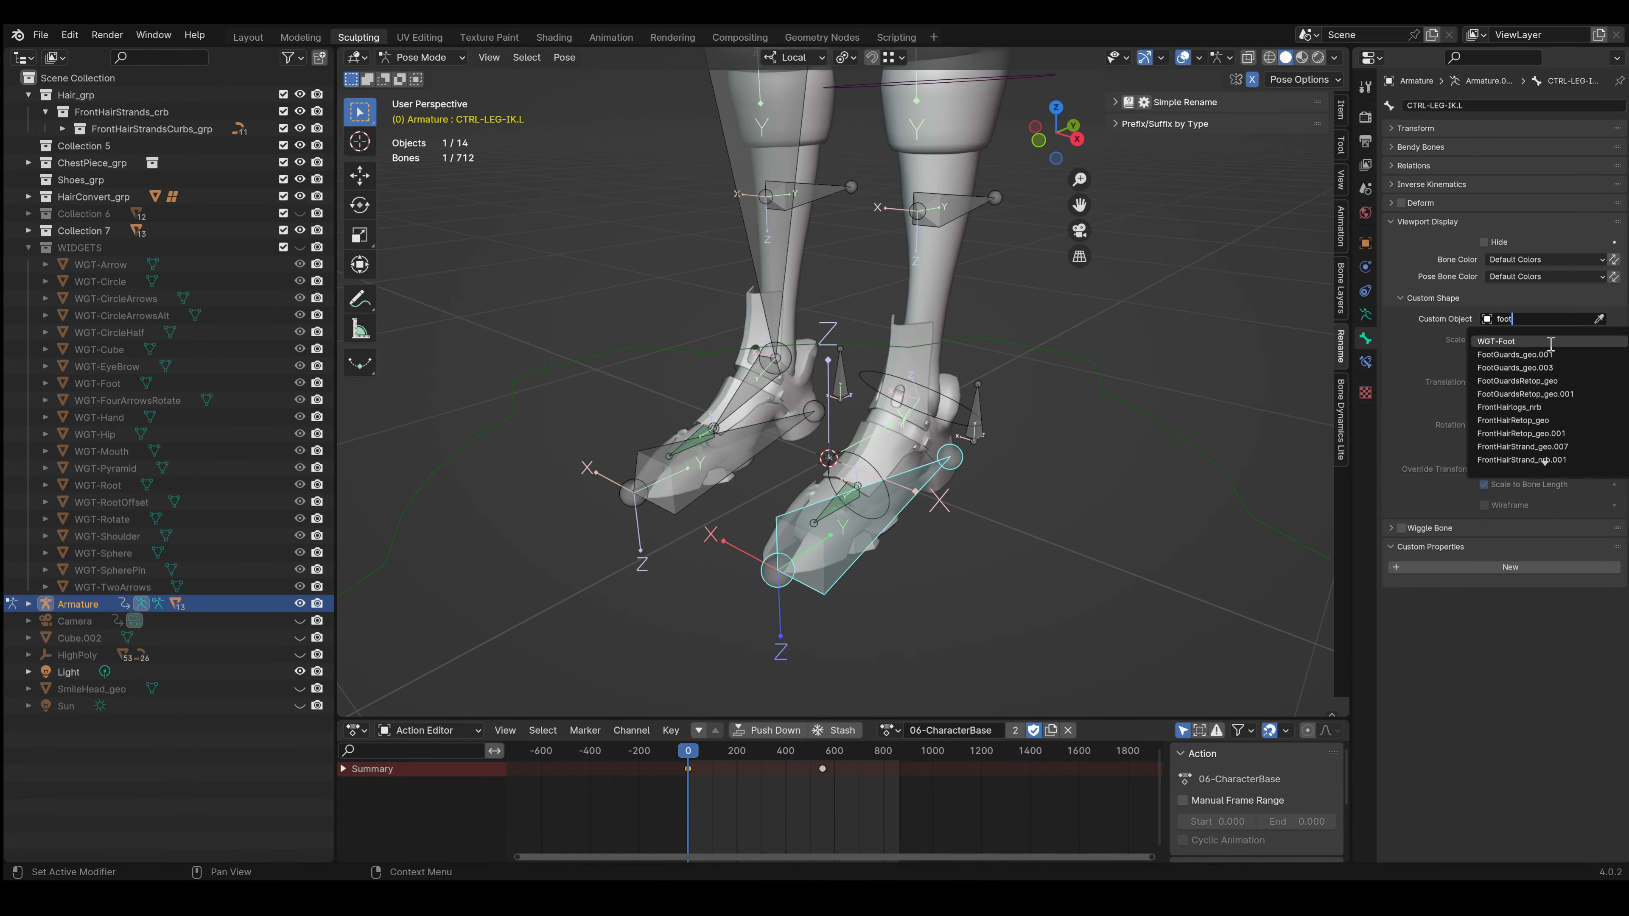
left_click(1551, 341)
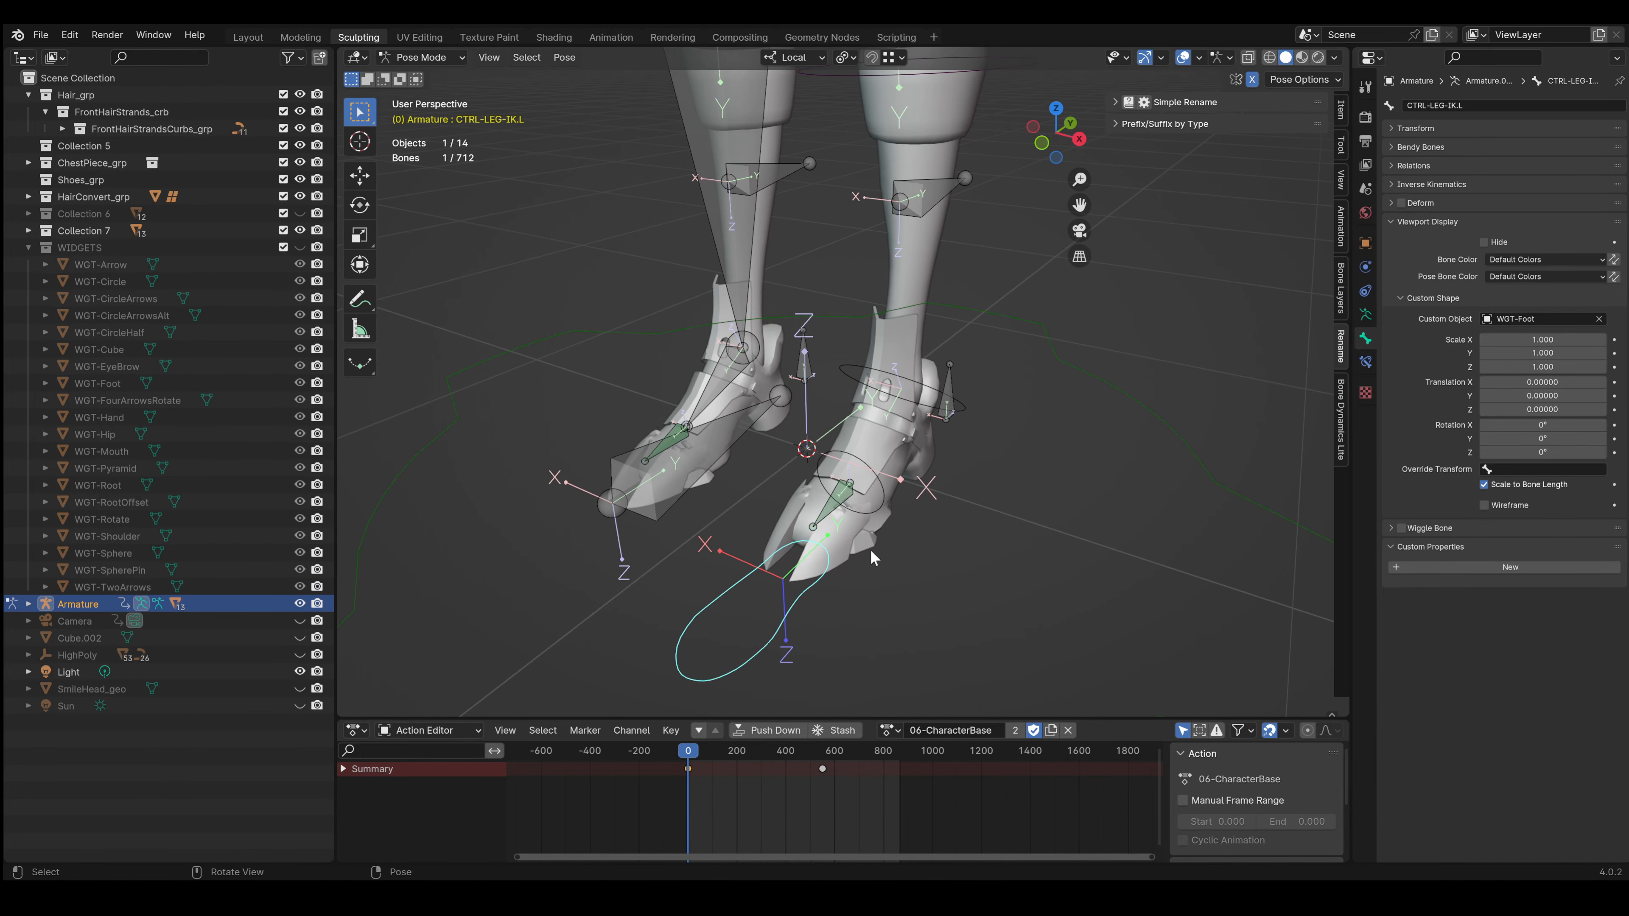
left_click_drag(1543, 395, 1568, 395)
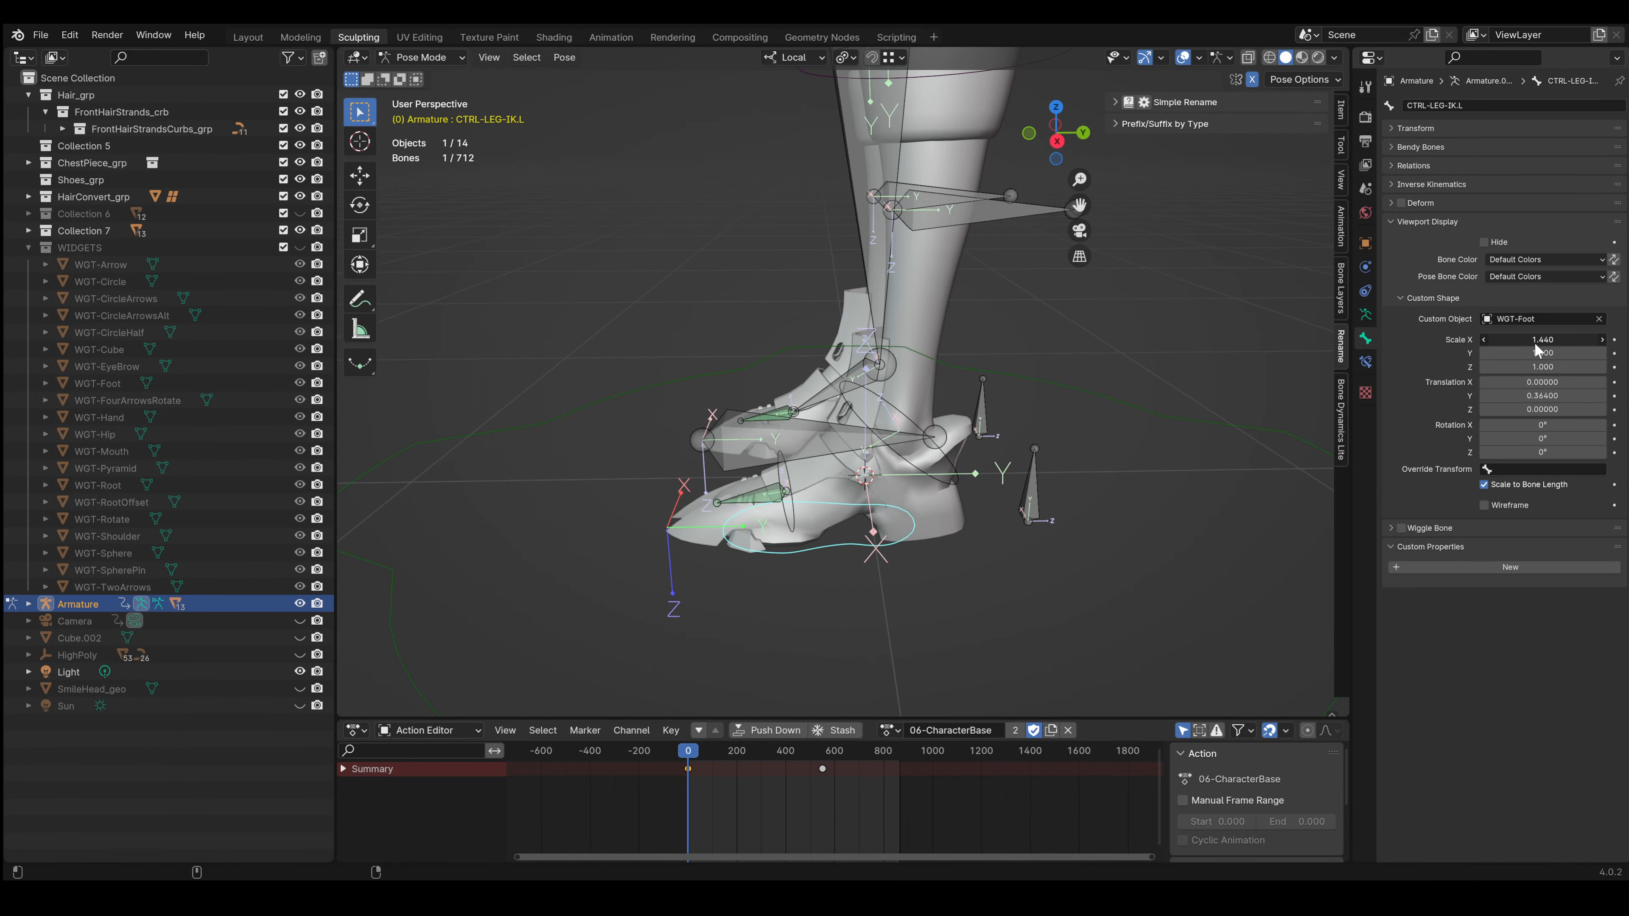
Set the left foot shape's Y translation to about 0.404 and enlarge its X and Y scale to surround the foot
middle_click_drag(1095, 477, 1059, 545)
left_click_drag(1504, 395, 1523, 396)
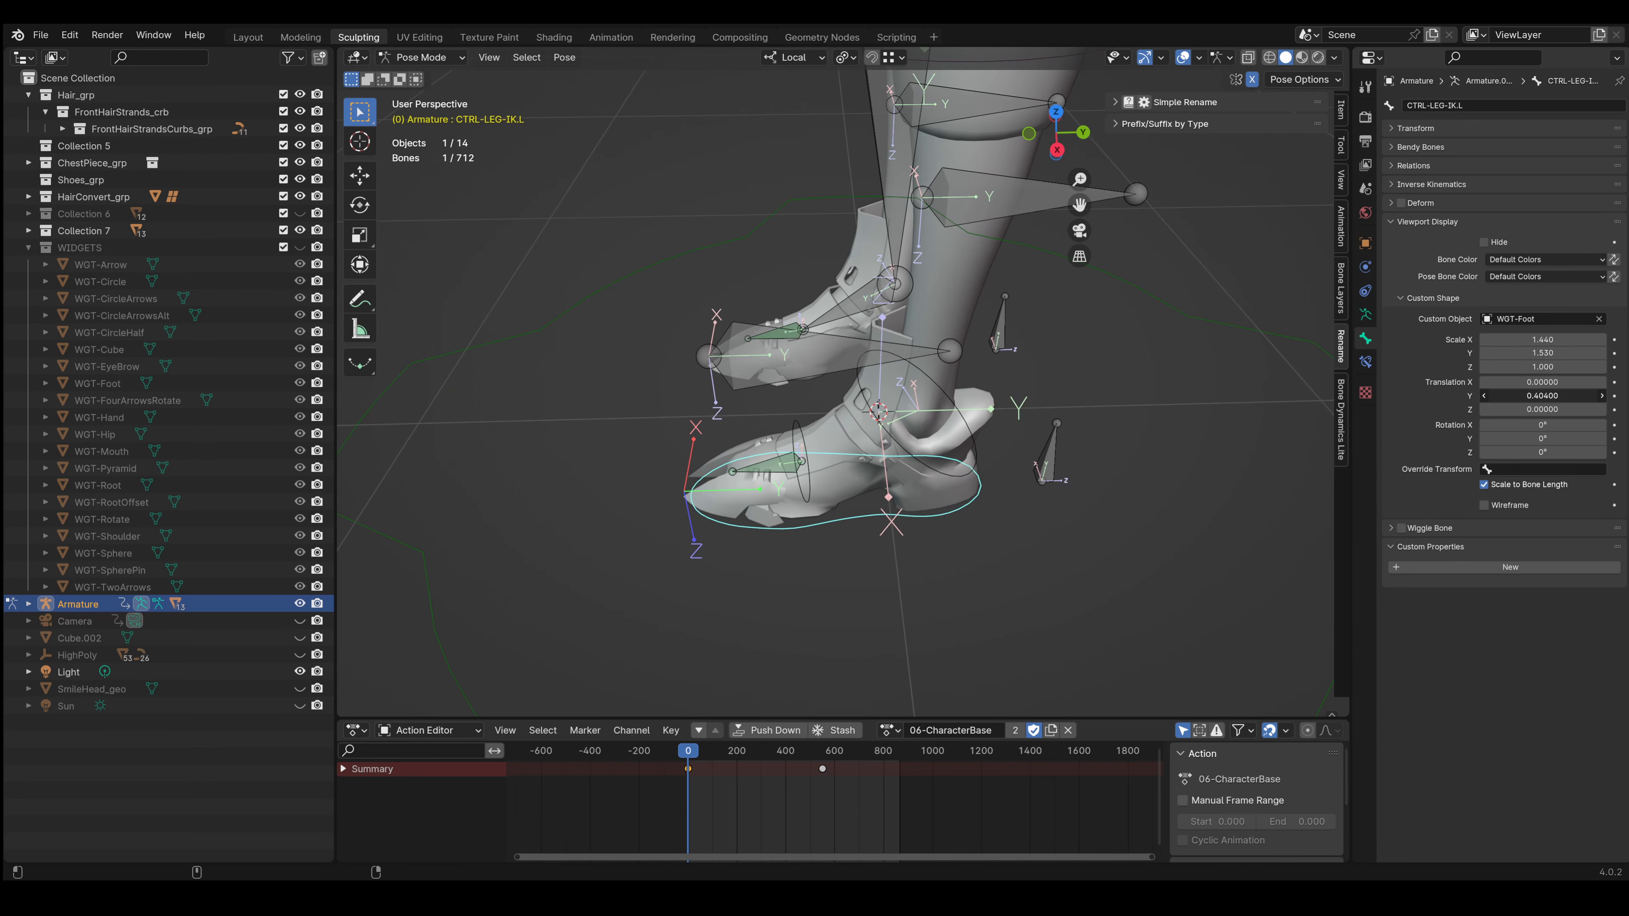
left_click_drag(1539, 341, 1565, 340)
left_click_drag(1539, 353, 1558, 353)
middle_click_drag(552, 436, 795, 478)
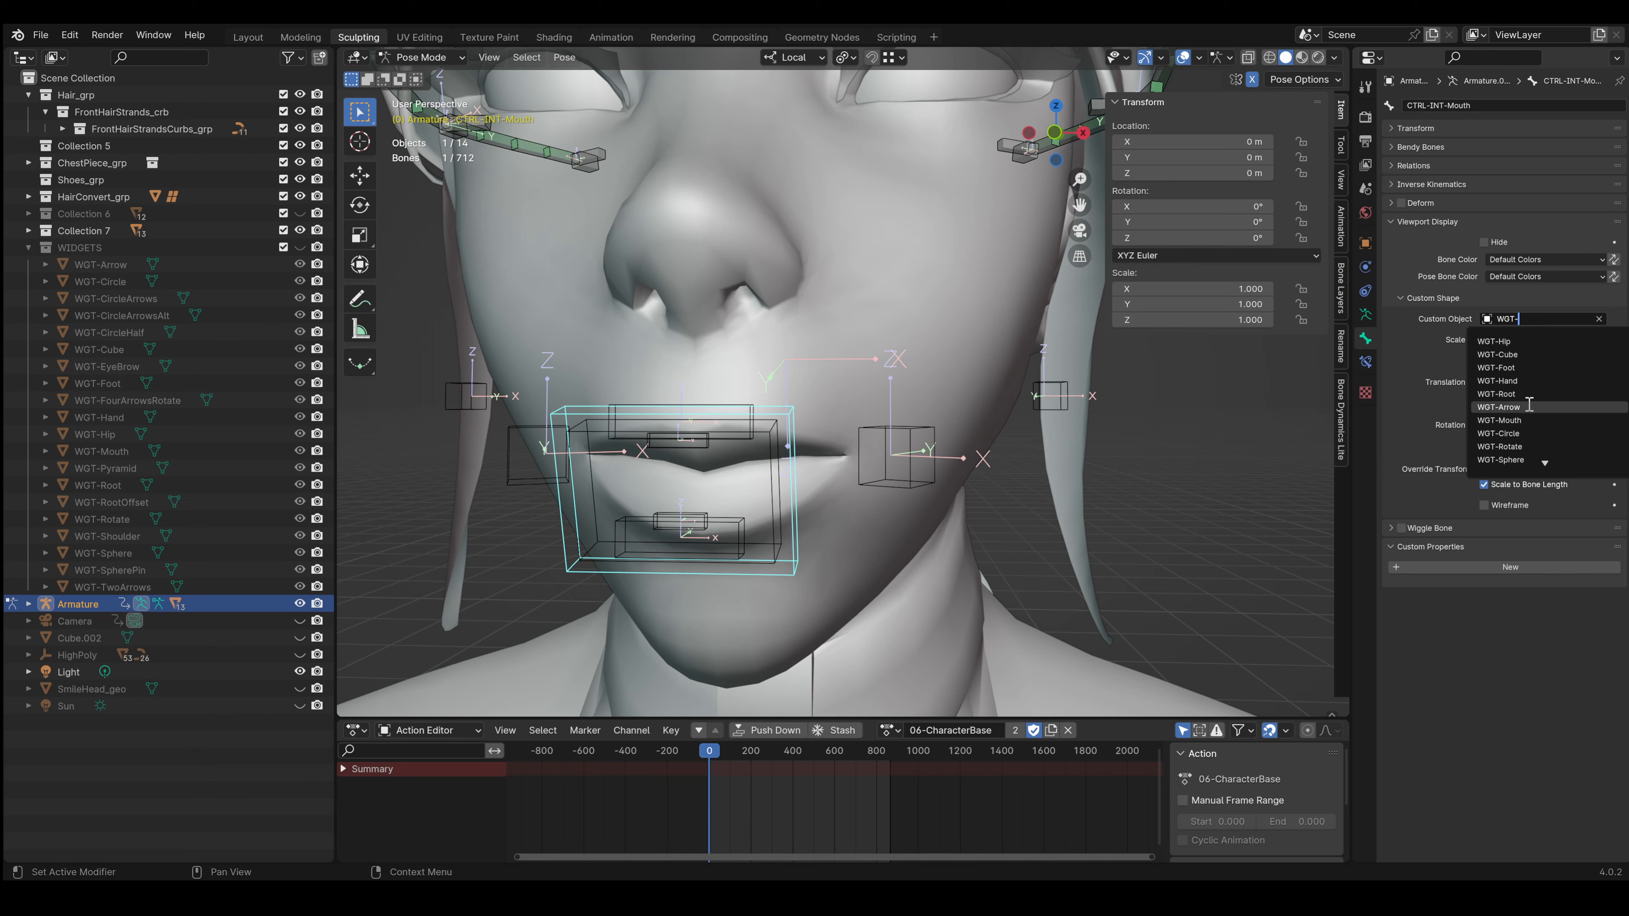
Assign WGT-Arrow as the custom shape of the CTRL-INT-Mouth bone
left_click(1530, 406)
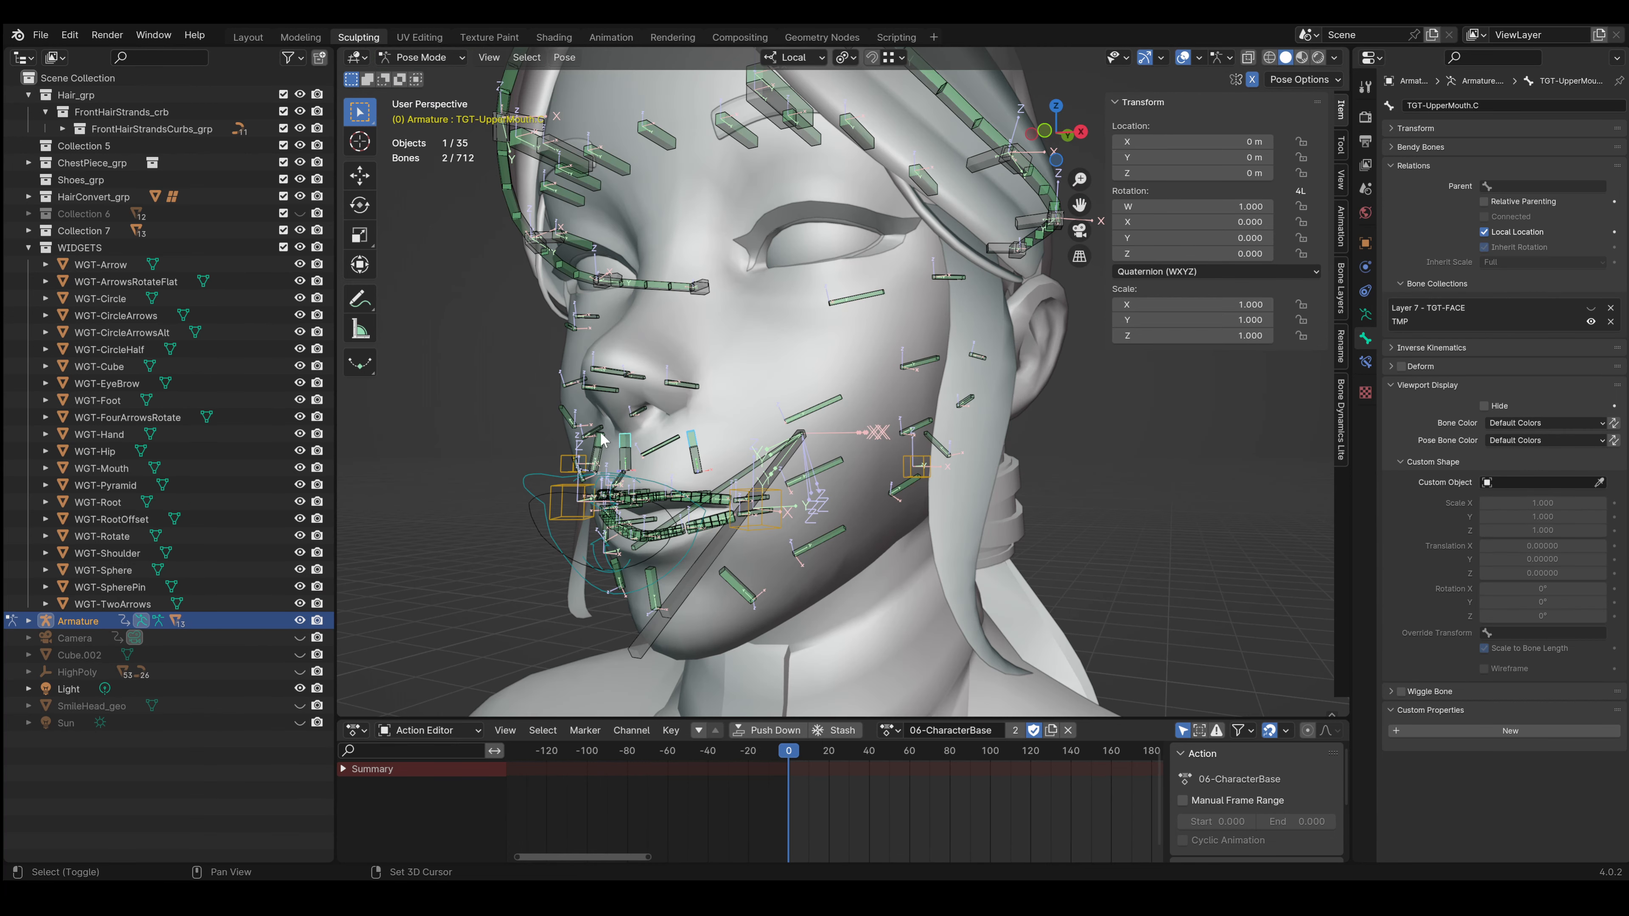
Select the target bones around the cheeks, mouth and chin, assign them the WGT-Sphere custom shape and adjust its scale
left_click(925, 425, "shift")
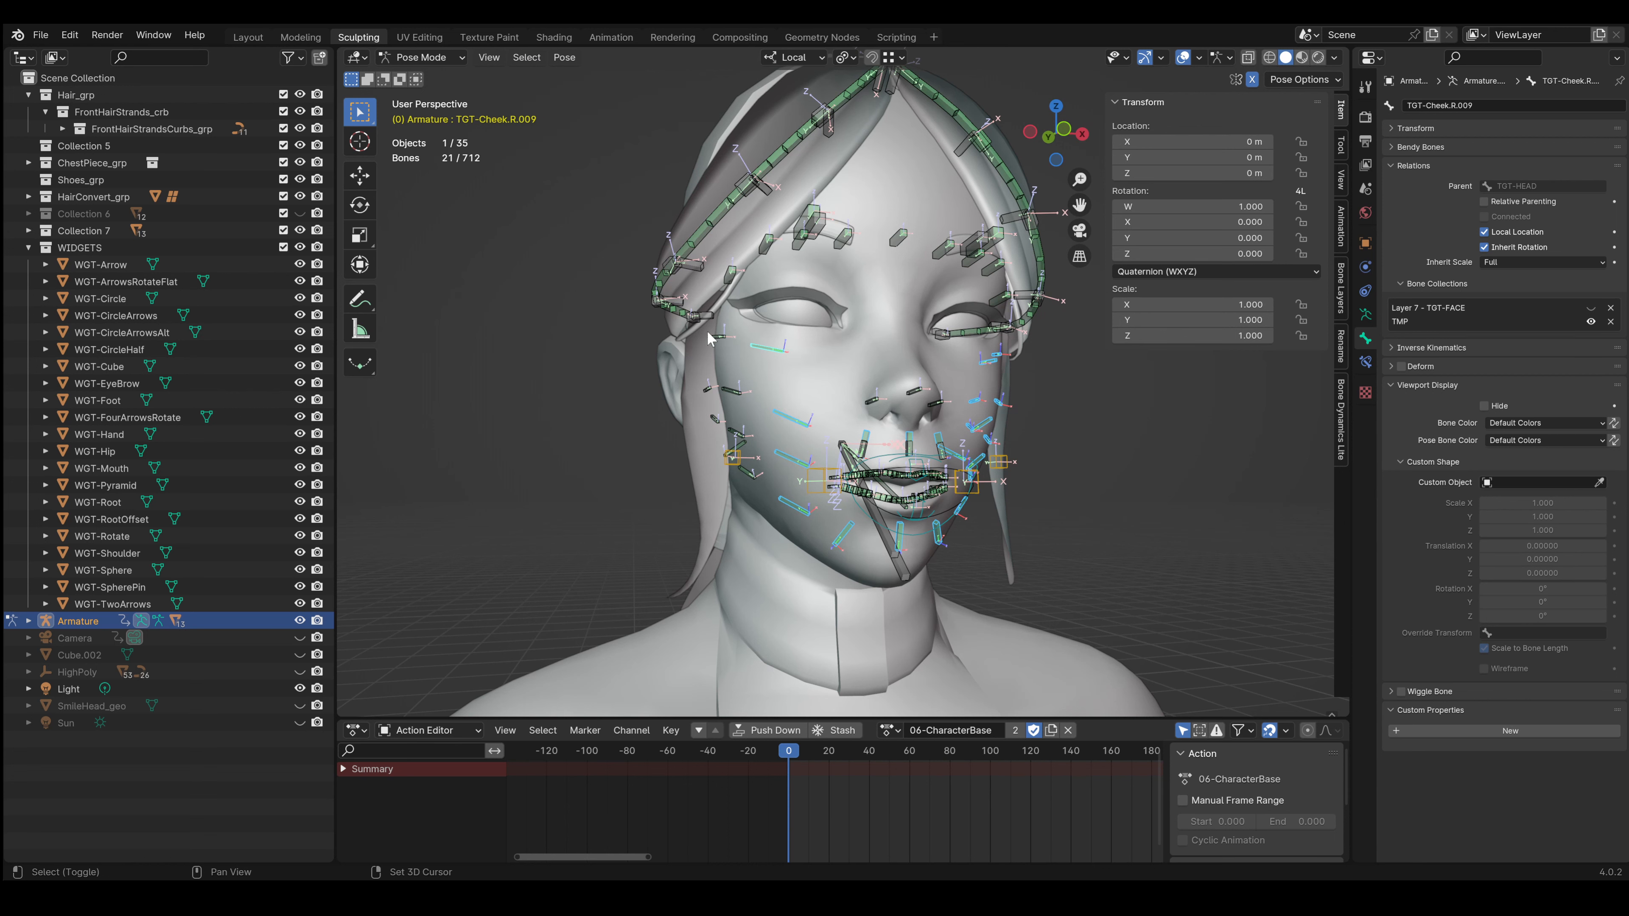
left_click(737, 434, "shift")
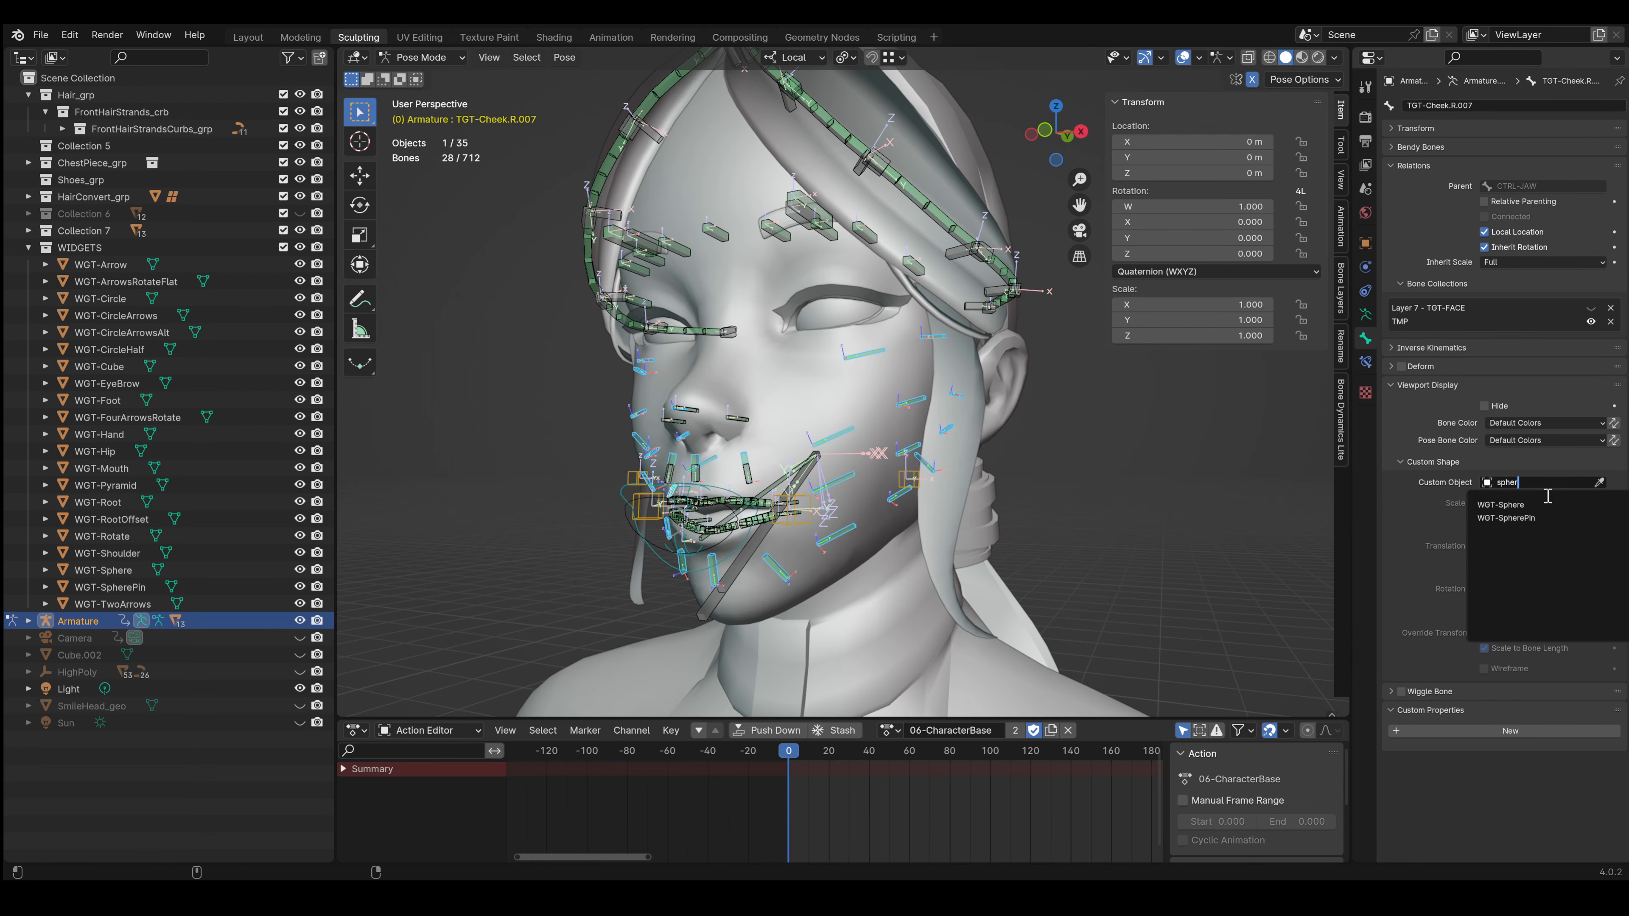
left_click(1530, 505)
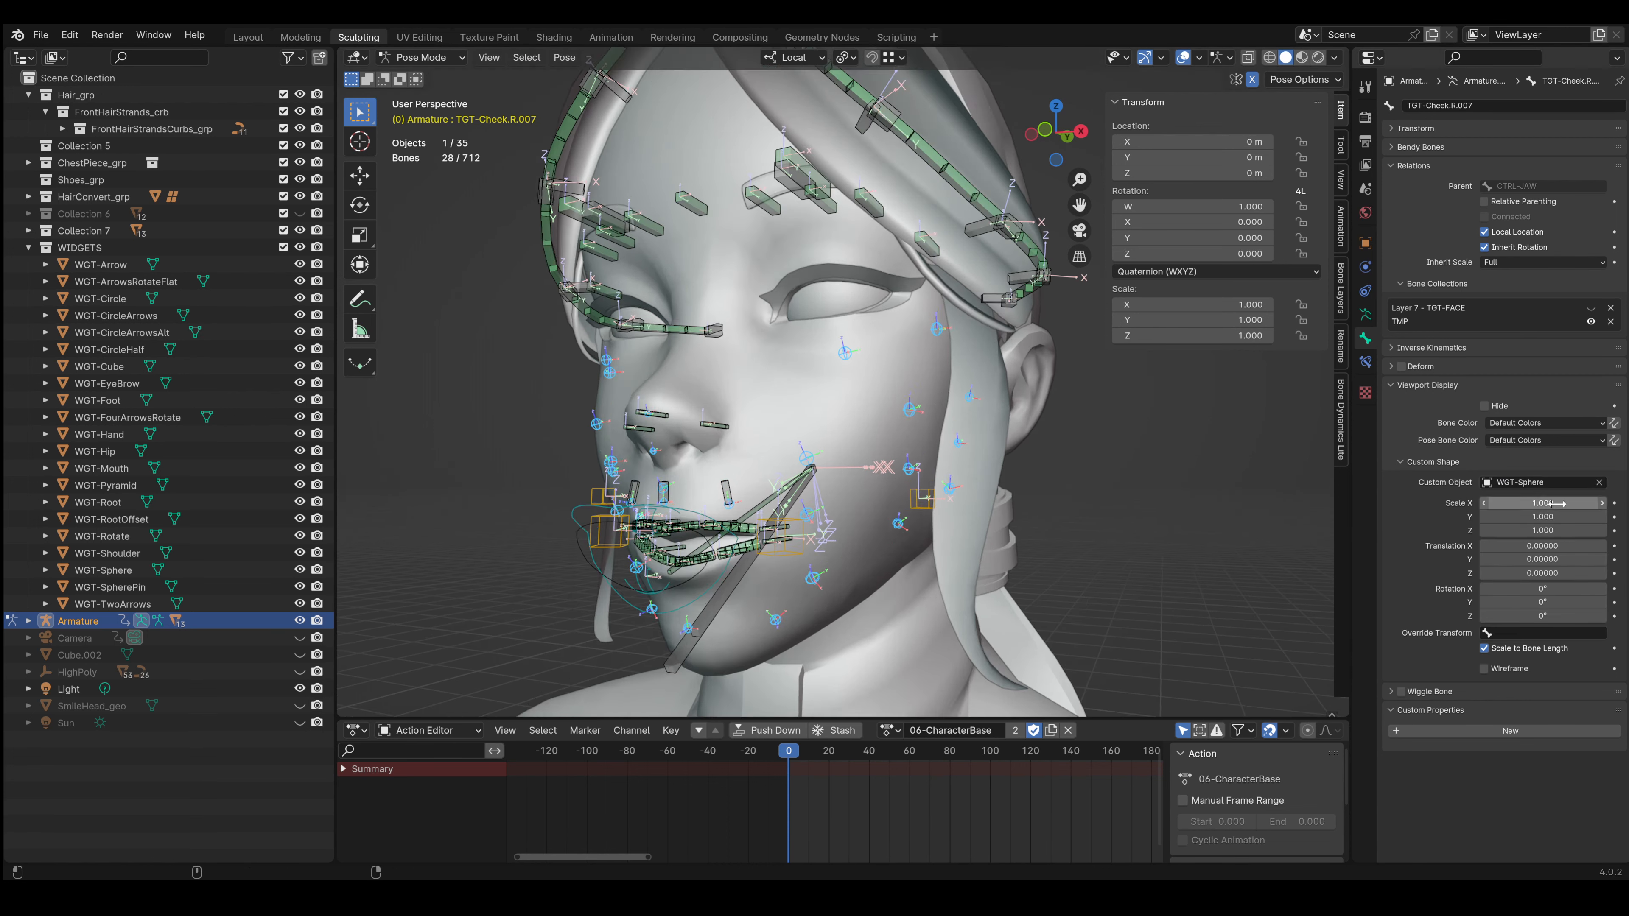
left_click(1552, 517)
type("1-5")
key("Return")
left_click(1552, 517)
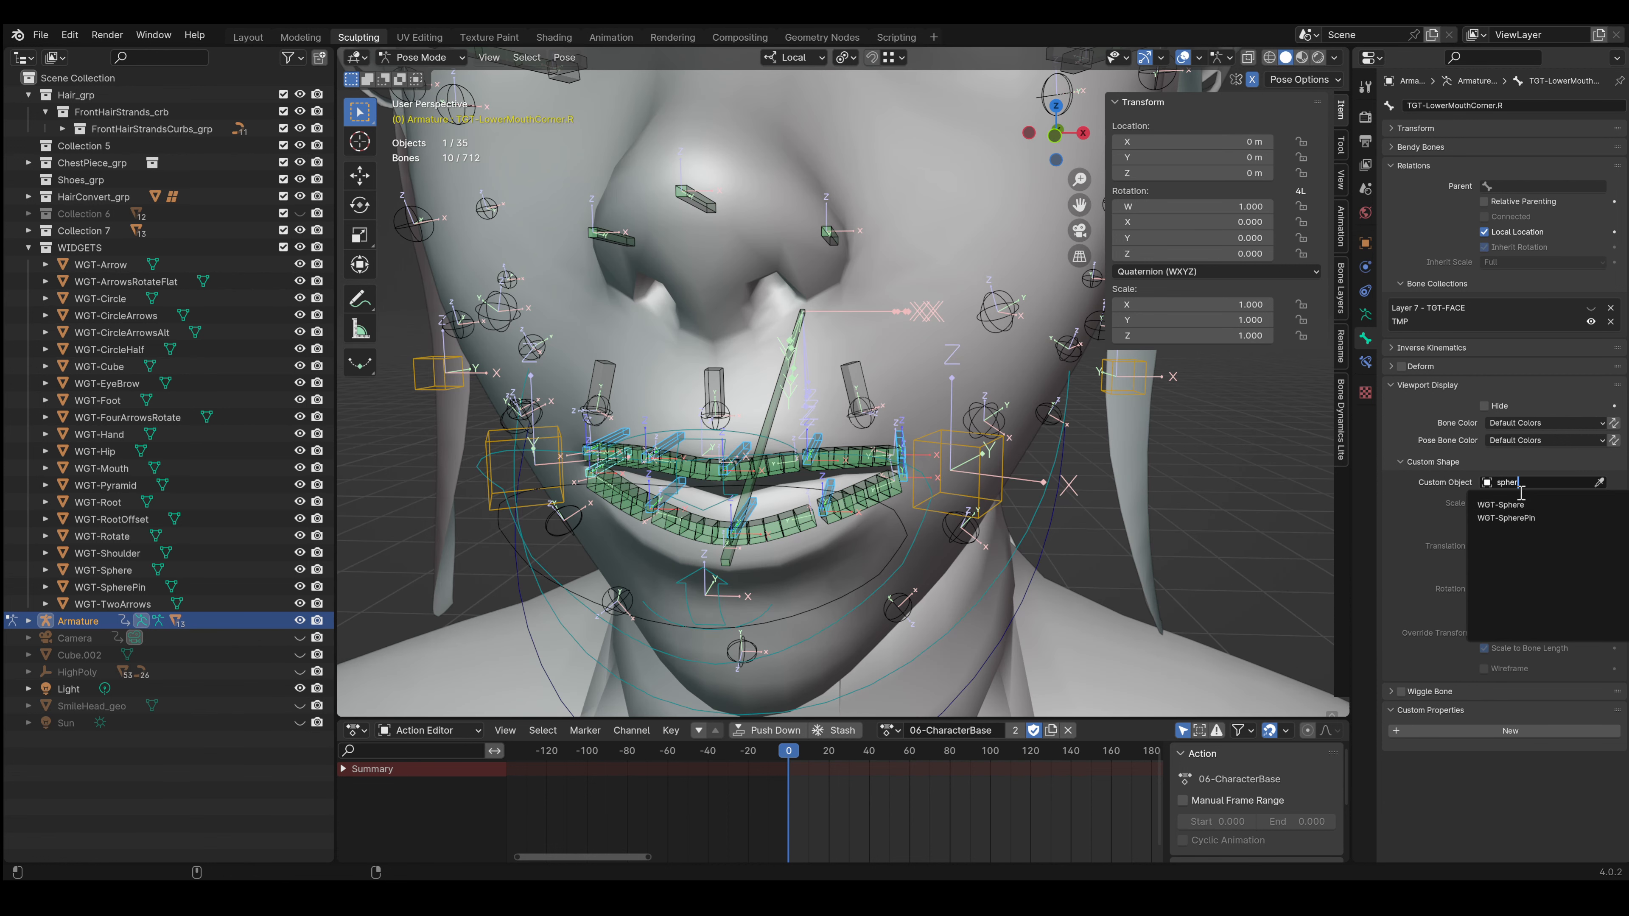
Assign WGT-Sphere as the custom shape of the selected lip and mouth corner target bones and start a test move
left_click(1520, 504)
key("g")
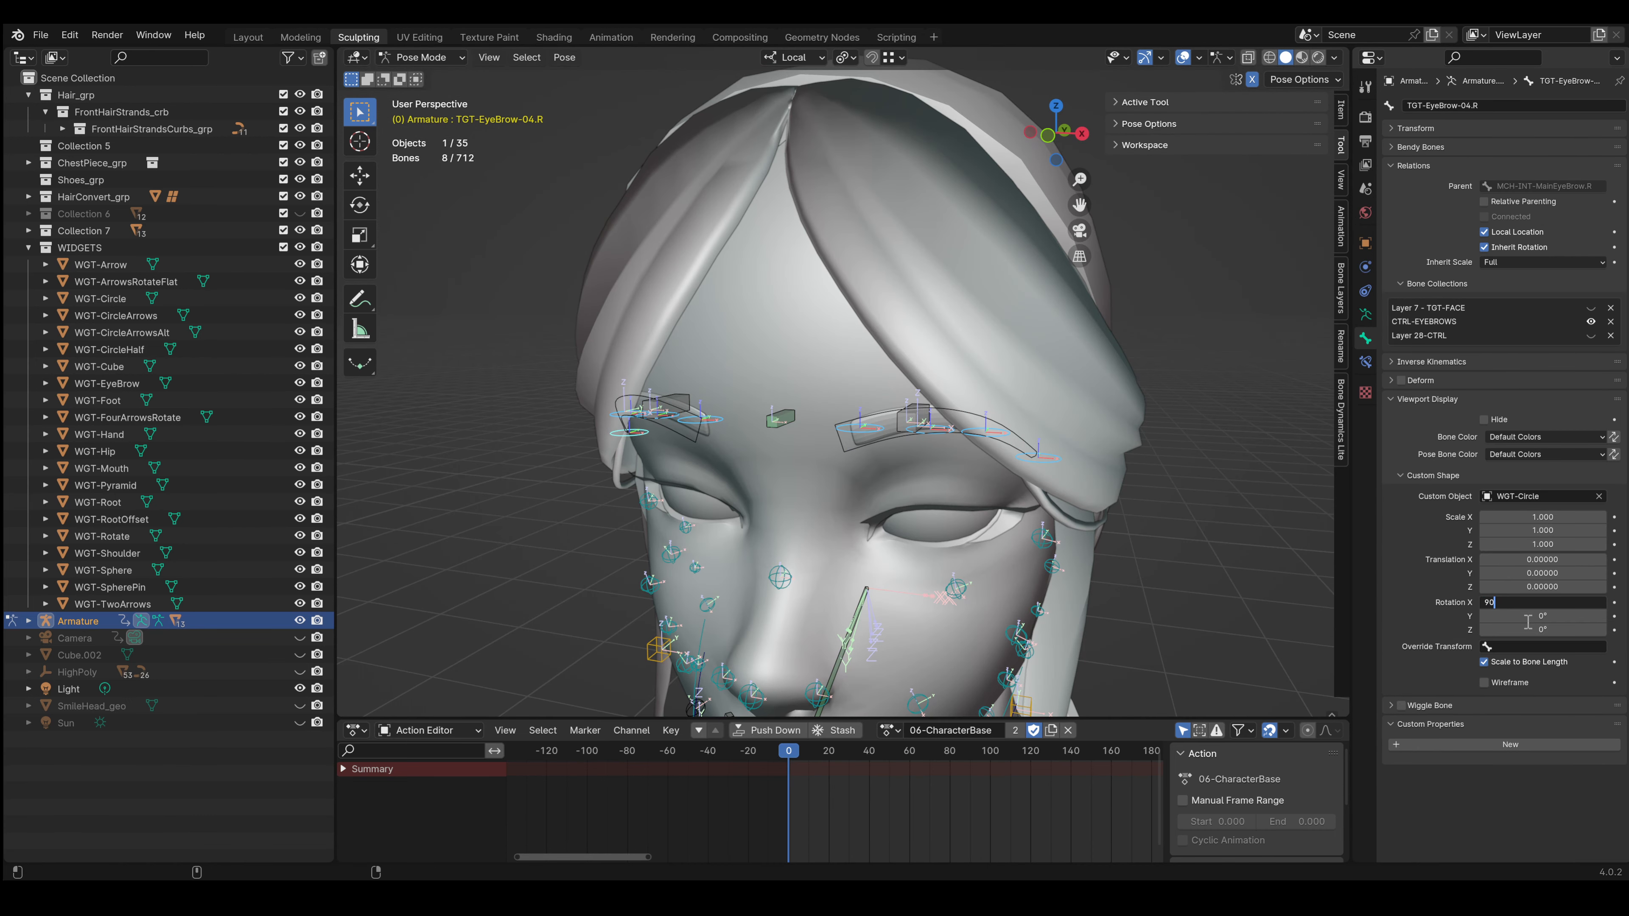
Set the X rotation of the eyebrow target bones' WGT-Circle custom shape to 90°
key("Return")
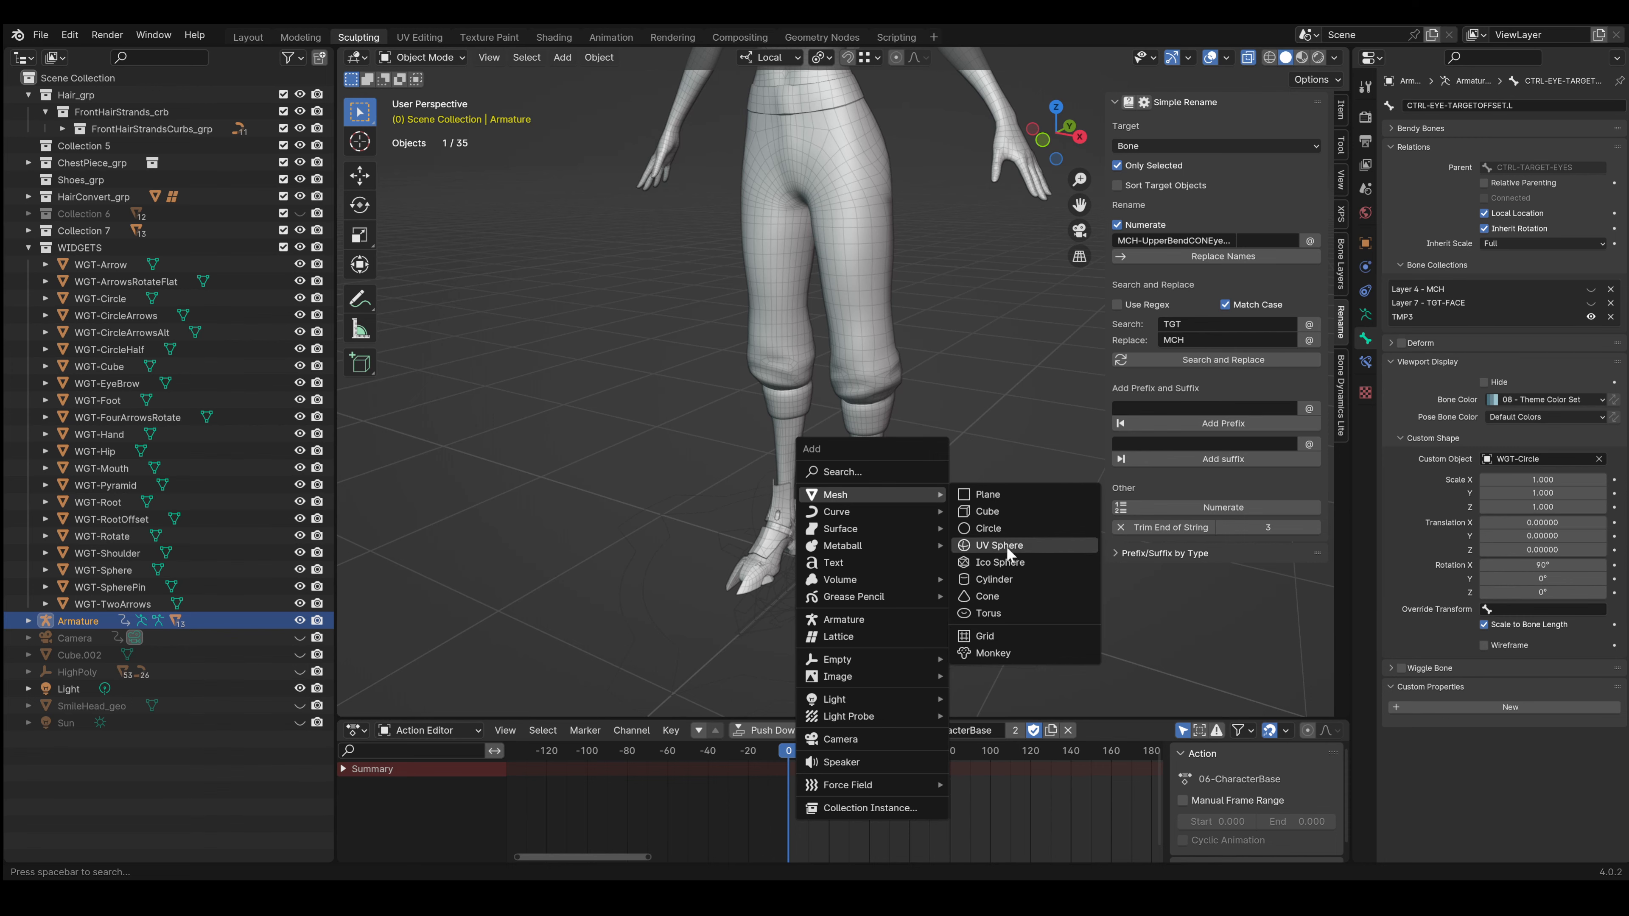
Add a six-sided mesh cylinder at the character's feet and cut an edge loop around its sides
left_click(1011, 579)
scroll(906, 465, "down", 3)
key("Tab")
key("ctrl+r")
left_click(905, 466)
Merge the cylinder's top vertices at their center and its bottom vertices at theirs to form two points
left_click_drag(672, 261, 1054, 390)
key("m")
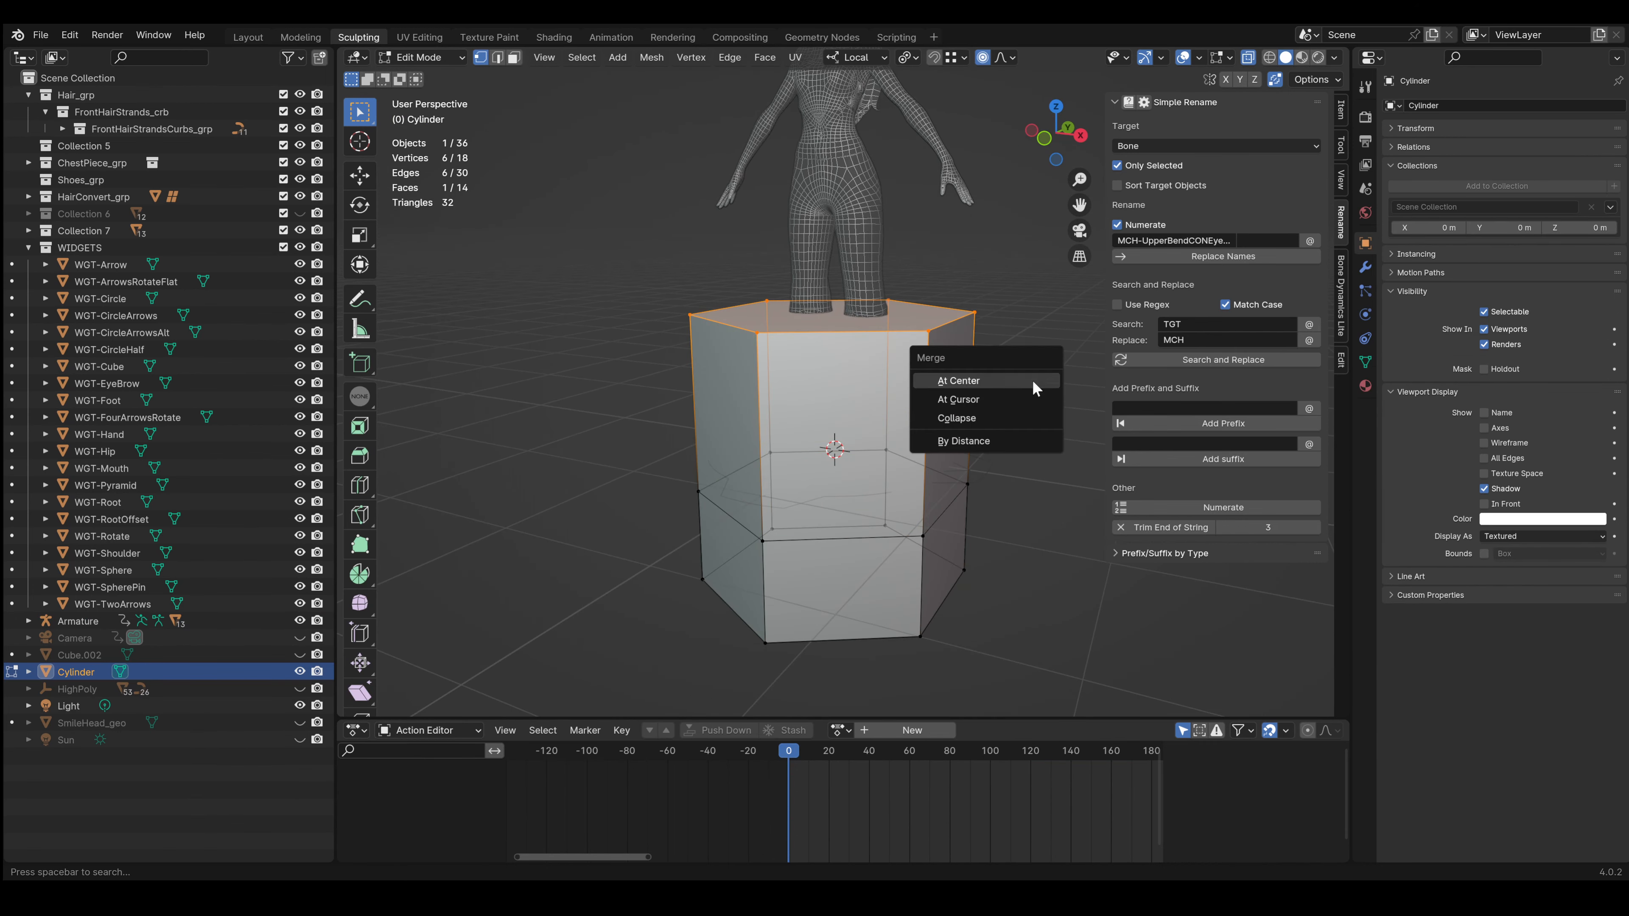
left_click(1032, 379)
middle_click_drag(940, 597, 949, 561)
left_click_drag(673, 526, 1002, 637)
key("m")
left_click(960, 556)
Scale the middle ring of vertices on the double-pointed diamond mesh down to about 0.55
middle_click_drag(960, 556, 960, 538)
left_click_drag(680, 436, 978, 529)
key("s")
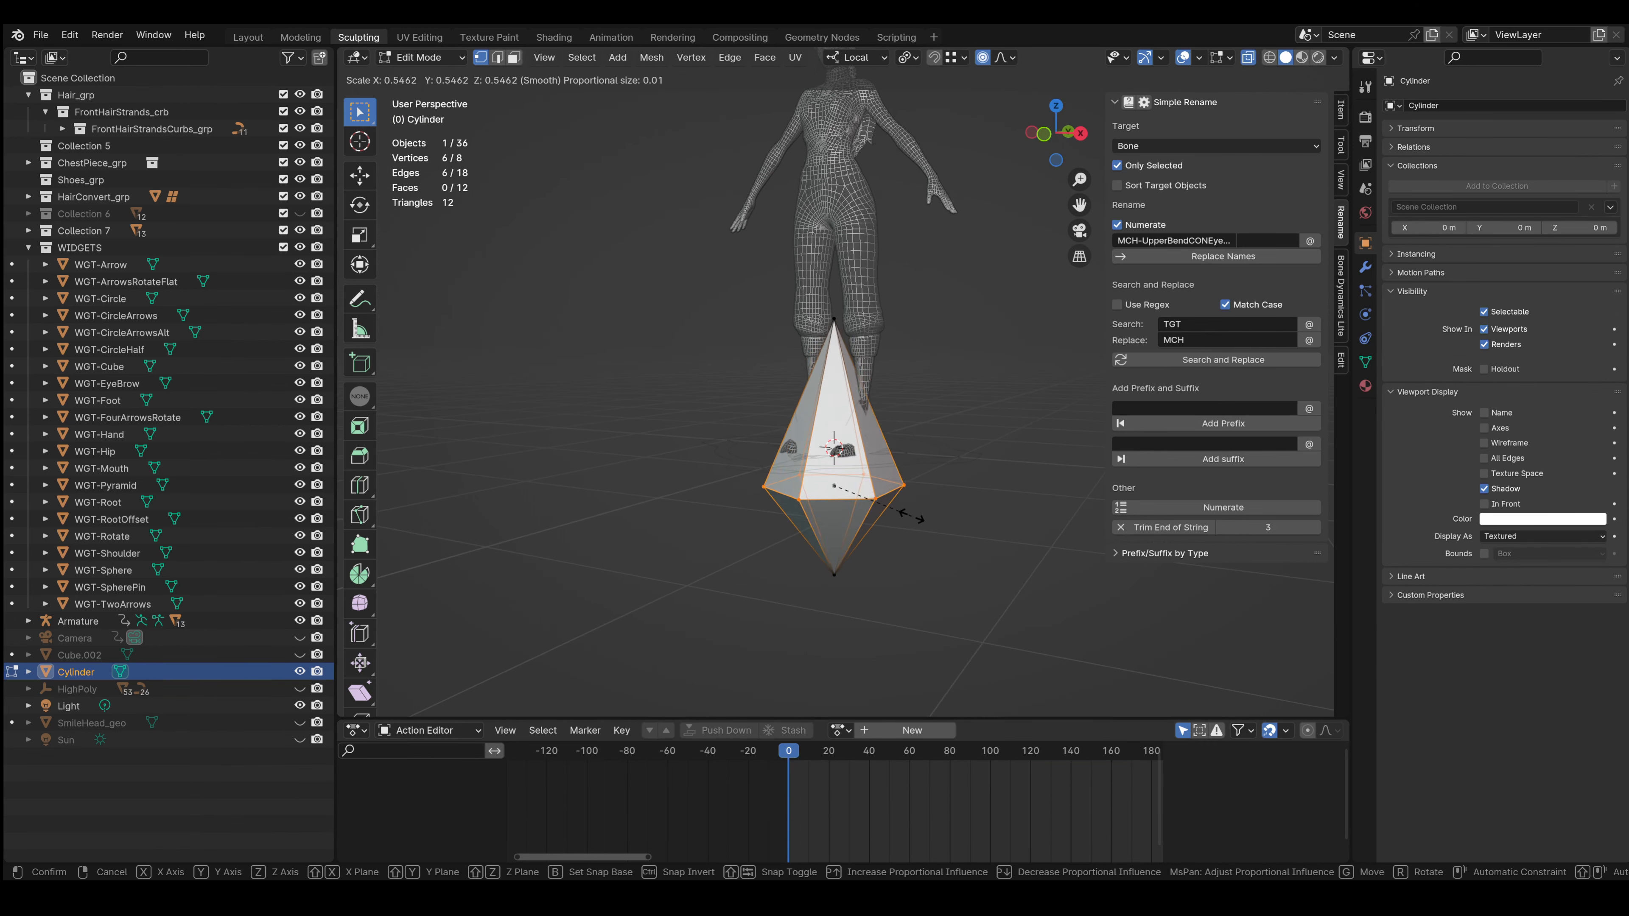
Assign WGT-Diamond as the custom shape of the PROPERTIES bone above the character's head
left_click(1599, 468)
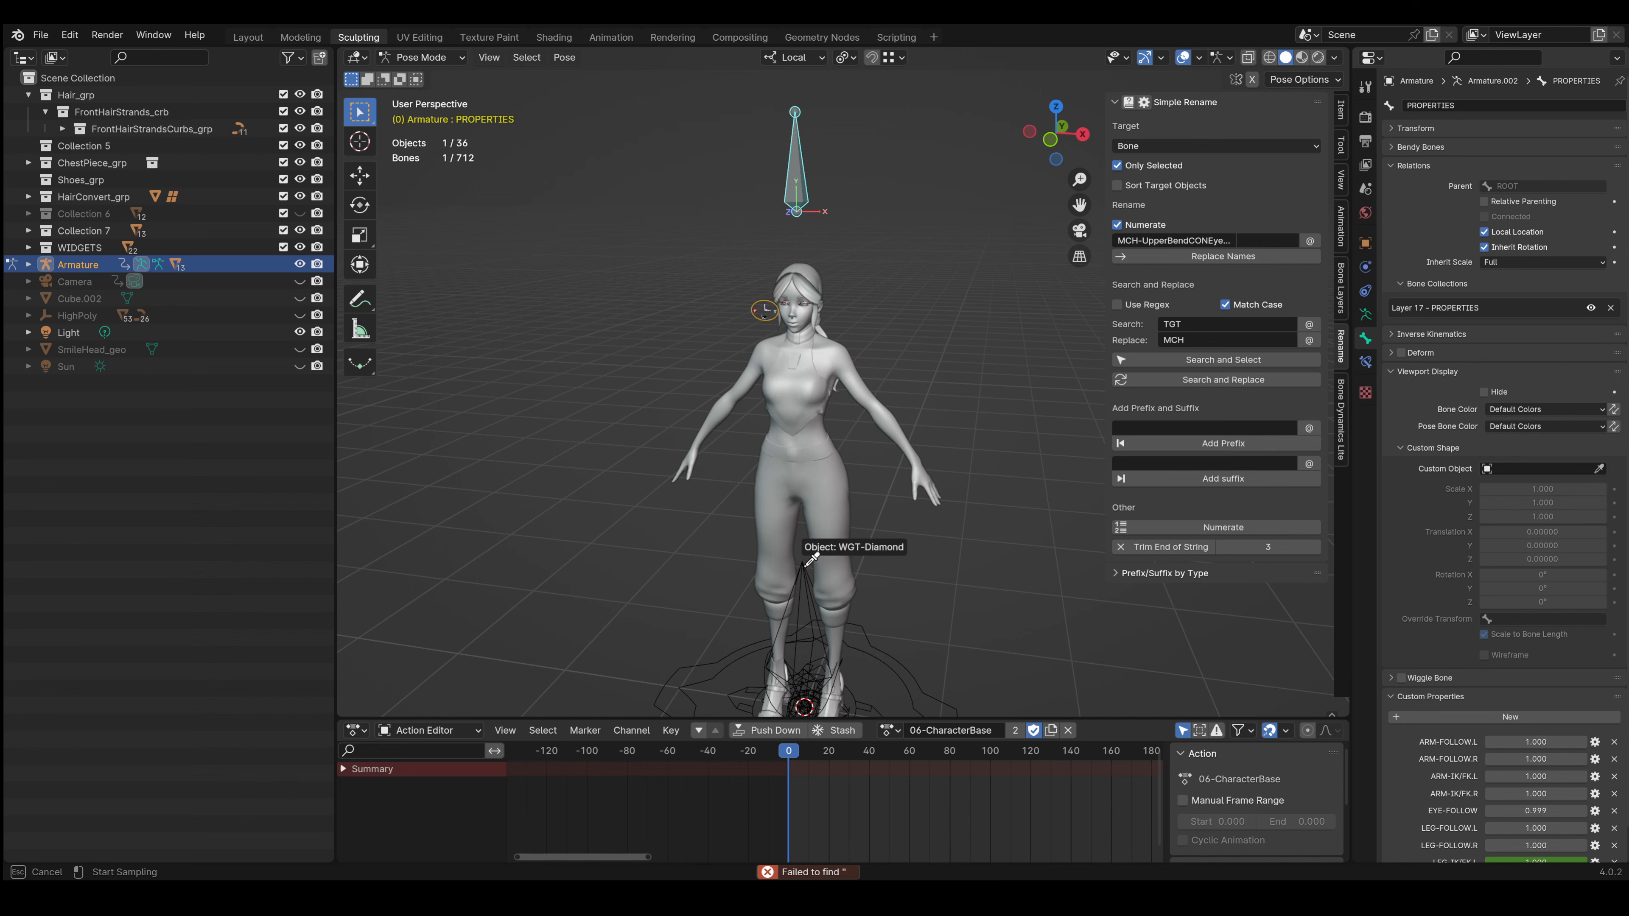
left_click(810, 559)
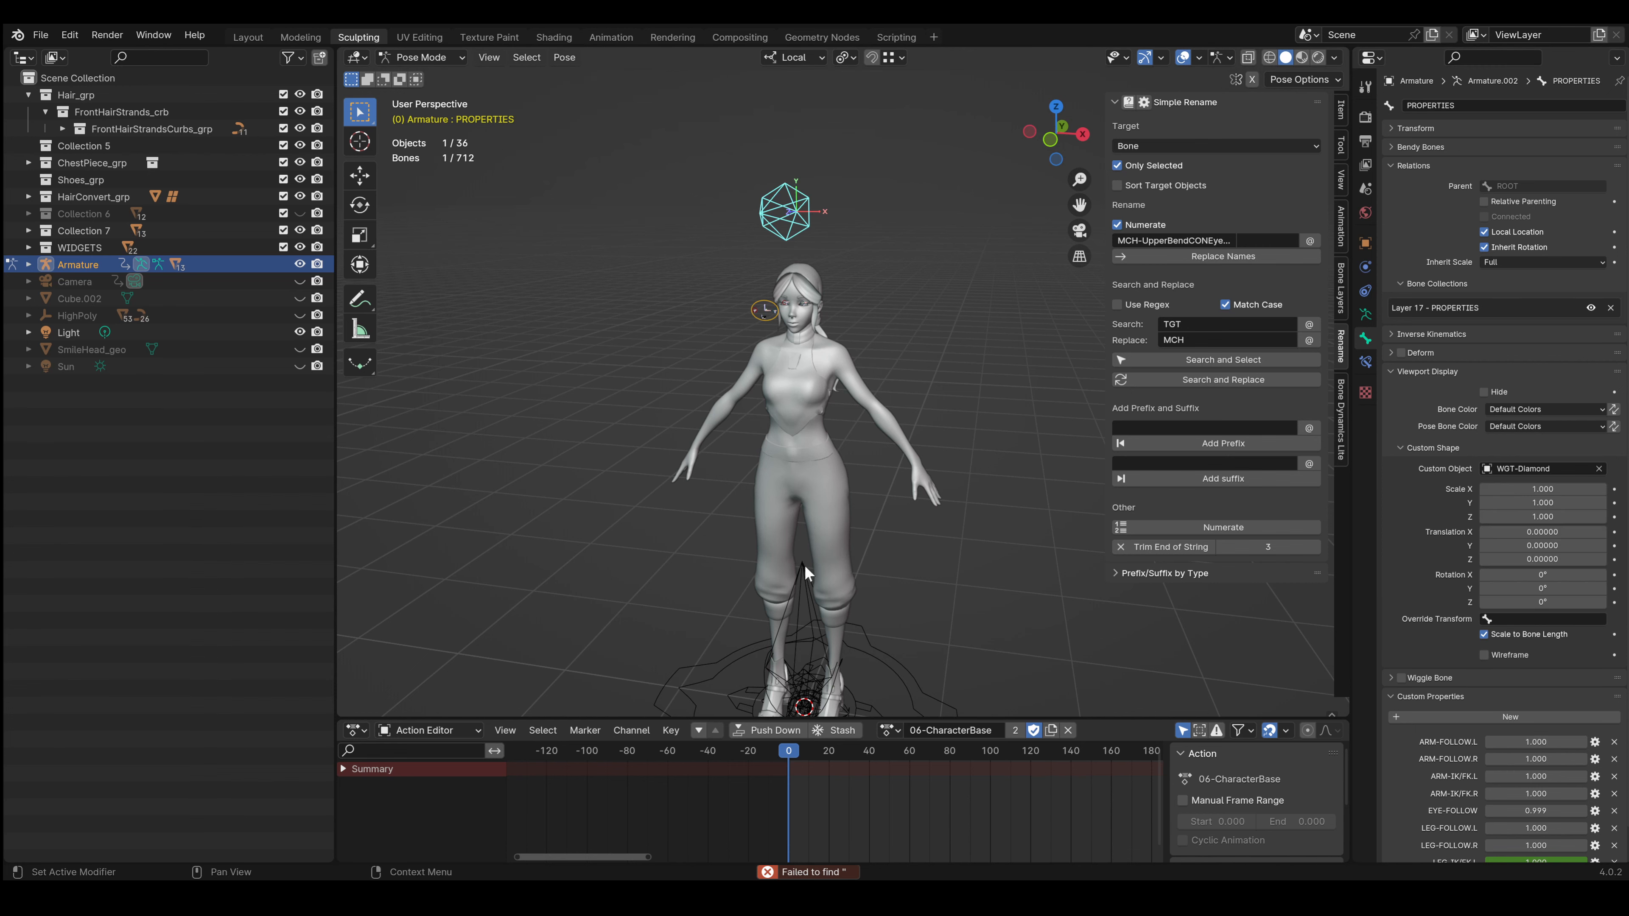
middle_click_drag(872, 321, 831, 326)
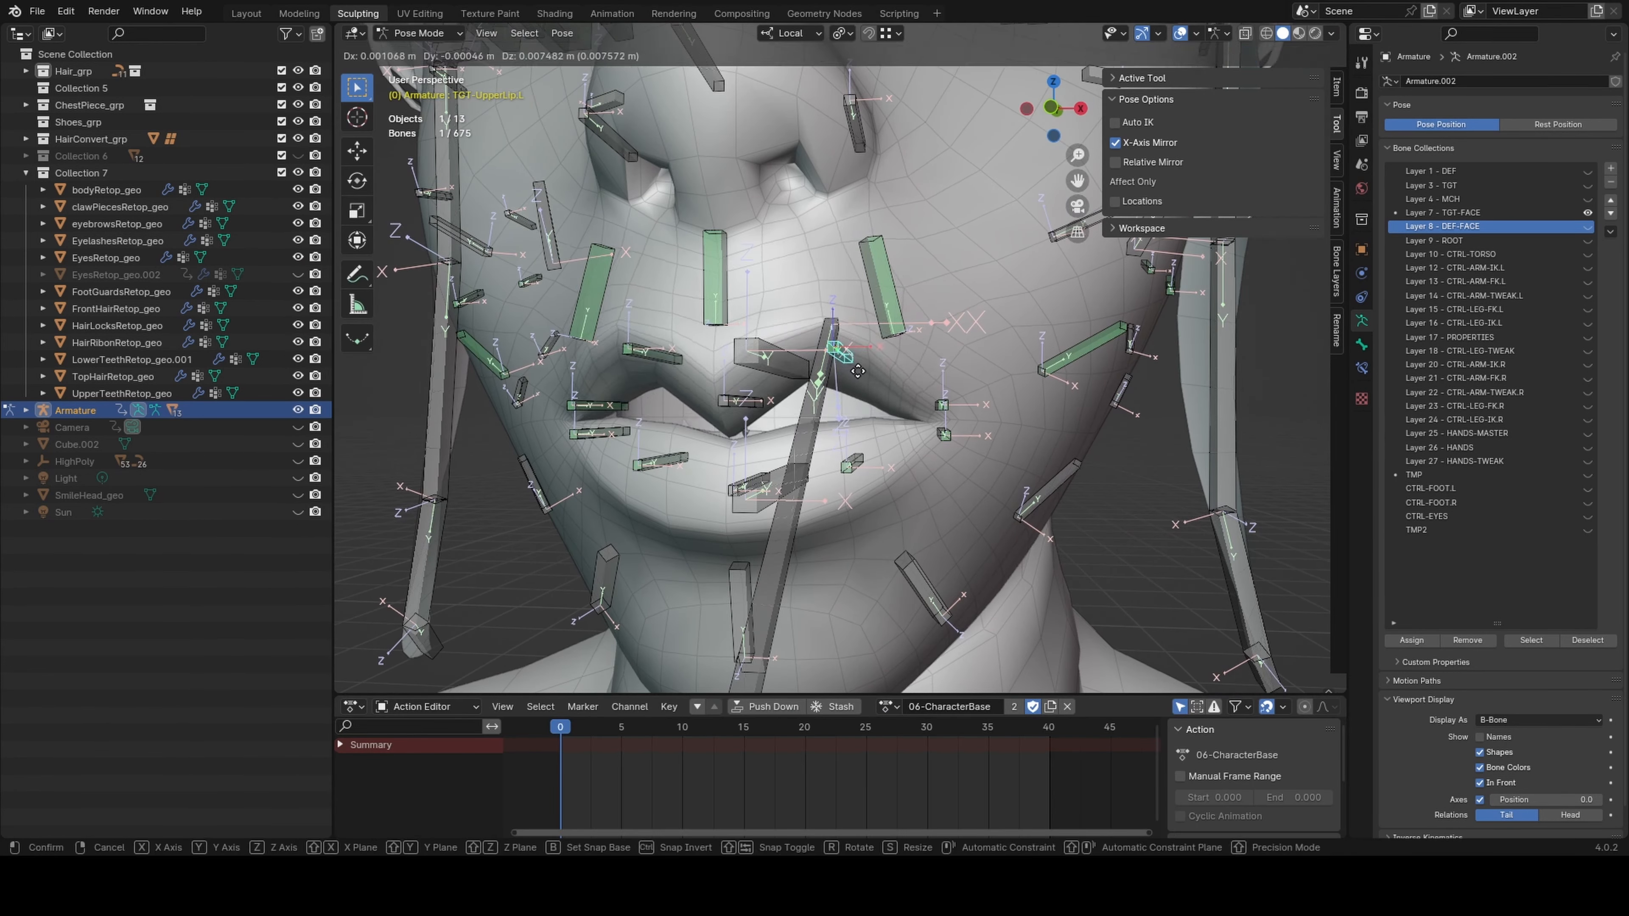
Move the timeline to frame 20 and set the TGT-HEAD weight in TGT-UpperMouth.L's Armature constraint to 1.000
mouse_move(853, 415)
middle_mouse_down()
mouse_move(914, 397)
mouse_move(831, 427)
middle_mouse_up()
left_click(693, 738)
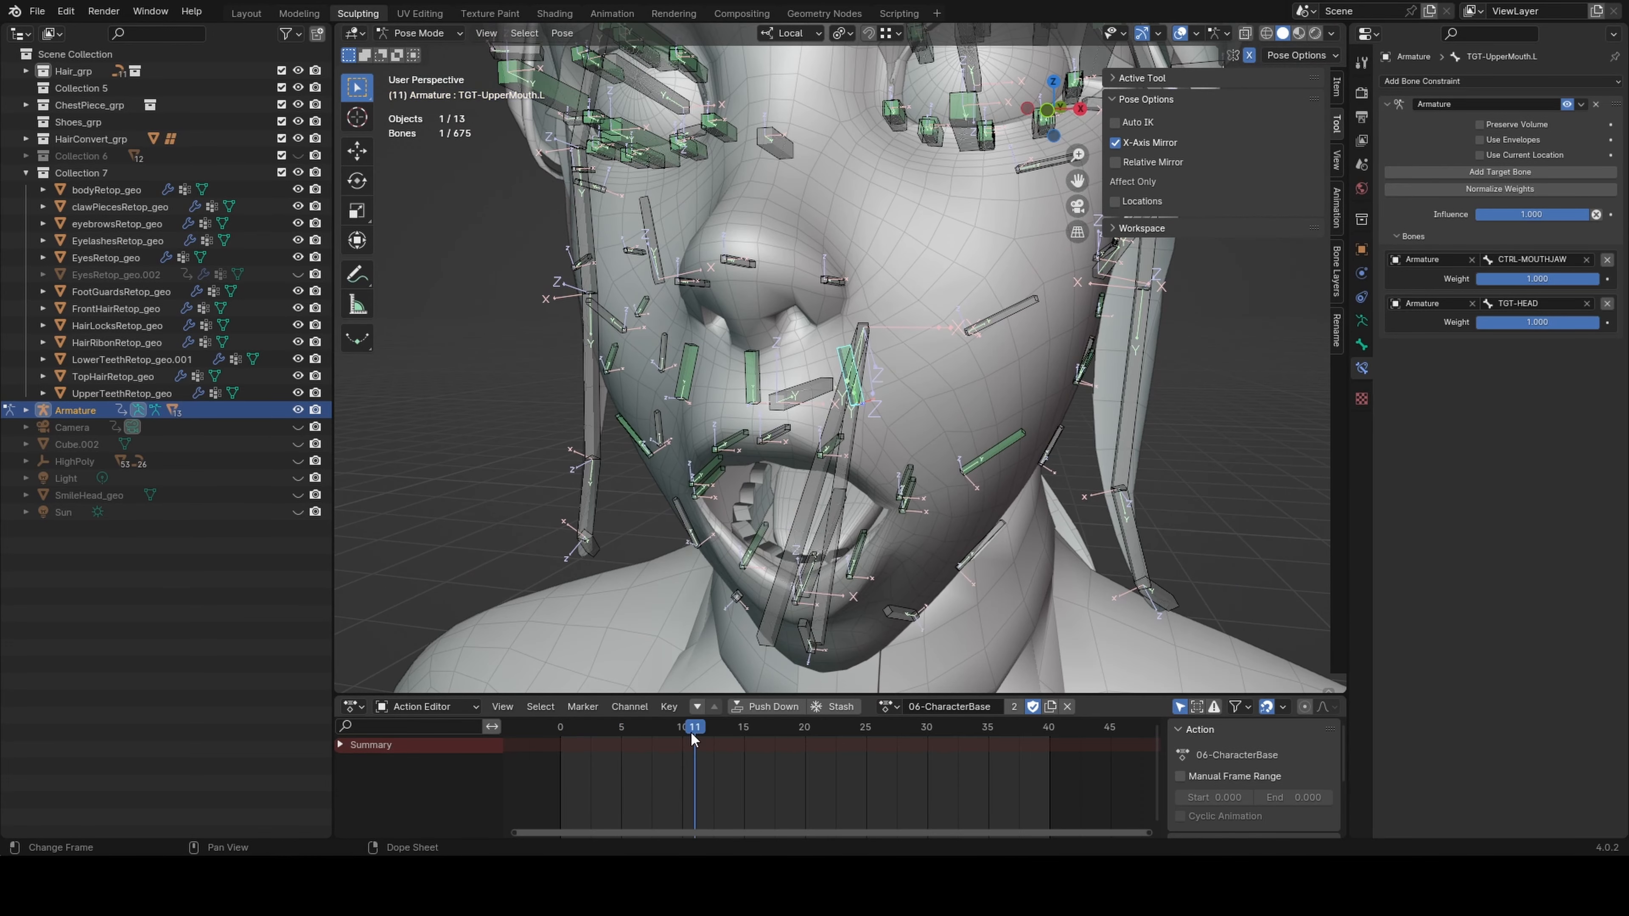
left_click_drag(693, 738, 804, 738)
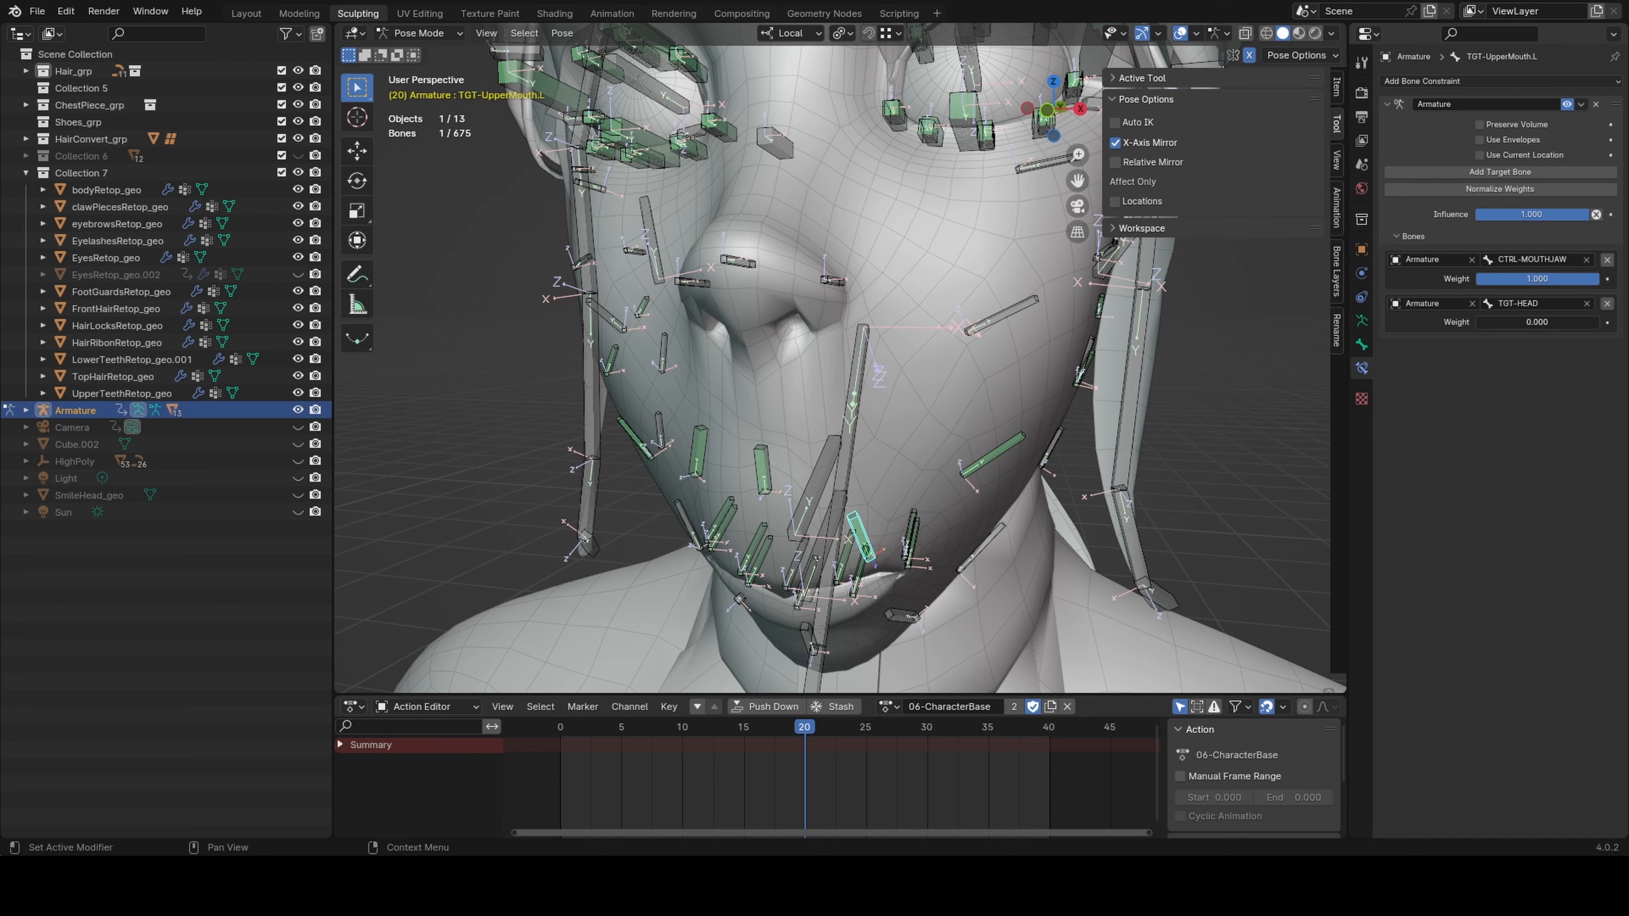
left_click_drag(1503, 322, 1598, 311)
middle_click_drag(1052, 321, 1036, 273)
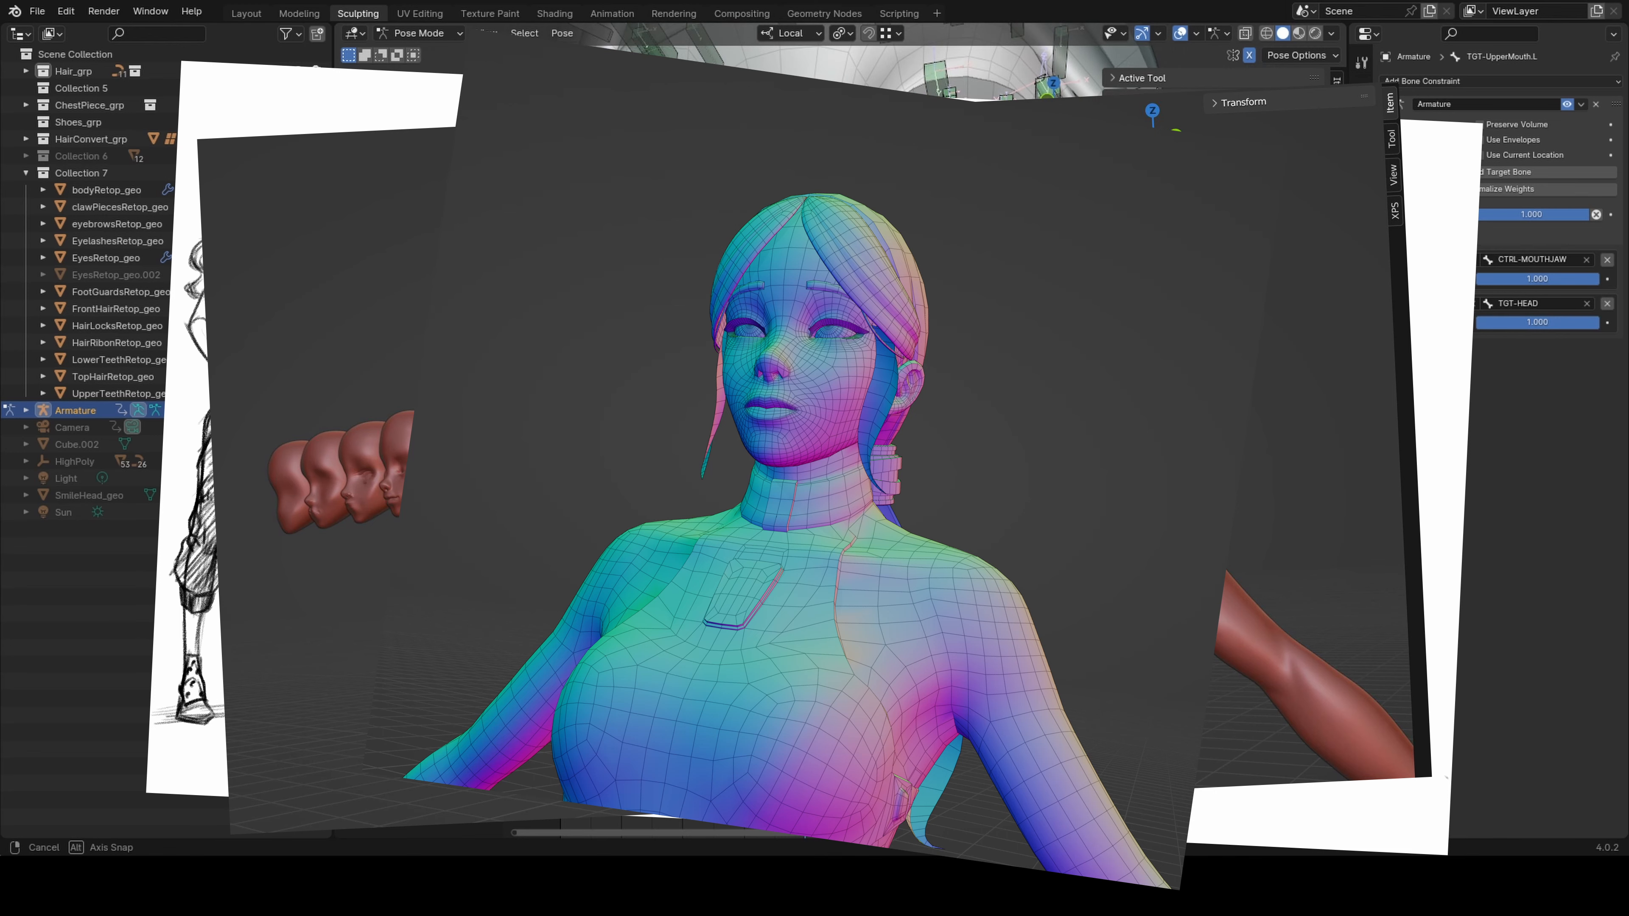
middle_click_drag(891, 528, 853, 568)
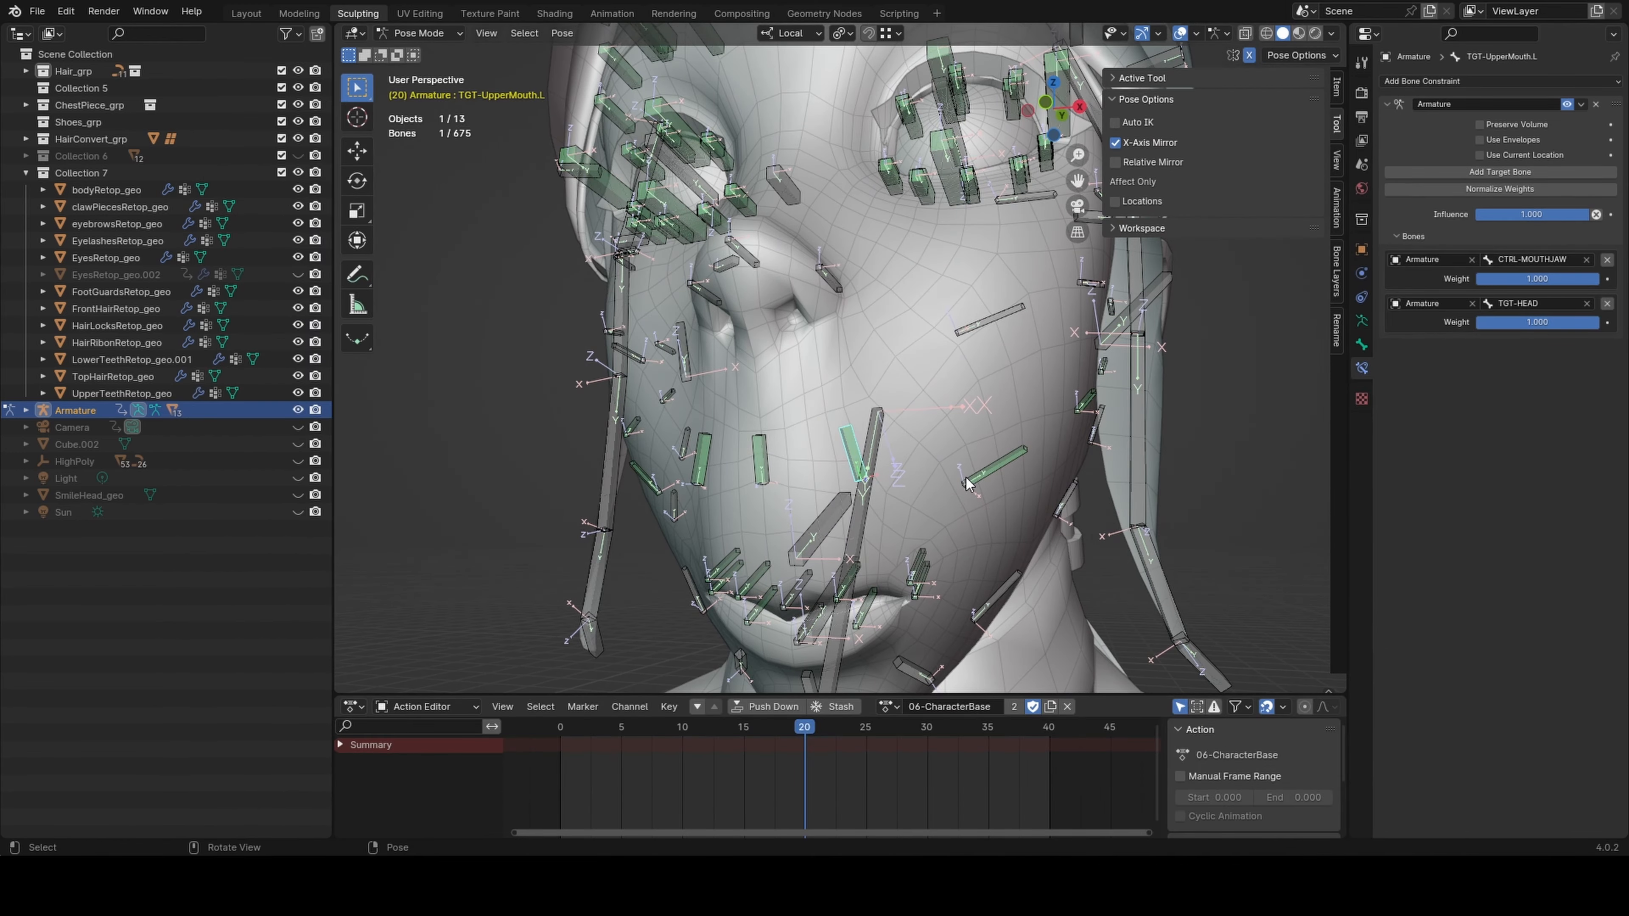
Replace the CTRL-MOUTHJAW target in TGT-UpperMouth.L's Armature constraint with the left upper lip bone, TGT-UpperLip.L
middle_click_drag(967, 484, 985, 480)
left_click(844, 584)
left_click(1362, 344)
left_click(1474, 83)
key("ctrl+c")
middle_click_drag(848, 441, 809, 453)
left_click(864, 464)
left_click(1362, 369)
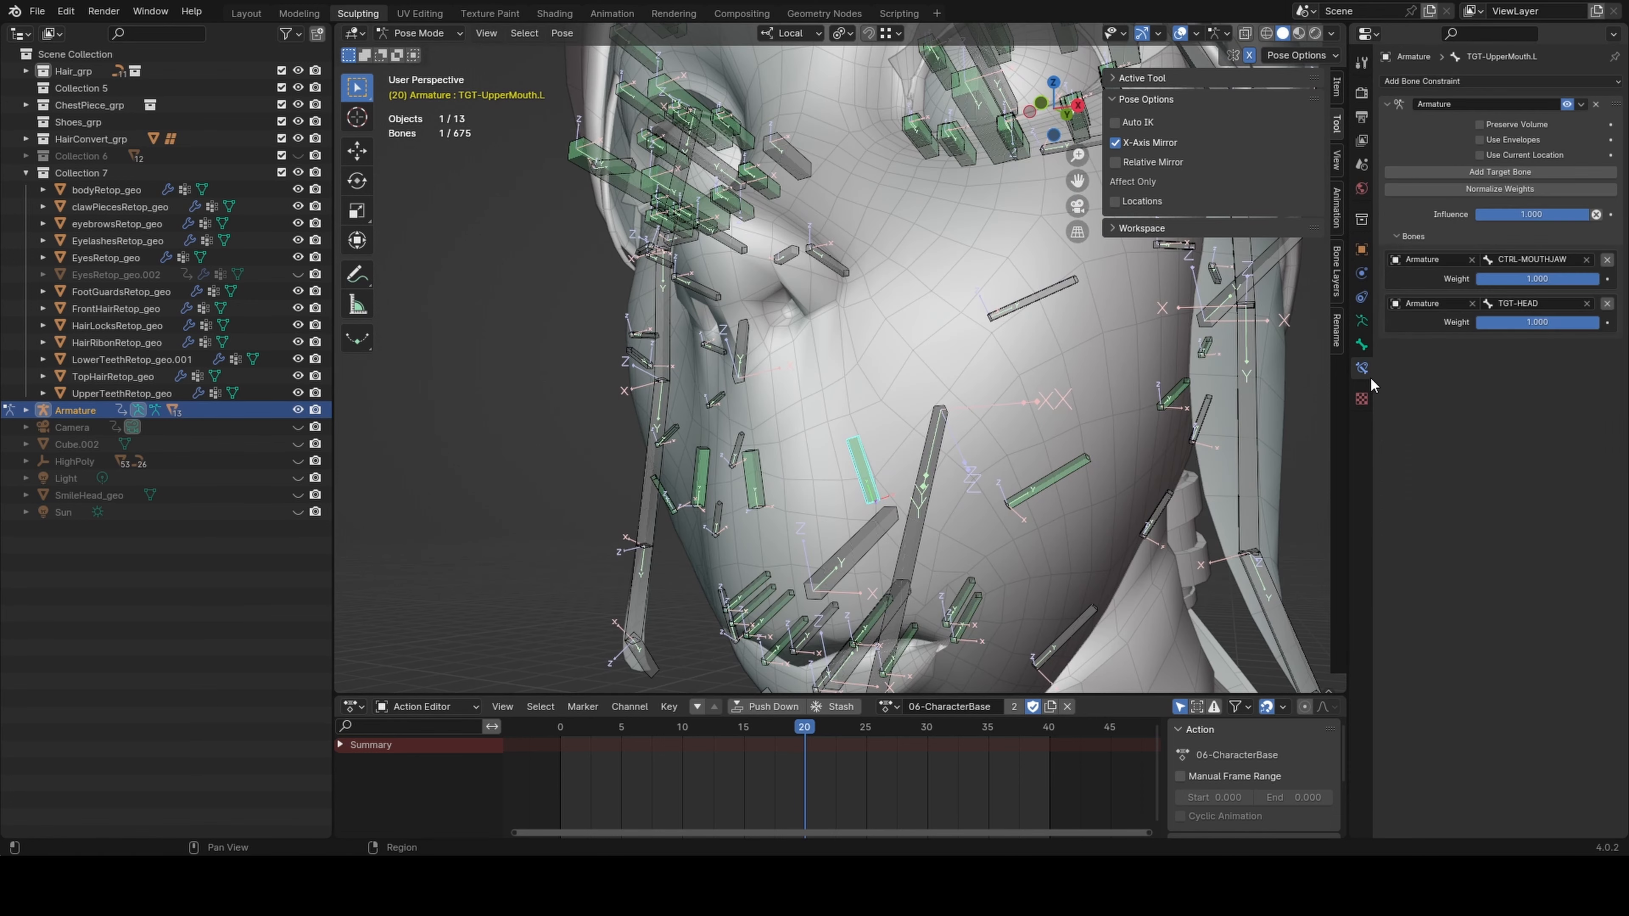
left_click(1547, 262)
key("ctrl+v")
left_click(1553, 295)
Try moving the left upper lip target bone at frame 20 and undo the move
middle_click_drag(882, 529, 912, 532)
scroll(905, 539, "down", 2)
mouse_move(801, 735)
left_mouse_down()
mouse_move(784, 736)
mouse_move(806, 727)
left_mouse_up()
left_click(859, 503)
key("g")
left_click(890, 478)
key("ctrl+z")
scroll(884, 476, "up", 2)
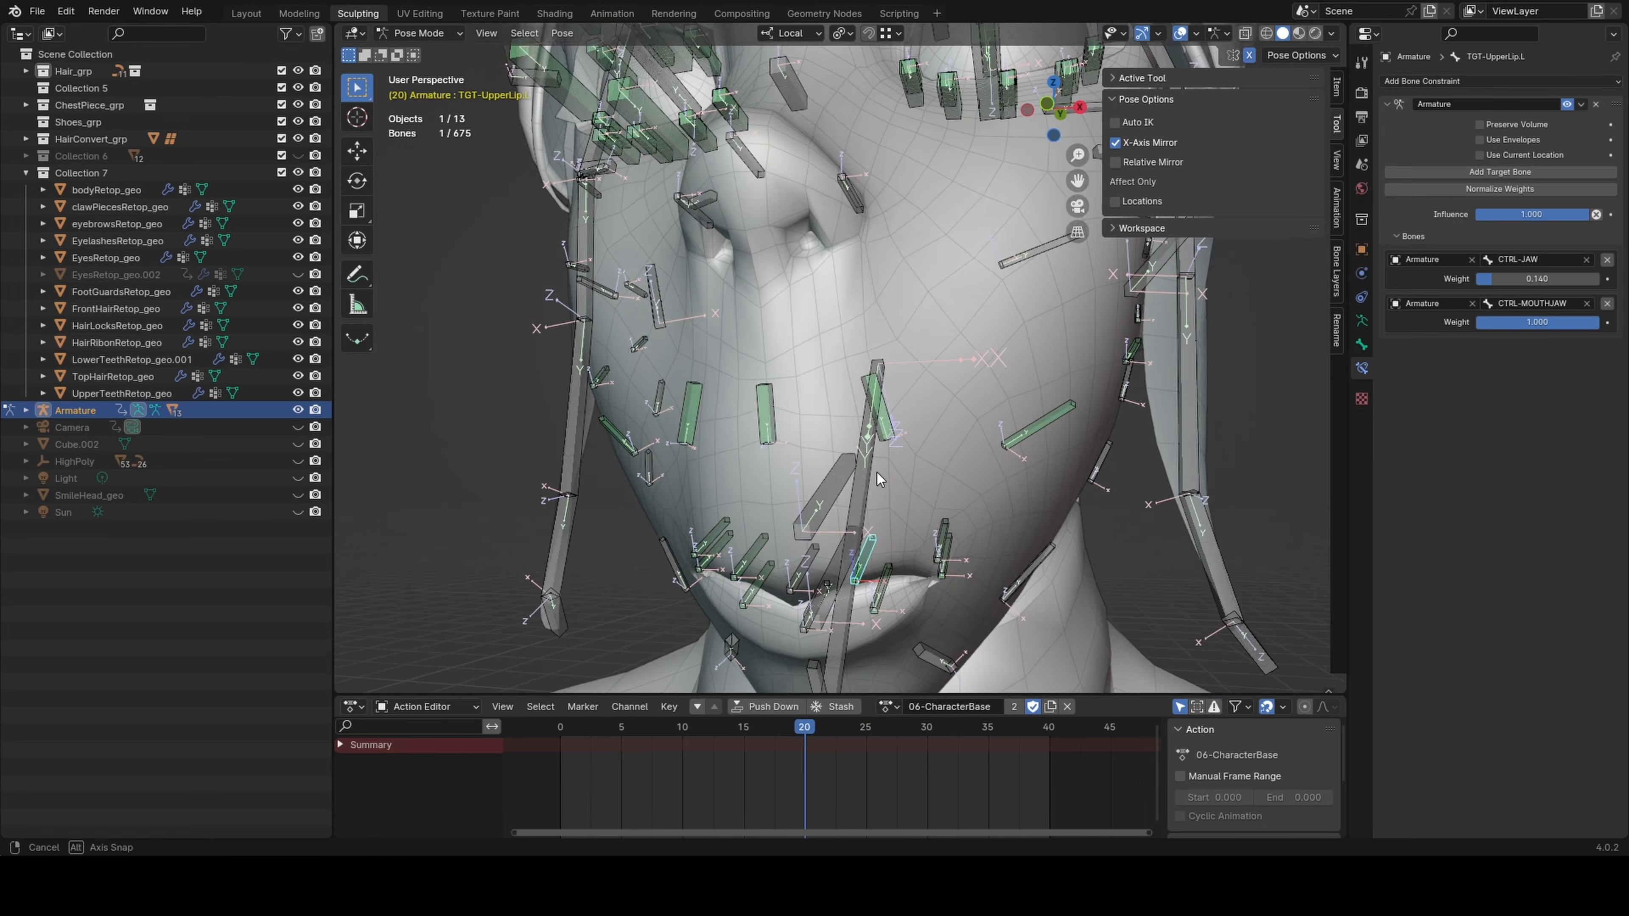
Add TGT-UpperMouthCorner.L as another target in TGT-UpperMouth.L's Armature constraint and preview the mouth at frame 10
middle_click_drag(877, 472, 1324, 308)
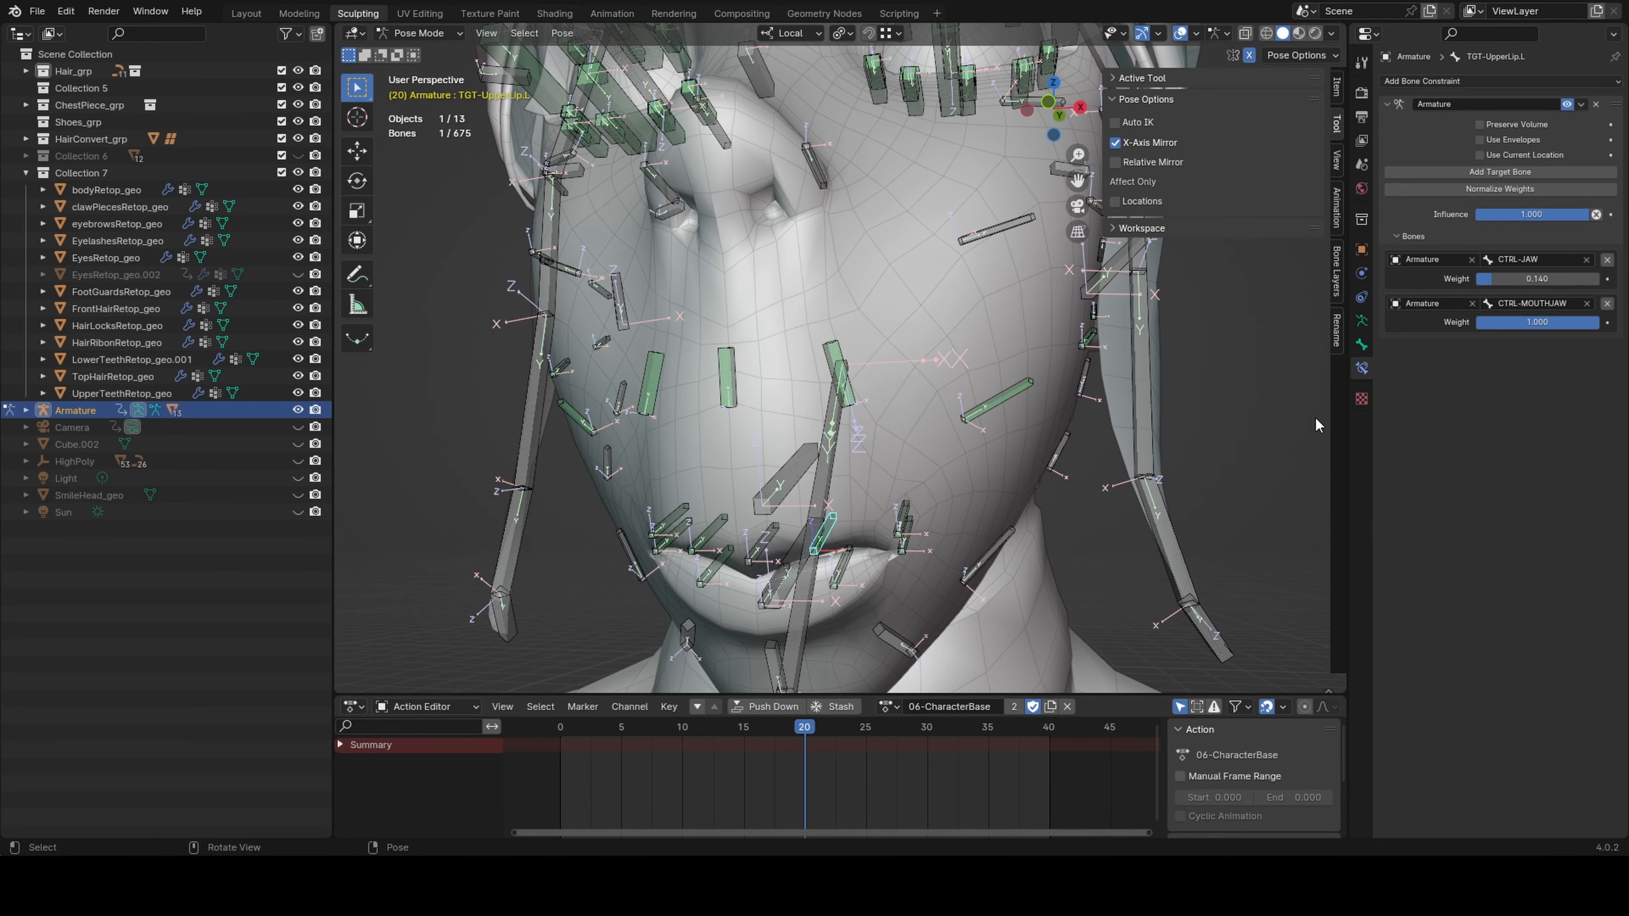
left_click(840, 377)
key("KP_Decimal")
left_click(1475, 174)
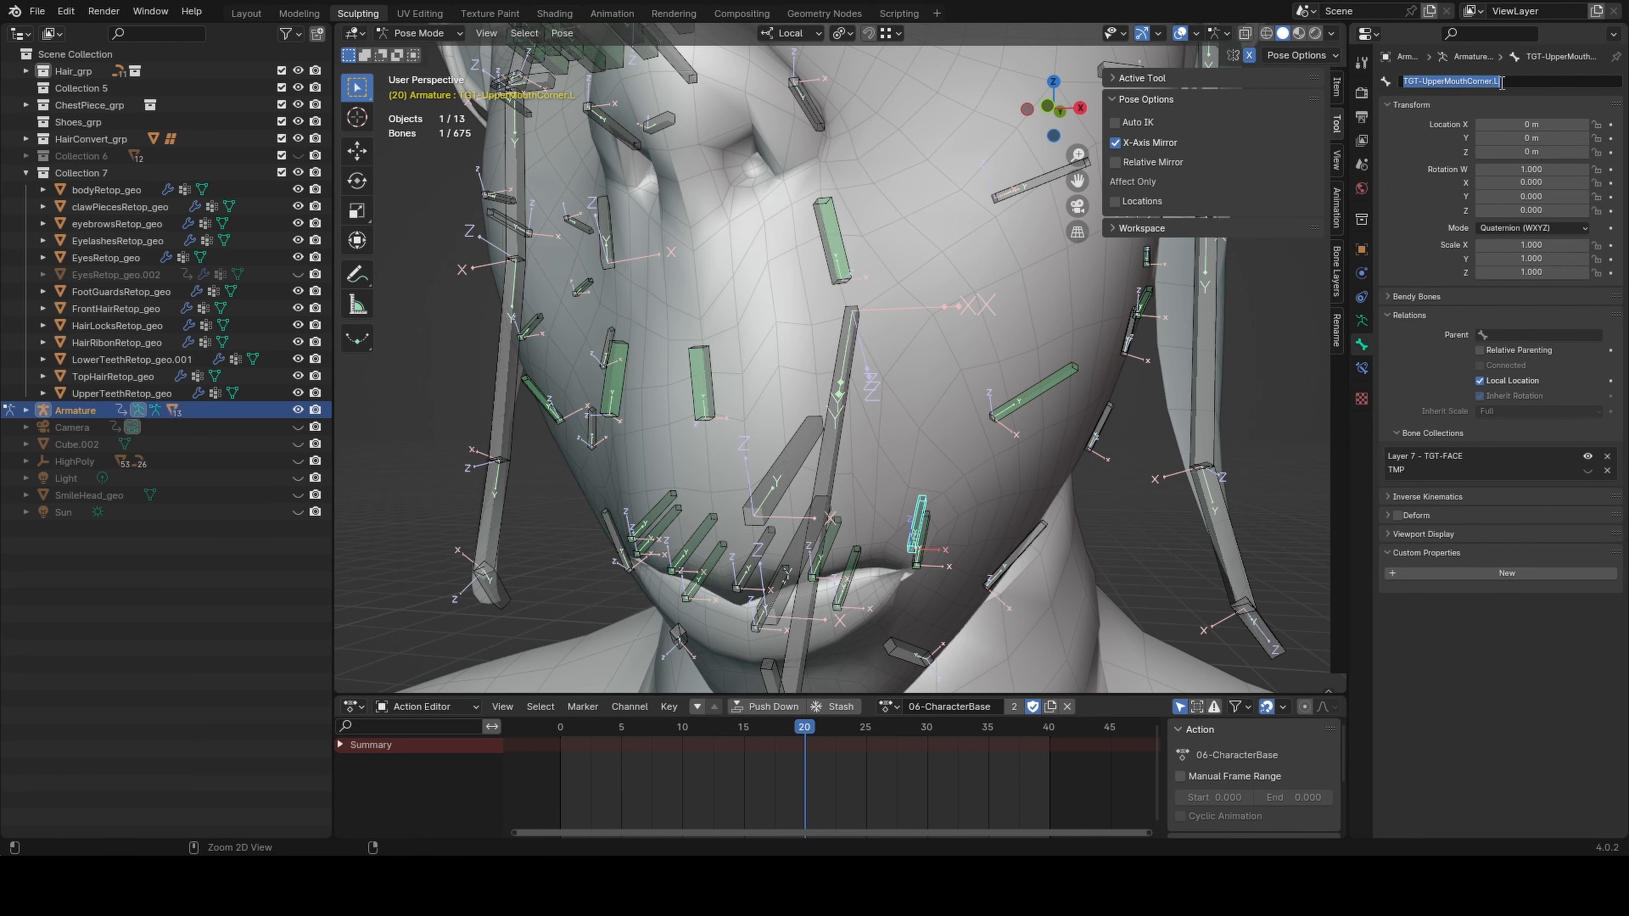
left_click(1515, 347)
key("ctrl+v")
key("Return")
scroll(927, 446, "down", 2)
middle_click_drag(988, 417, 1013, 379)
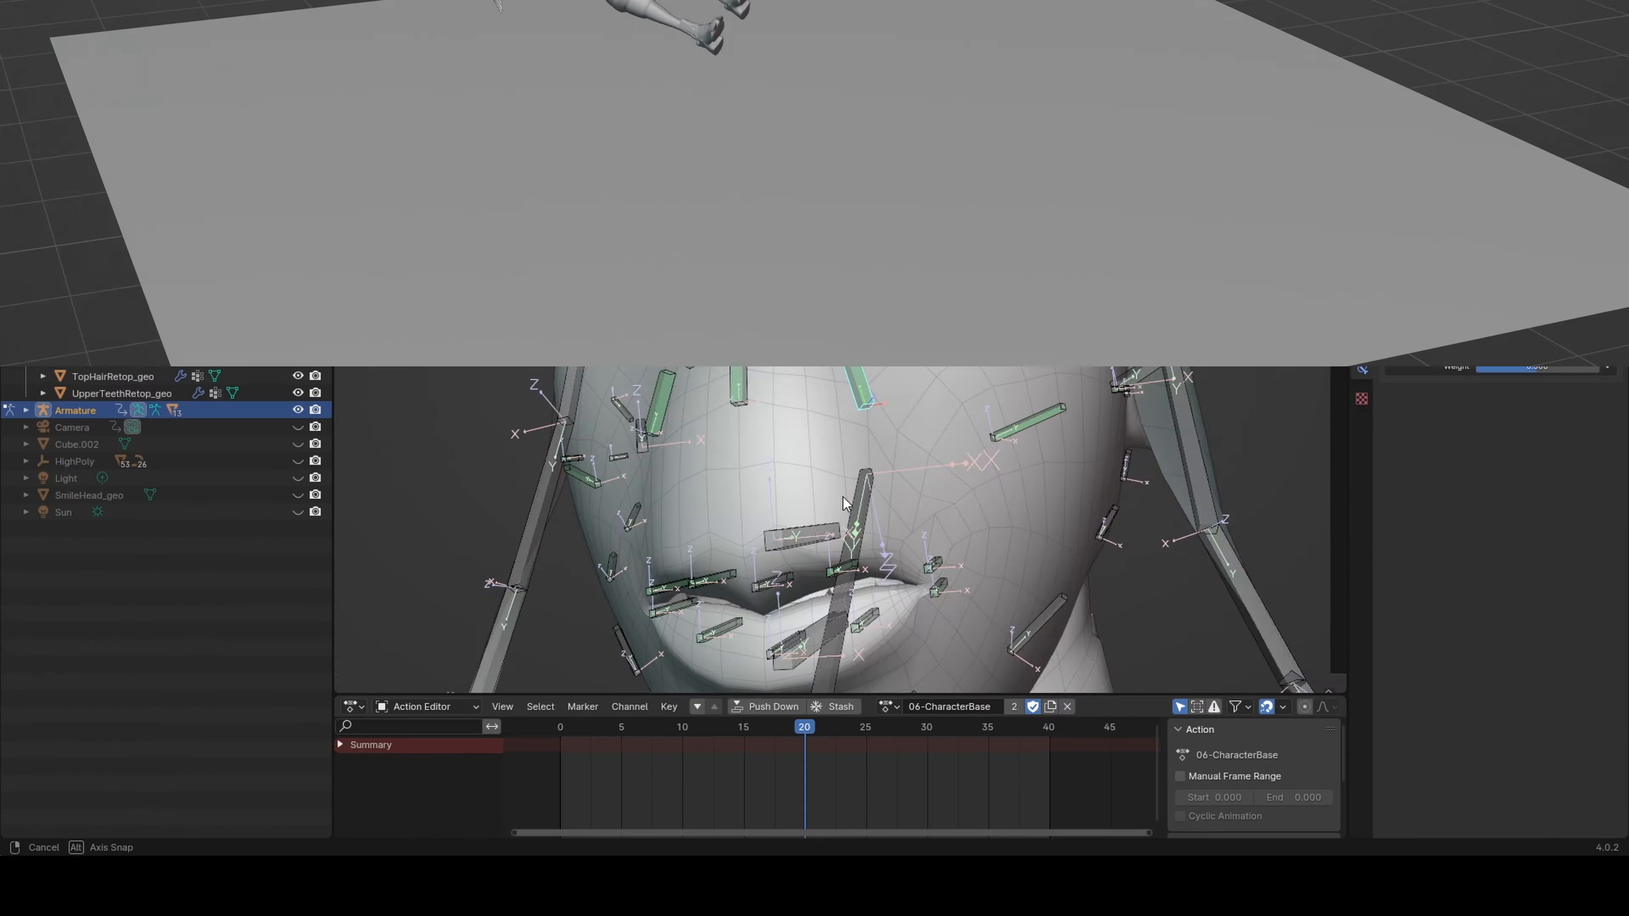
middle_click_drag(843, 497, 816, 645)
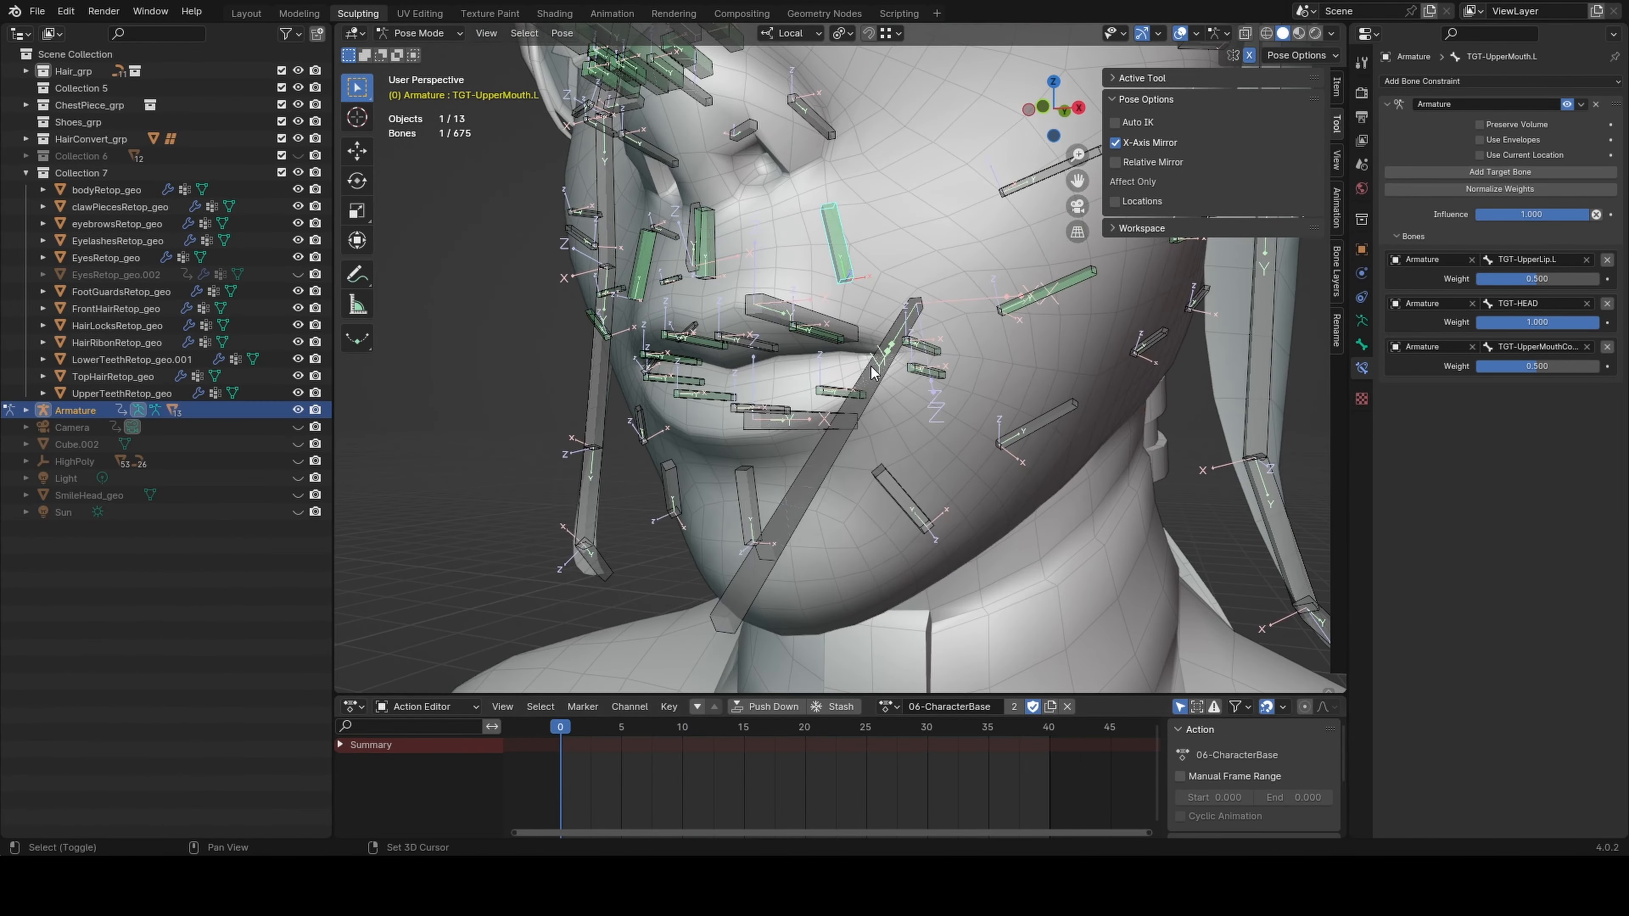
mouse_move(699, 727)
left_mouse_down()
mouse_move(549, 744)
mouse_move(684, 741)
left_mouse_up()
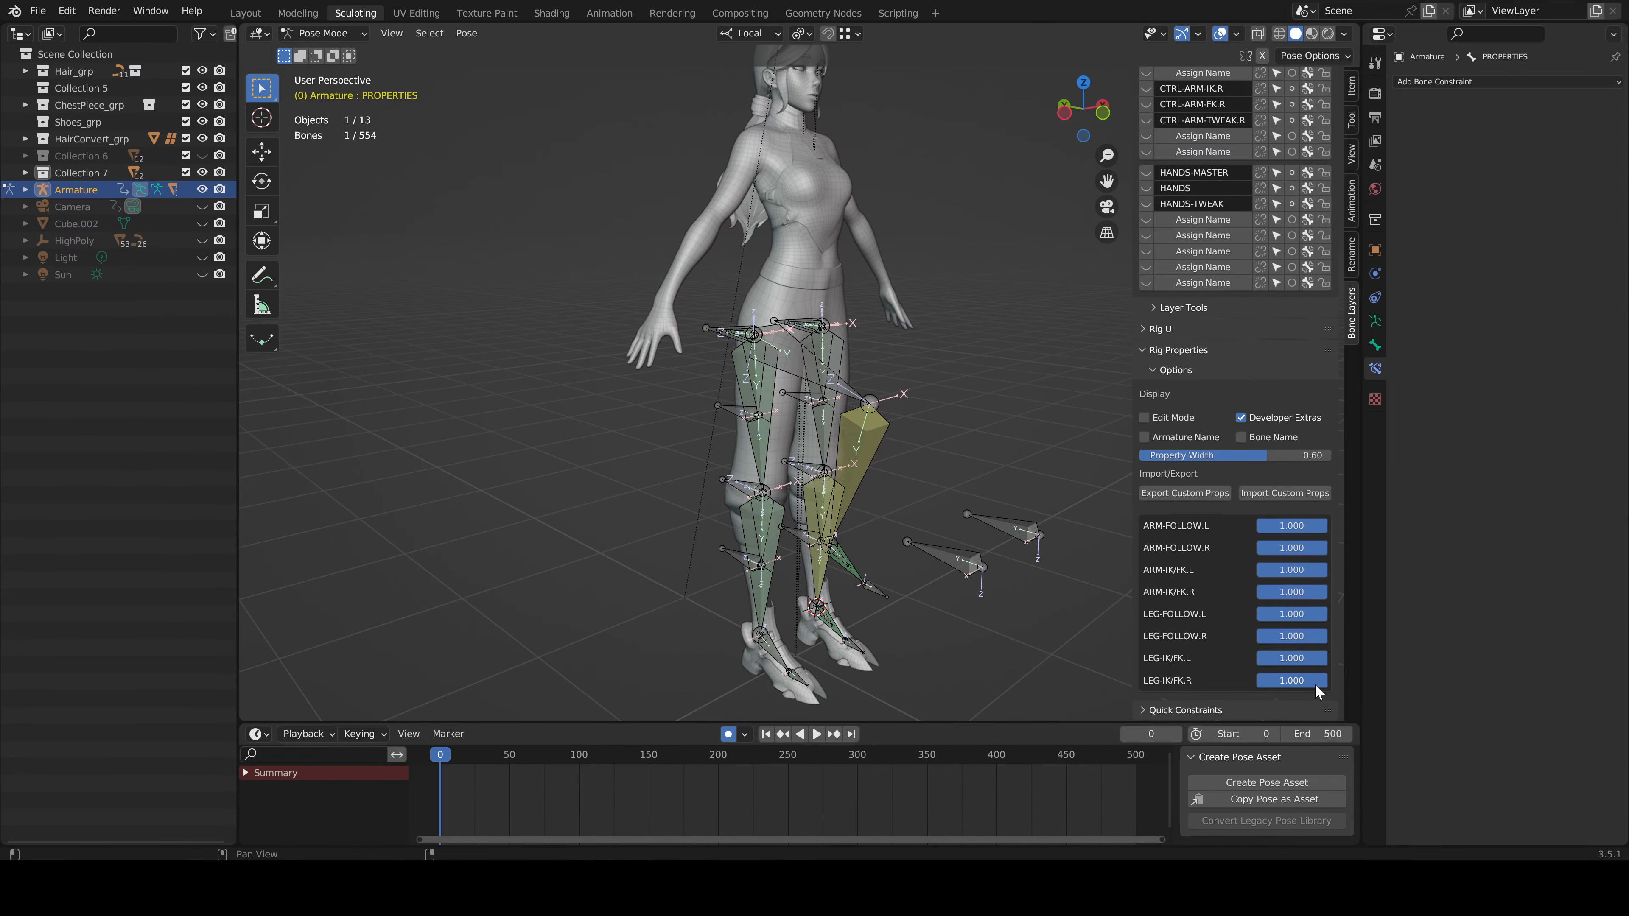
Lower the LEG-IK/FK.R value in the rig properties
left_click_drag(1321, 680, 1257, 680)
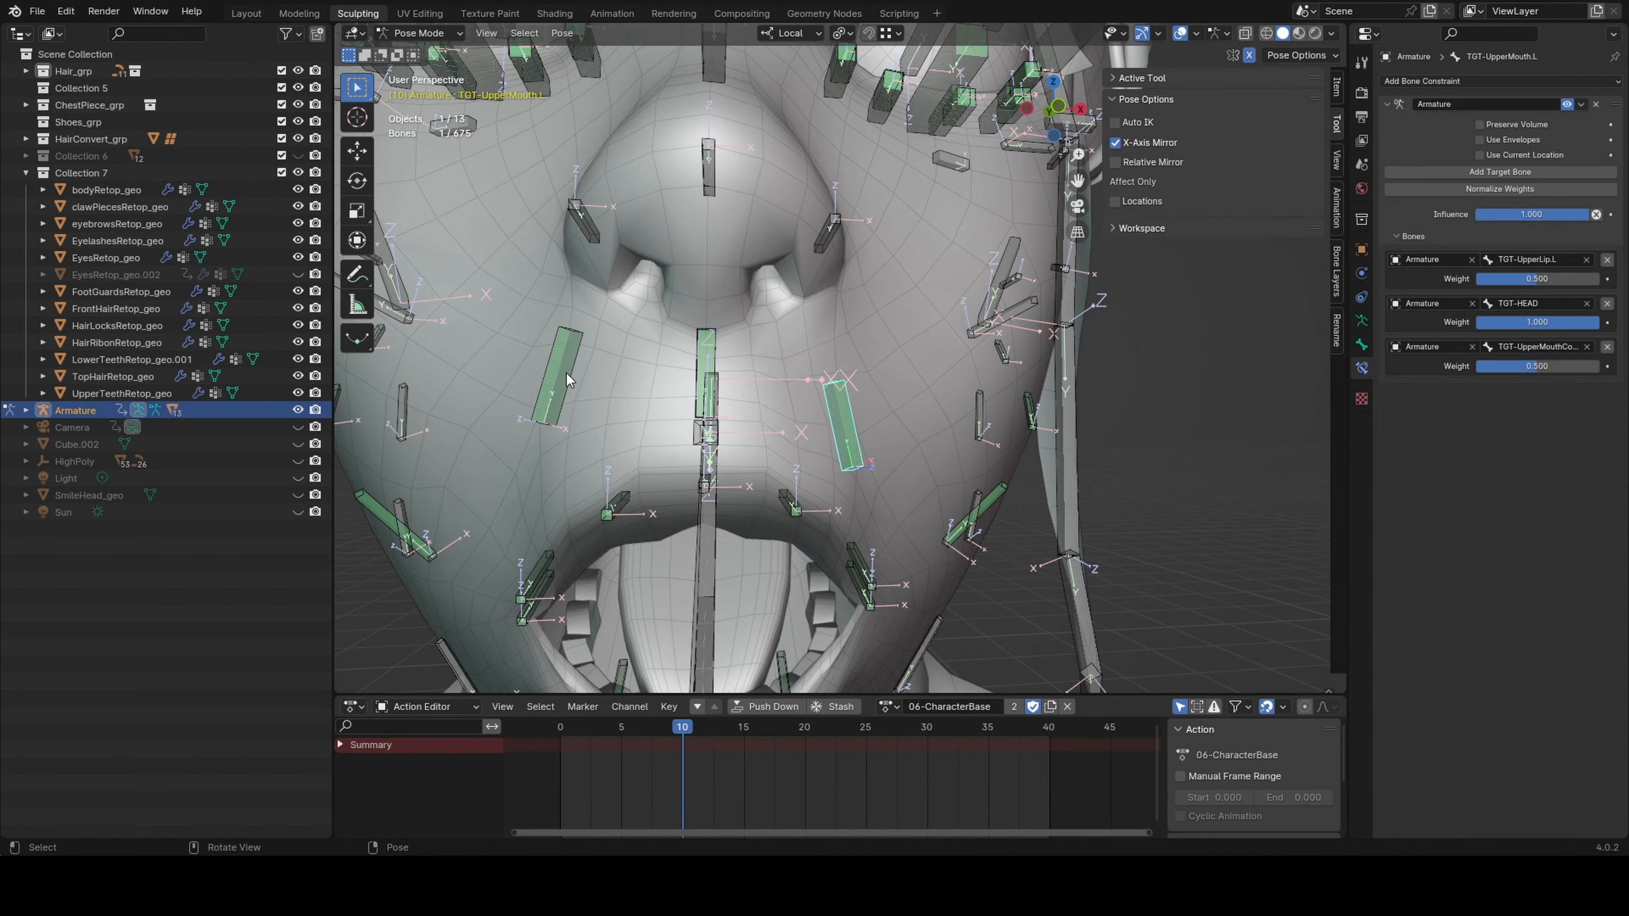
Copy the Armature constraint from TGT-UpperMouth.L to TGT-UpperMouth.R and select the right-side bone
left_click(567, 373)
left_click(843, 420, "shift")
left_click(562, 33)
mouse_move(600, 336)
left_click(809, 356)
left_click(566, 414)
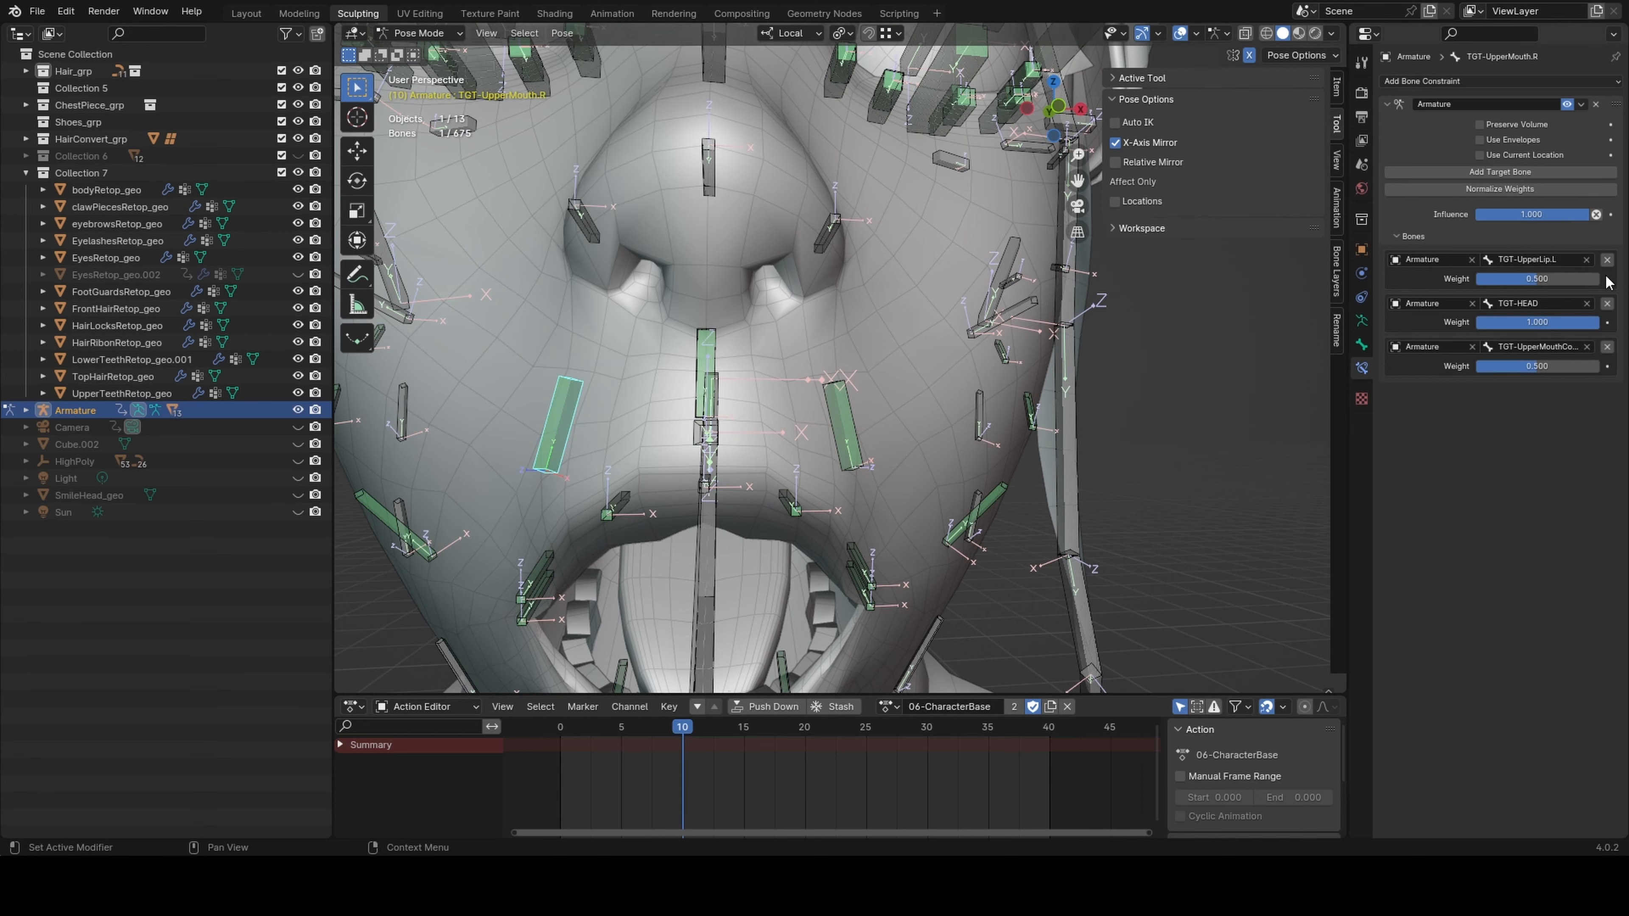
Switch the upper lip and mouth corner targets in TGT-UpperMouth.R's Armature constraint to their .R bones
left_click(1554, 260)
key("Right")
key("BackSpace")
left_click(1554, 295)
left_click(1560, 347)
key("Right")
key("BackSpace")
left_click(1557, 383)
middle_click_drag(796, 630, 749, 643)
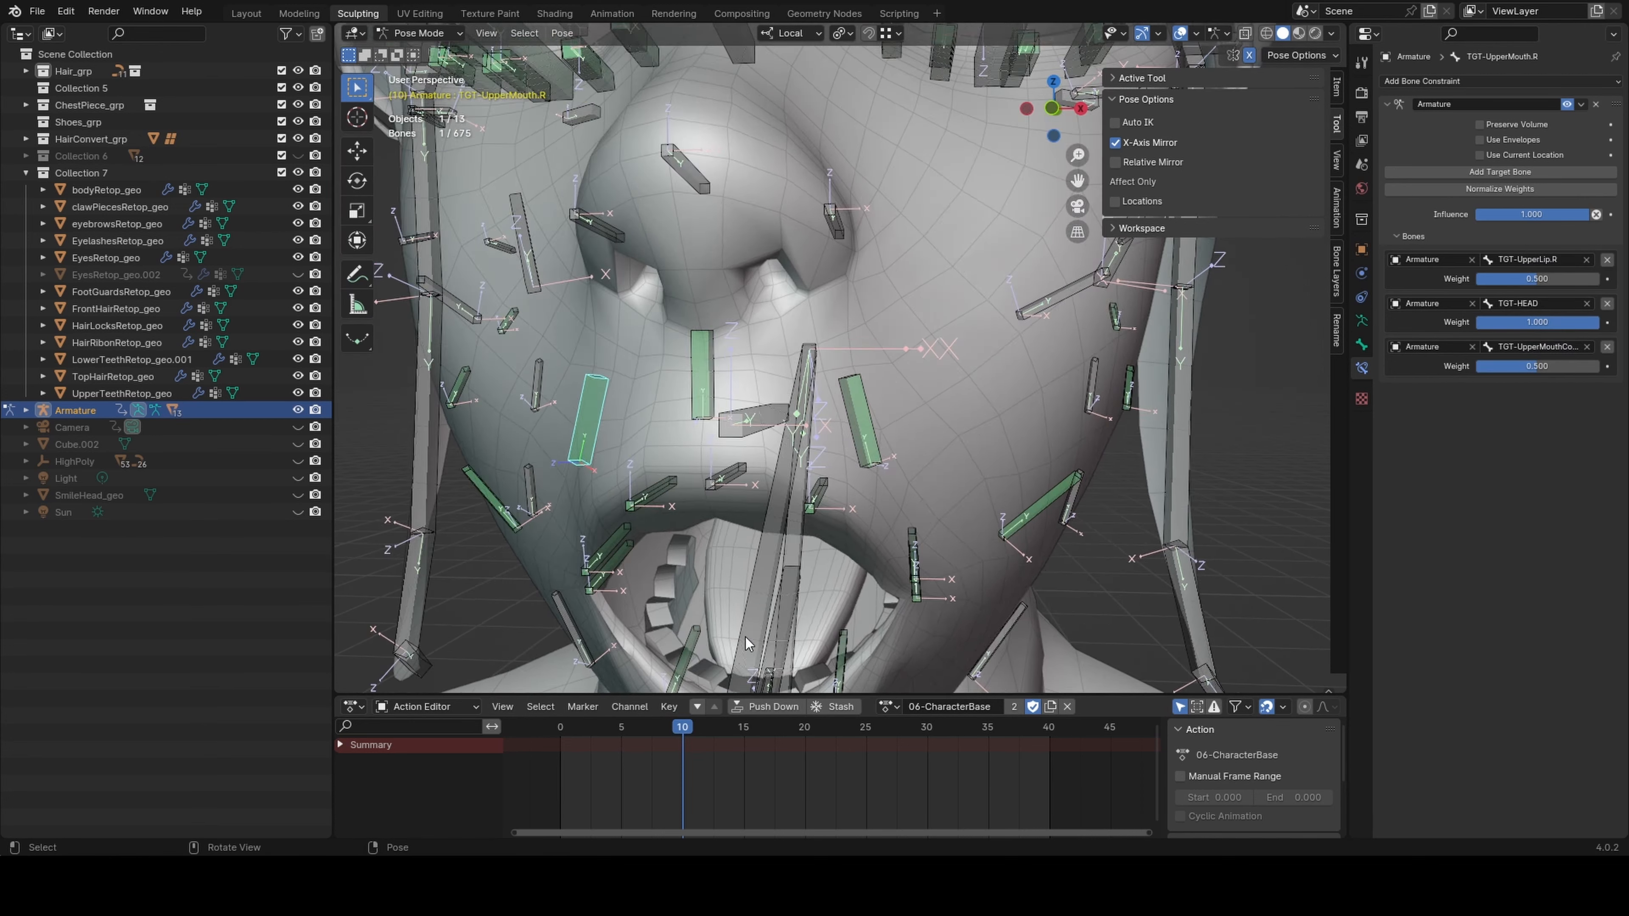
scroll(746, 644, "down", 2)
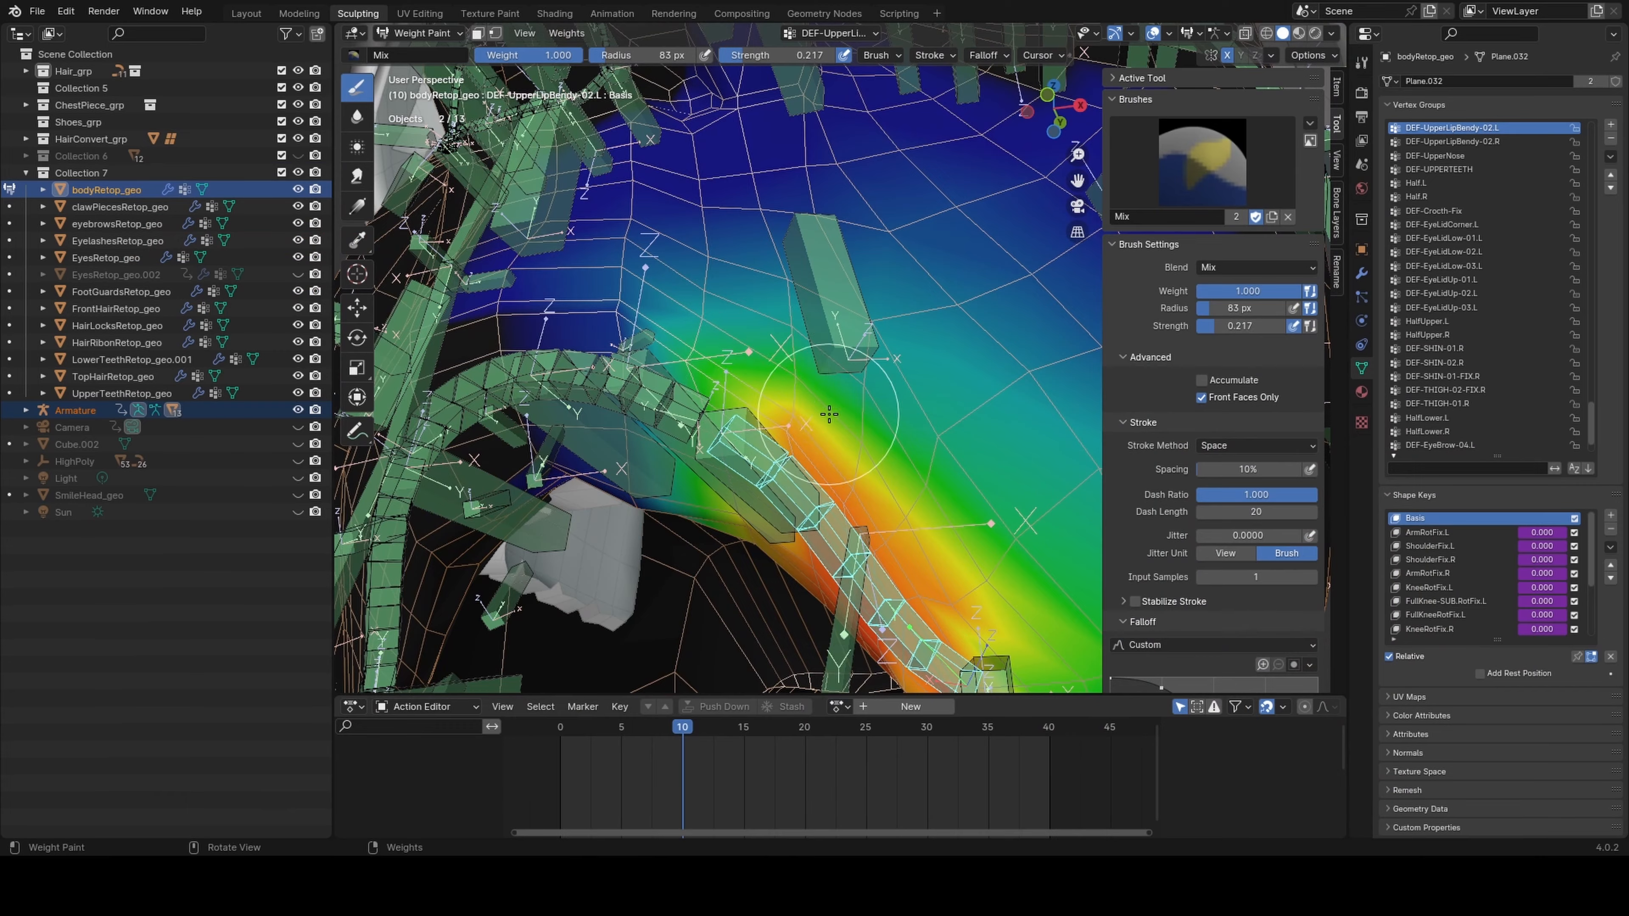
Display the DEF-UpperMouth.L weights on the body mesh and make the Draw brush active
mouse_move(706, 417)
middle_mouse_down()
mouse_move(748, 445)
mouse_move(834, 417)
mouse_move(847, 450)
mouse_move(719, 331)
mouse_move(783, 393)
middle_mouse_up()
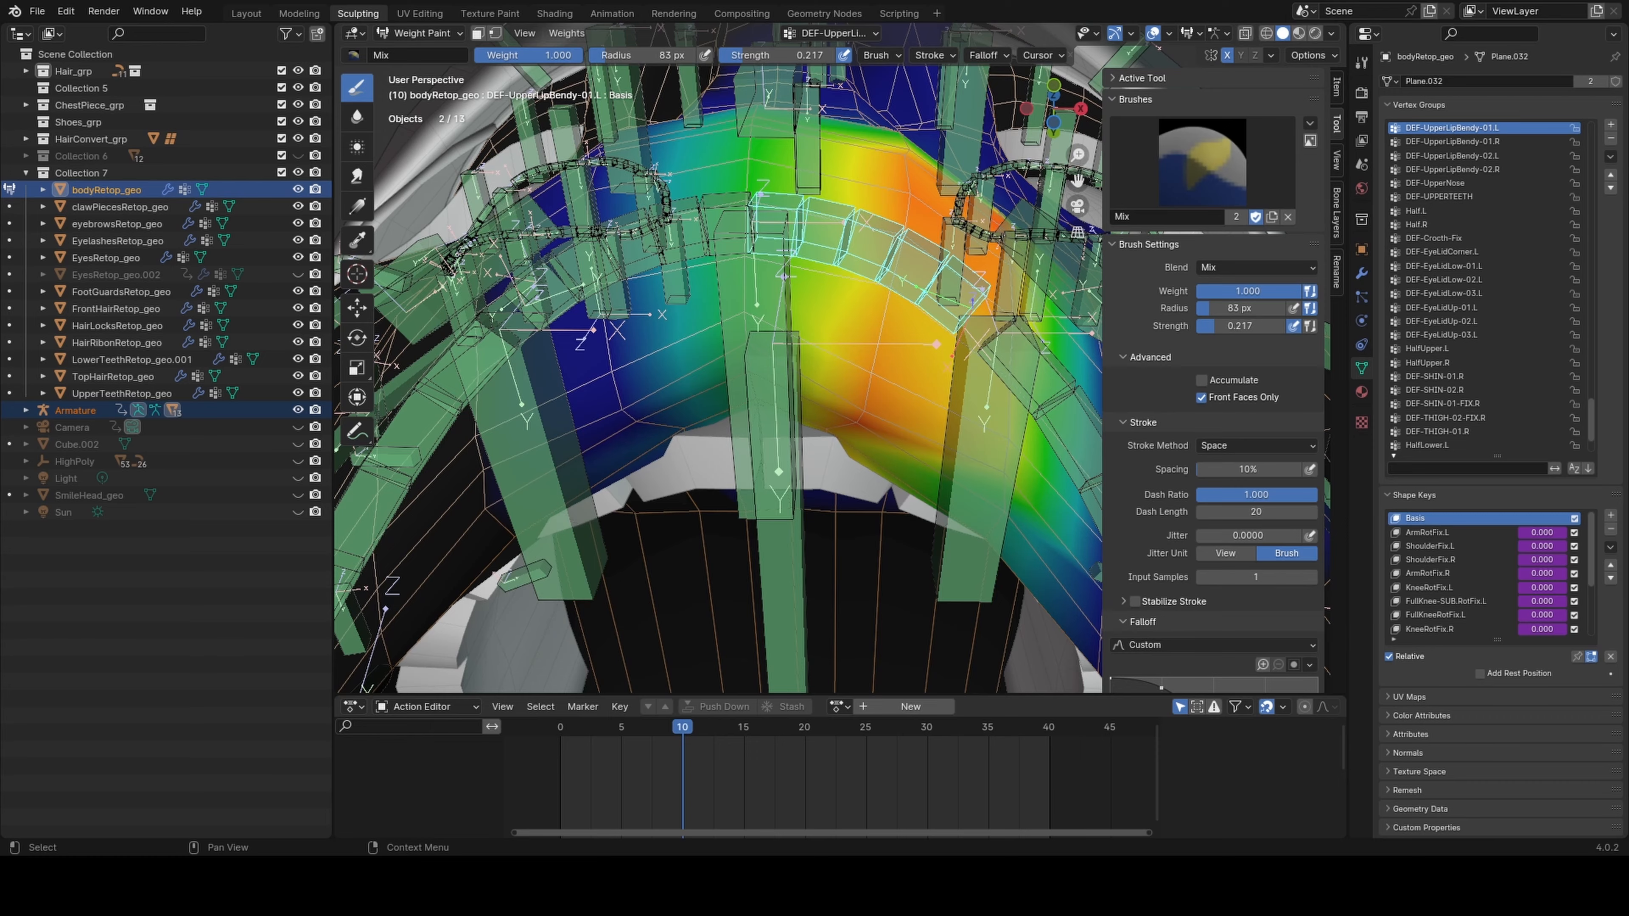
mouse_move(783, 276)
middle_mouse_down()
mouse_move(843, 509)
mouse_move(701, 504)
mouse_move(898, 410)
mouse_move(834, 360)
middle_mouse_up()
left_click(930, 410, "ctrl")
left_click(357, 116)
left_click(358, 87)
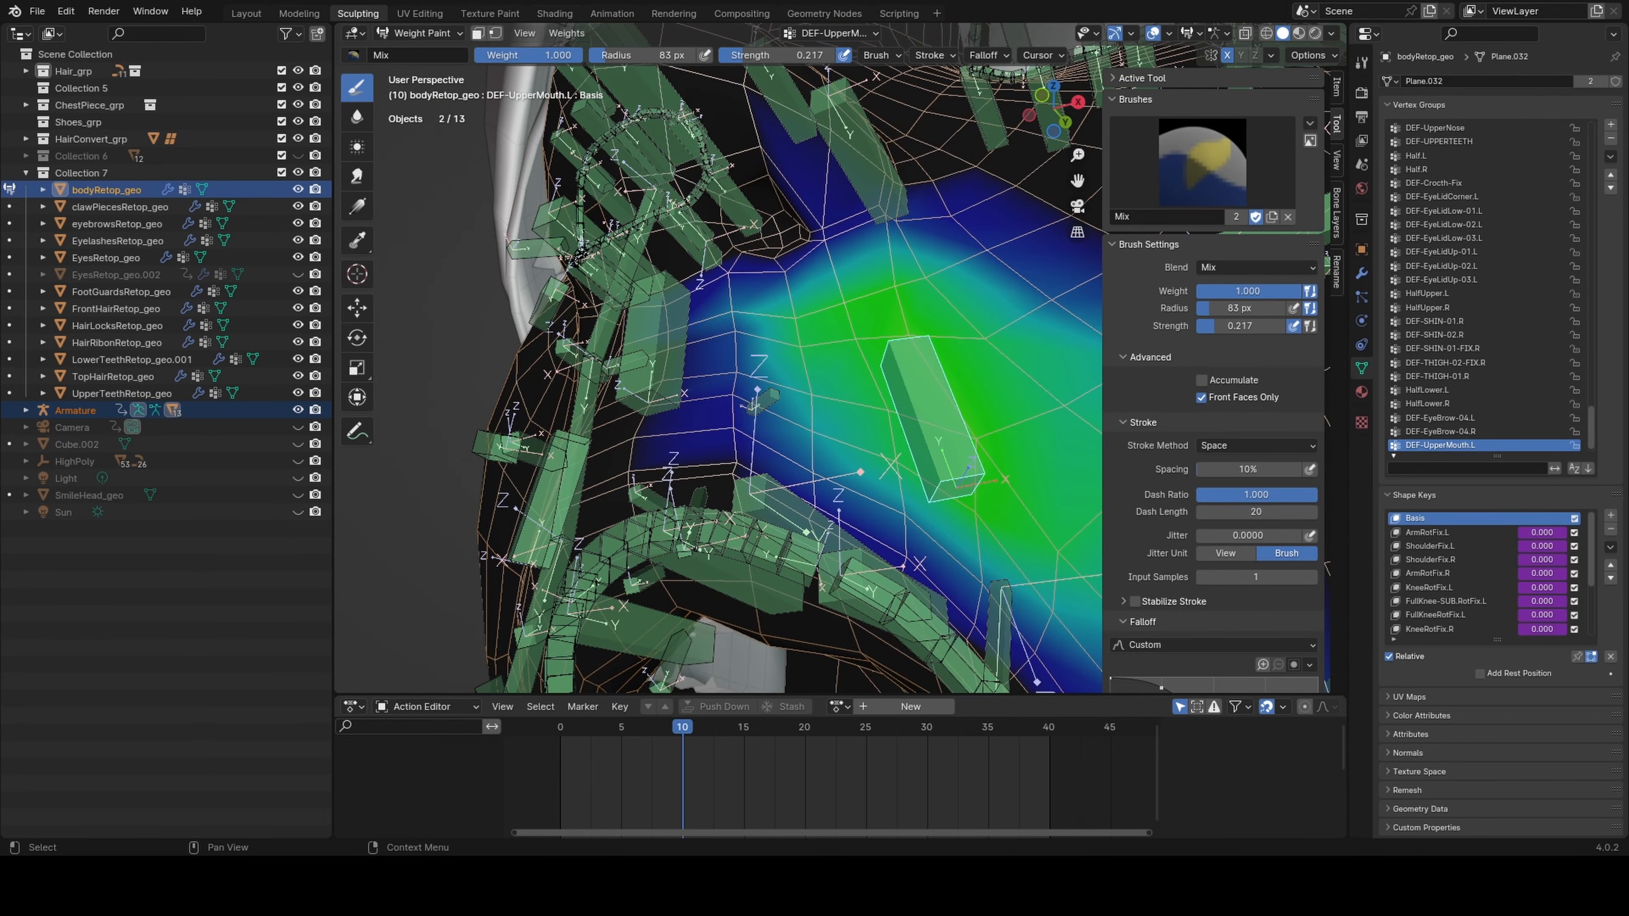
Select DEF-UpperMouth.C and smooth its weights across the skin above the upper lip
left_click(667, 340, "ctrl")
middle_click_drag(667, 340, 706, 360)
mouse_move(1001, 481)
left_mouse_down("shift")
mouse_move(699, 353)
mouse_move(700, 410)
left_mouse_up("shift")
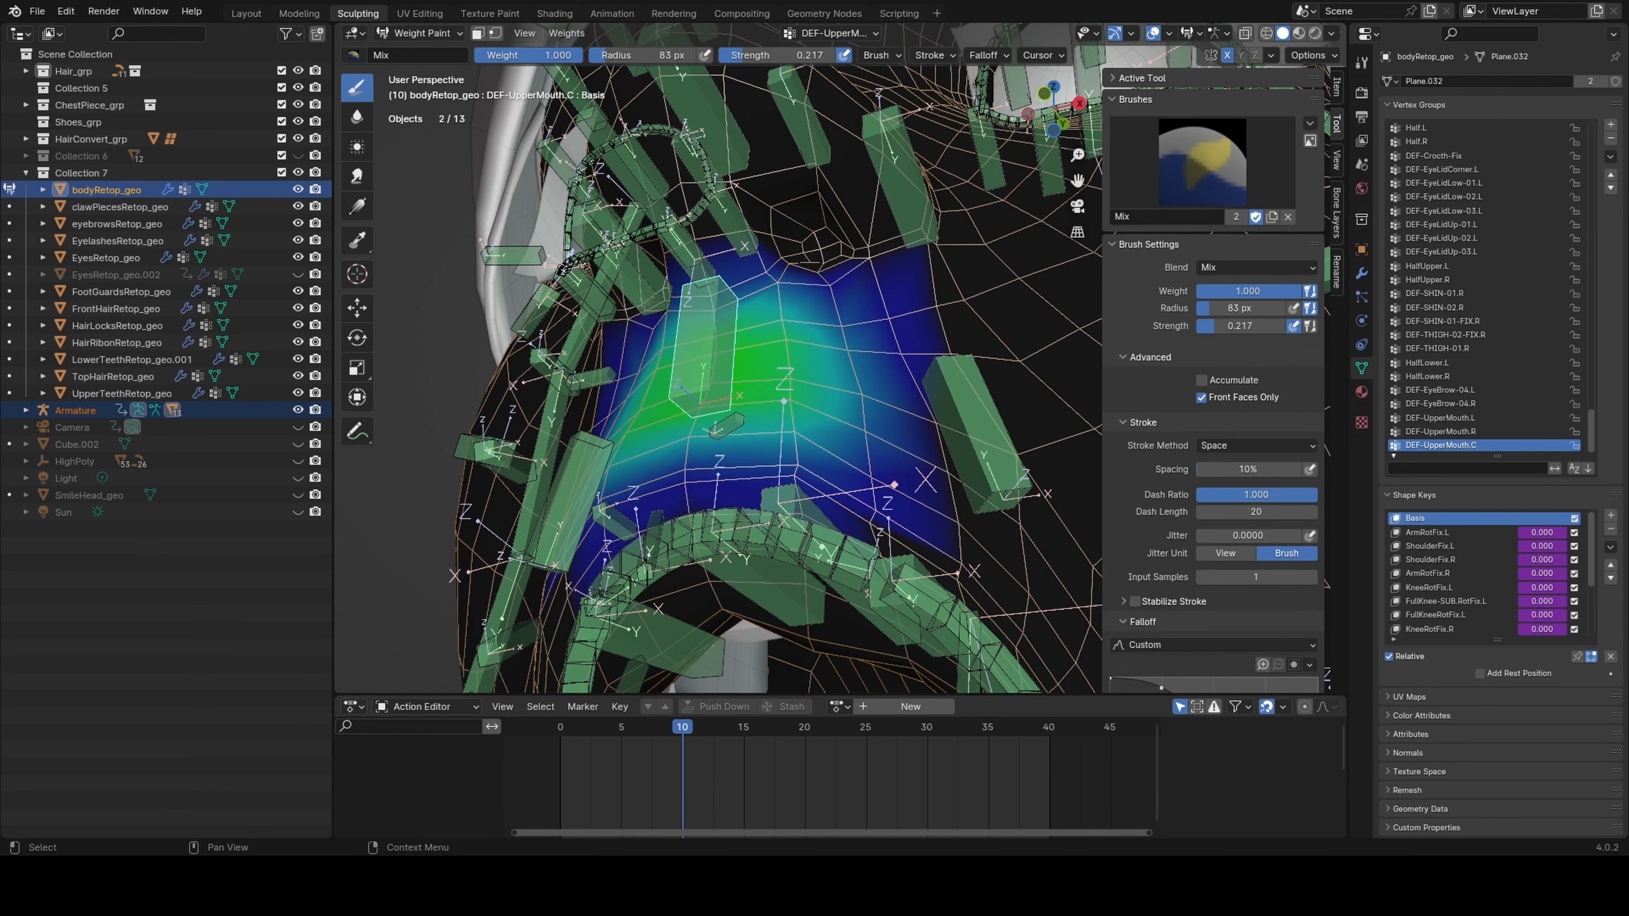
Paint more DEF-UpperLipBendy-02.L weight onto the upper lip around the bone's inner end, with brush weight 1.000 and strength 0.217
middle_click_drag(783, 546, 781, 452)
left_click(841, 472, "ctrl")
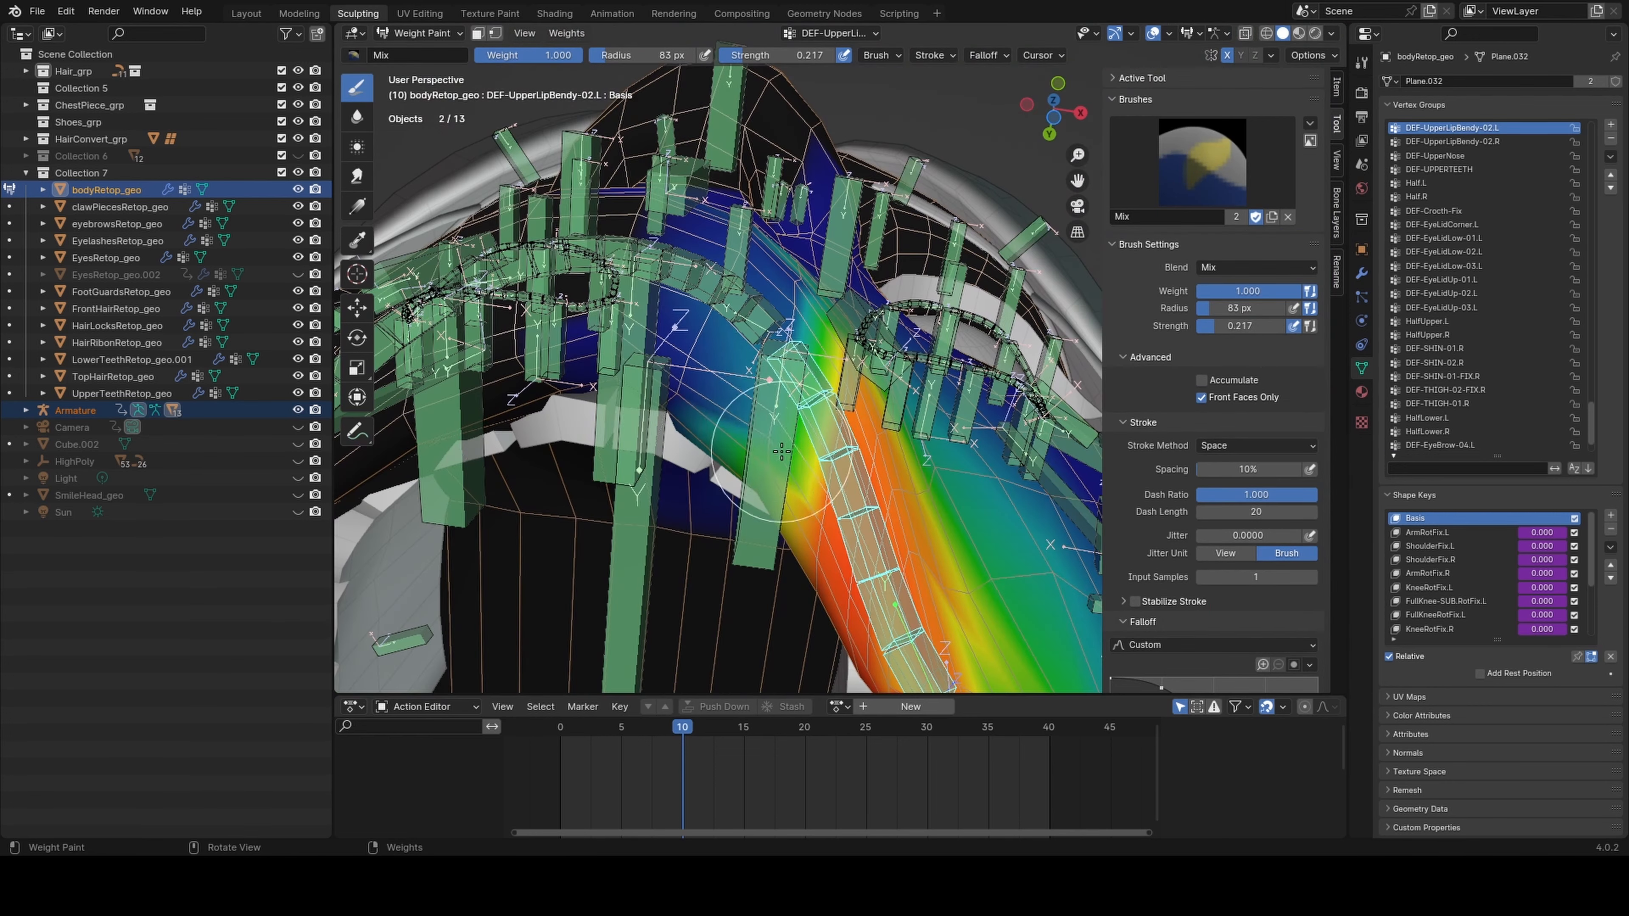
left_click(783, 429, "ctrl")
left_click(789, 437, "ctrl")
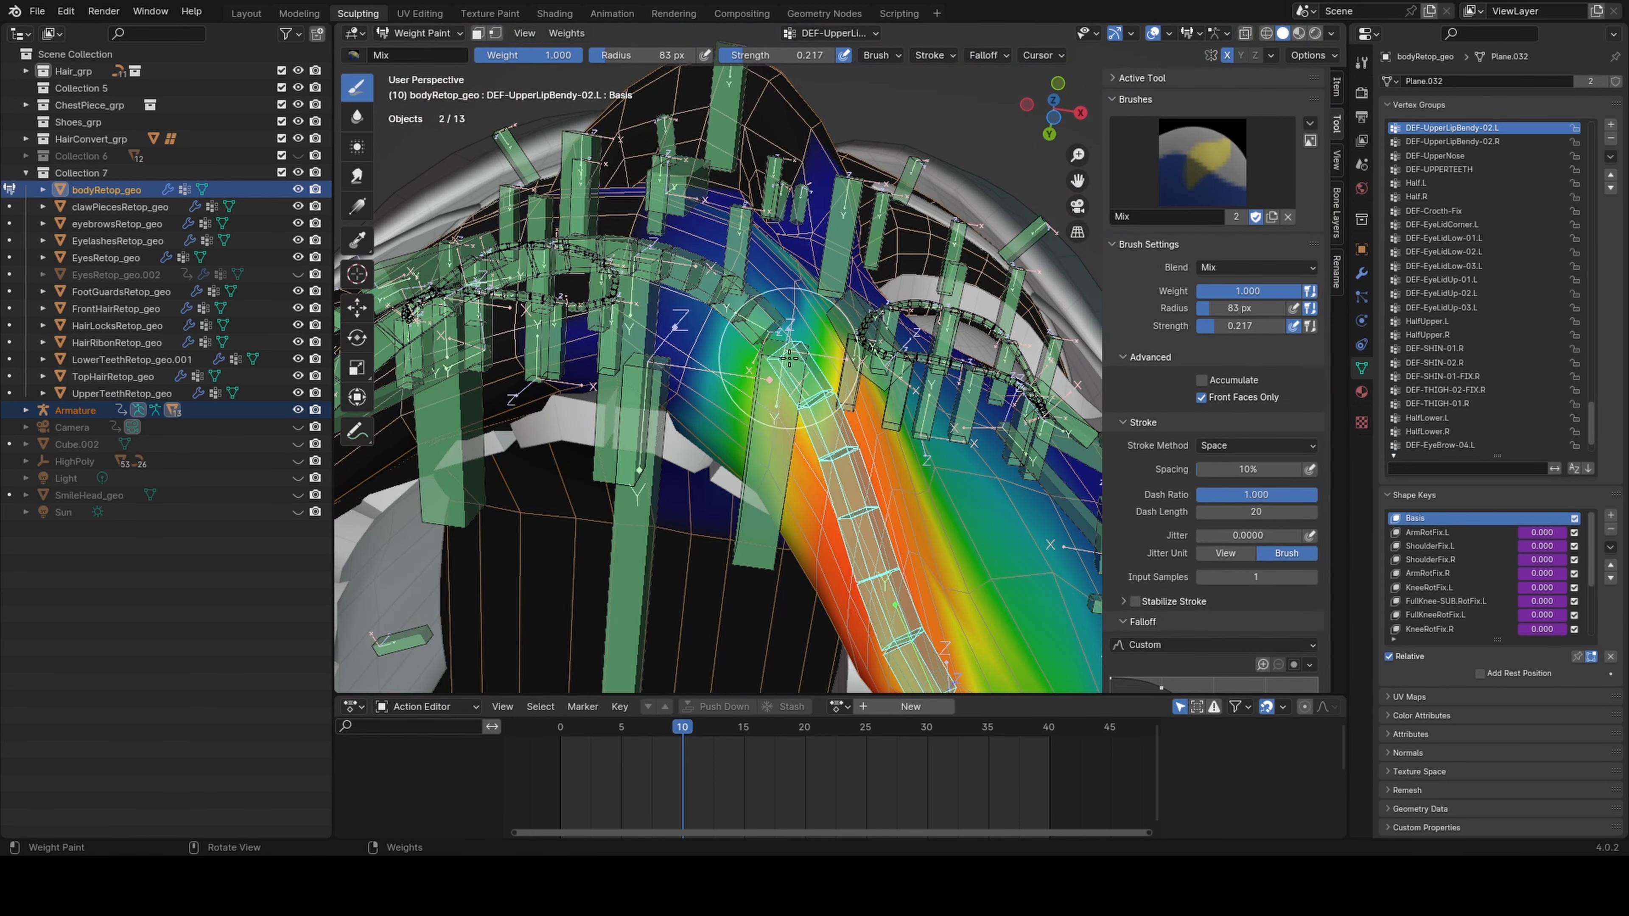
middle_click_drag(794, 288, 792, 234)
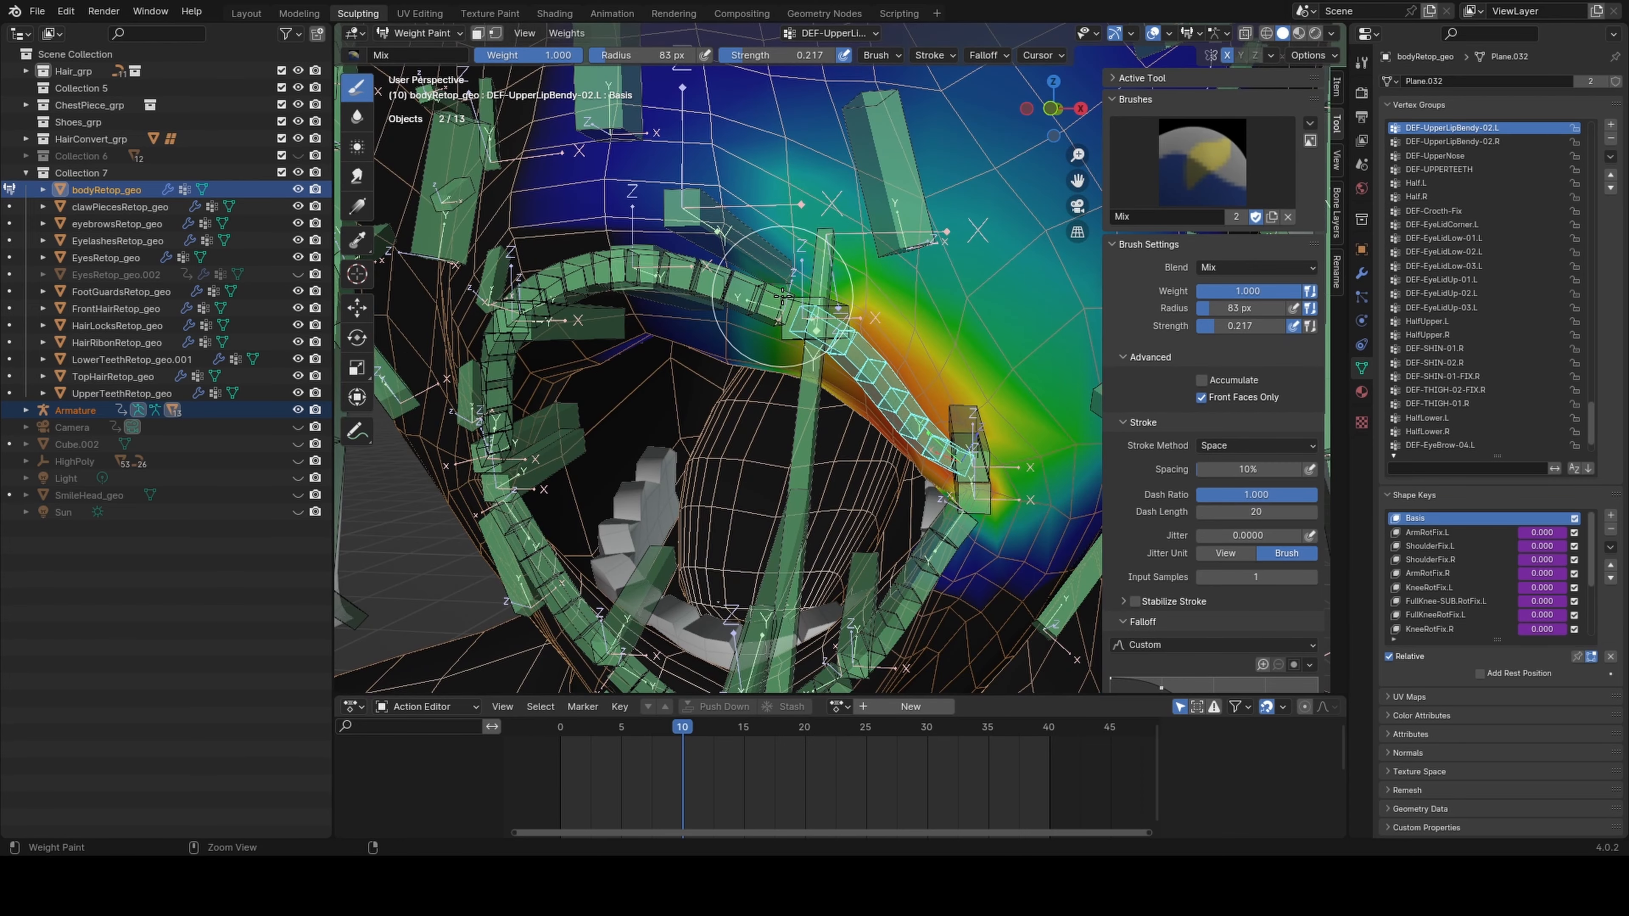
middle_click_drag(784, 297, 798, 218)
middle_click_drag(819, 489, 804, 471)
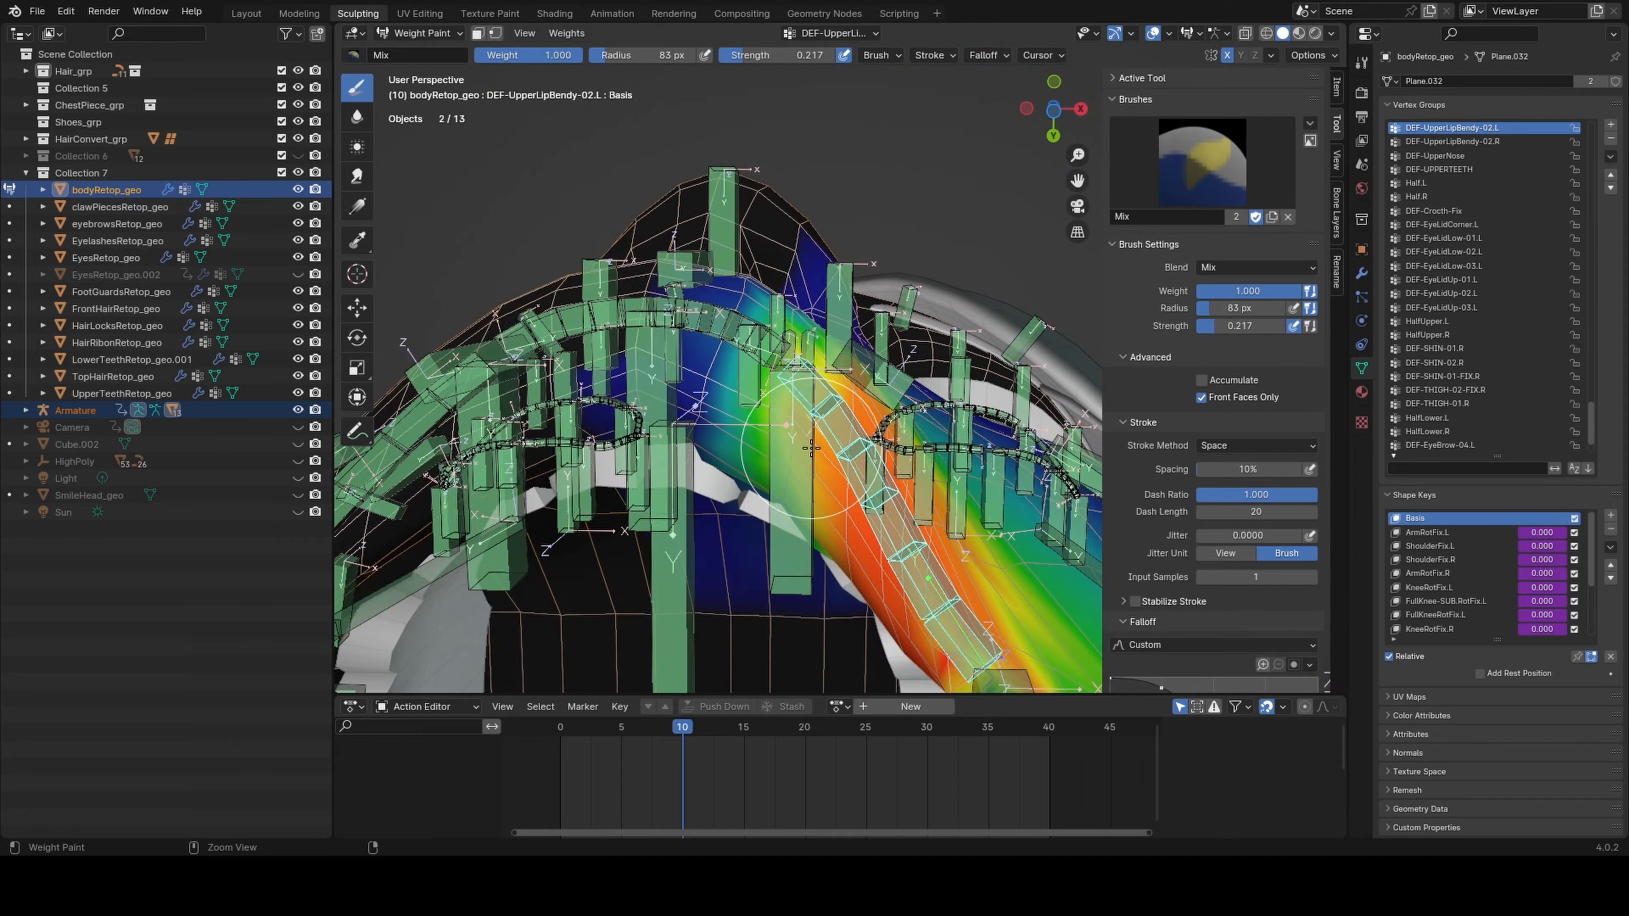
mouse_move(770, 417)
middle_mouse_down()
mouse_move(750, 349)
mouse_move(822, 390)
mouse_move(785, 495)
mouse_move(718, 513)
mouse_move(757, 392)
mouse_move(814, 347)
mouse_move(831, 389)
mouse_move(770, 359)
mouse_move(826, 394)
middle_mouse_up()
Review DEF-UpperLipBendy-01.L's weights, try a DEF-UpperMouth.L weight stroke above the upper lip and undo it
left_click(753, 343, "ctrl+shift")
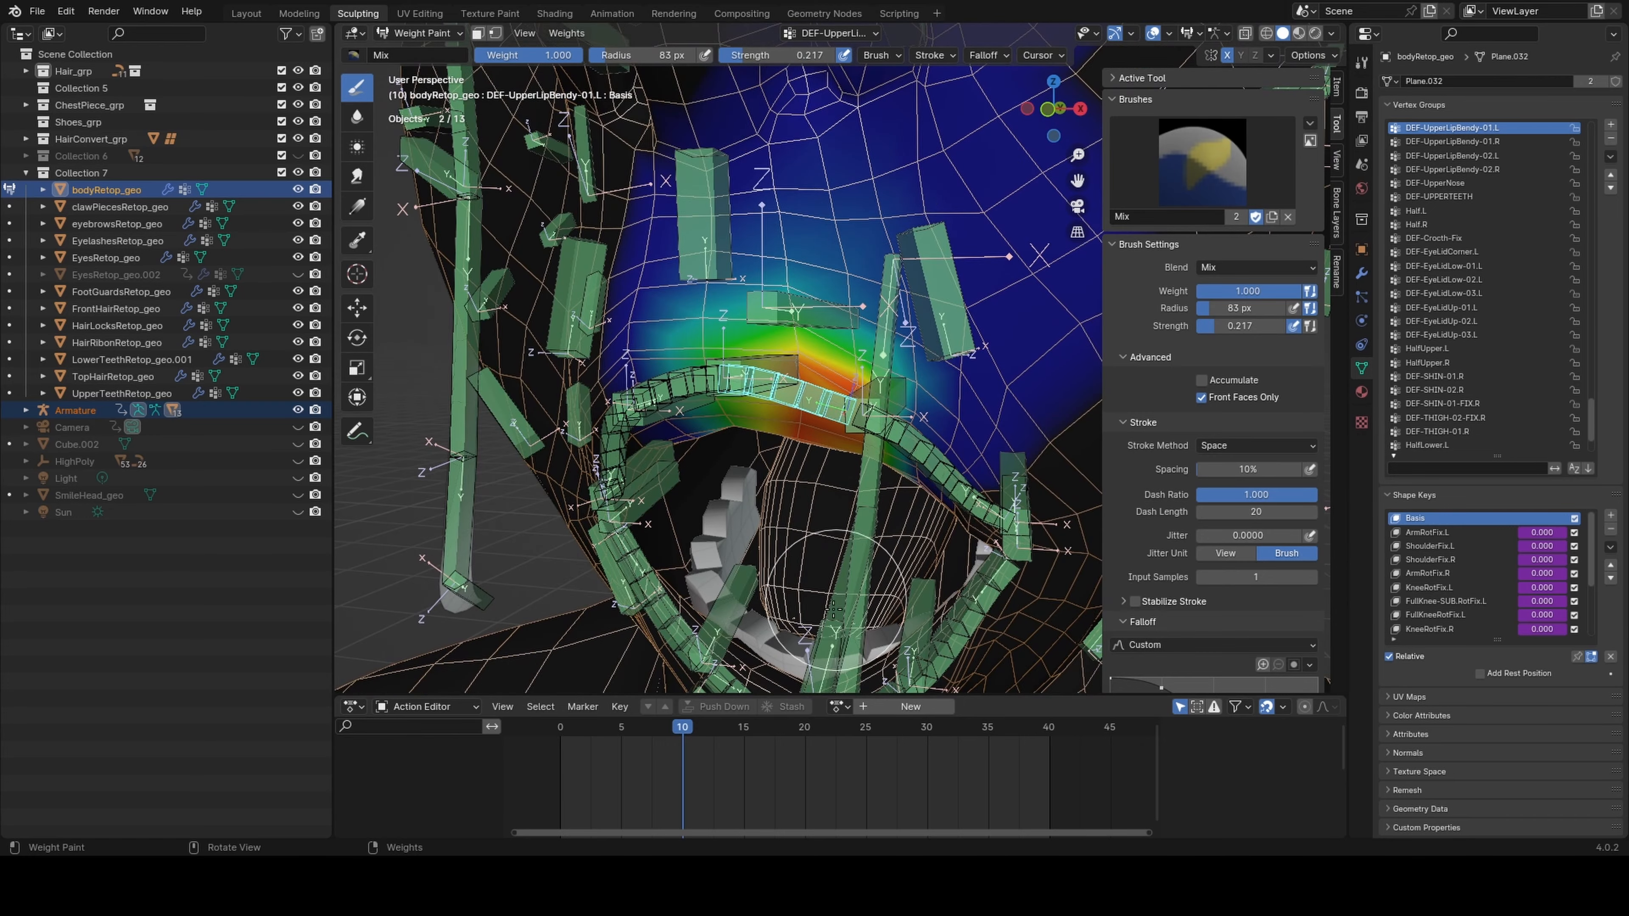
mouse_move(834, 610)
middle_mouse_down()
mouse_move(762, 362)
mouse_move(806, 399)
mouse_move(791, 422)
middle_mouse_up()
scroll(790, 454, "up", 3)
left_click(920, 304, "ctrl")
scroll(826, 419, "up", 2)
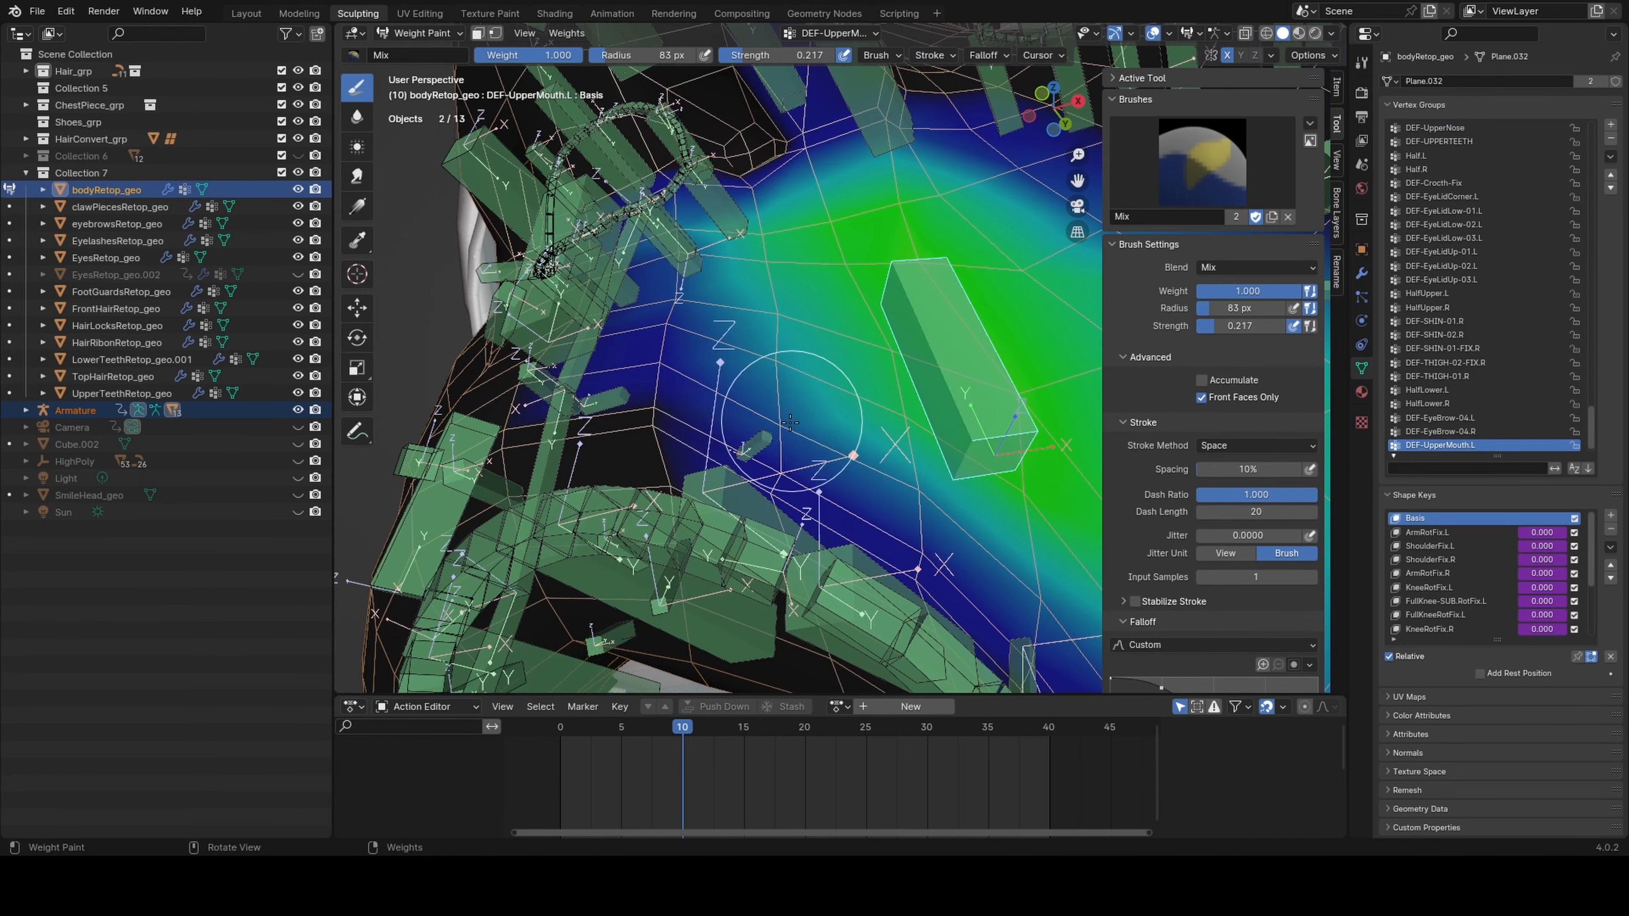
left_click(790, 422)
key("ctrl+z")
Select DEF-UpperMouth.C again and smooth its weights at the side of its area above the lip
left_click(558, 343, "ctrl+shift")
left_click(557, 348, "shift")
middle_click_drag(500, 360, 494, 425)
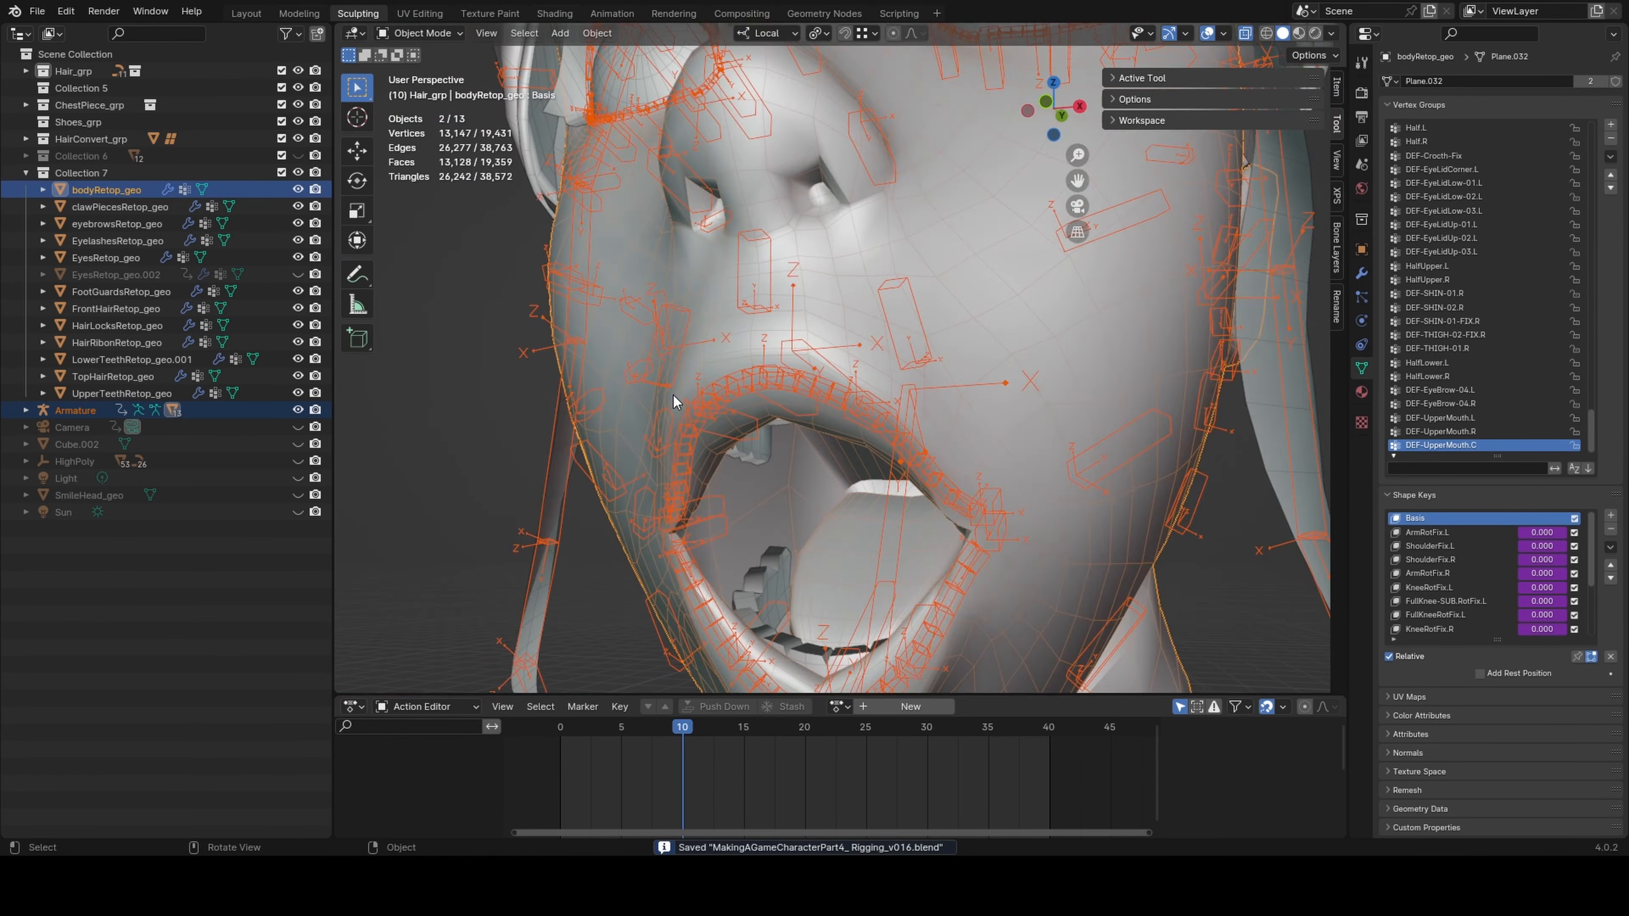
mouse_move(673, 394)
middle_mouse_down()
mouse_move(791, 249)
mouse_move(818, 355)
mouse_move(857, 313)
mouse_move(805, 373)
mouse_move(725, 391)
middle_mouse_up()
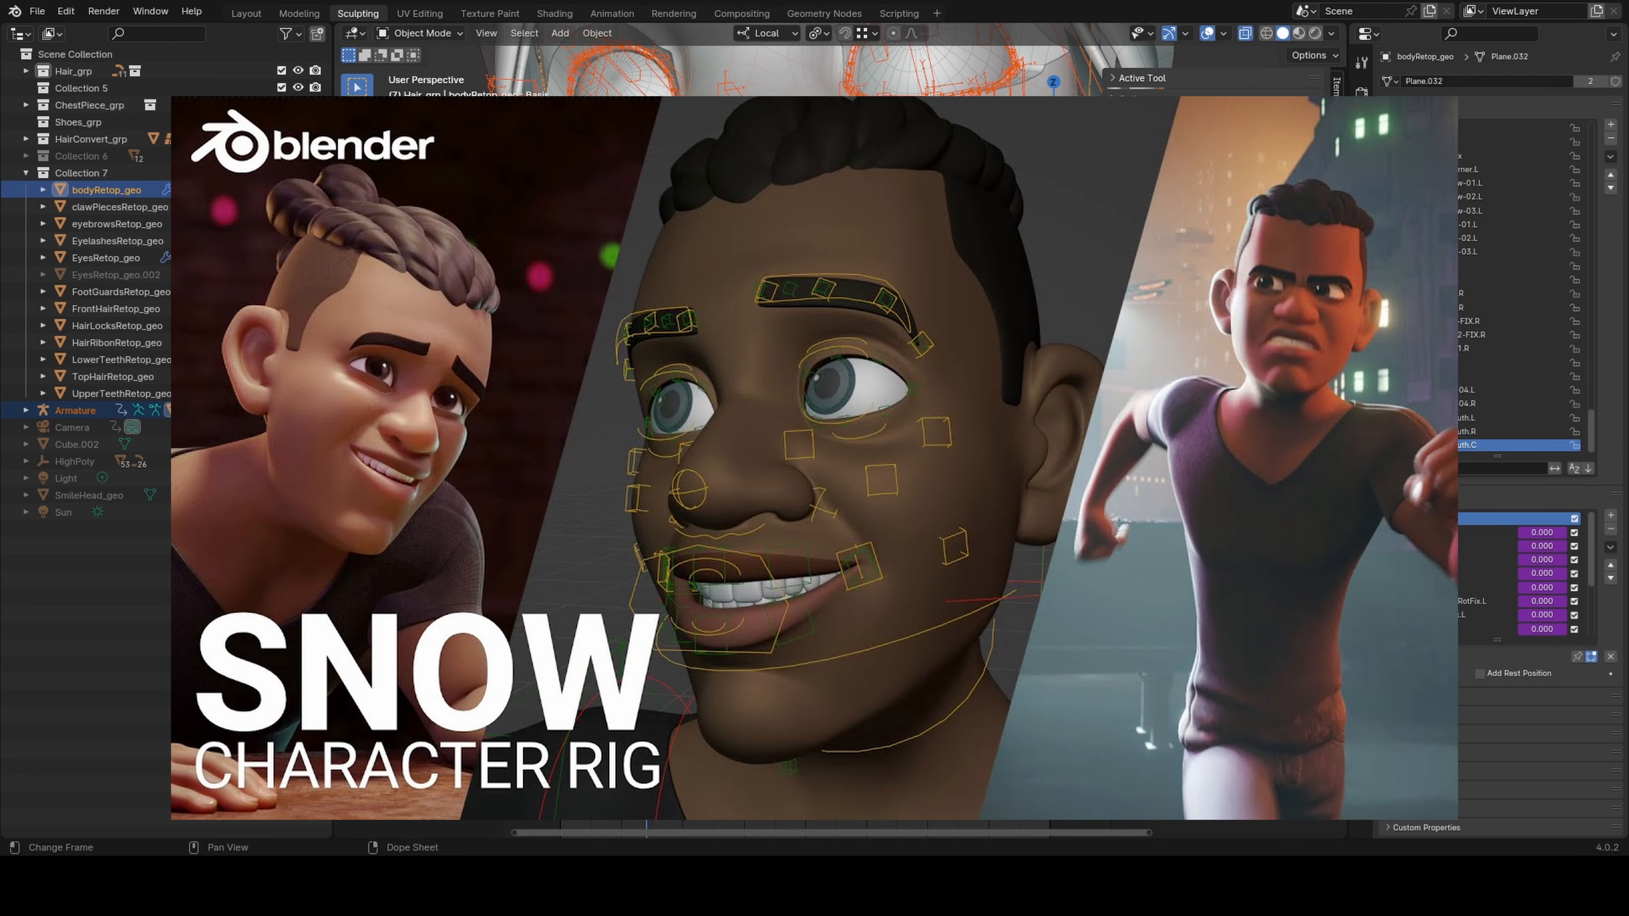
Preview the mouth pose at frame 29 and examine the lip deformation from below
left_click_drag(927, 727, 915, 727)
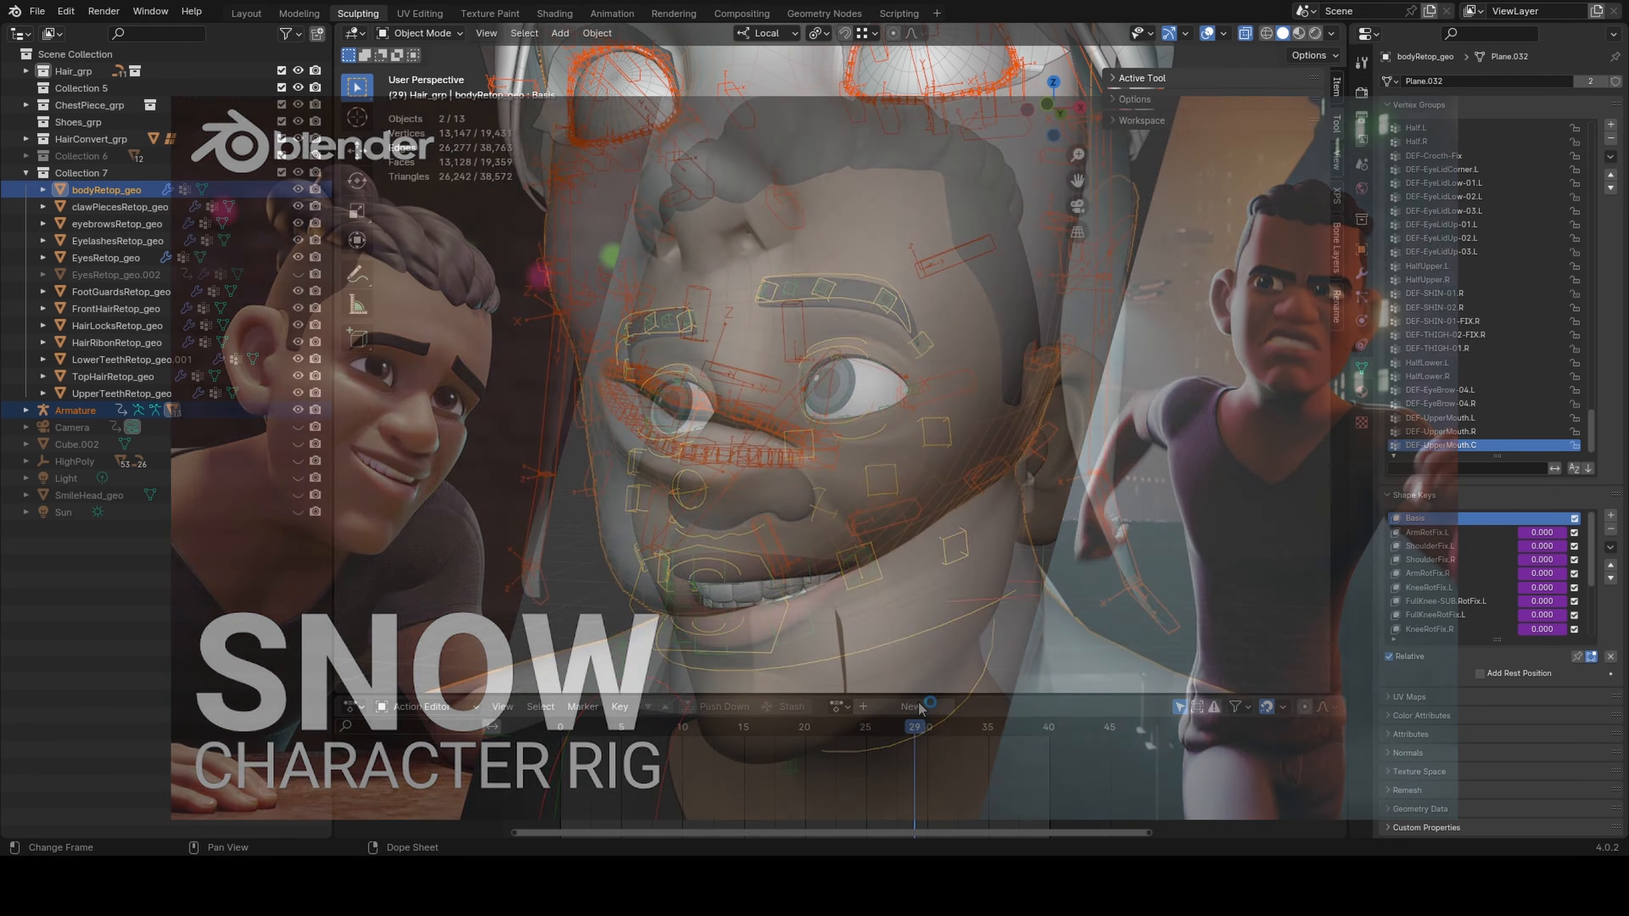
middle_click_drag(860, 417, 877, 378)
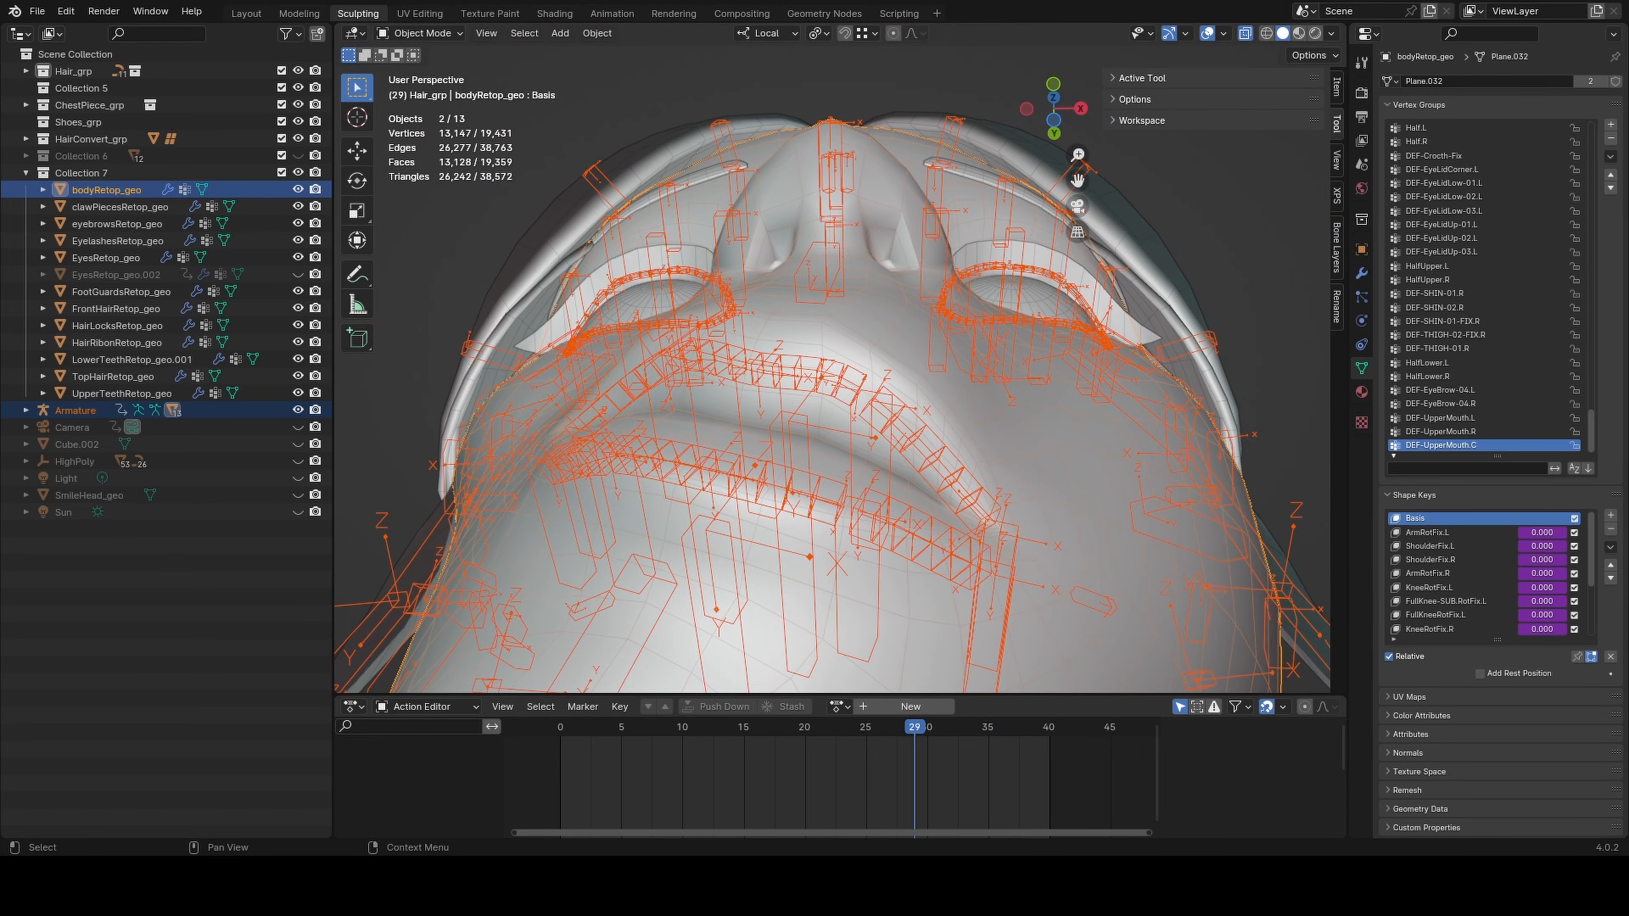
middle_click_drag(877, 275, 837, 439)
scroll(873, 353, "down", 2)
Enter Weight Paint mode on the body mesh, check the DEF-UpperMouth.L weights and return the timeline to frame 0
key("ctrl+Tab")
left_click(775, 291)
scroll(898, 340, "up", 1)
left_click(920, 340, "ctrl+shift")
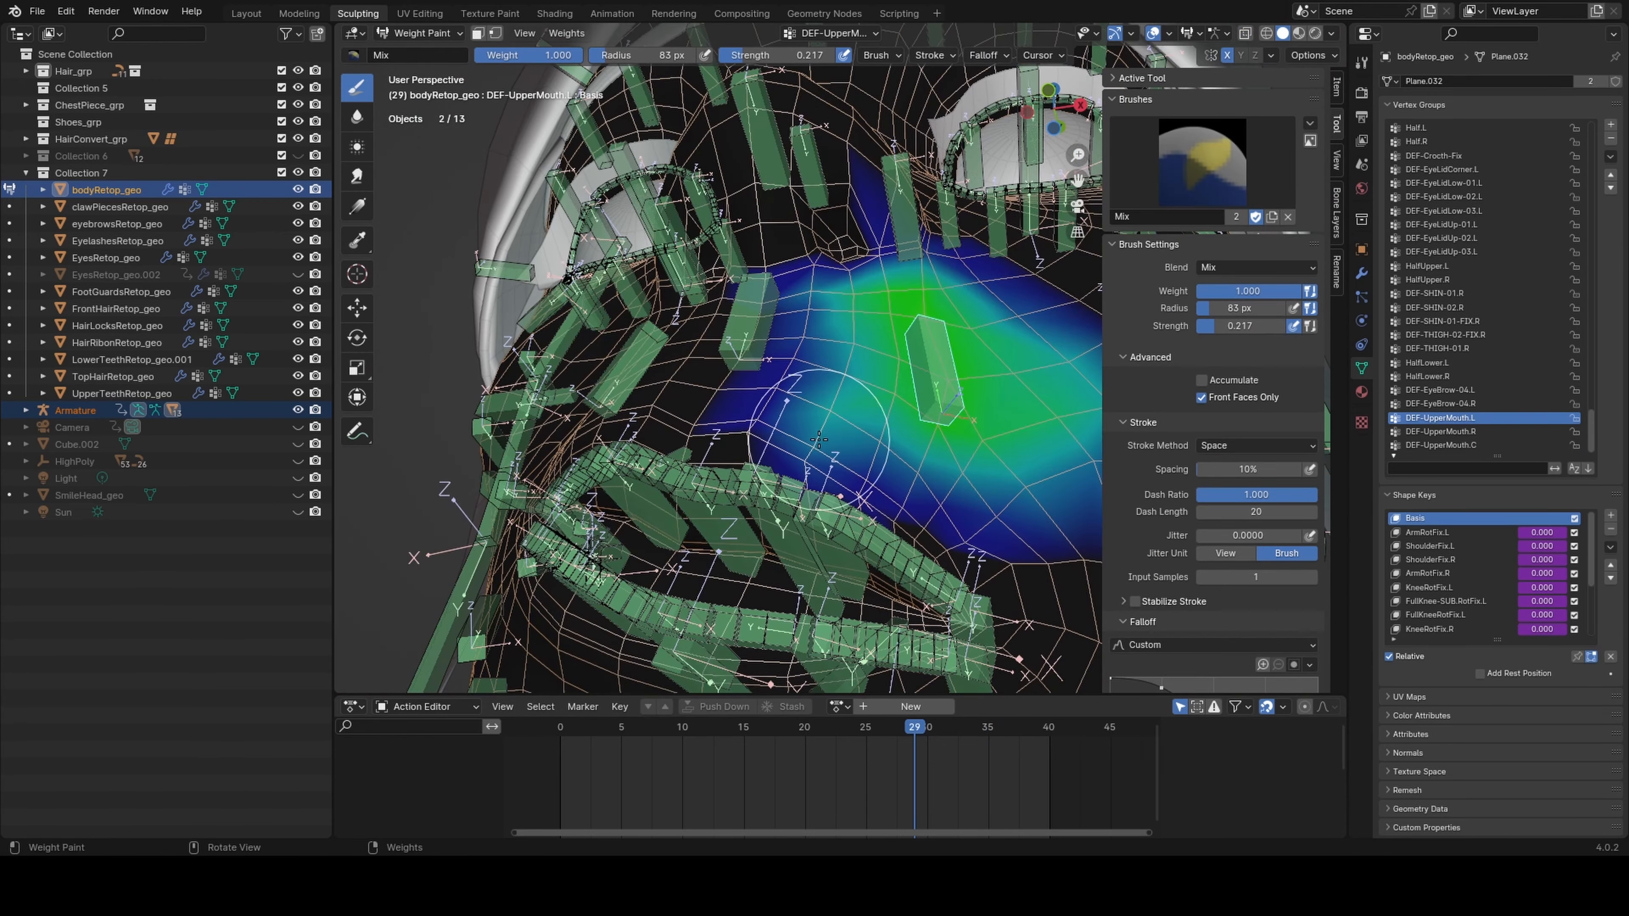
mouse_move(981, 468)
middle_mouse_down()
mouse_move(963, 473)
mouse_move(1013, 521)
mouse_move(956, 411)
mouse_move(898, 359)
mouse_move(849, 435)
middle_mouse_up()
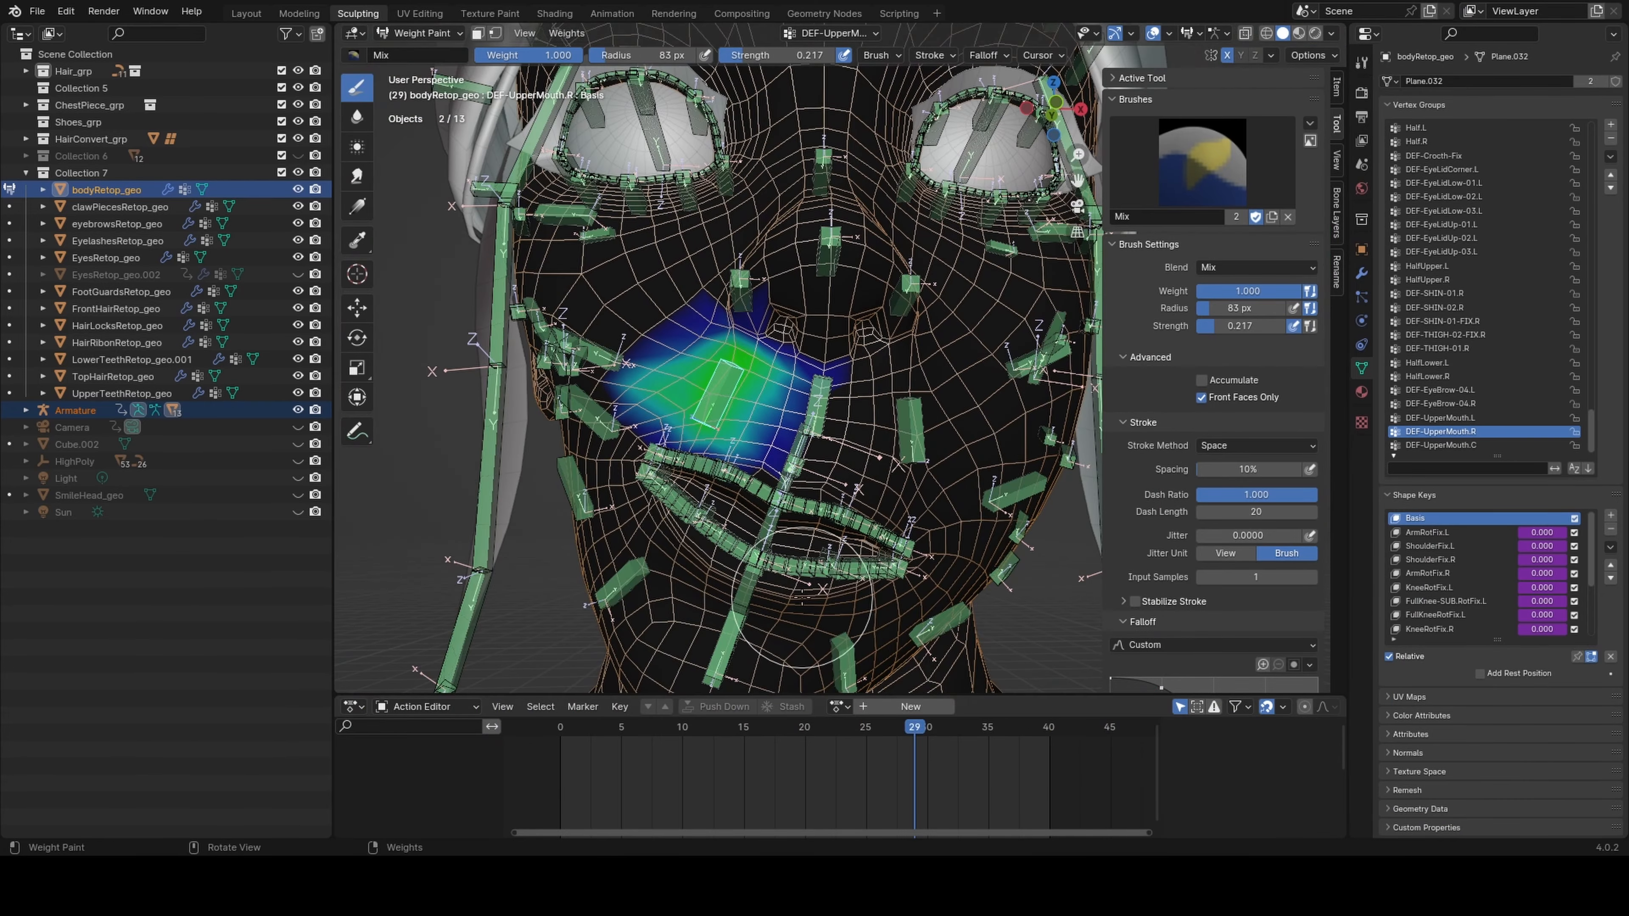
left_click(560, 728)
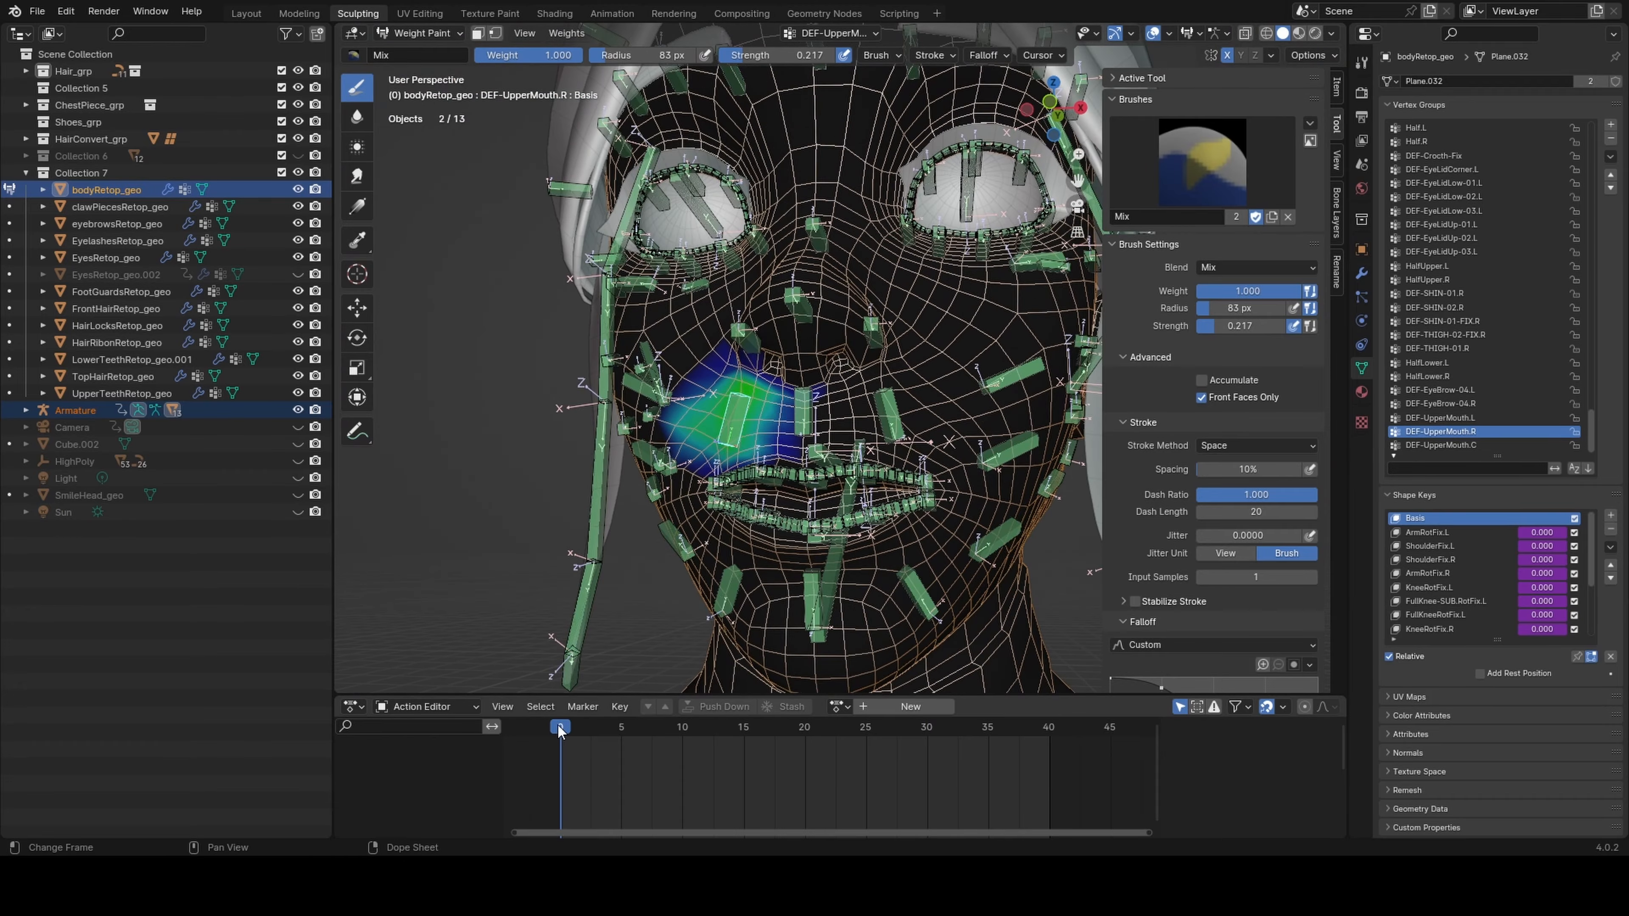
Preview the mouth pose at frame 19, inspect the DEF-UpperLipBendy-01.L weights up close and return the timeline to frame 0
left_click_drag(560, 728, 795, 728)
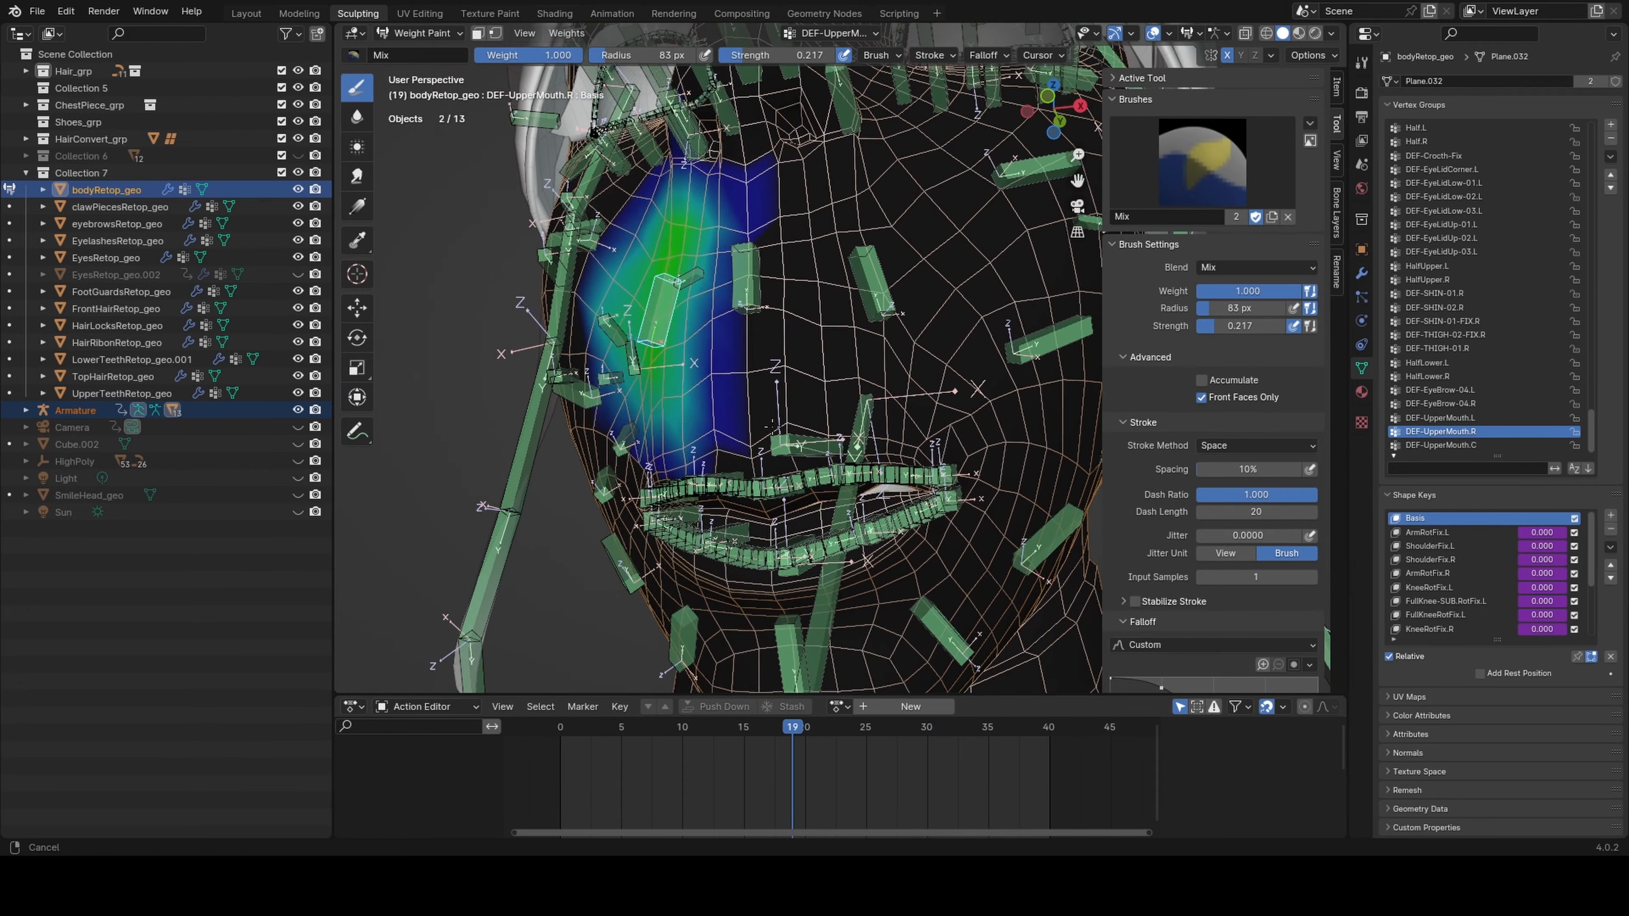
scroll(771, 424, "up", 5)
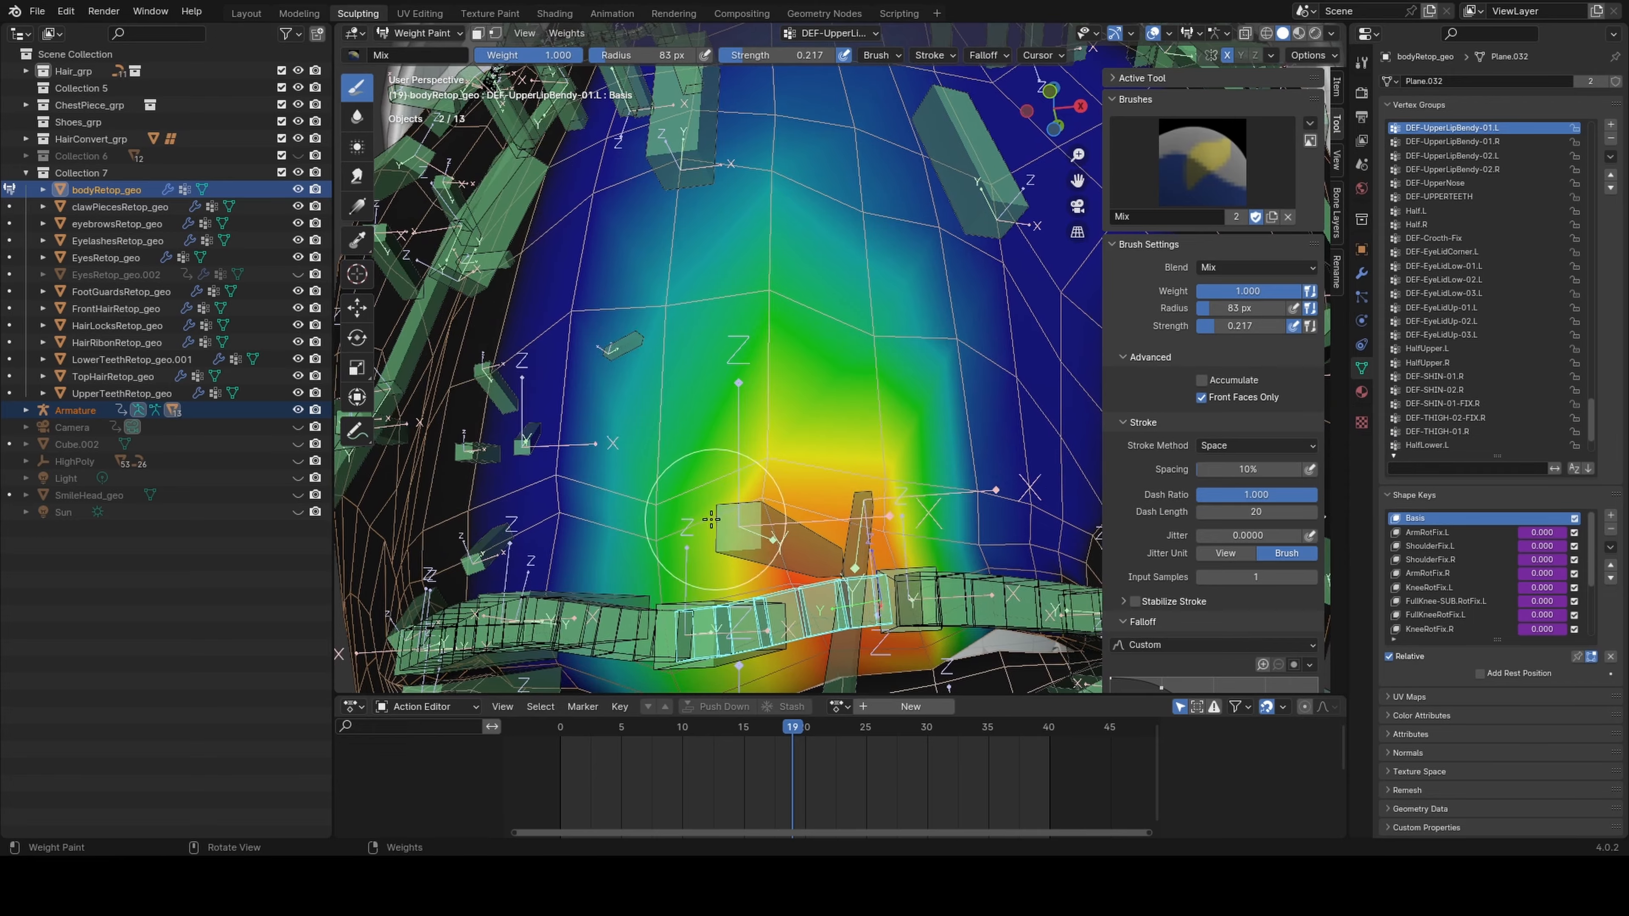
left_click(560, 728)
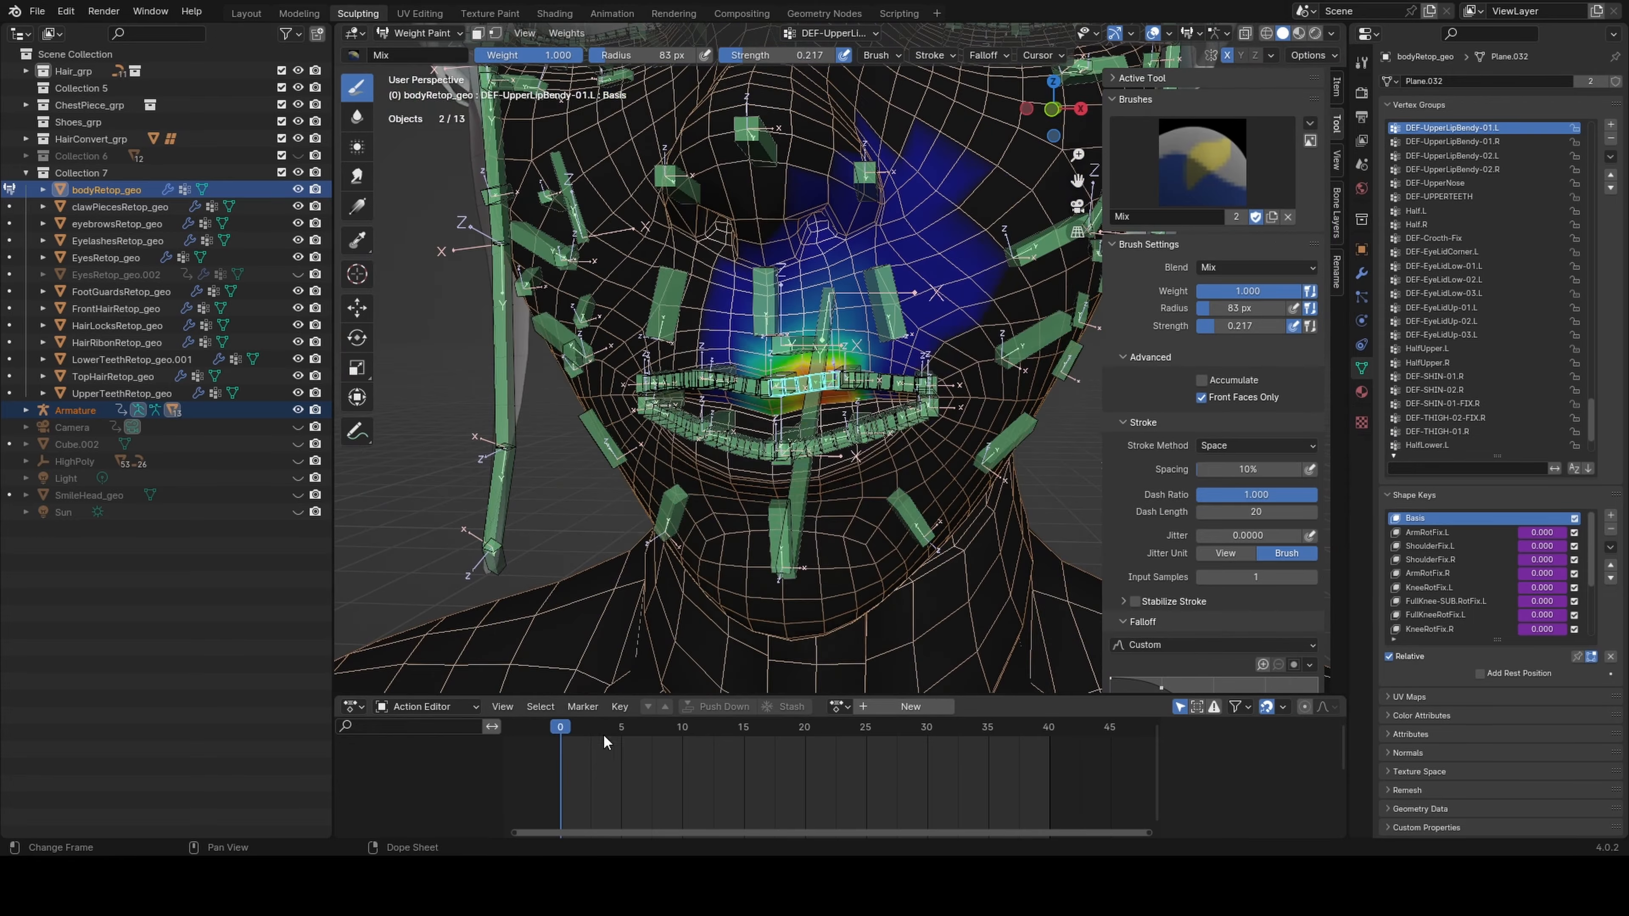
Pose the mouth at frame 30, smooth the DEF-UpperLipBendy-01.L weights above the upper lip and save the file
left_click_drag(606, 741, 930, 706)
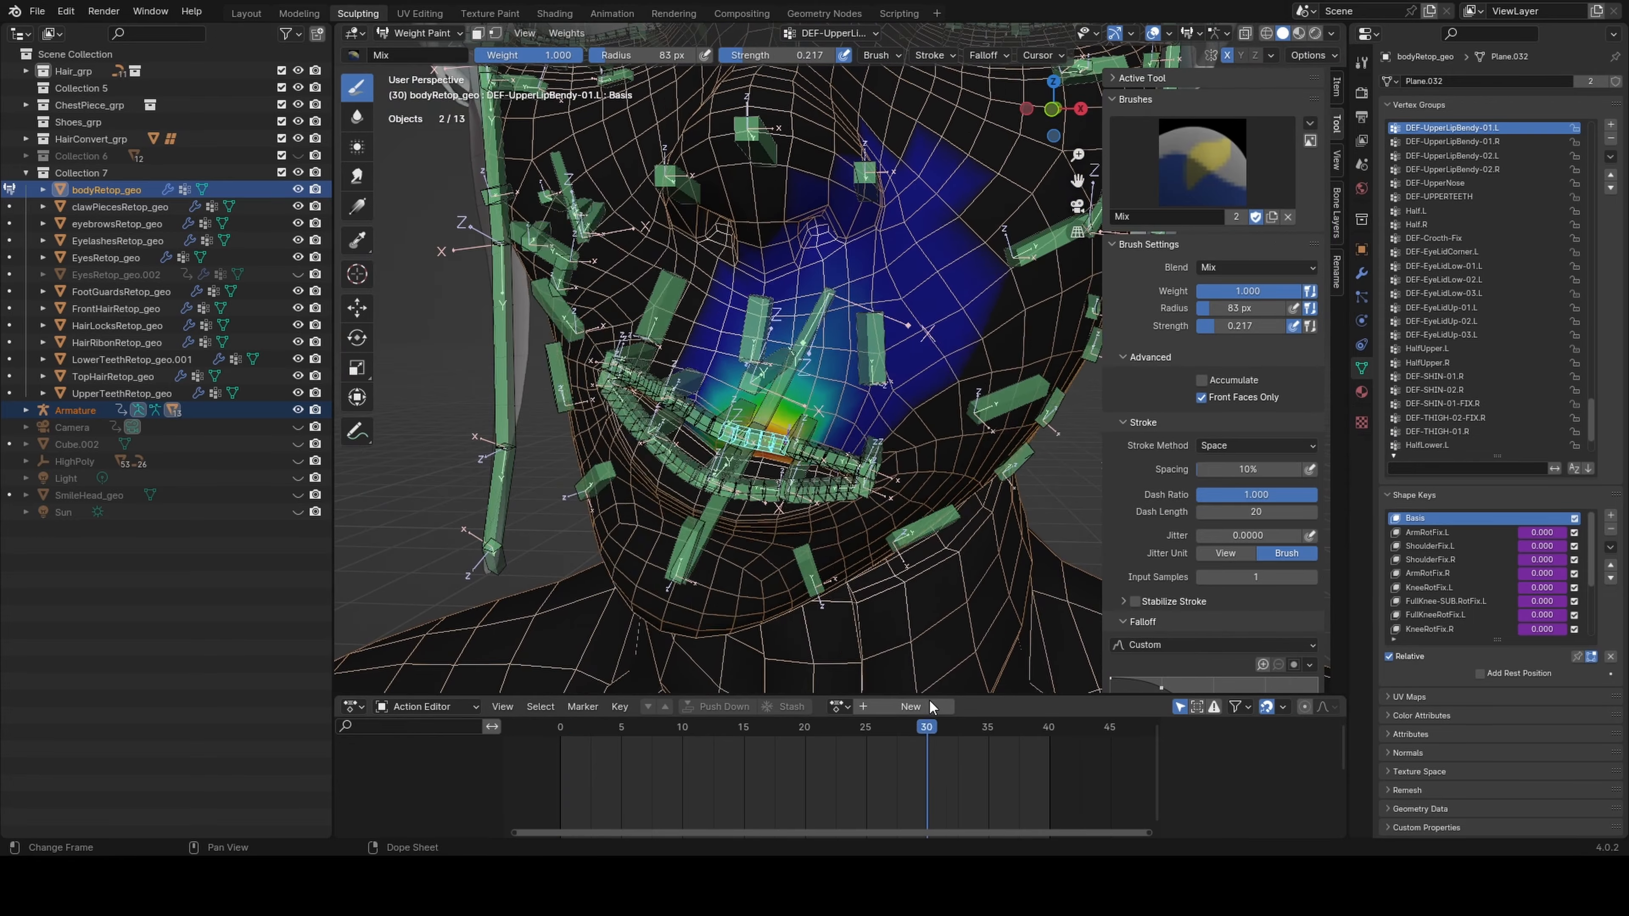
scroll(684, 517, "up", 5)
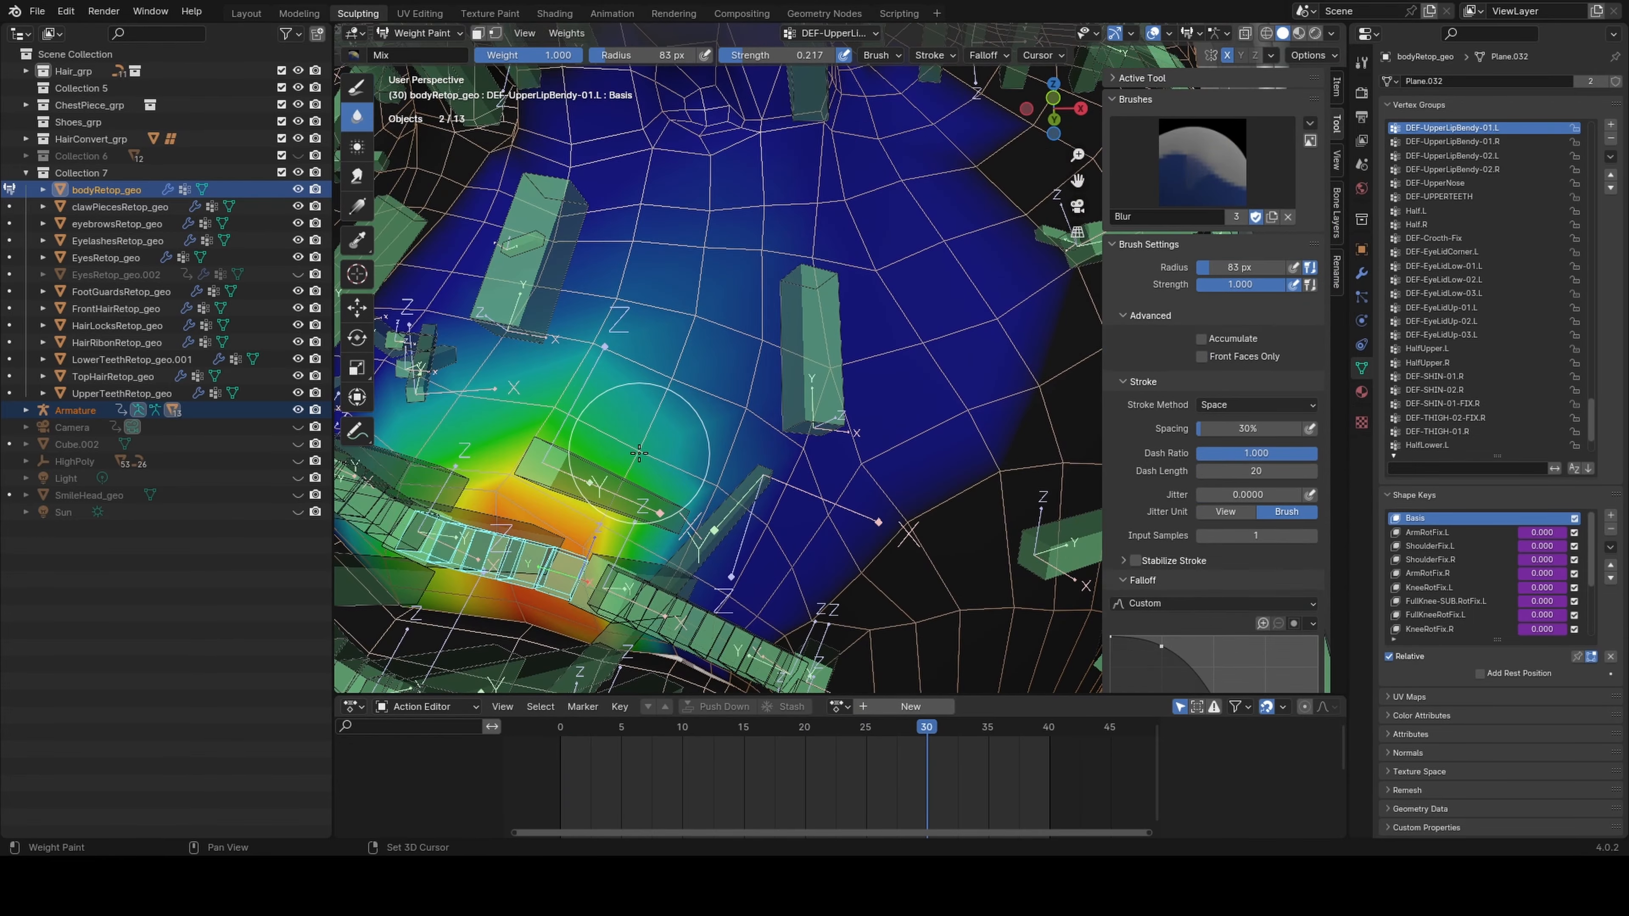
middle_click_drag(667, 513, 670, 517)
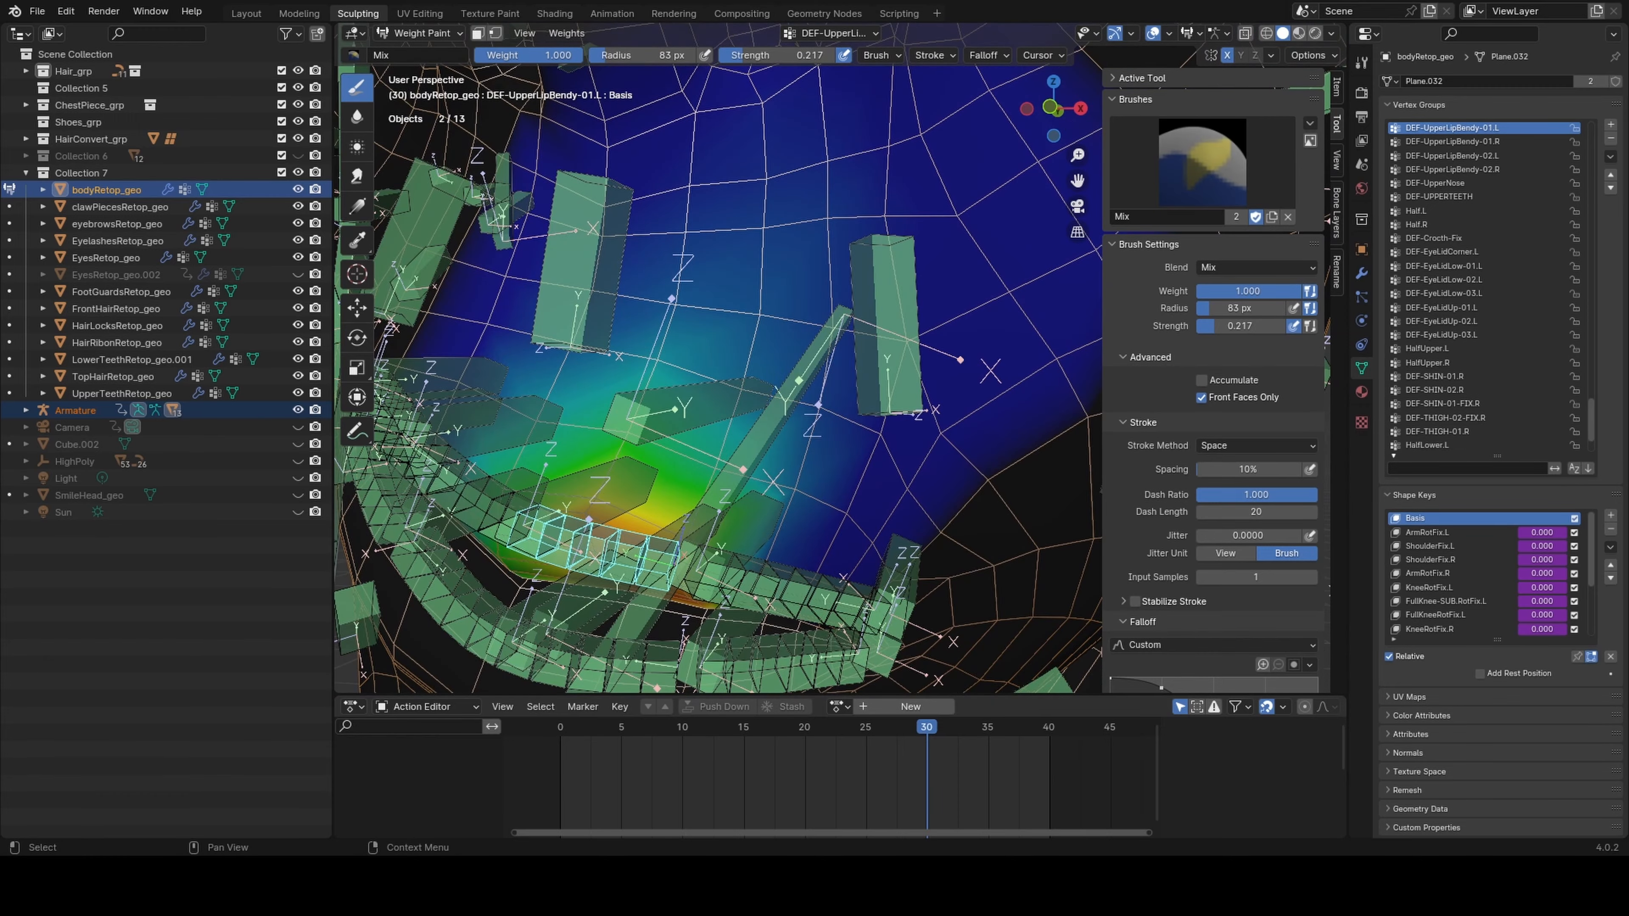
middle_click_drag(807, 414, 840, 437)
left_click_drag(805, 442, 792, 453, "shift")
scroll(799, 398, "down", 5)
middle_click_drag(828, 423, 796, 376)
key("ctrl+s")
Select DEF-UpperMouth.L, smooth its weights toward the nose and set the brush weight to 0.511
left_click(852, 351, "ctrl")
scroll(841, 353, "up", 5)
left_click_drag(834, 353, 811, 378, "shift")
middle_click_drag(808, 385, 797, 428)
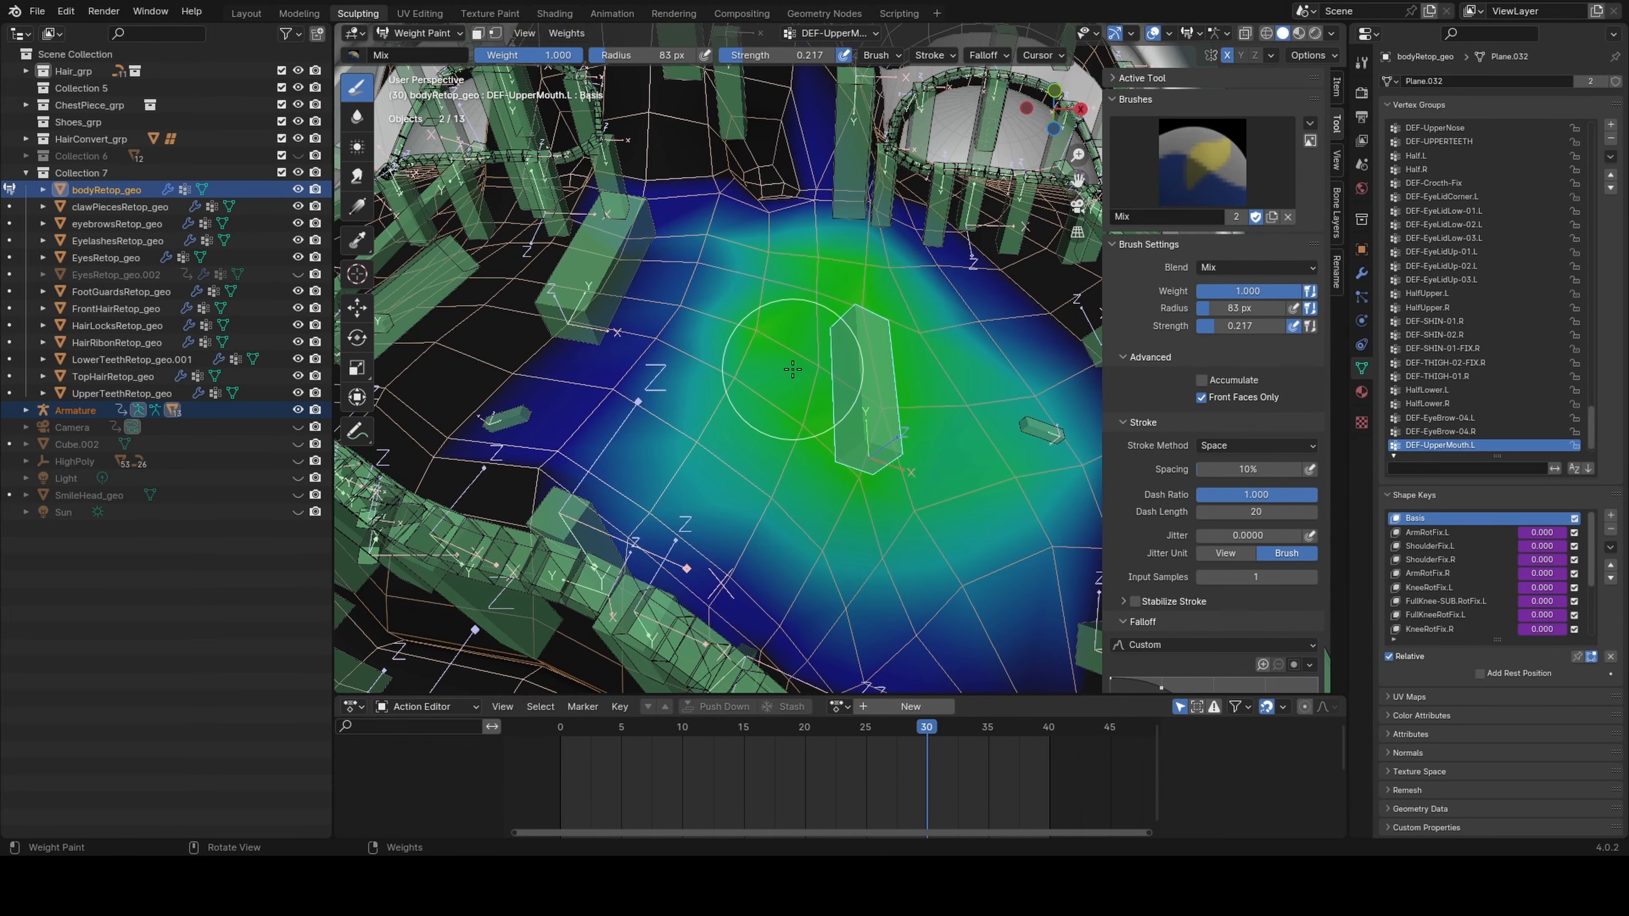
key("ctrl+f")
left_click(788, 356)
mouse_move(834, 506)
middle_mouse_down()
mouse_move(934, 510)
mouse_move(898, 423)
middle_mouse_up()
scroll(872, 415, "down", 5)
Move to frame 20 and smooth the DEF-UpperMouth.L weights below the nostril, followed by the neighbouring DEF-UpperMouth.C weights
mouse_move(927, 738)
left_mouse_down()
mouse_move(637, 764)
mouse_move(568, 732)
mouse_move(1000, 758)
mouse_move(618, 750)
mouse_move(832, 697)
mouse_move(803, 694)
left_mouse_up()
scroll(853, 501, "up", 3)
middle_click_drag(875, 488, 855, 455)
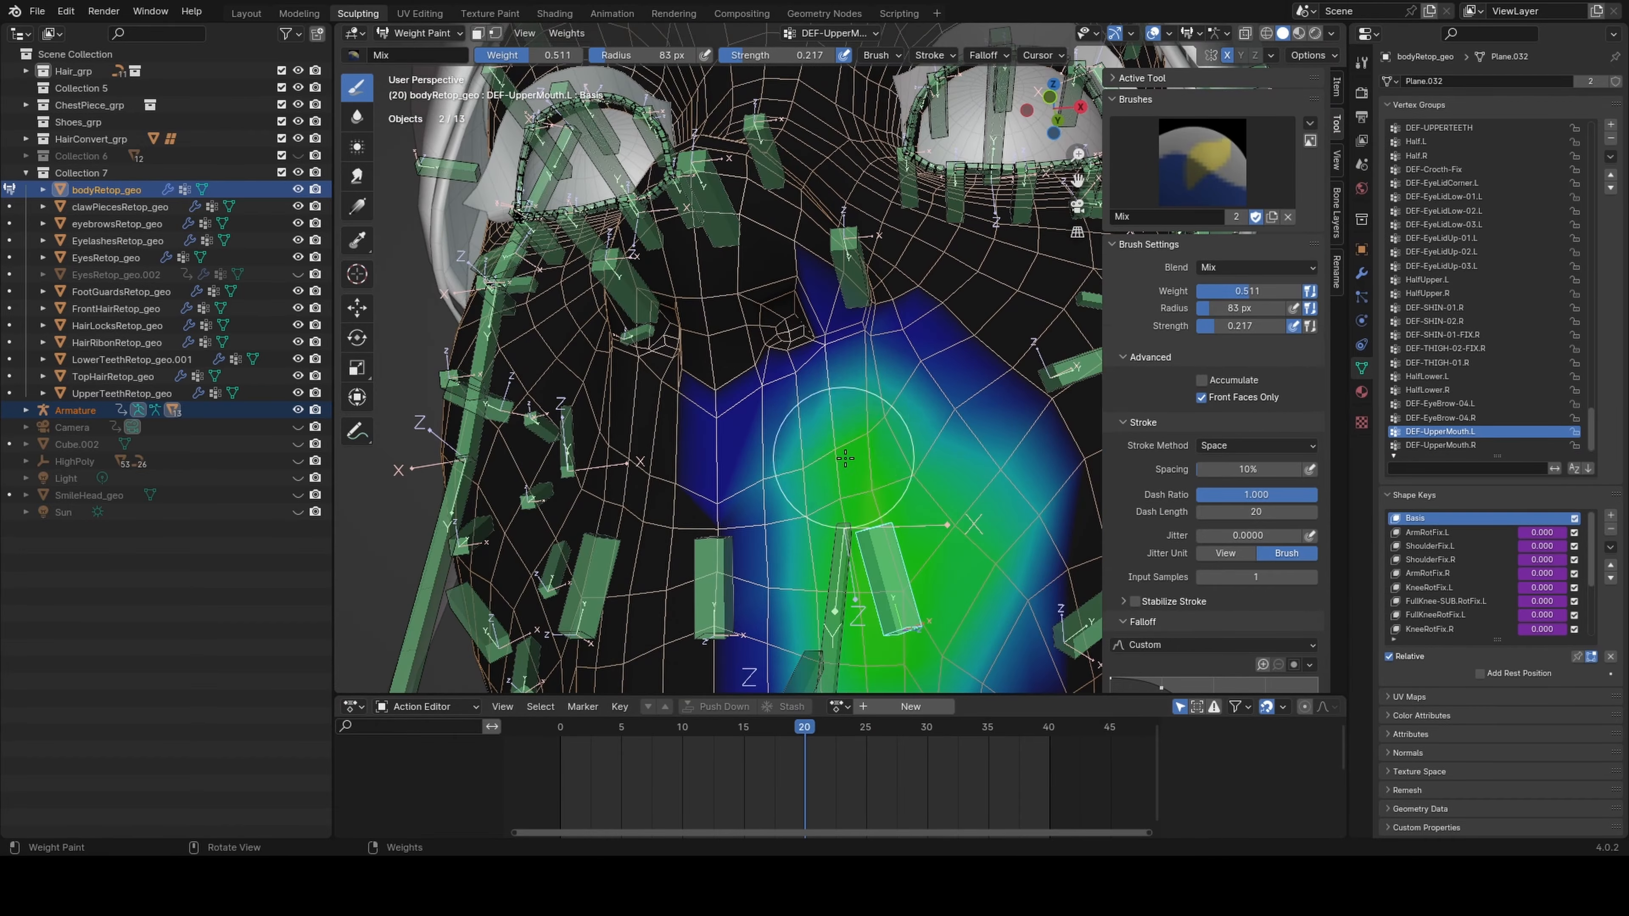
left_click_drag(854, 455, 857, 451, "shift")
left_click(713, 581, "ctrl+shift")
left_click_drag(721, 491, 726, 468, "shift")
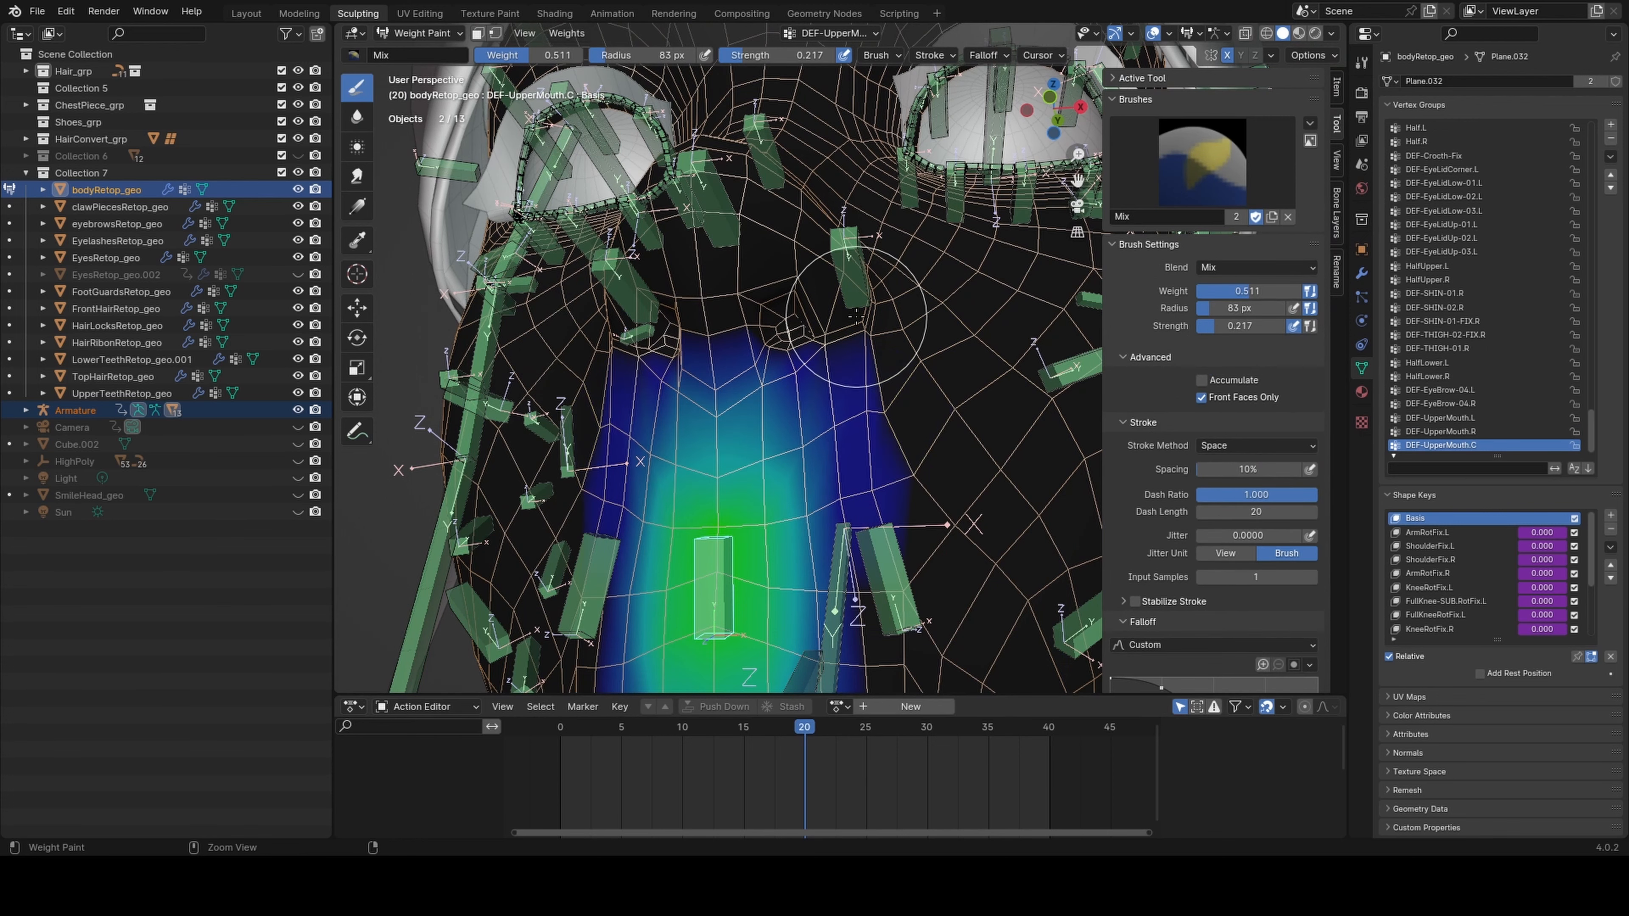
Select DEF-NOSE-CORNER.L and strengthen its weights beneath the nostril with a brush weight of 0.667
left_click(853, 250, "ctrl+shift")
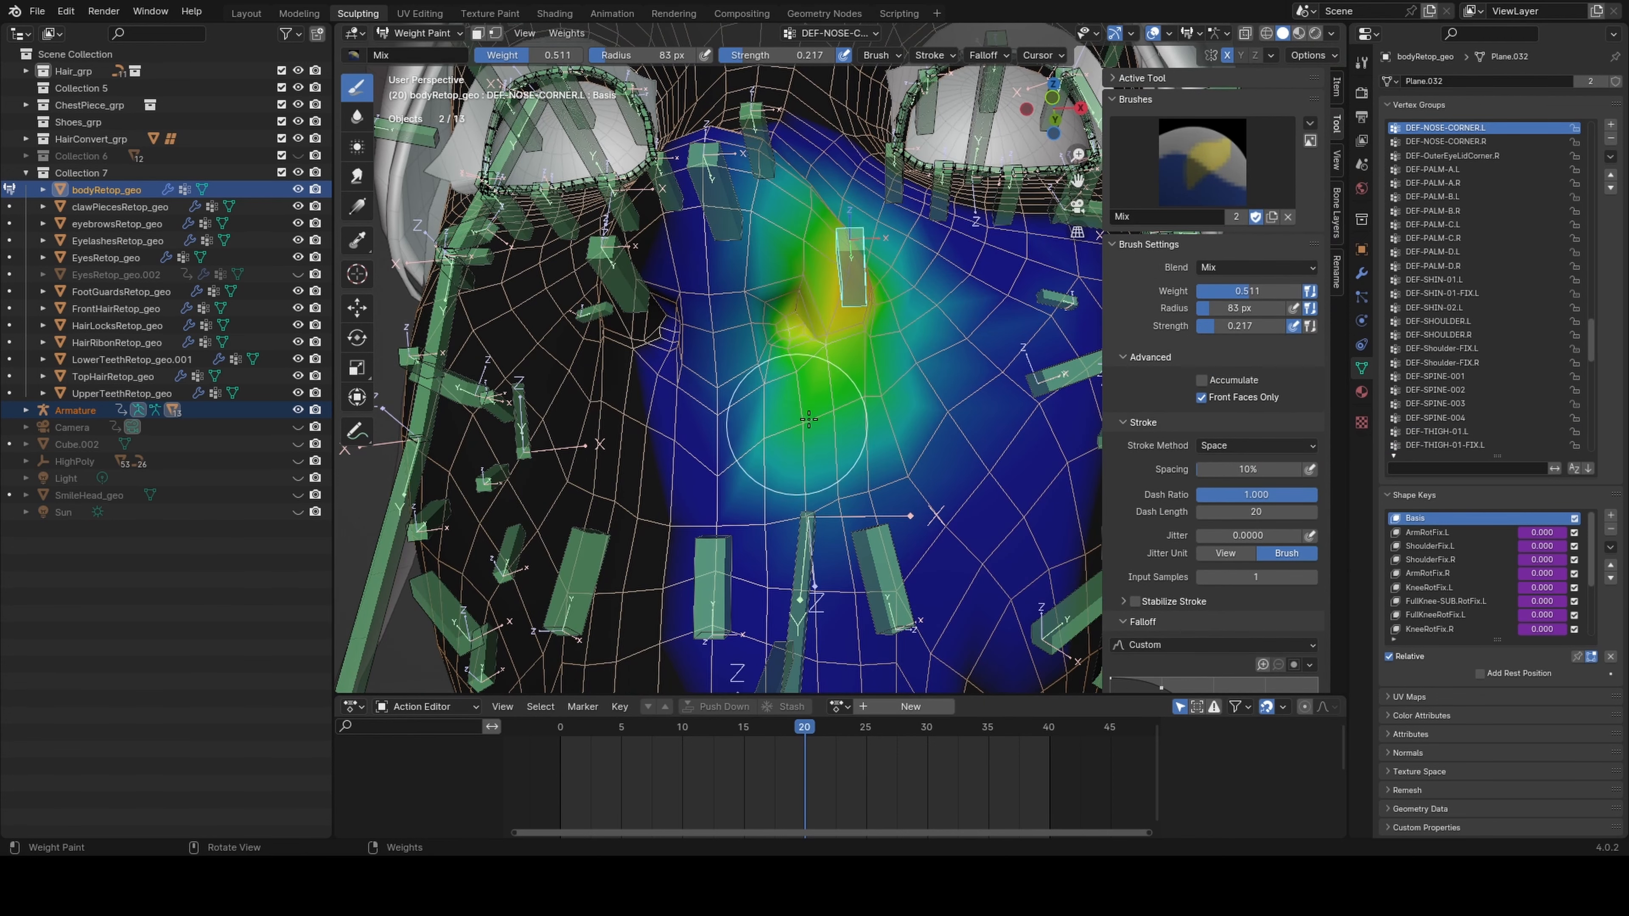
left_click_drag(1255, 291, 1266, 291)
mouse_move(738, 417)
left_mouse_down()
mouse_move(716, 404)
mouse_move(714, 428)
left_mouse_up()
left_click(722, 212, "alt")
left_click(865, 292, "alt")
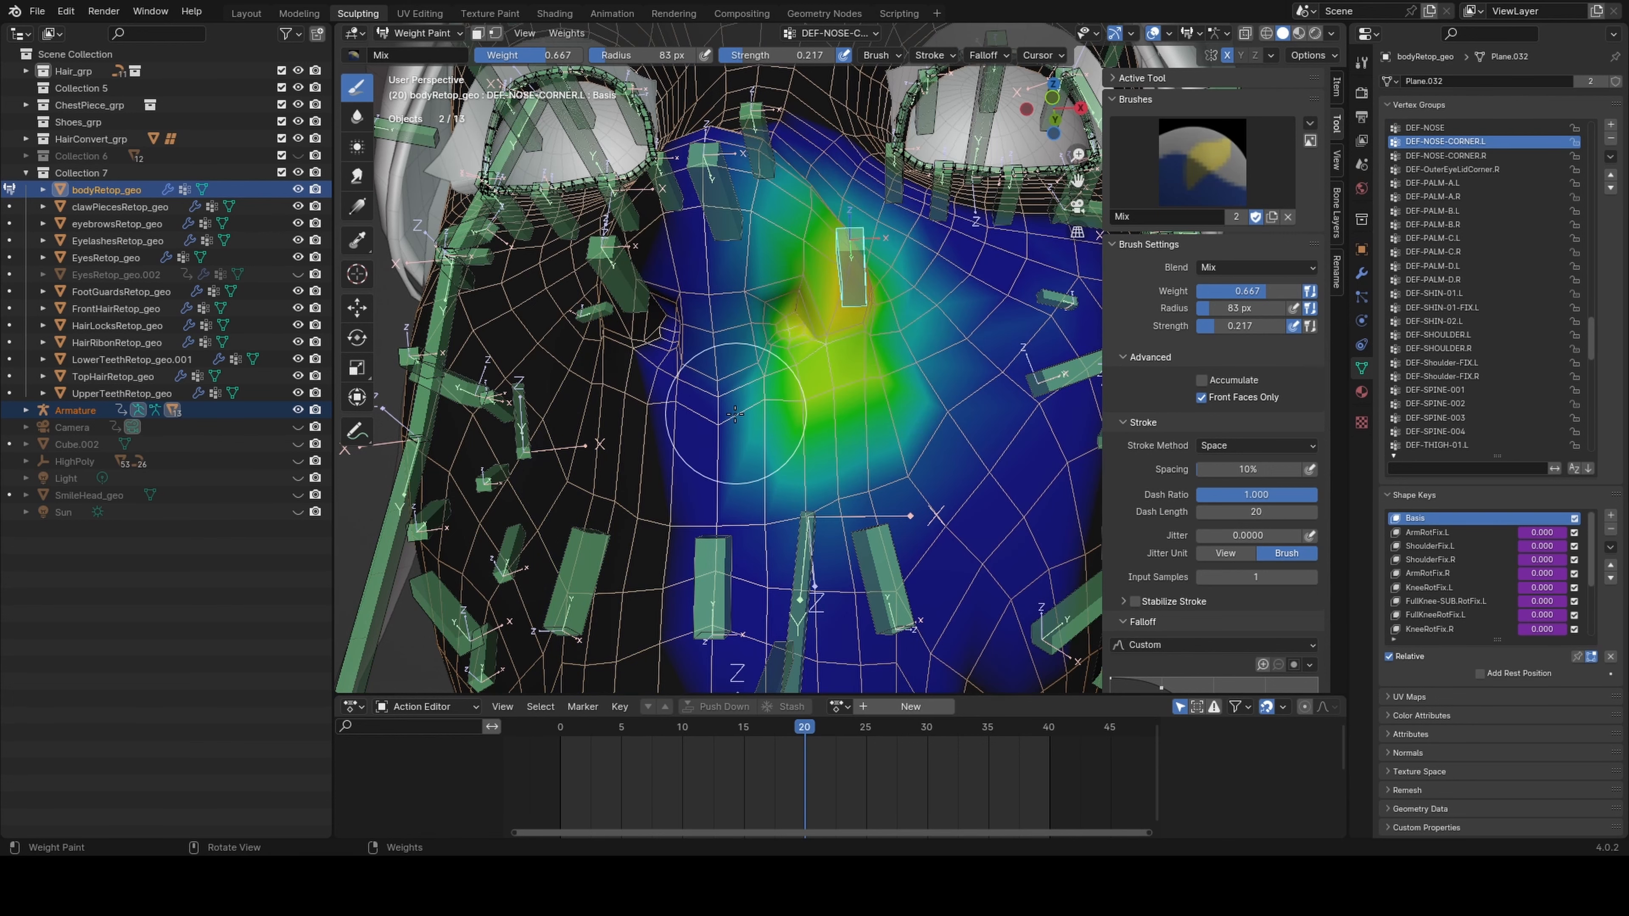
Select DEF-NOSE and examine how its weights spread from the nose down toward the upper lip
left_click(719, 214, "alt")
scroll(770, 382, "down", 2)
middle_click_drag(810, 369, 804, 368)
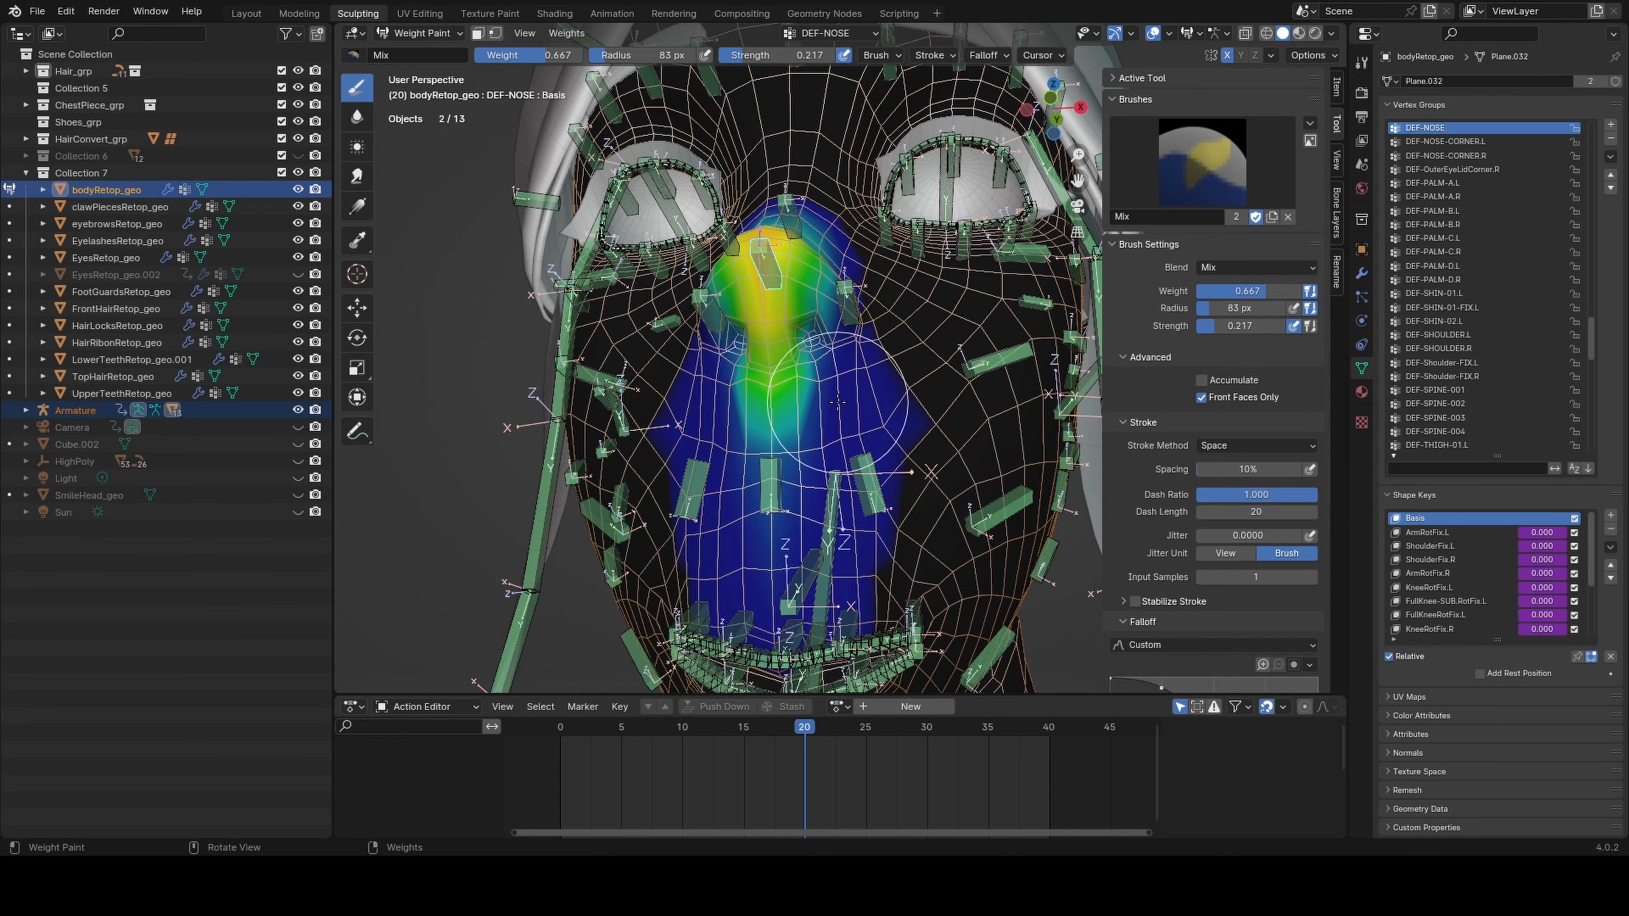
Select DEF-UpperMouth.L and DEF-UpperMouth.C in turn and smooth the weights between them and the nose
left_click(862, 479, "ctrl")
scroll(862, 478, "up", 5)
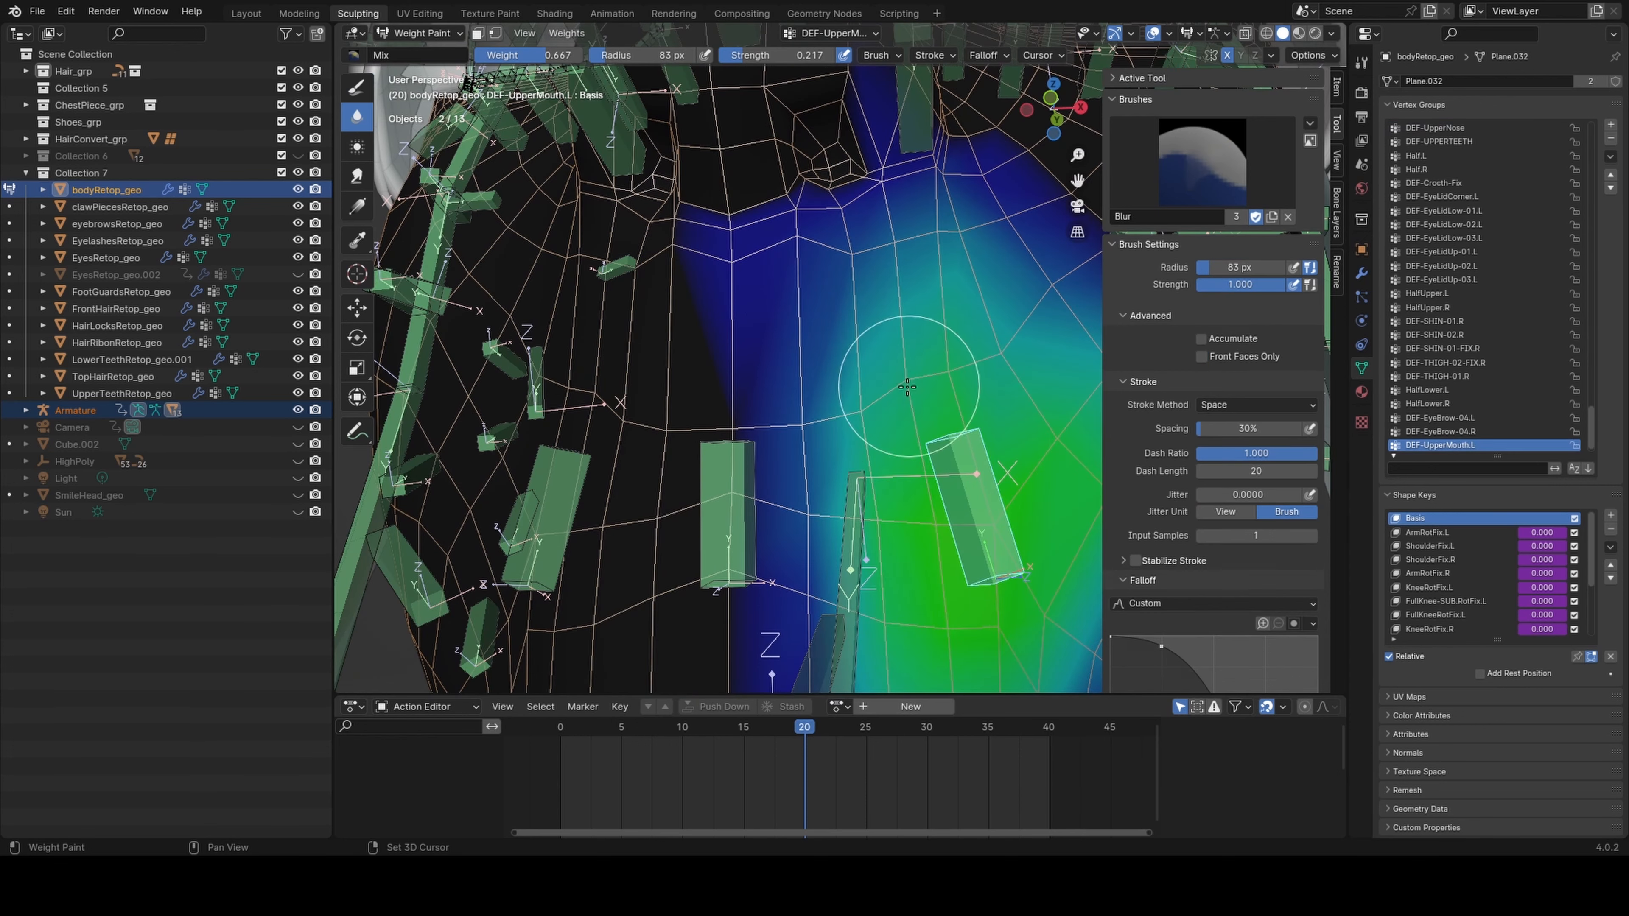
left_click(730, 507, "ctrl")
left_click_drag(832, 393, 806, 282)
Select DEF-NOSE, refine its weights below the nose with a brush weight of 0.763 and save the file
middle_click_drag(783, 296, 779, 381, "shift")
left_click(779, 381, "ctrl")
key("shift+x")
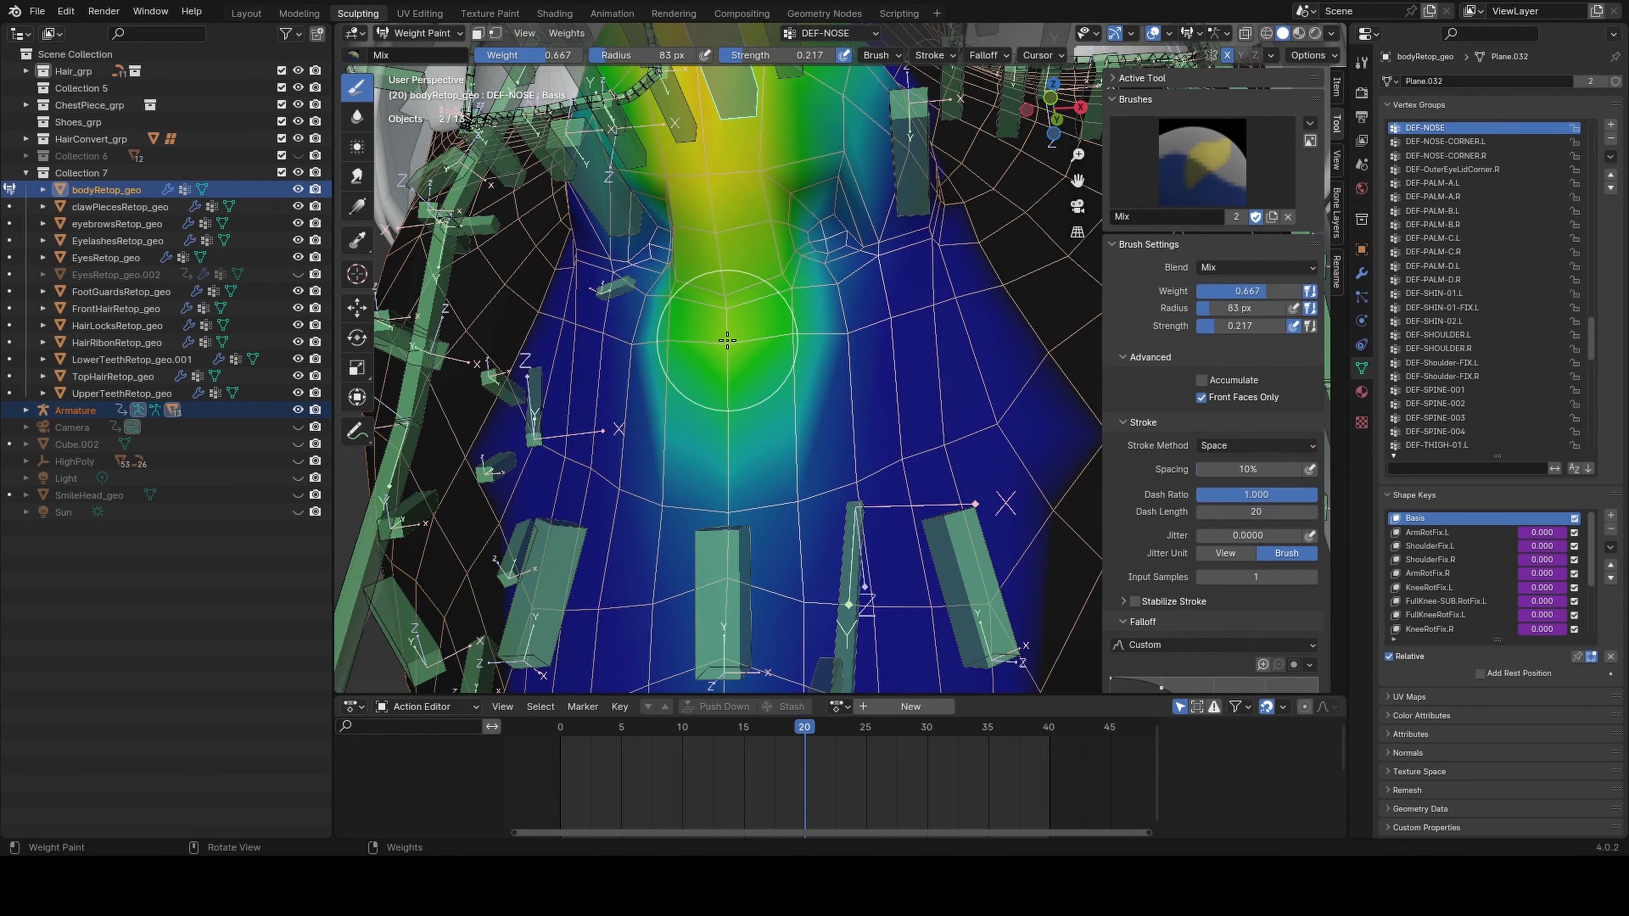
left_click(866, 312, "ctrl")
middle_click_drag(866, 311, 847, 308)
key("ctrl+s")
Select DEF-UpperMouth.C and smooth its weights just below the nose
scroll(846, 308, "down", 3)
middle_click_drag(738, 360, 767, 370)
left_click(751, 384, "ctrl")
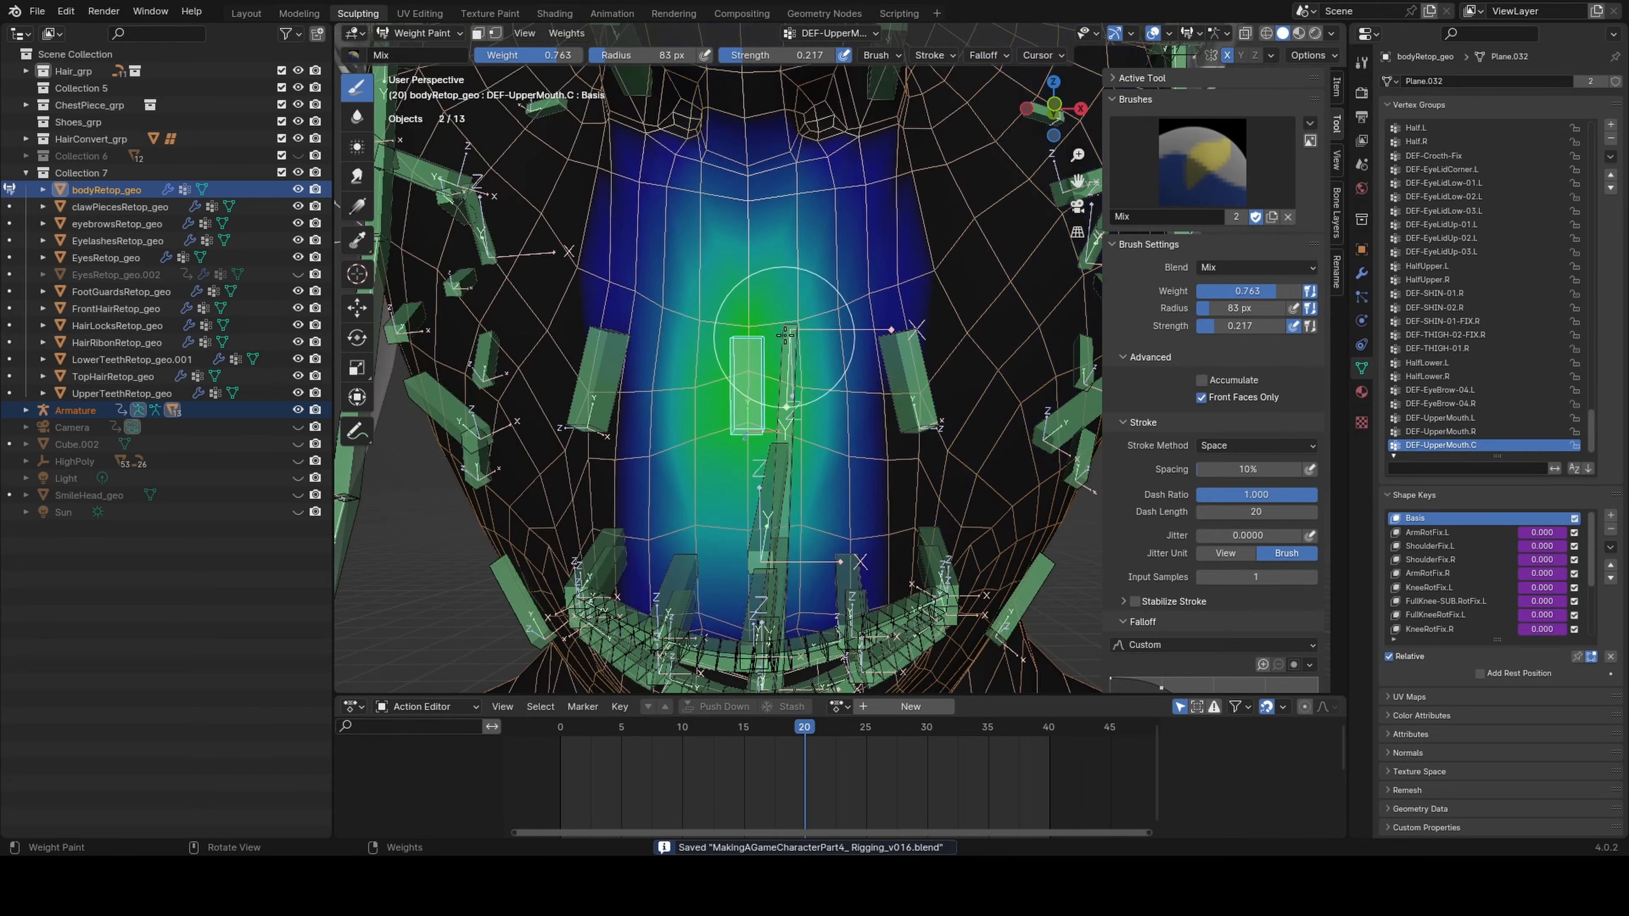
scroll(776, 369, "up", 2)
mouse_move(767, 289)
left_mouse_down("shift")
mouse_move(750, 257)
mouse_move(791, 285)
left_mouse_up("shift")
scroll(790, 284, "down", 3)
middle_click_drag(790, 284, 962, 333)
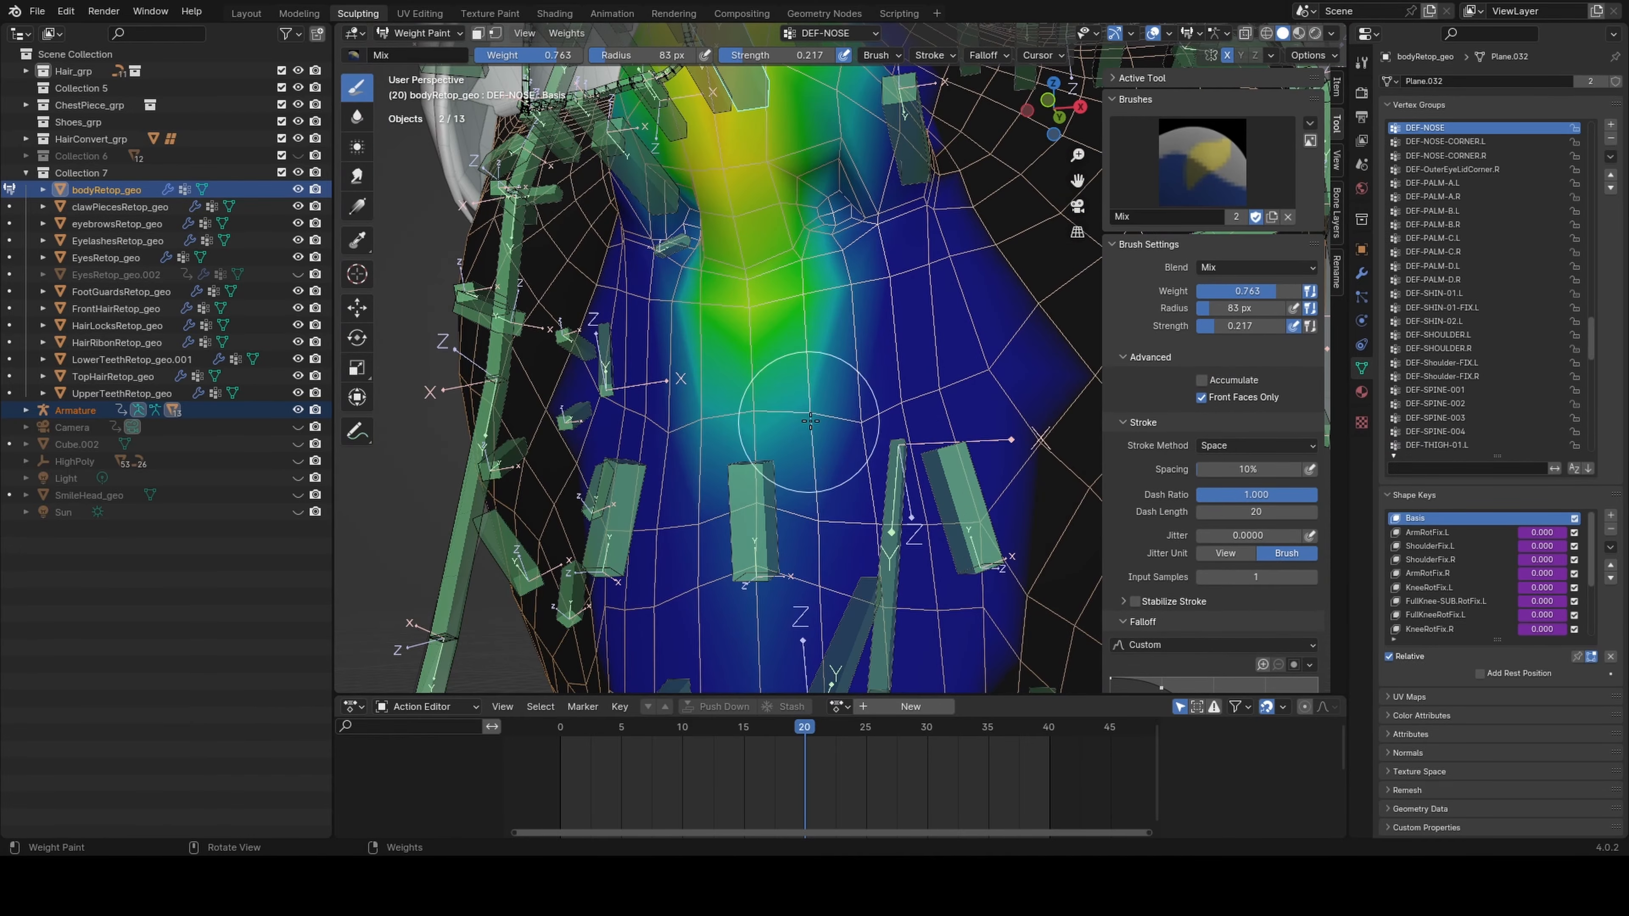
Check the DEF-UpperMouth.L area, switch to DEF-NOSE and smooth its weights between the nose and upper lip
left_click(984, 346, "ctrl")
left_click(744, 93, "ctrl")
mouse_move(779, 385)
left_mouse_down("shift")
mouse_move(810, 430)
mouse_move(815, 379)
left_mouse_up("shift")
middle_click_drag(814, 378, 827, 370)
Select DEF-NOSE-CORNER.L, smooth its weights in the area under the nostril and save the file
left_click(907, 147, "ctrl")
left_click_drag(866, 366, 899, 375, "shift")
middle_click_drag(899, 376, 853, 385)
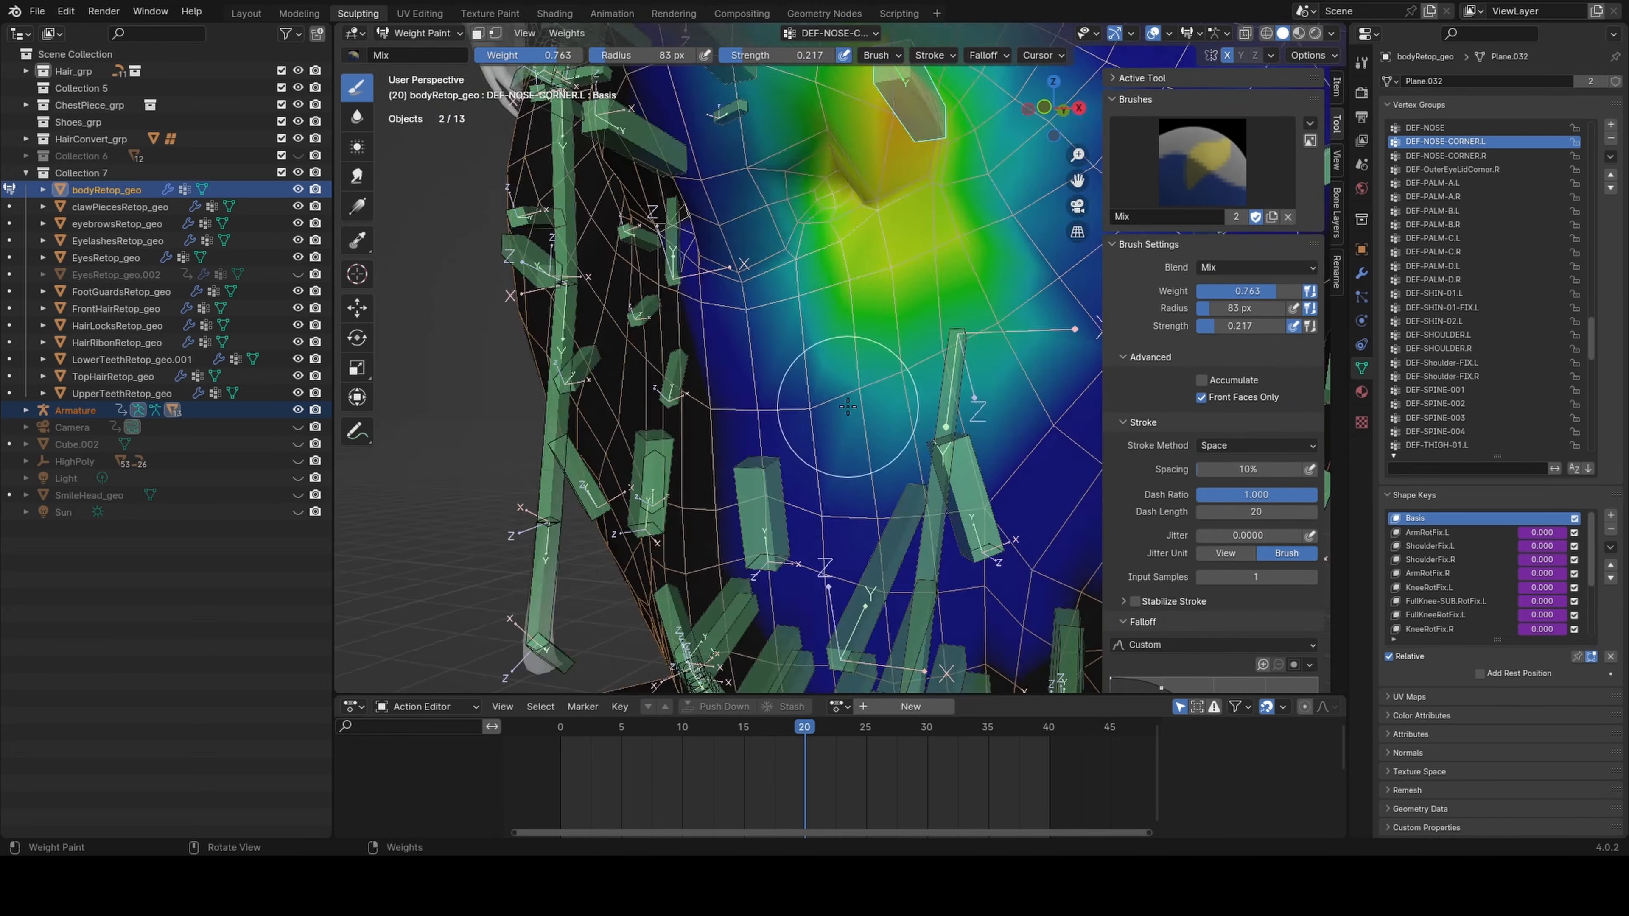
key("ctrl+s")
Preview the mouth pose at frame 30 and compare the DEF-UpperMouth.L and DEF-UpperMouth.C weights above the lip
scroll(853, 385, "down", 3)
scroll(834, 385, "up", 2)
left_click(731, 407, "ctrl")
middle_click_drag(795, 481, 840, 371, "shift")
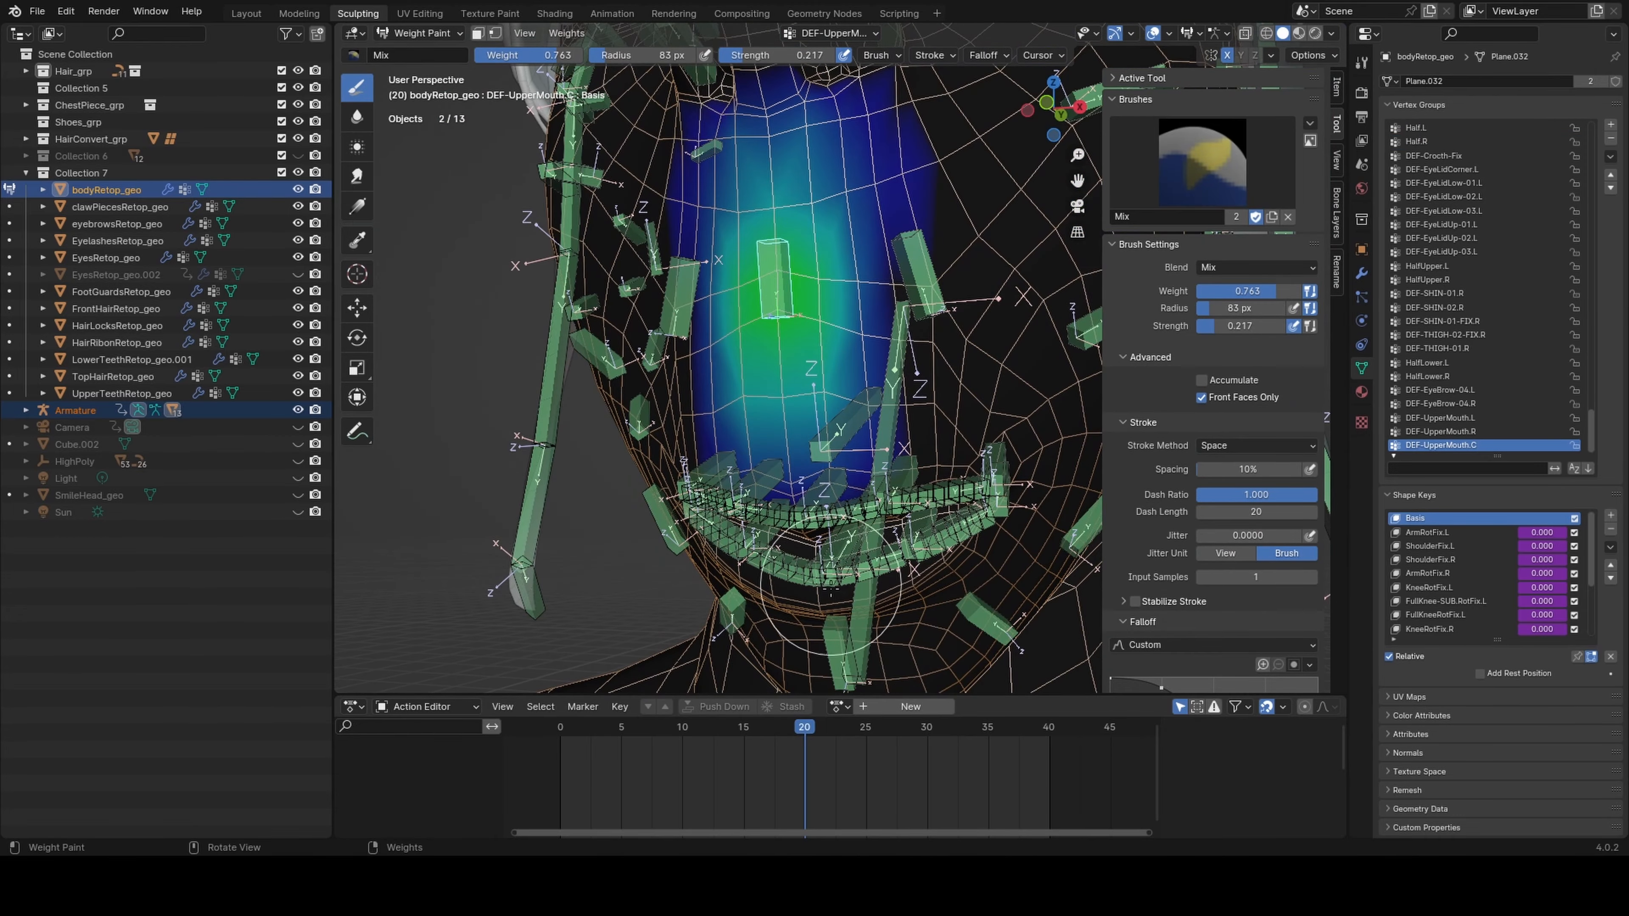
left_click_drag(804, 690, 927, 686)
left_click(804, 318, "ctrl")
scroll(829, 244, "up", 1)
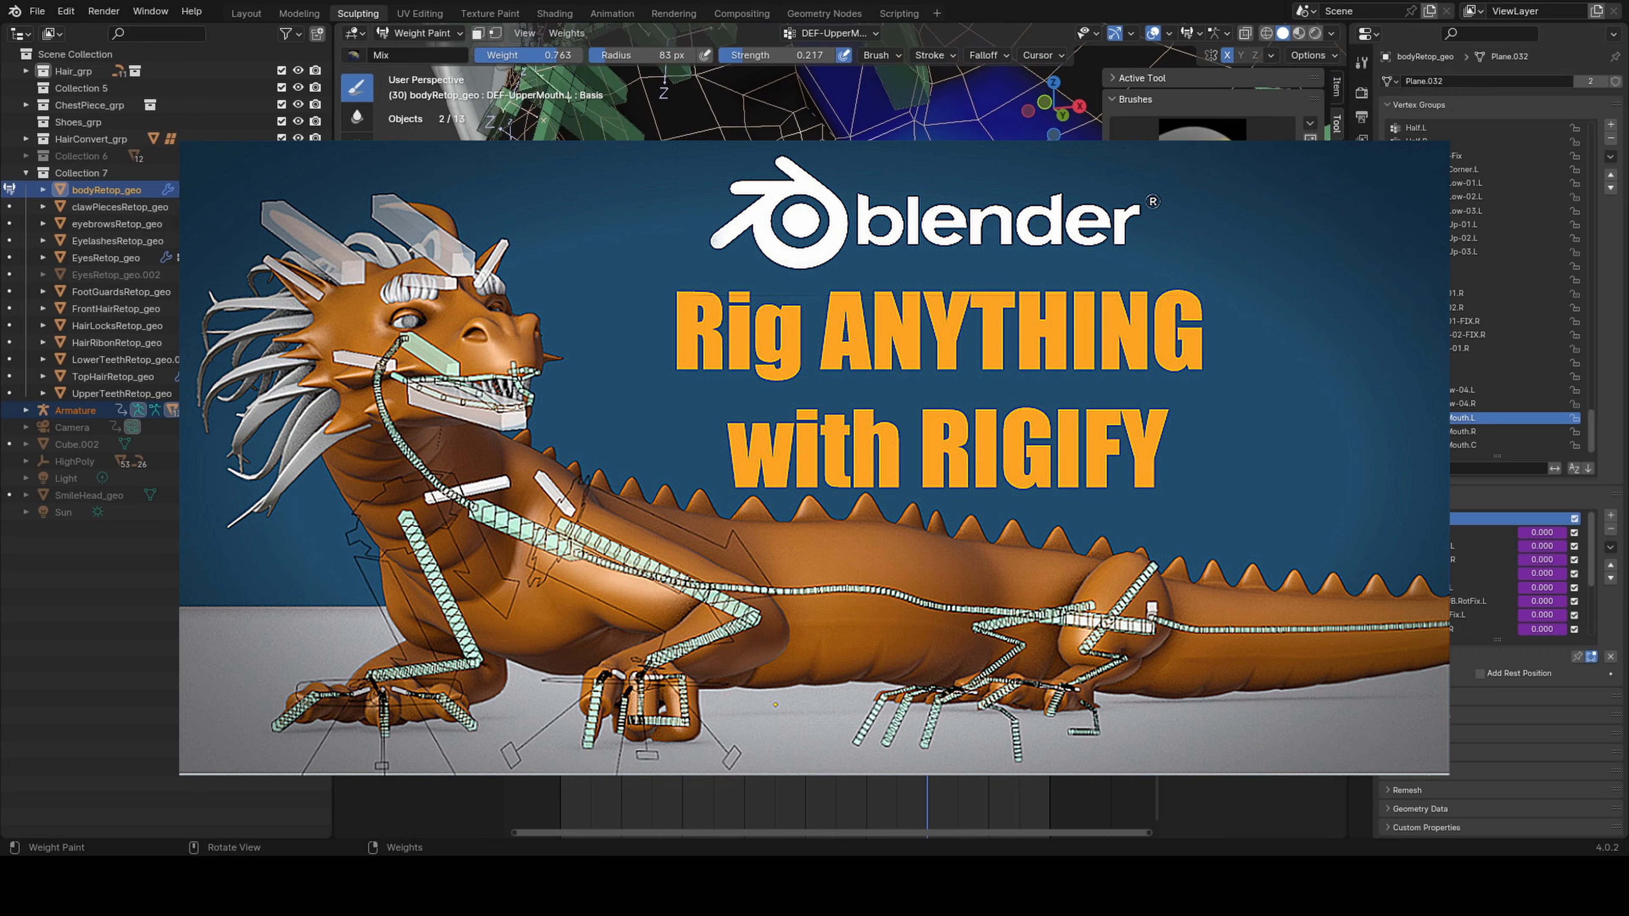
middle_click_drag(828, 257, 833, 308)
left_click(821, 301, "ctrl")
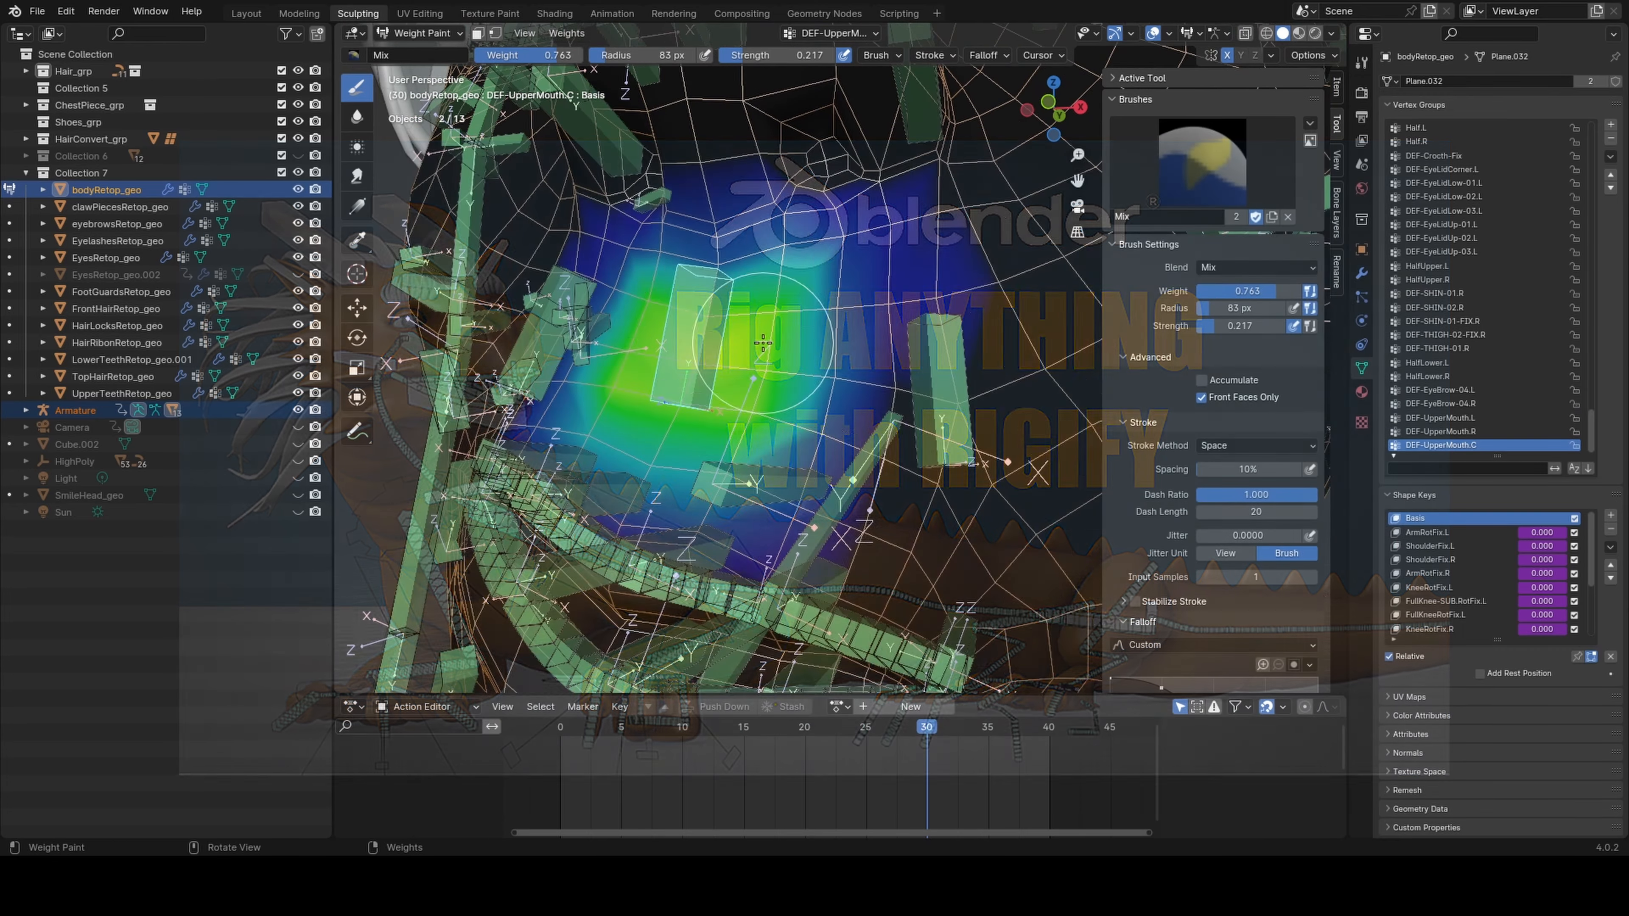
Return the timeline to frame 20 and smooth the DEF-UpperMouth.C weights between its bone and the nose
scroll(736, 410, "down", 2)
mouse_move(712, 401)
middle_mouse_down()
mouse_move(736, 424)
mouse_move(838, 388)
mouse_move(770, 398)
middle_mouse_up()
scroll(838, 388, "down", 3)
scroll(769, 398, "up", 4)
left_click(635, 759)
left_click_drag(636, 761, 805, 741)
scroll(793, 218, "up", 3)
mouse_move(779, 427)
left_mouse_down("shift")
mouse_move(796, 425)
mouse_move(777, 417)
left_mouse_up("shift")
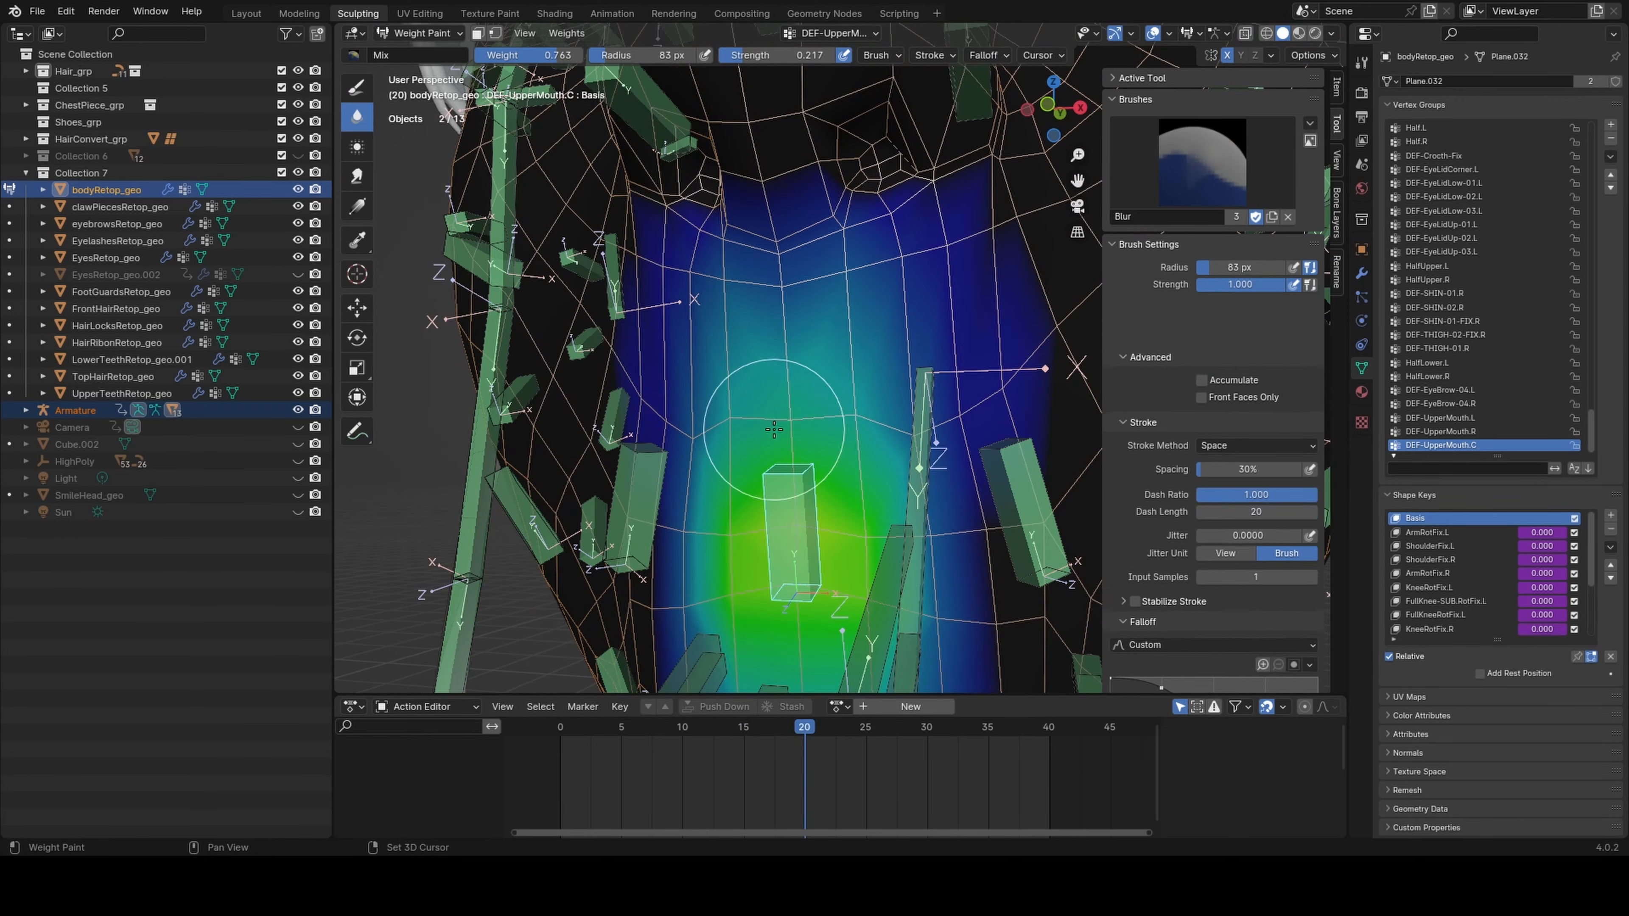
Select DEF-UpperMouth.L, smooth the inner side of its weights and save the file
left_click(1014, 478, "ctrl")
mouse_move(948, 414)
left_mouse_down("shift")
mouse_move(897, 410)
mouse_move(923, 424)
left_mouse_up("shift")
scroll(933, 428, "down", 3)
scroll(934, 429, "down", 4)
middle_click_drag(933, 428, 882, 424)
key("ctrl+s")
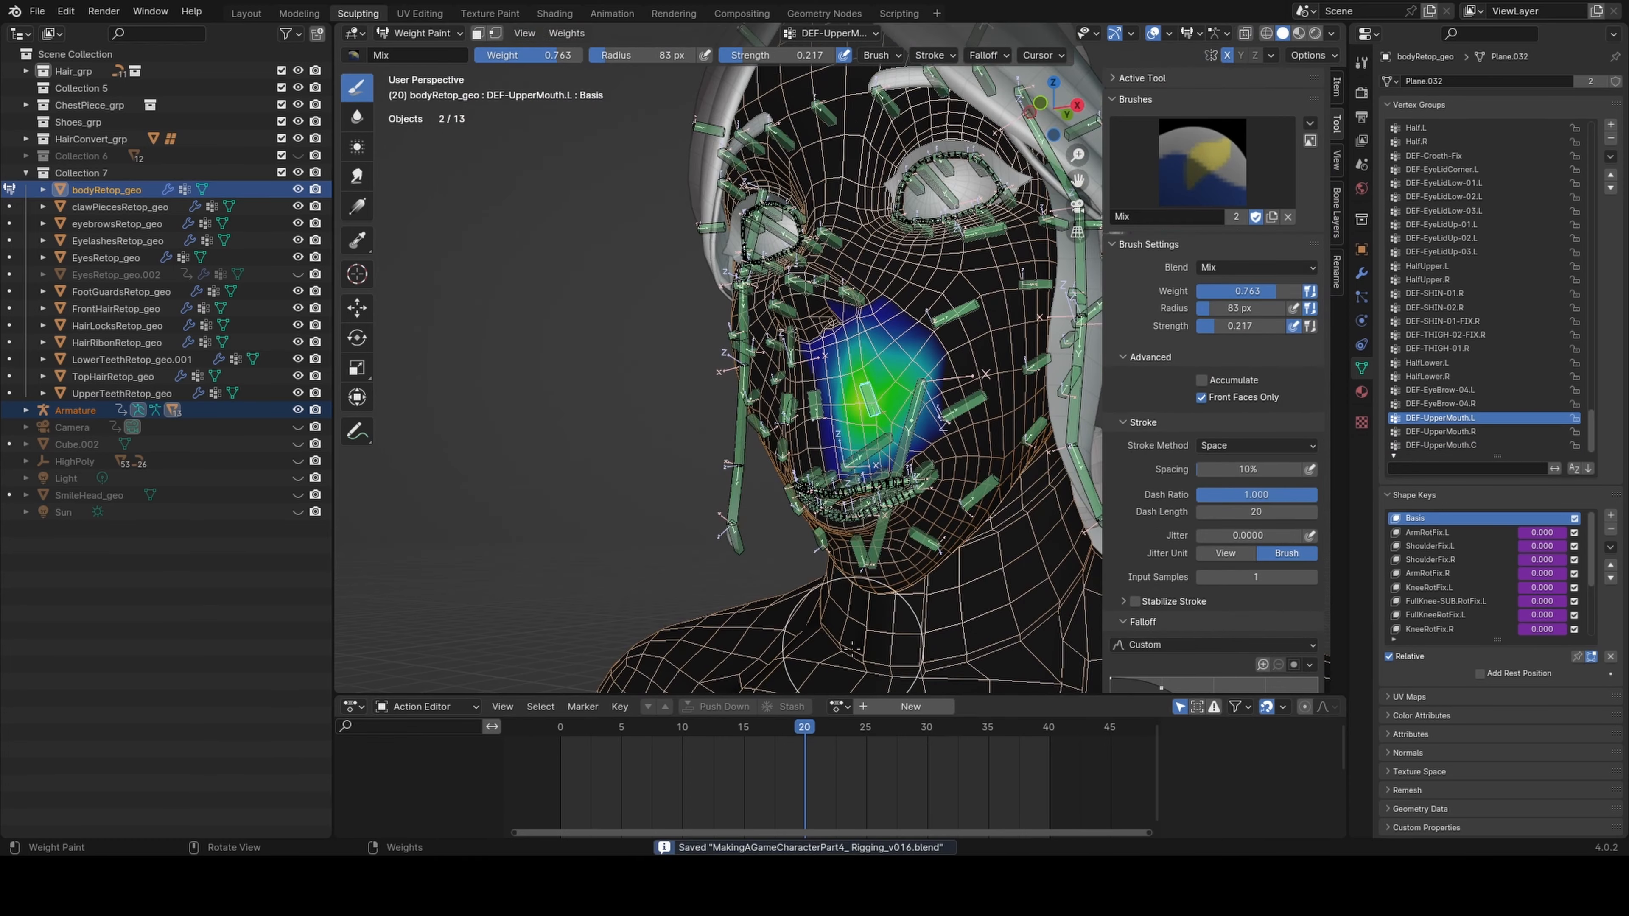
Pose the mouth at frame 29 and smooth the weights of DEF-UpperMouth.L and the adjacent centre upper-mouth bone
mouse_move(820, 729)
left_mouse_down()
mouse_move(1019, 706)
mouse_move(914, 727)
left_mouse_up()
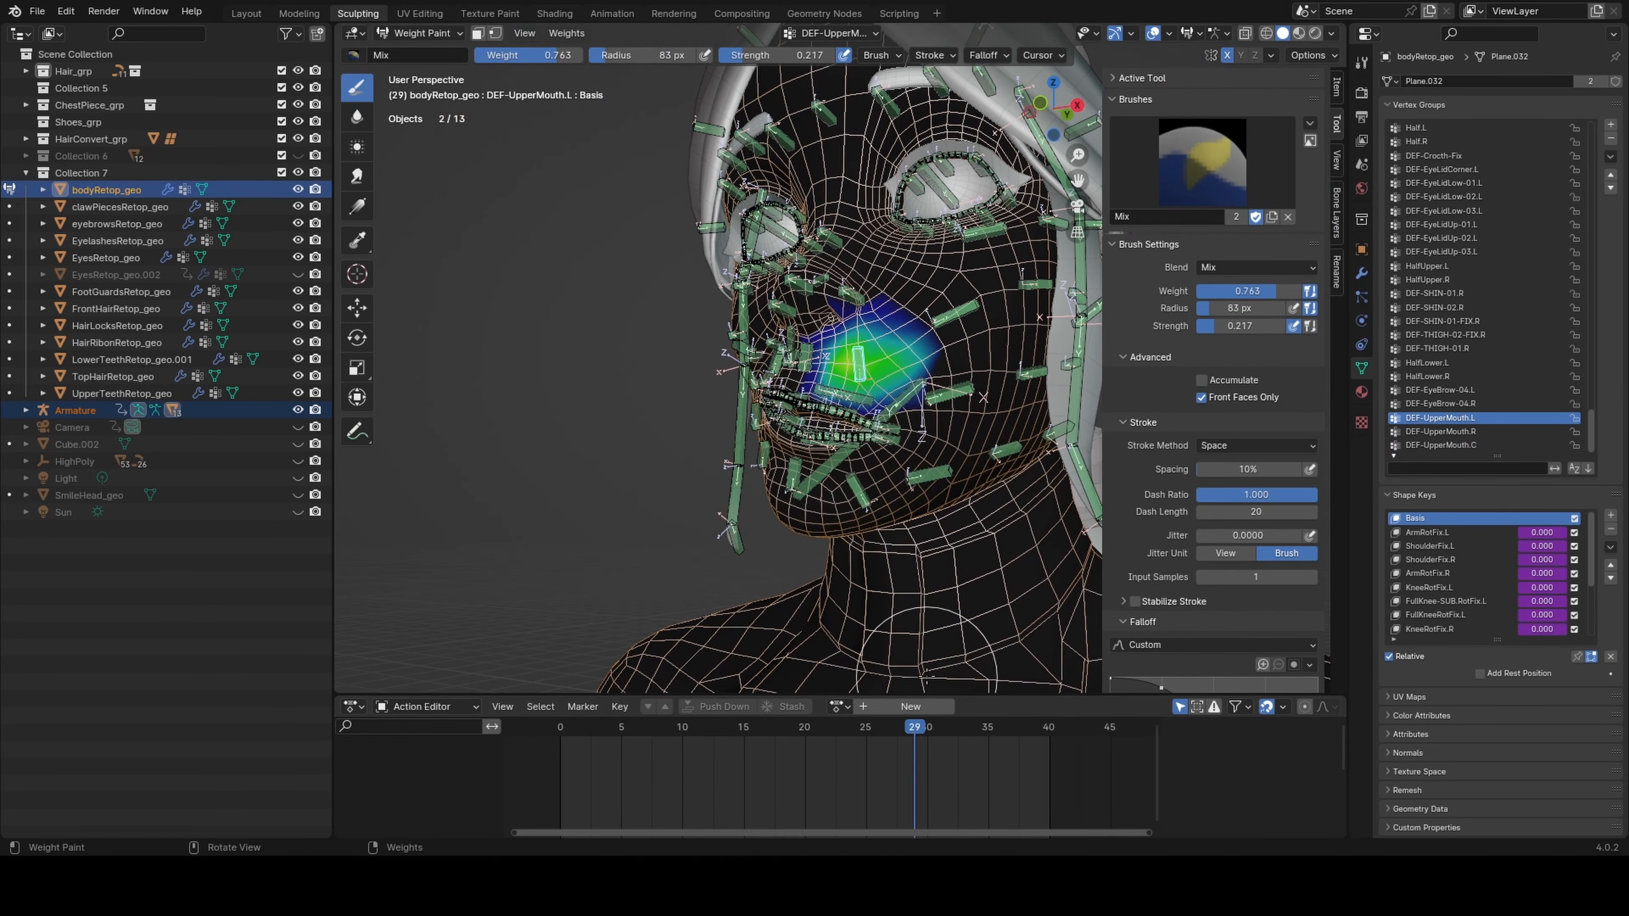
scroll(910, 293, "up", 8)
left_click_drag(911, 292, 923, 298, "shift")
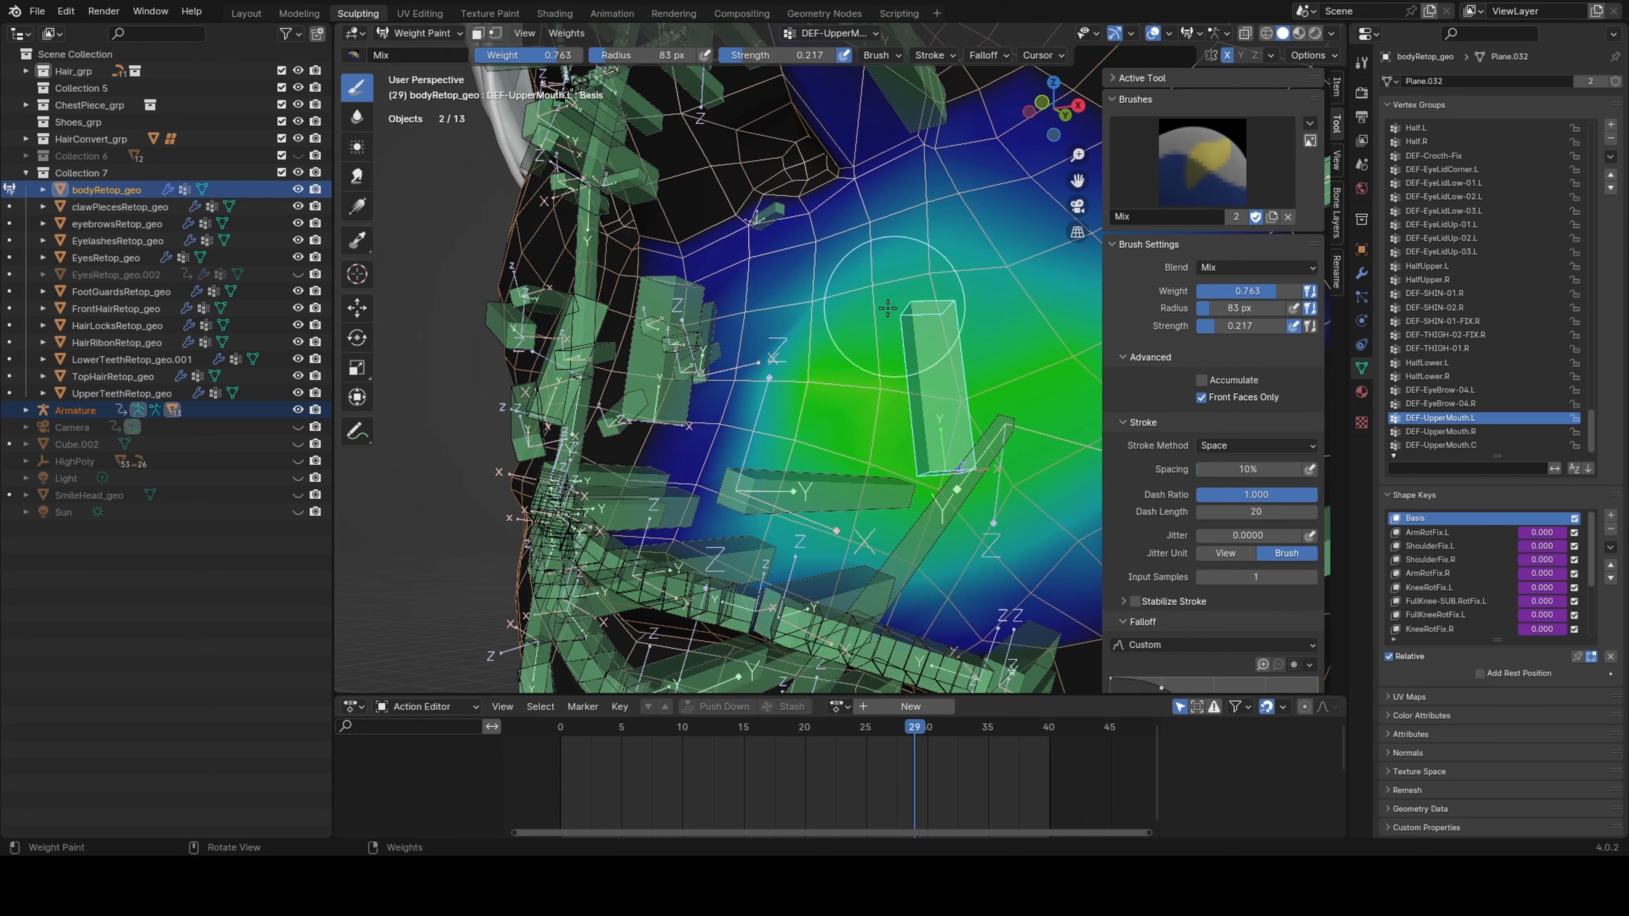
left_click(686, 314, "alt")
middle_click_drag(689, 308, 753, 411, "shift")
left_click_drag(763, 411, 815, 385, "shift")
scroll(853, 360, "down", 1)
Refine the DEF-NOSE-CORNER.L and DEF-NOSE weights under the nose in the frame 29 pose and save the file
left_click(939, 188, "alt")
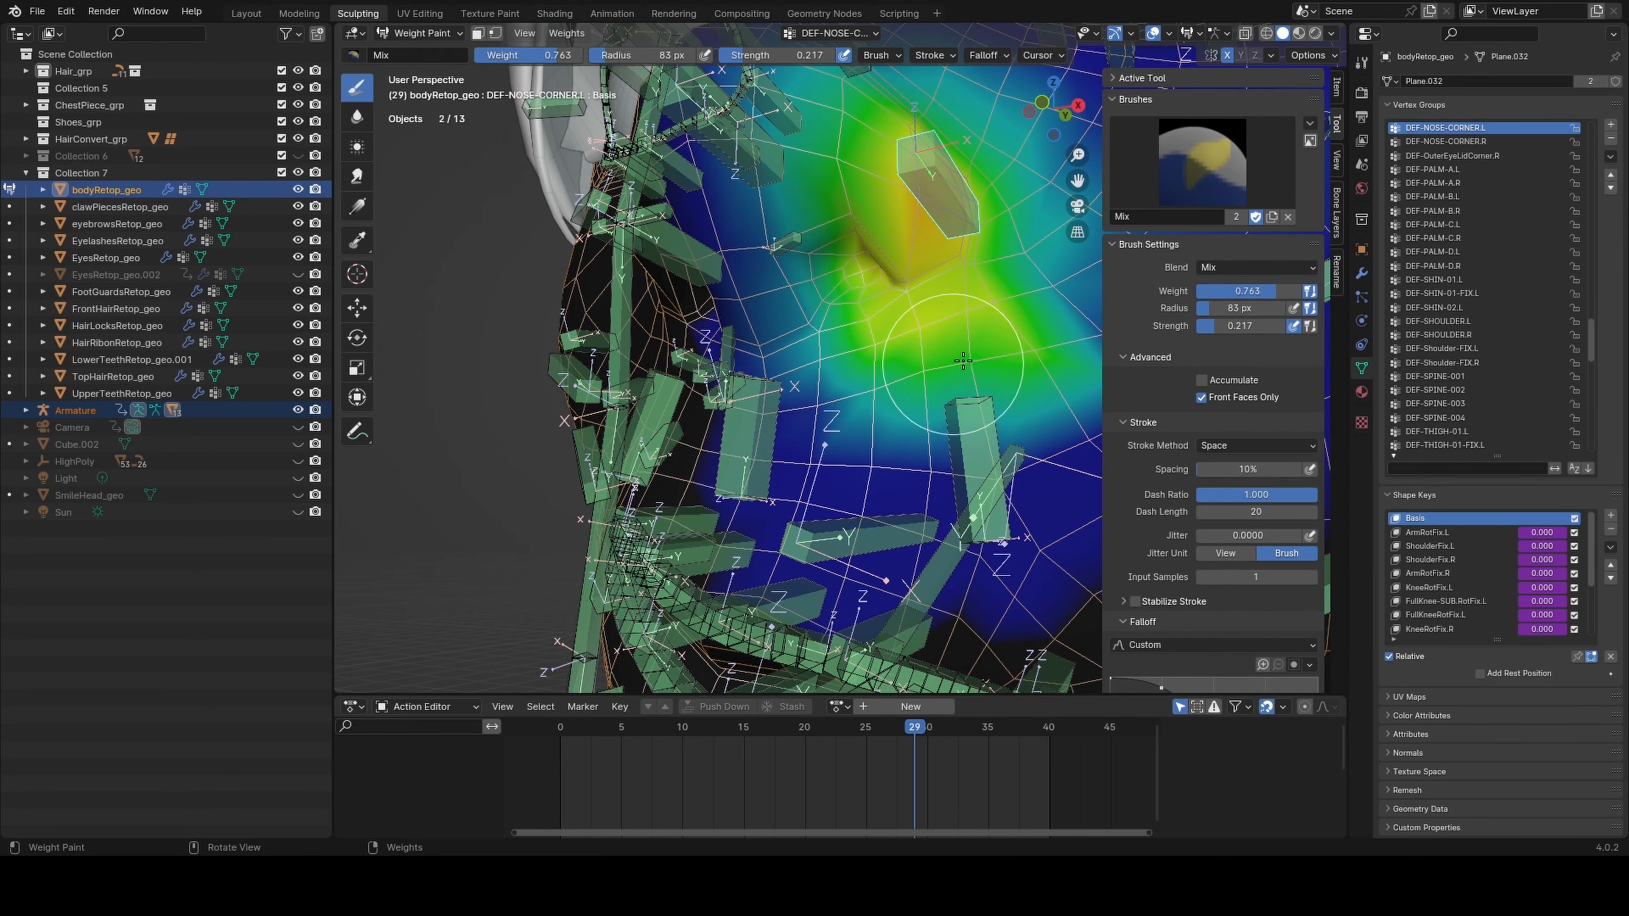
left_click_drag(963, 360, 930, 353)
left_click(763, 173, "alt")
scroll(760, 359, "up", 2)
left_click_drag(763, 395, 848, 389)
left_click_drag(899, 326, 894, 385)
scroll(894, 360, "down", 4)
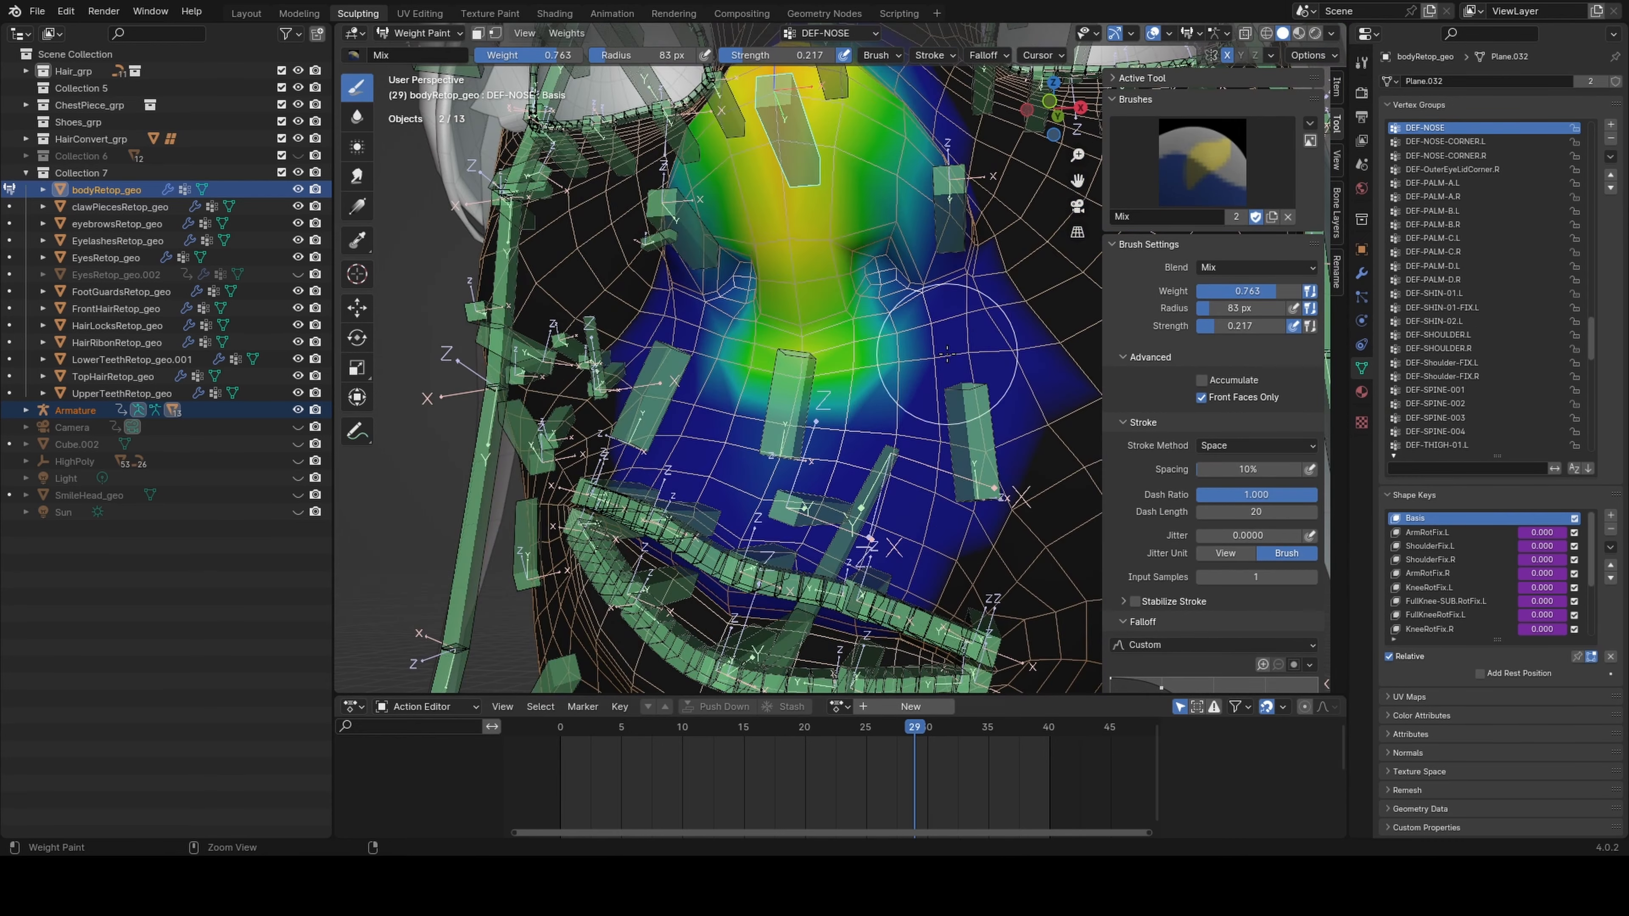
key("ctrl+s")
Move the timeline back to frame 20, select DEF-UpperMouth.C and blur its weights beside the bone
left_click_drag(913, 729, 806, 735)
scroll(812, 449, "up", 3)
left_click(802, 427, "alt")
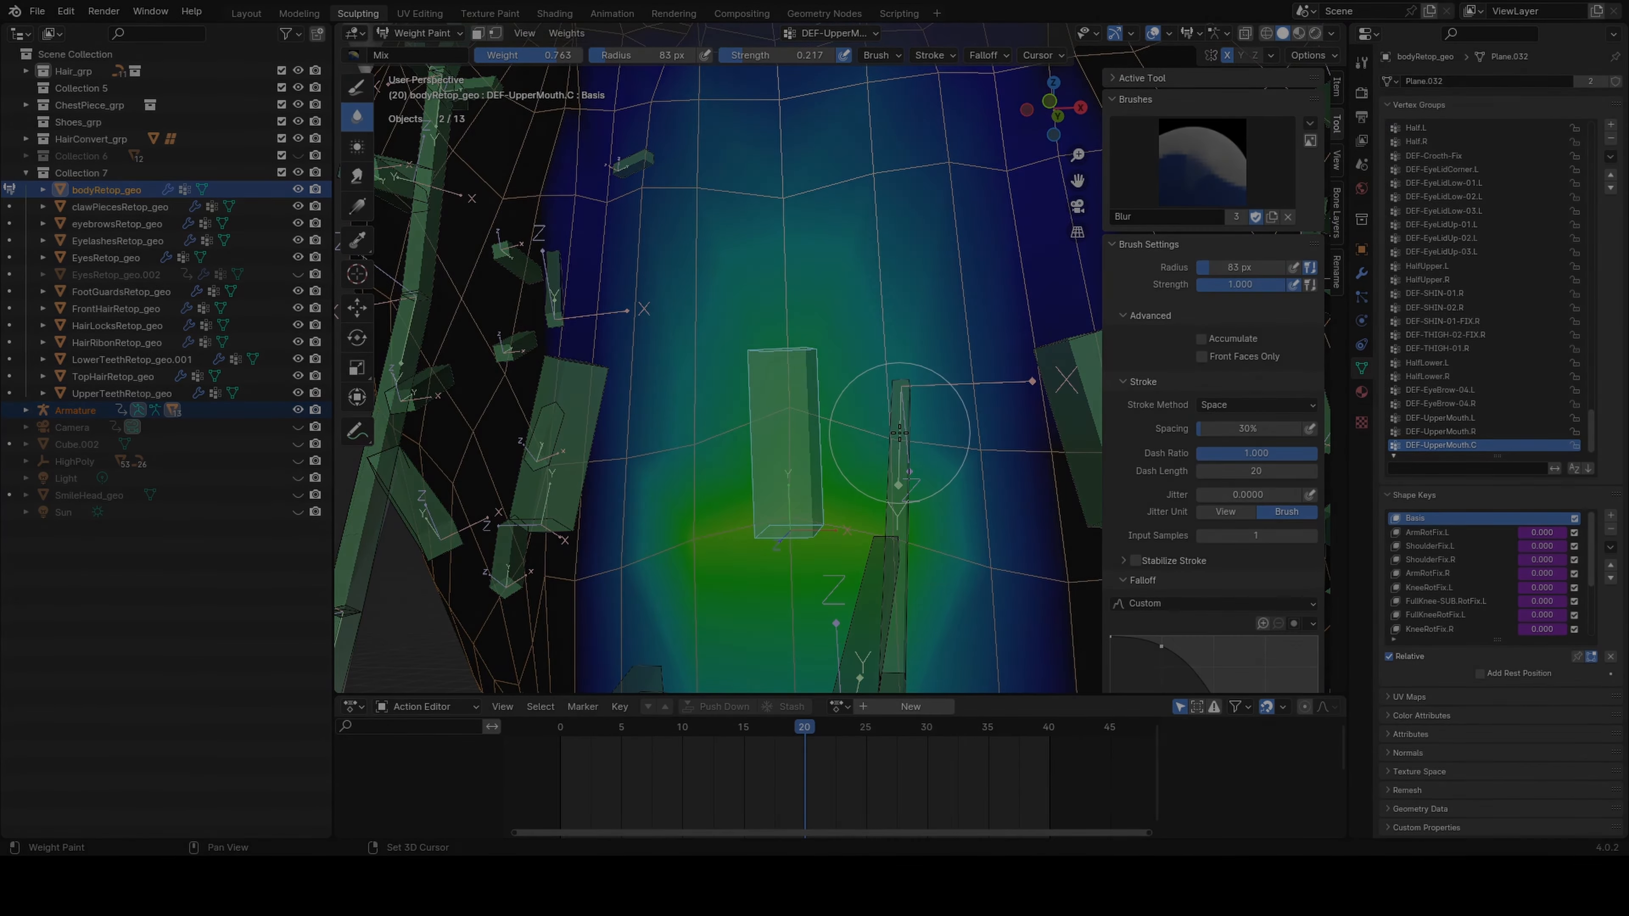
scroll(891, 429, "down", 3)
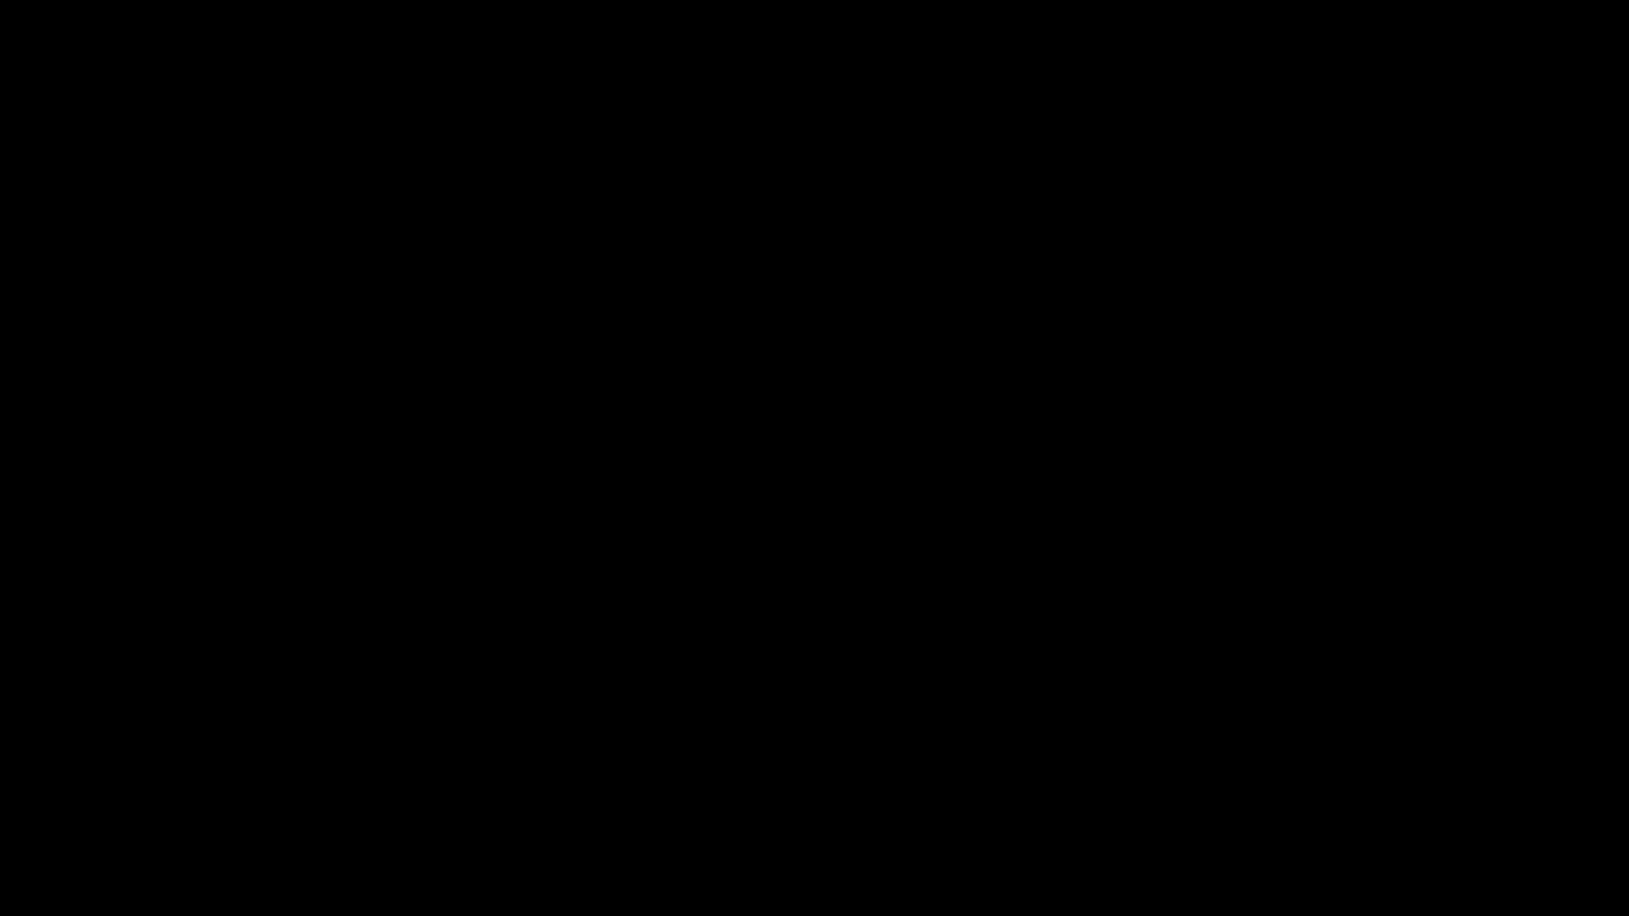